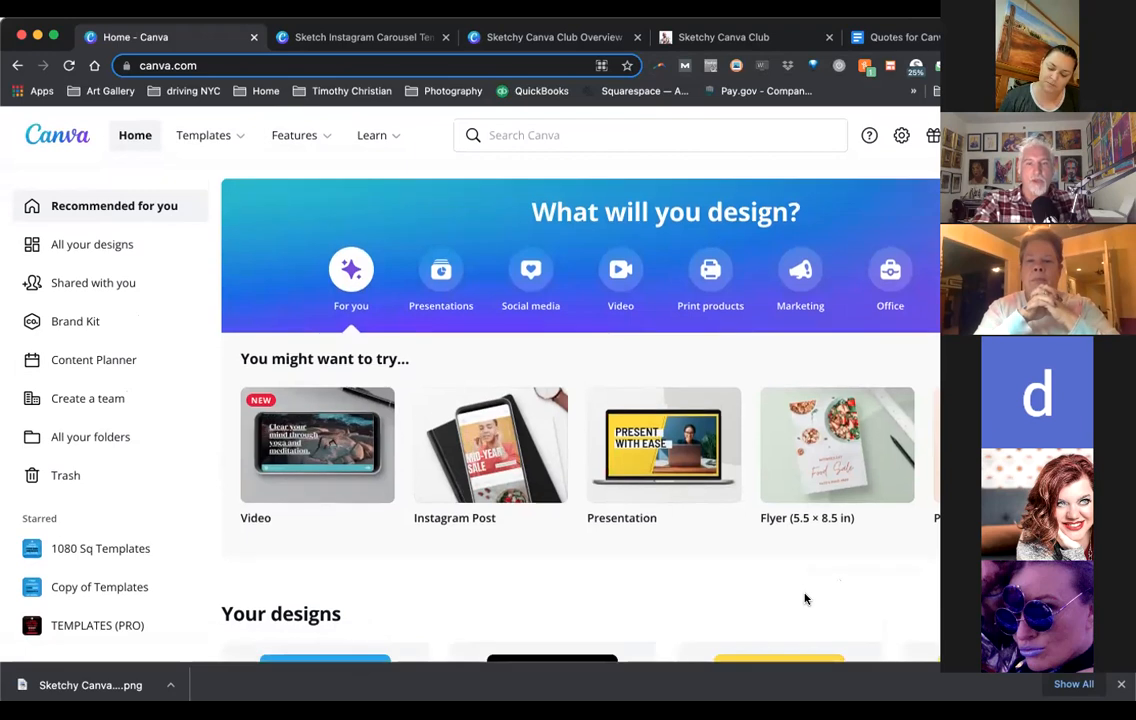
Create a blank Instagram Post design from the suggested design sizes
scroll(801, 562, "up", 1)
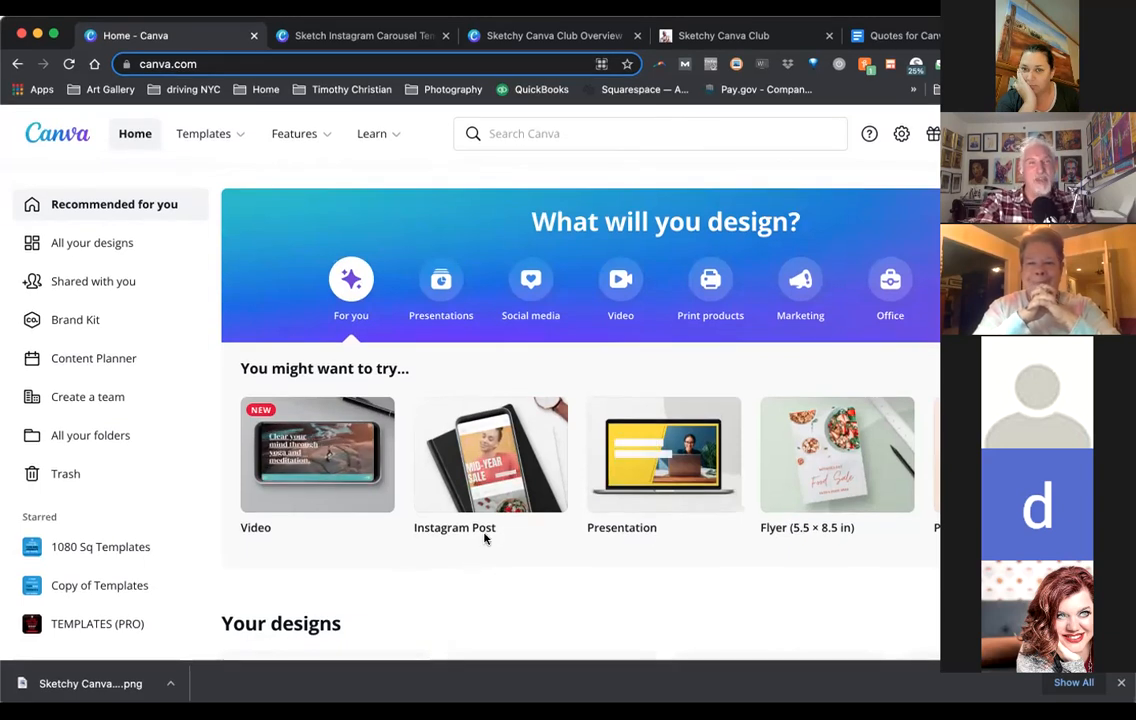
scroll(483, 540, "down", 1)
scroll(483, 540, "up", 1)
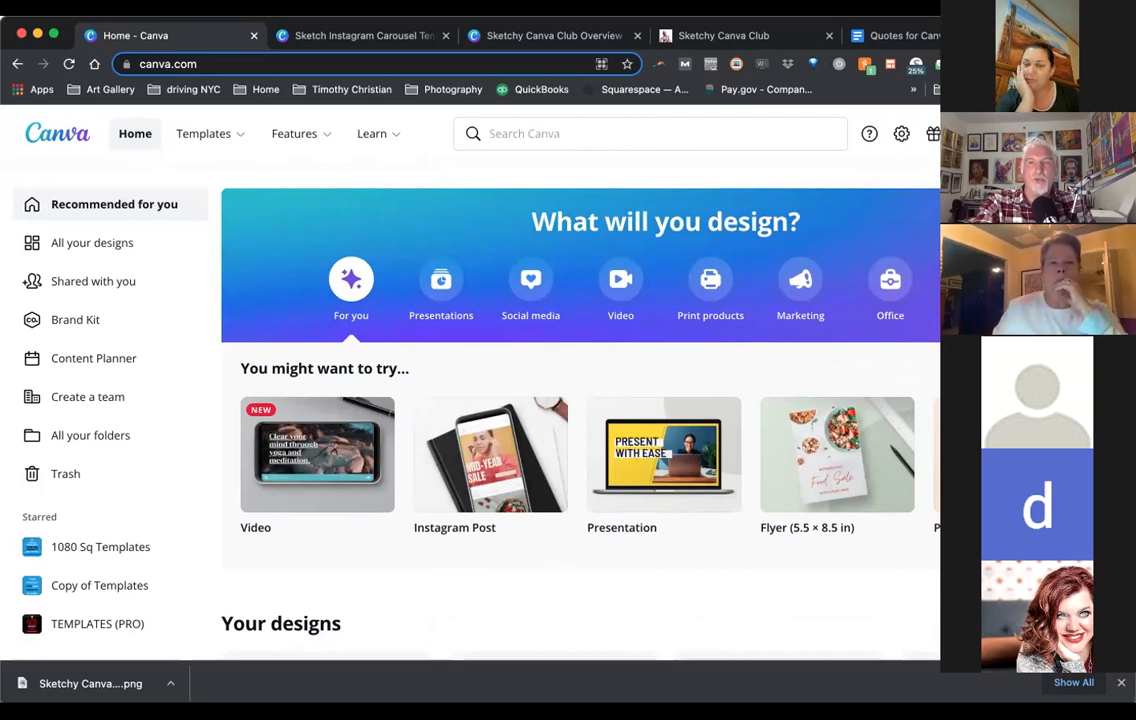
left_click(1012, 133)
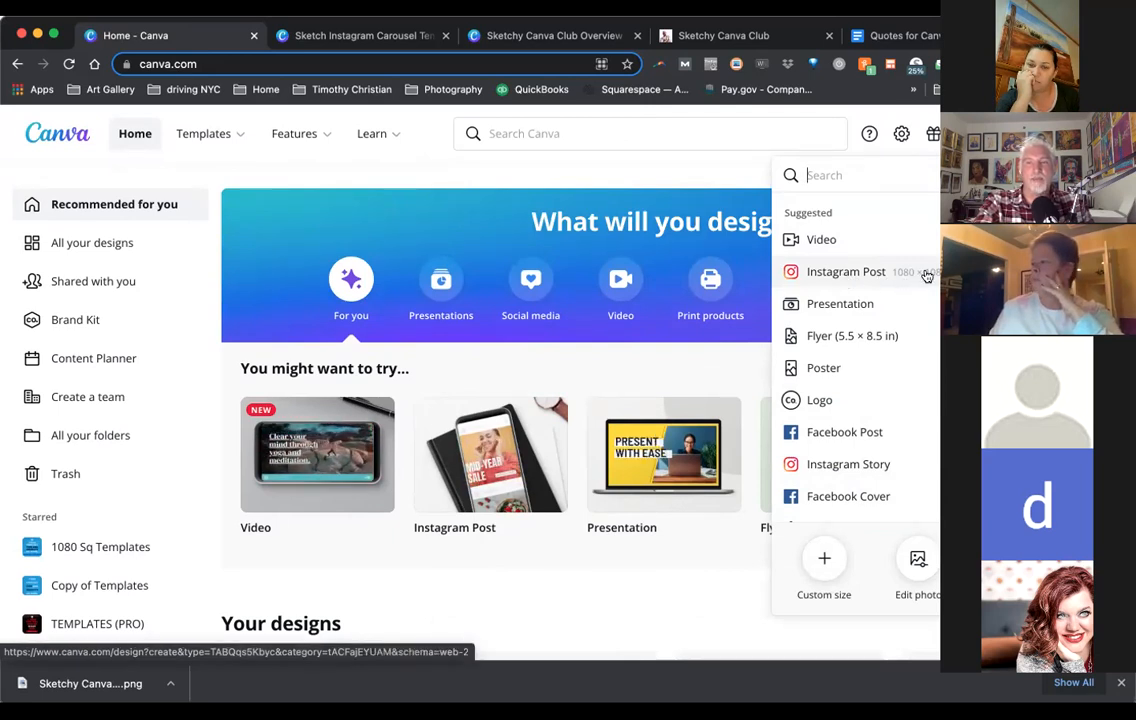
left_click(872, 276)
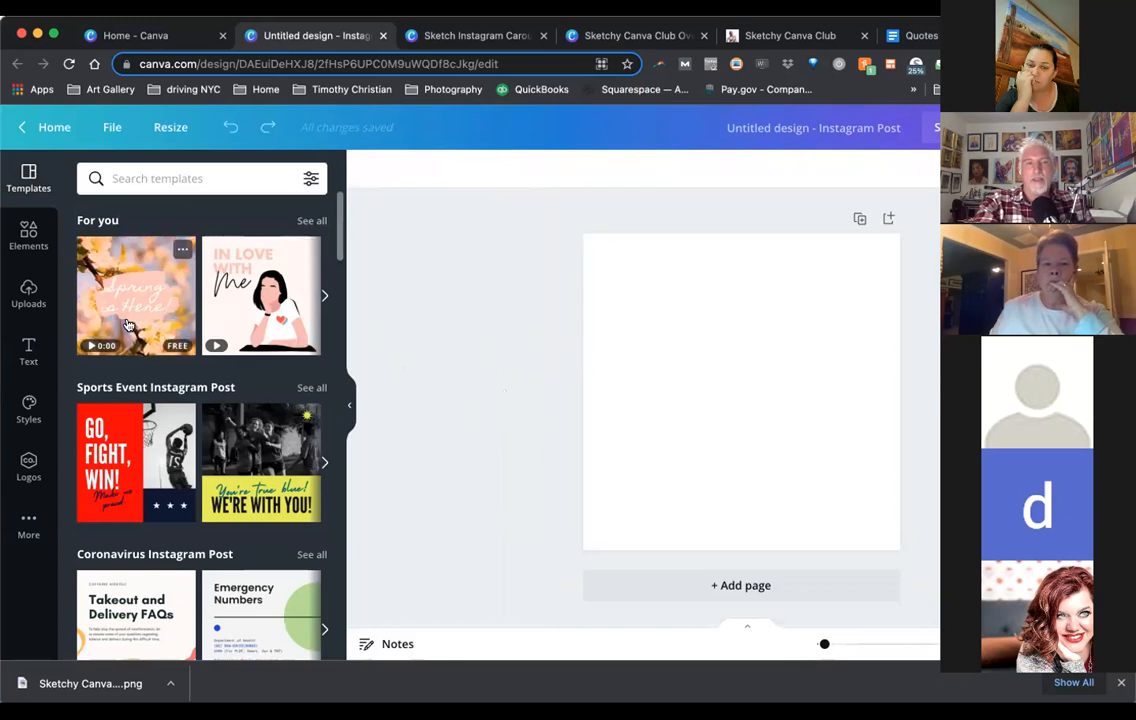
scroll(210, 494, "down", 8)
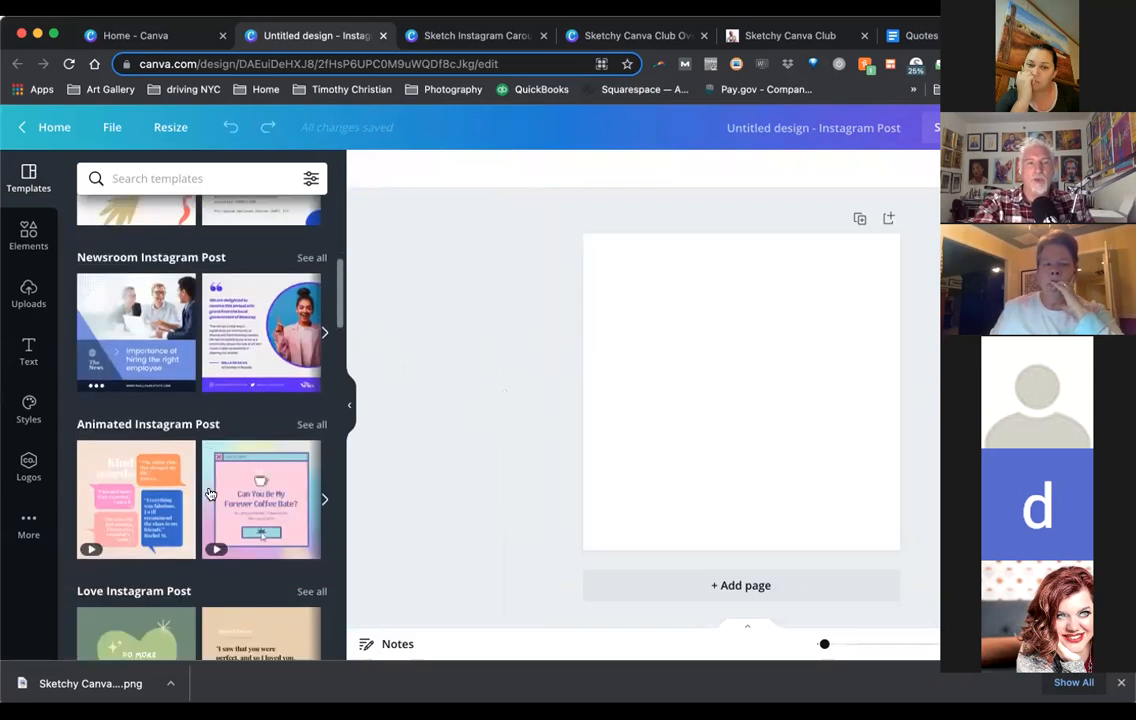
scroll(210, 494, "up", 2)
scroll(211, 485, "down", 7)
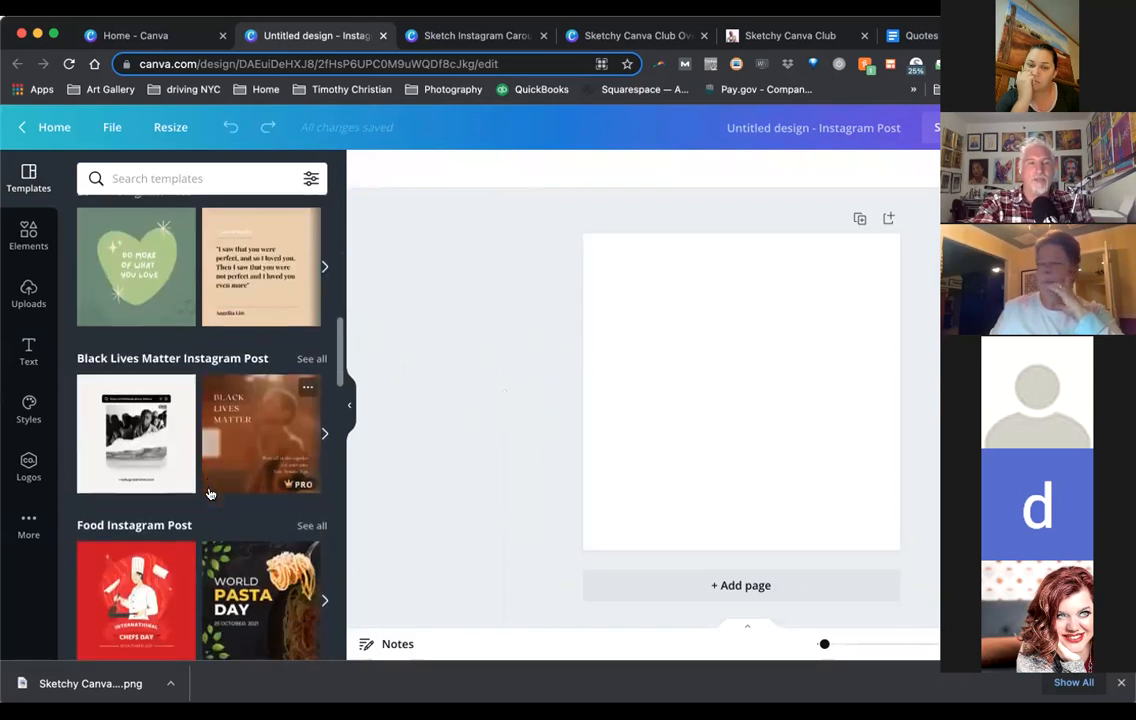
scroll(213, 469, "up", 13)
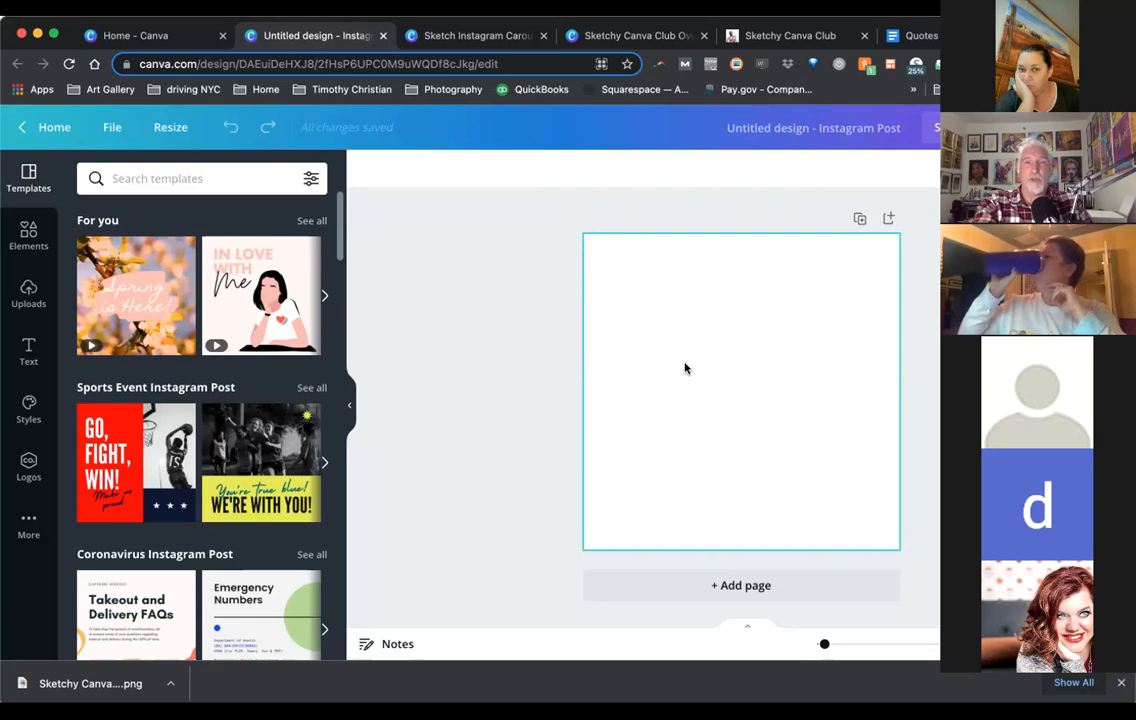
Set the blank page's background to the blue from the MB Brand Colors palette
left_click(652, 383)
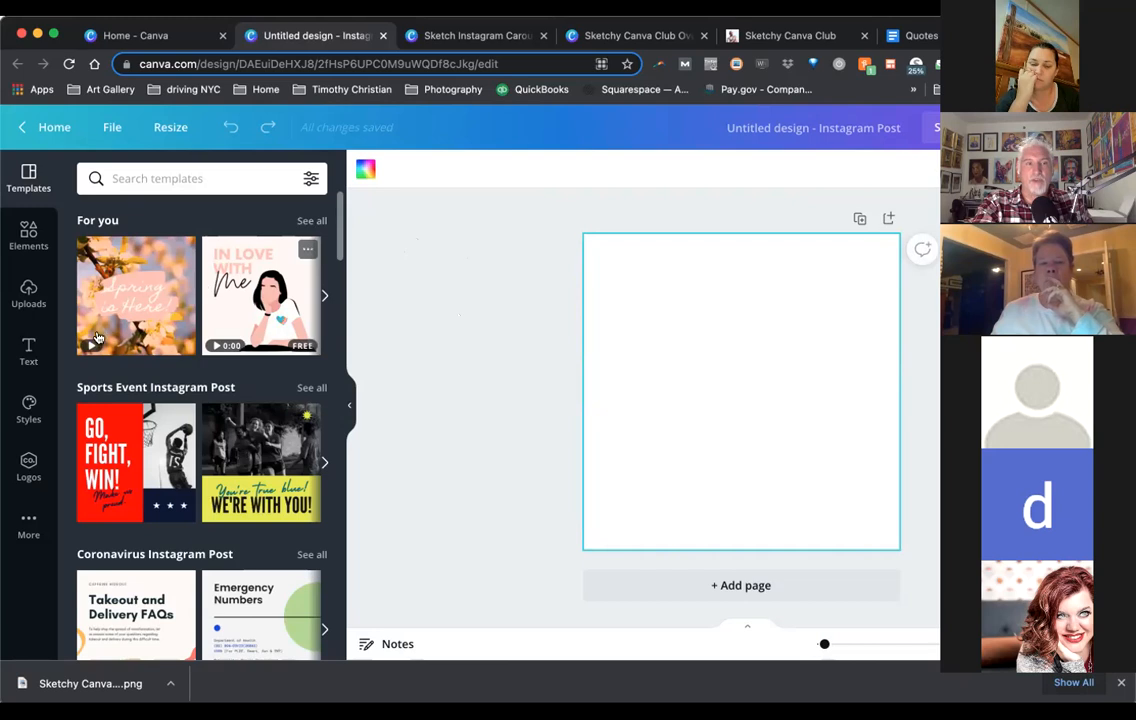
left_click(364, 174)
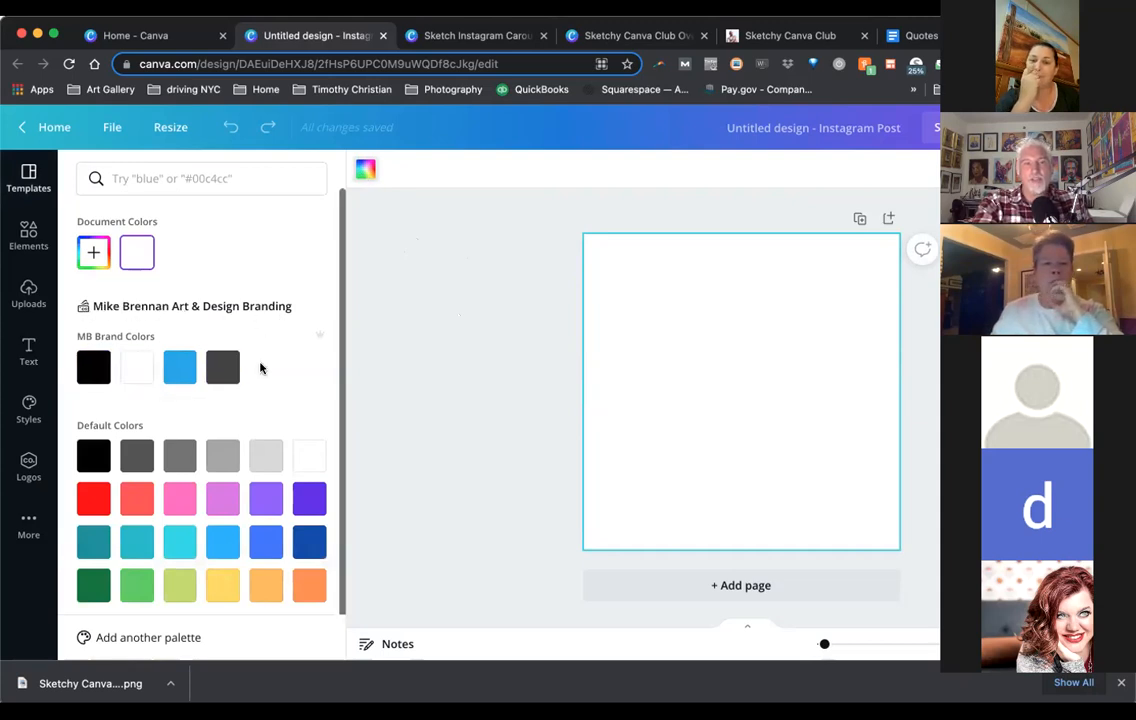
left_click(180, 369)
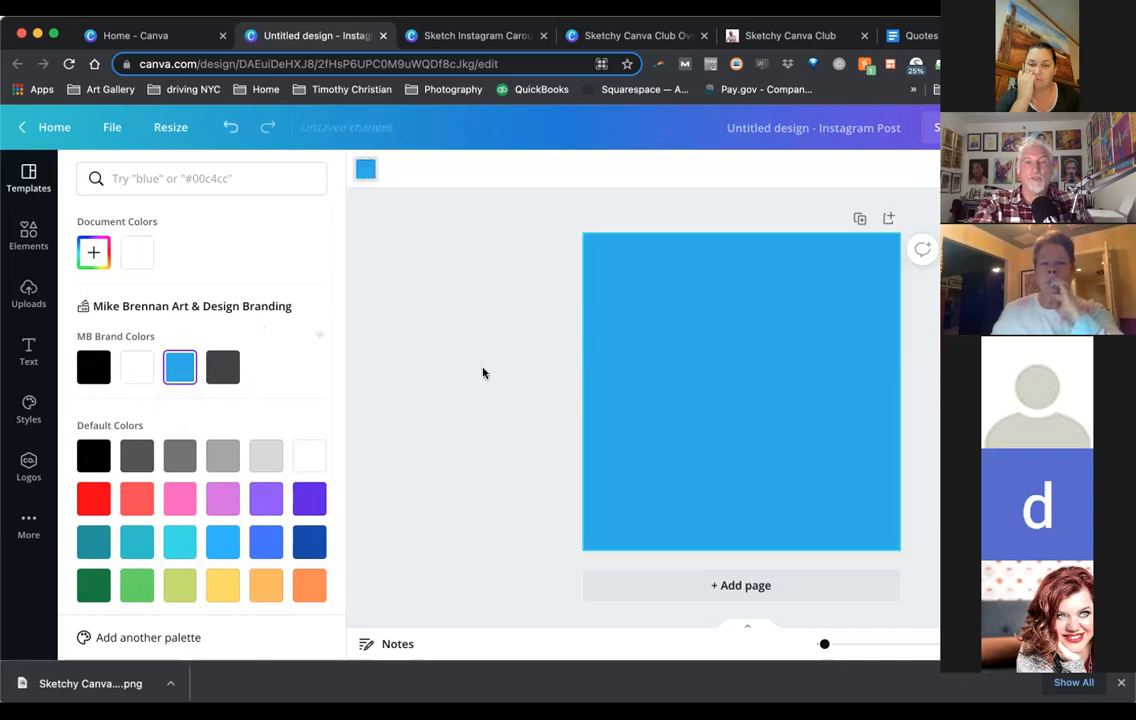
left_click(523, 283)
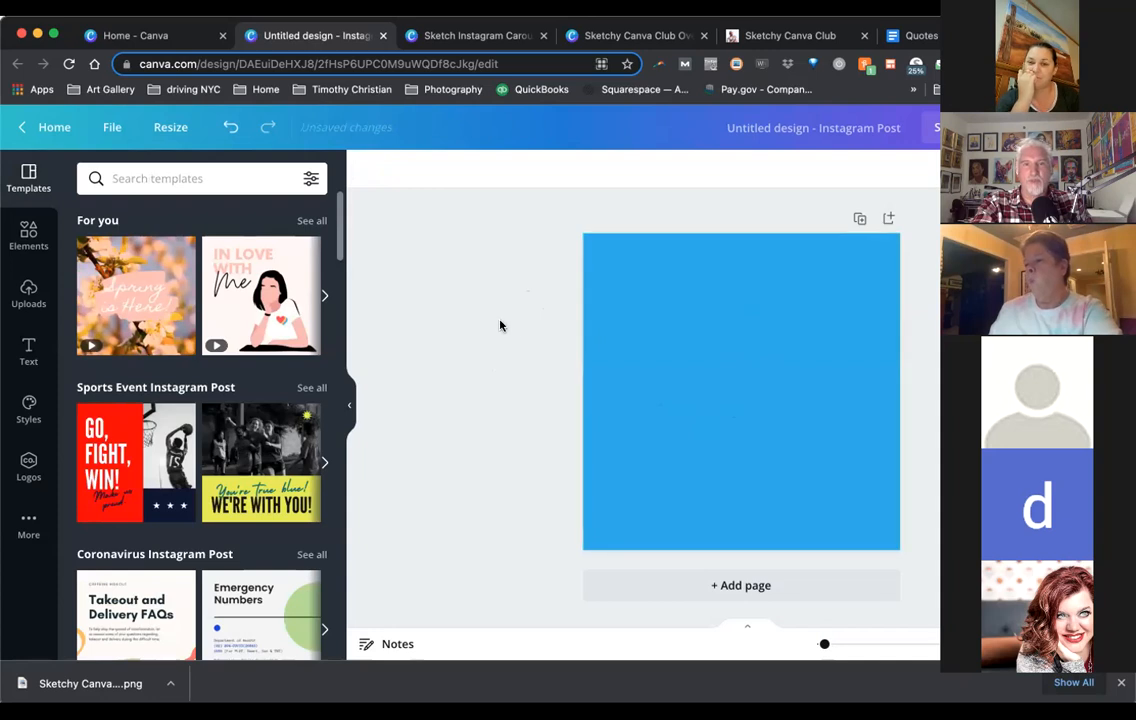
left_click(598, 340)
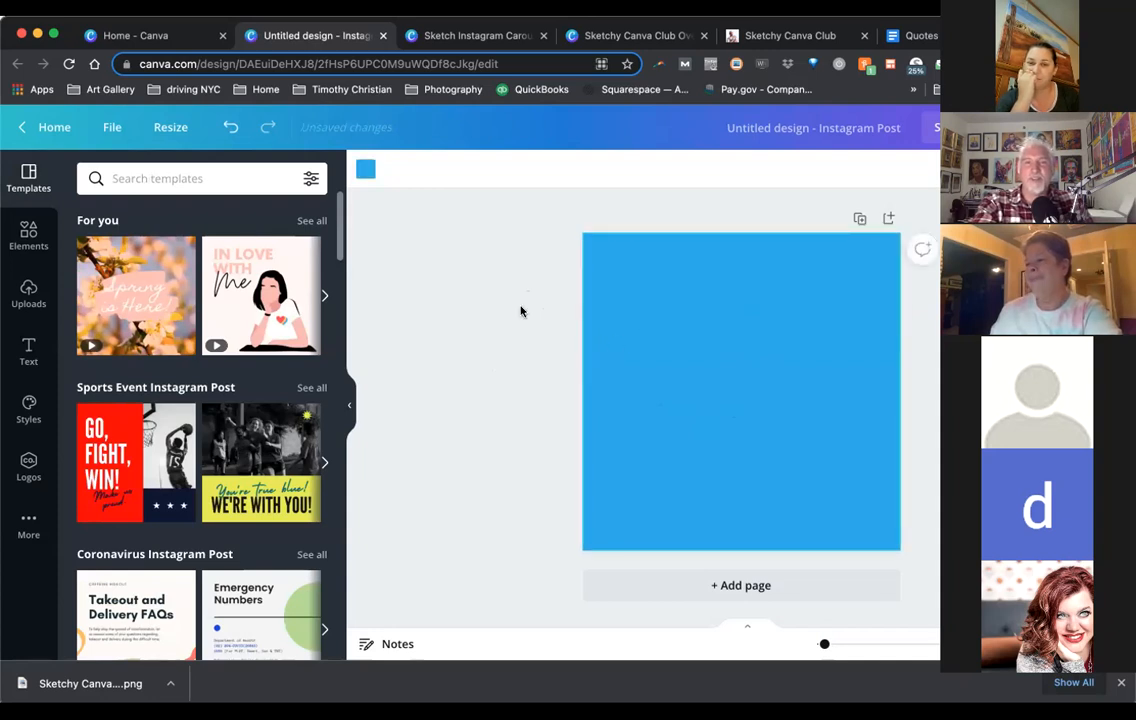
left_click(495, 304)
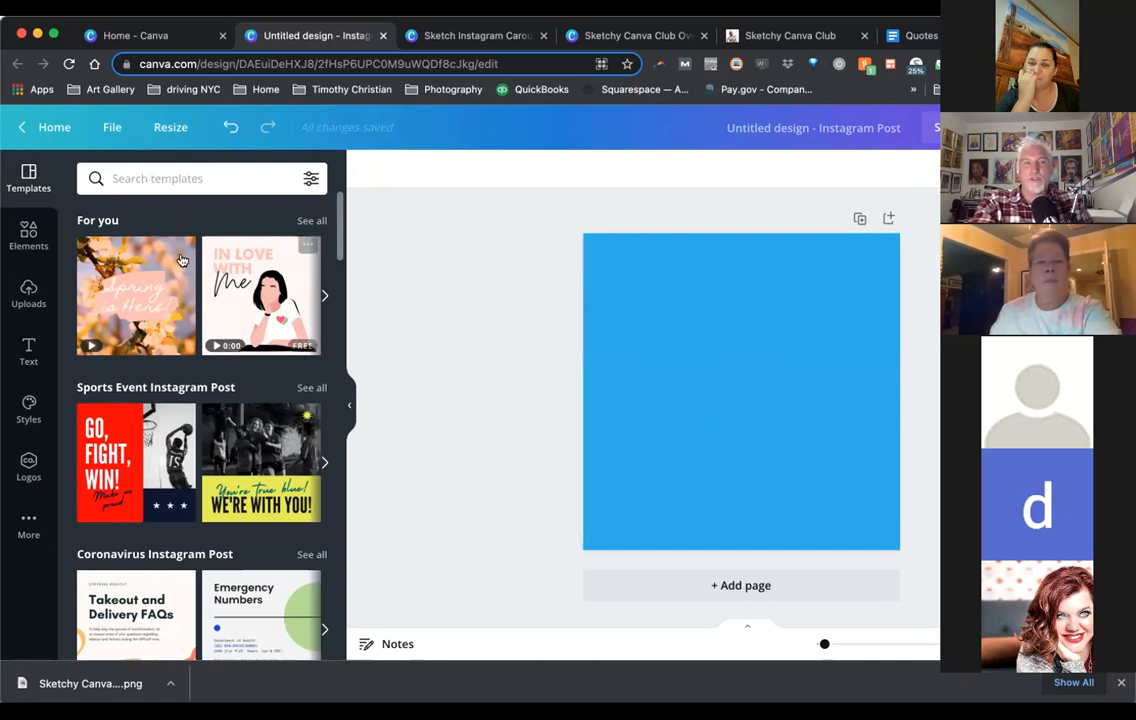
Add the row of hand-drawn X marks from the uploaded images to the page
left_click(29, 234)
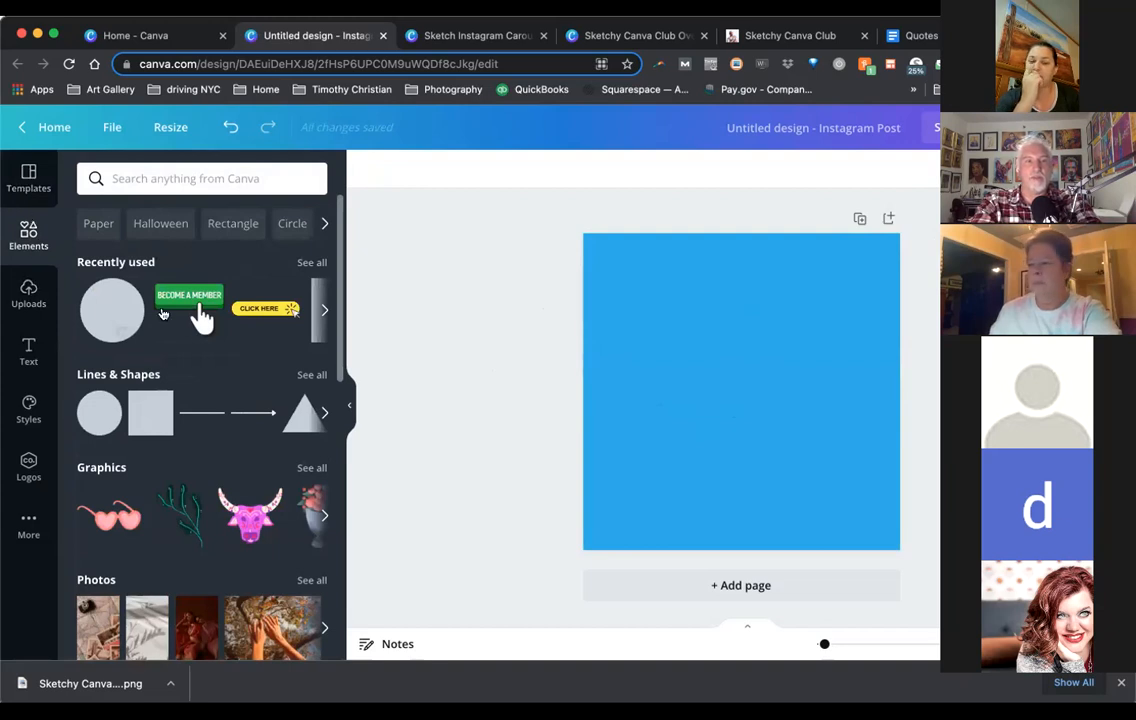
scroll(198, 511, "down", 3)
scroll(176, 447, "up", 3)
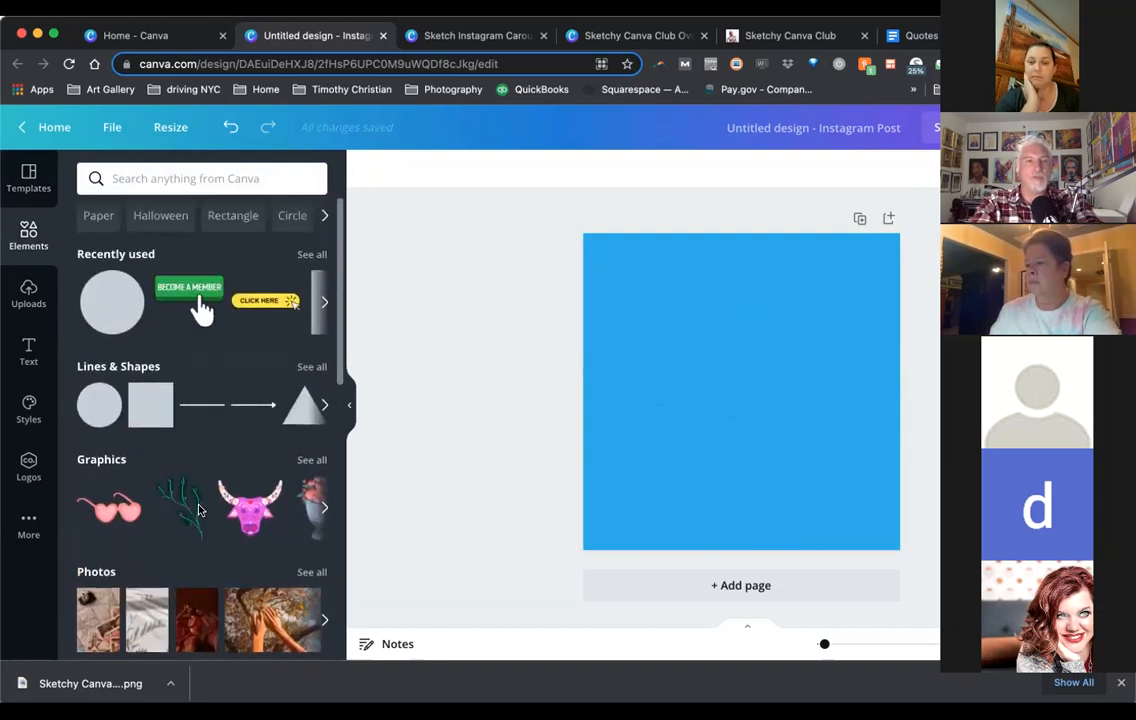
left_click(28, 290)
scroll(266, 494, "down", 5)
scroll(266, 500, "down", 1)
scroll(266, 500, "up", 4)
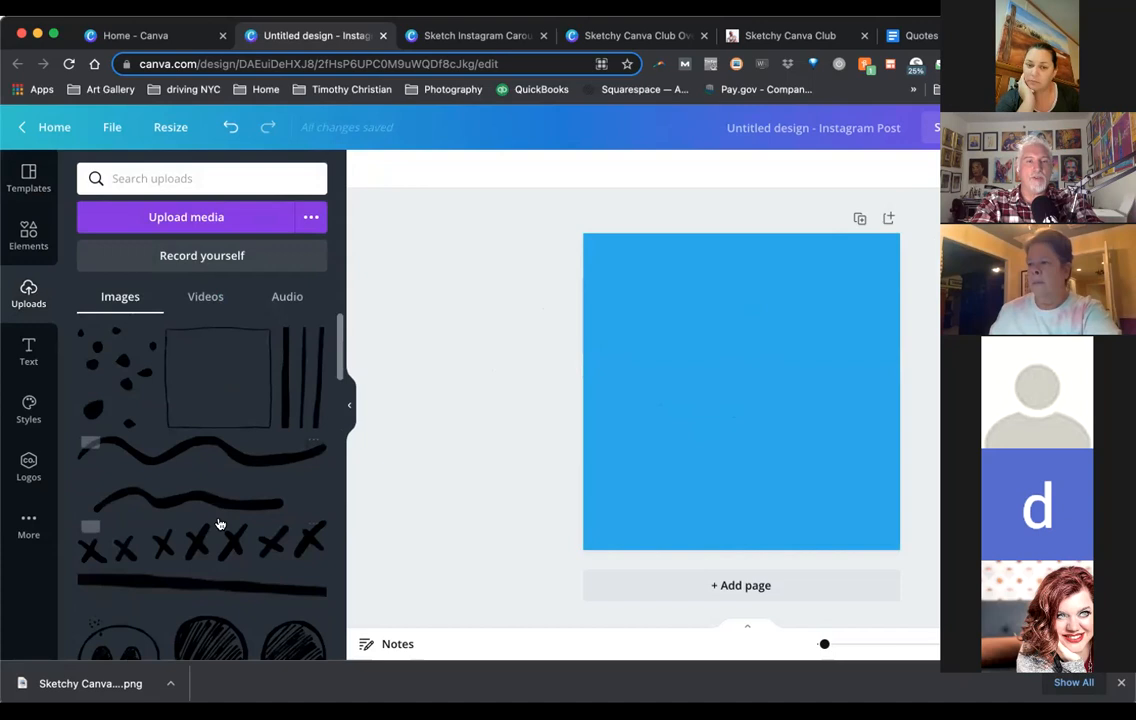
left_click(182, 543)
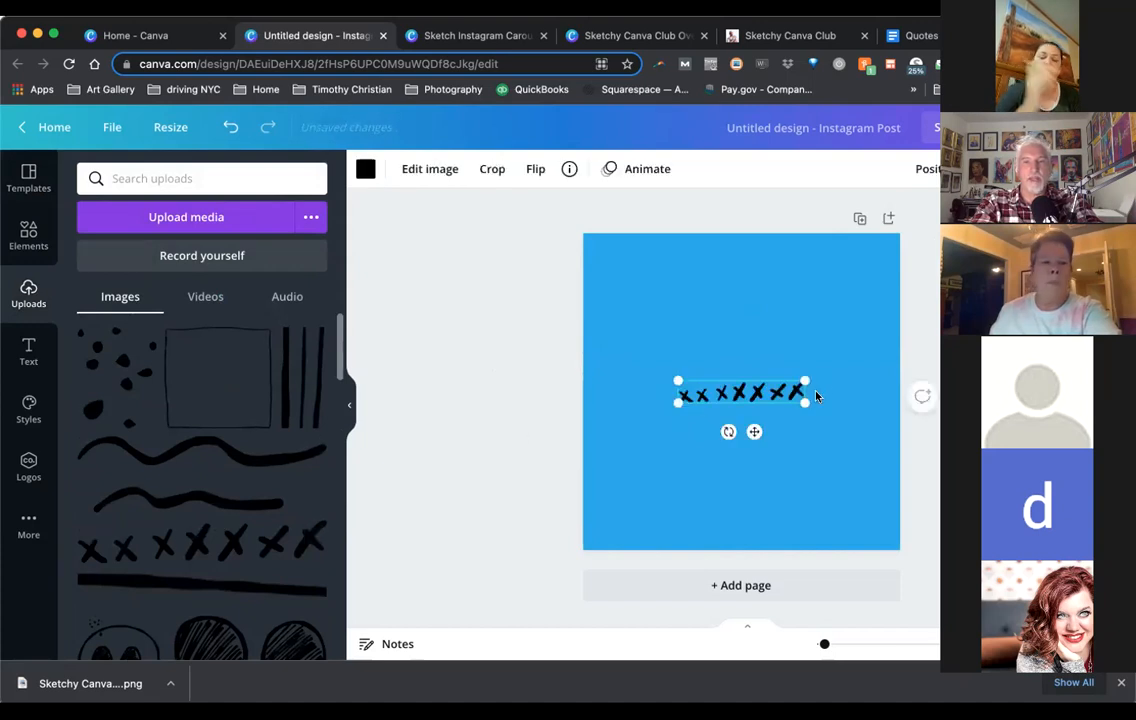
Enlarge the X row to span the page width, place it near the page's upper edge and tilt it slightly clockwise
left_click_drag(837, 363, 872, 340)
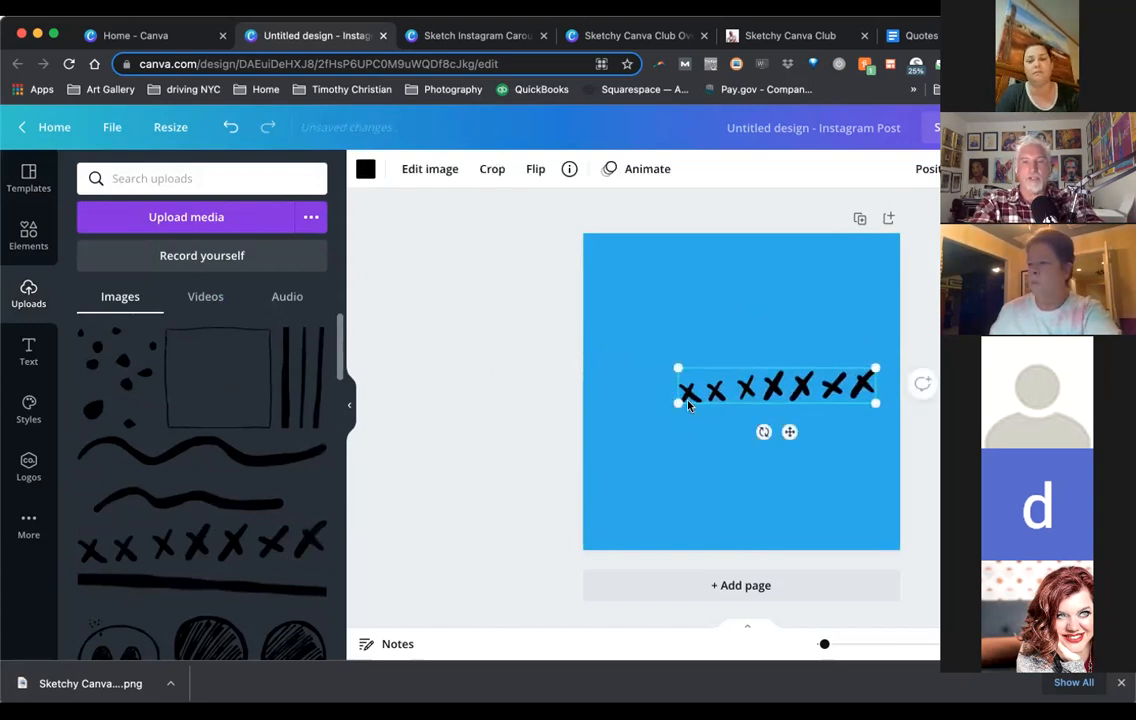
left_click_drag(677, 397, 616, 416)
left_click_drag(748, 397, 740, 279)
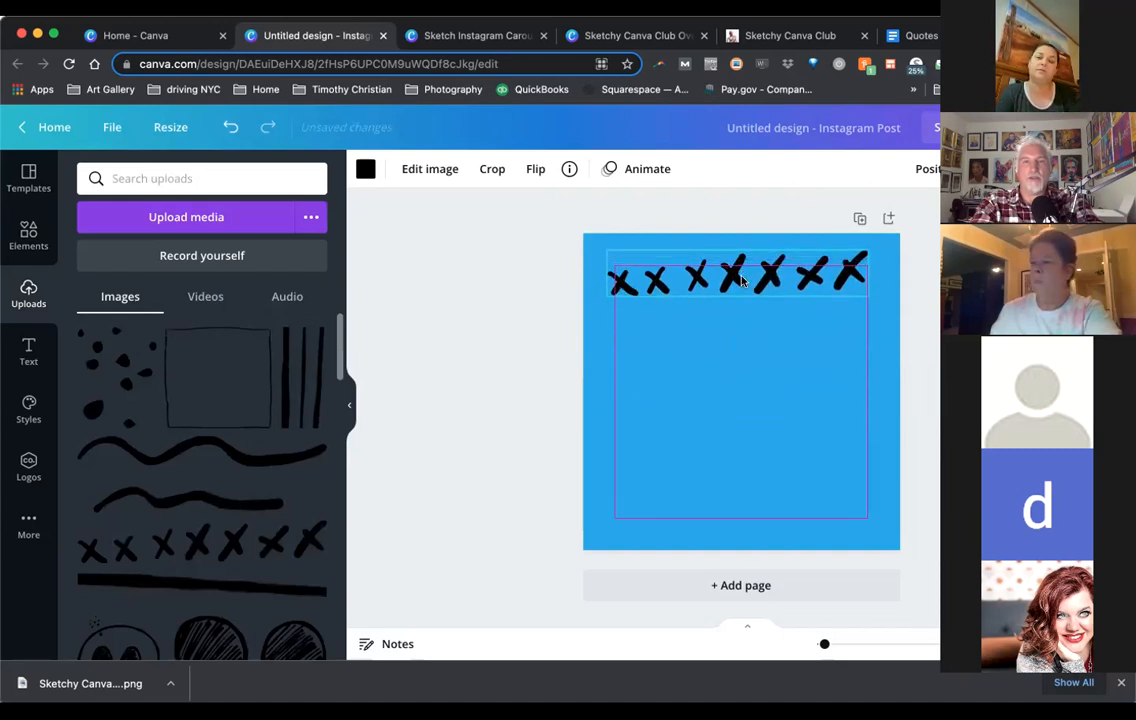
left_click_drag(866, 292, 894, 300)
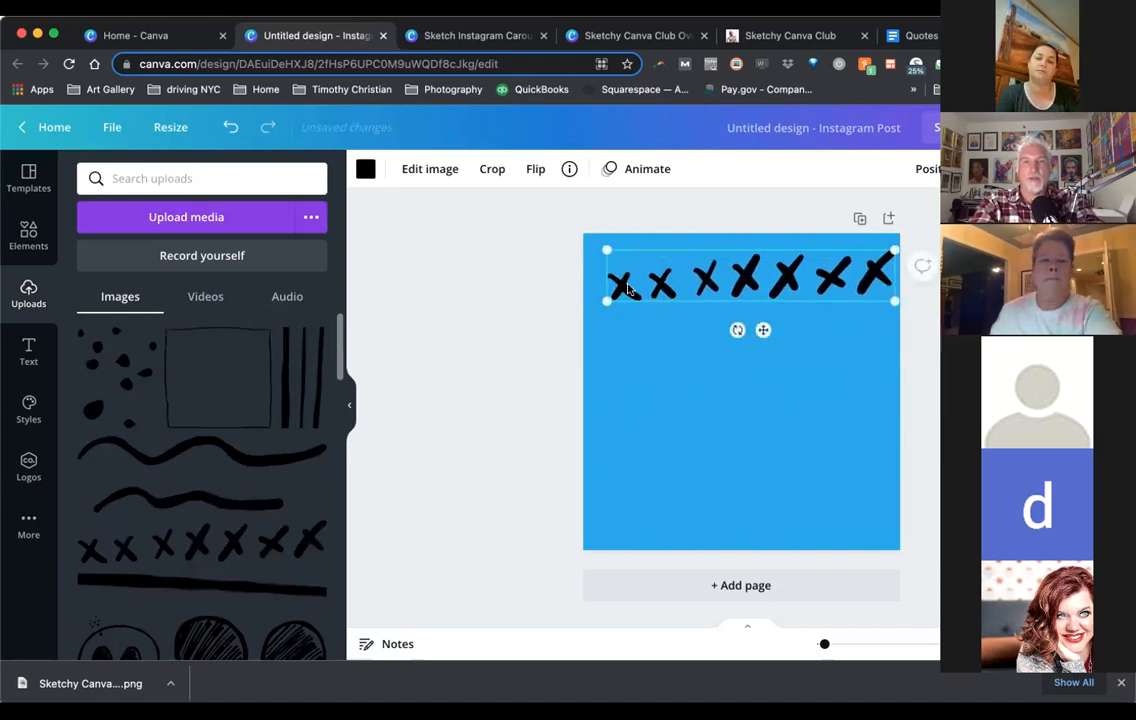
left_click_drag(604, 297, 583, 305)
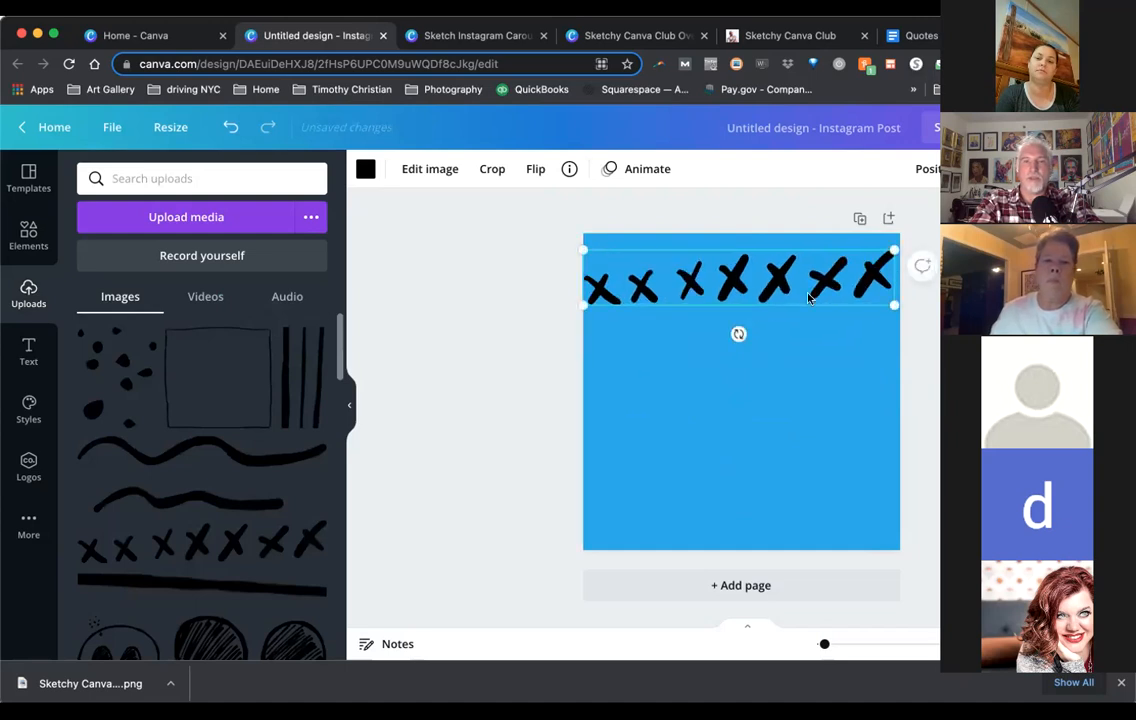
left_click_drag(735, 334, 736, 334)
left_click_drag(901, 256, 910, 254)
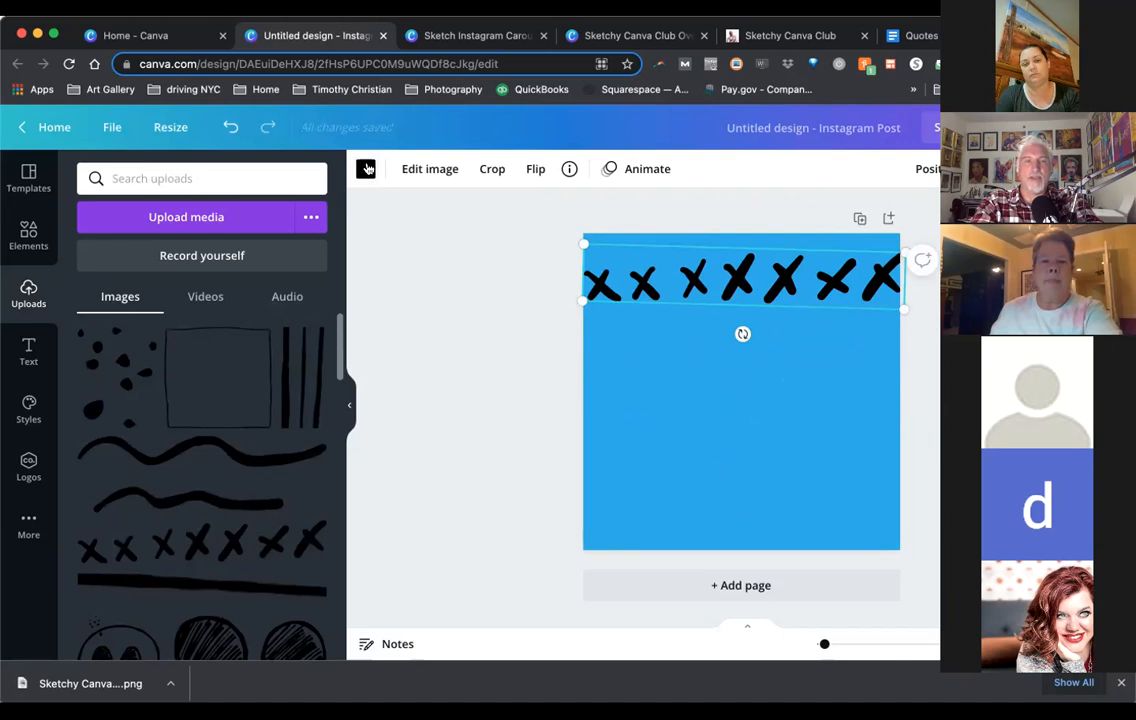
Recolour the X row with the white brand colour, fade it to a faint, mostly transparent tone and nudge it slightly upward
left_click(366, 169)
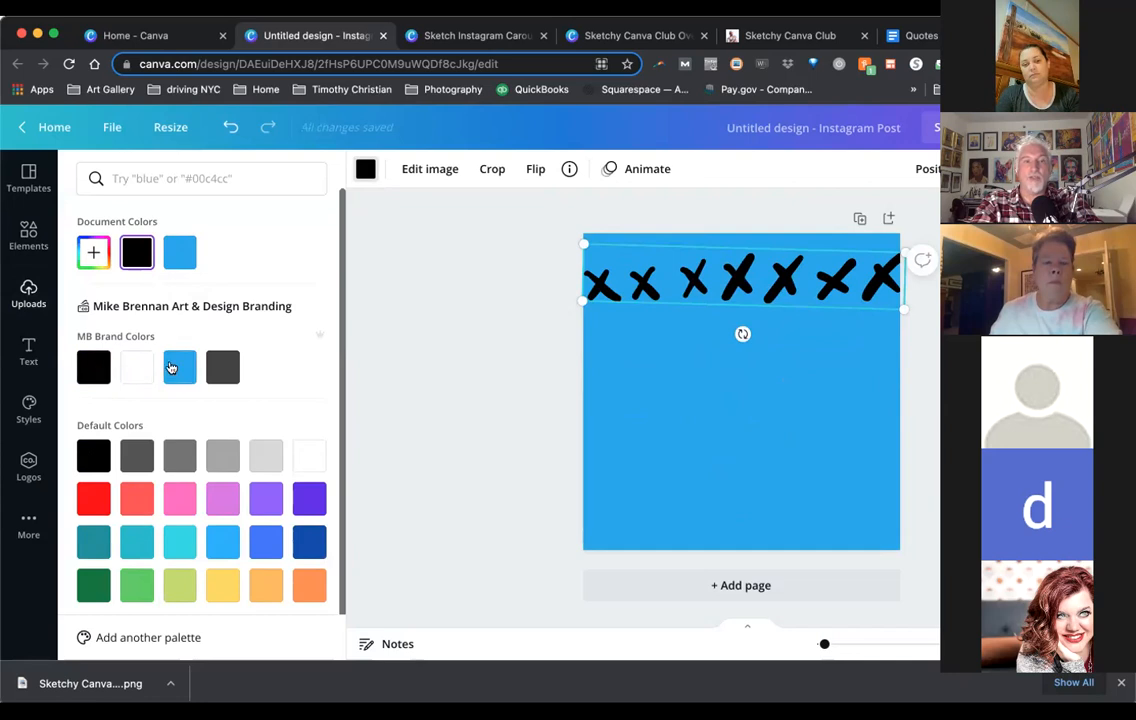
left_click(139, 374)
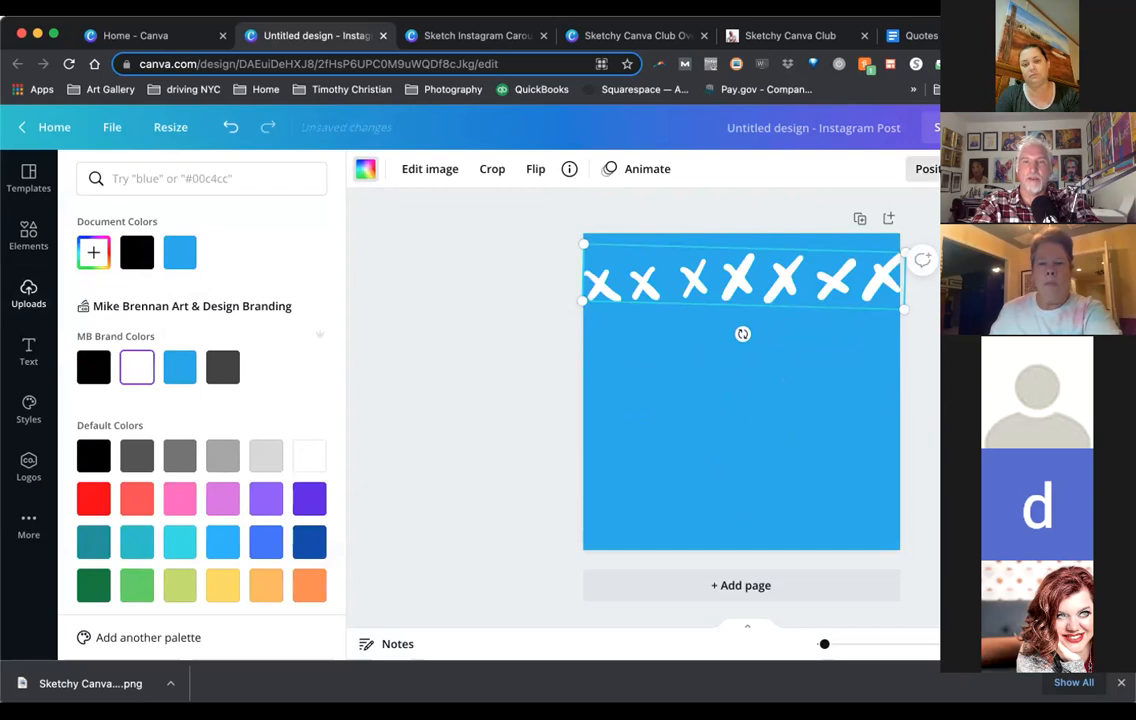
left_click(926, 168)
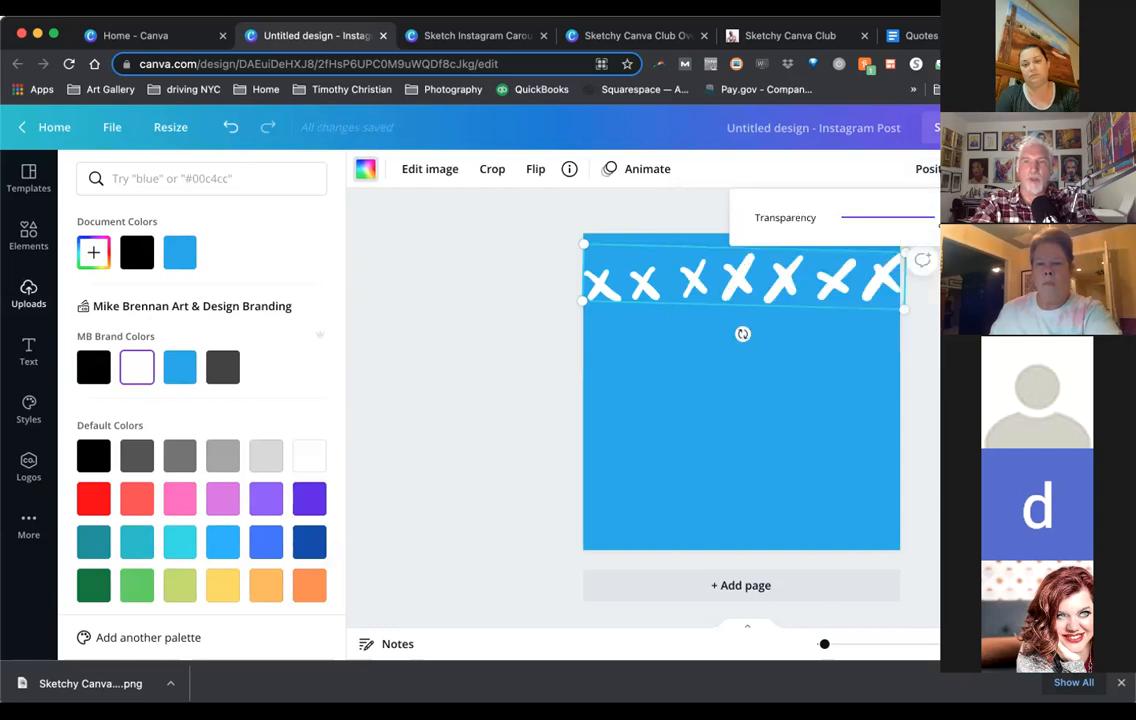
left_click_drag(937, 219, 868, 228)
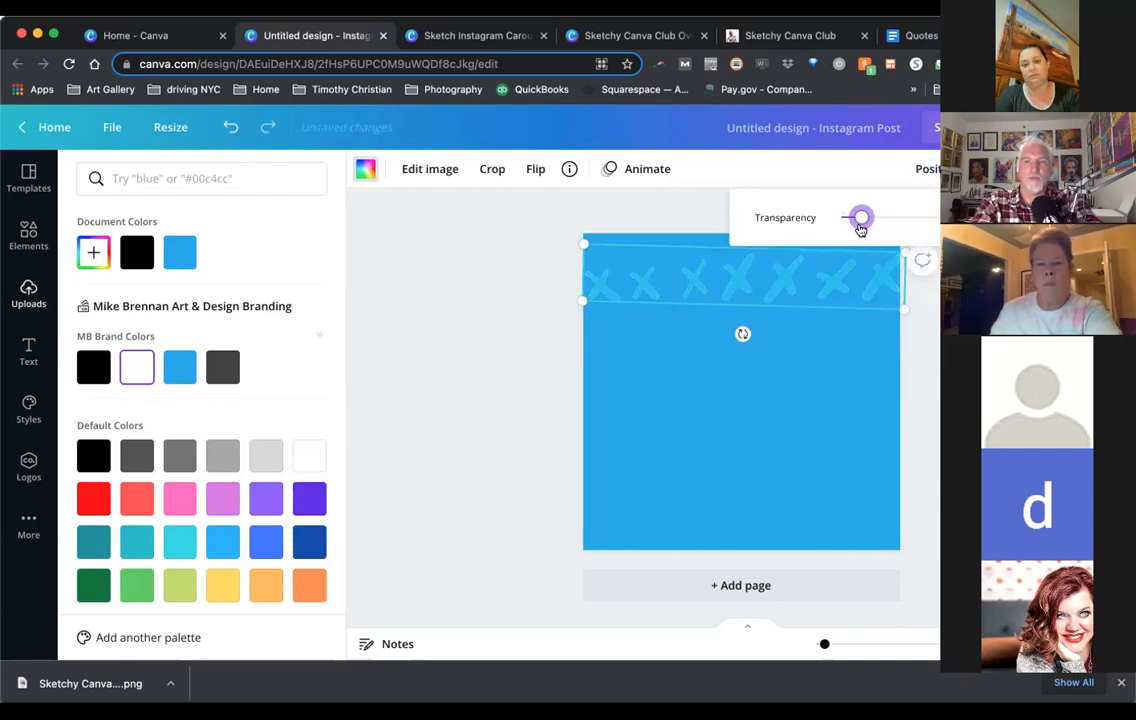
left_click(835, 271)
left_click_drag(822, 271, 822, 266)
left_click(918, 342)
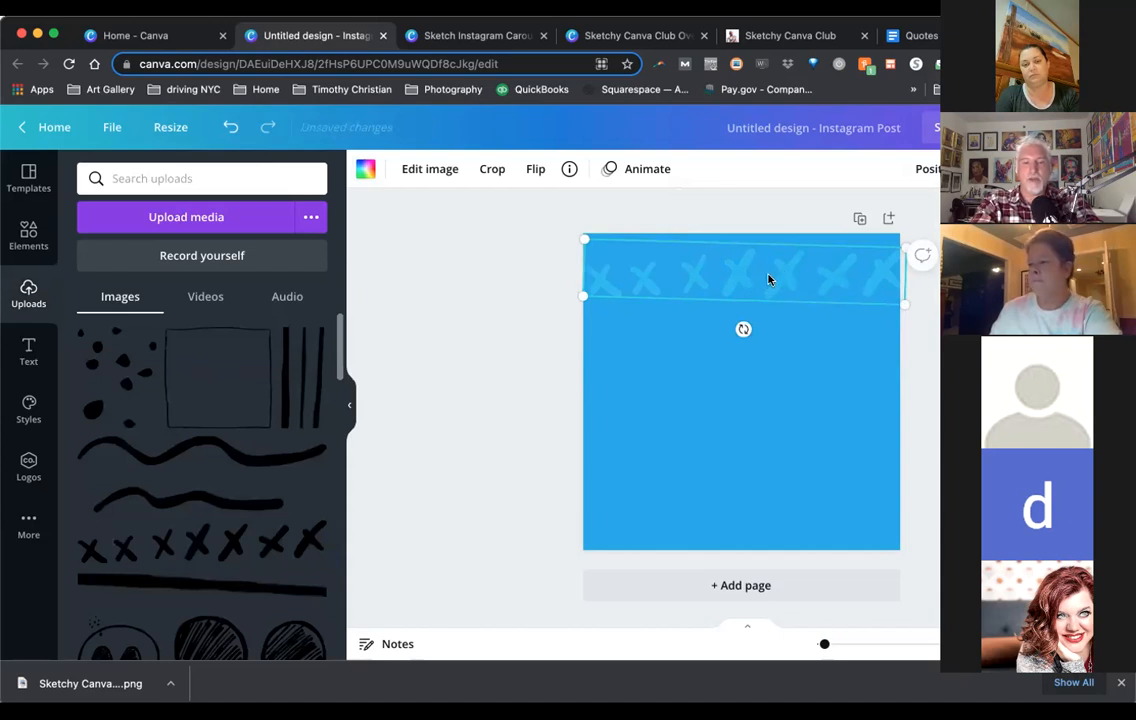
Duplicate the faint X row down the page and position the copies as five evenly spaced rows covering the background
left_click_drag(766, 279, 806, 519)
left_click(903, 345)
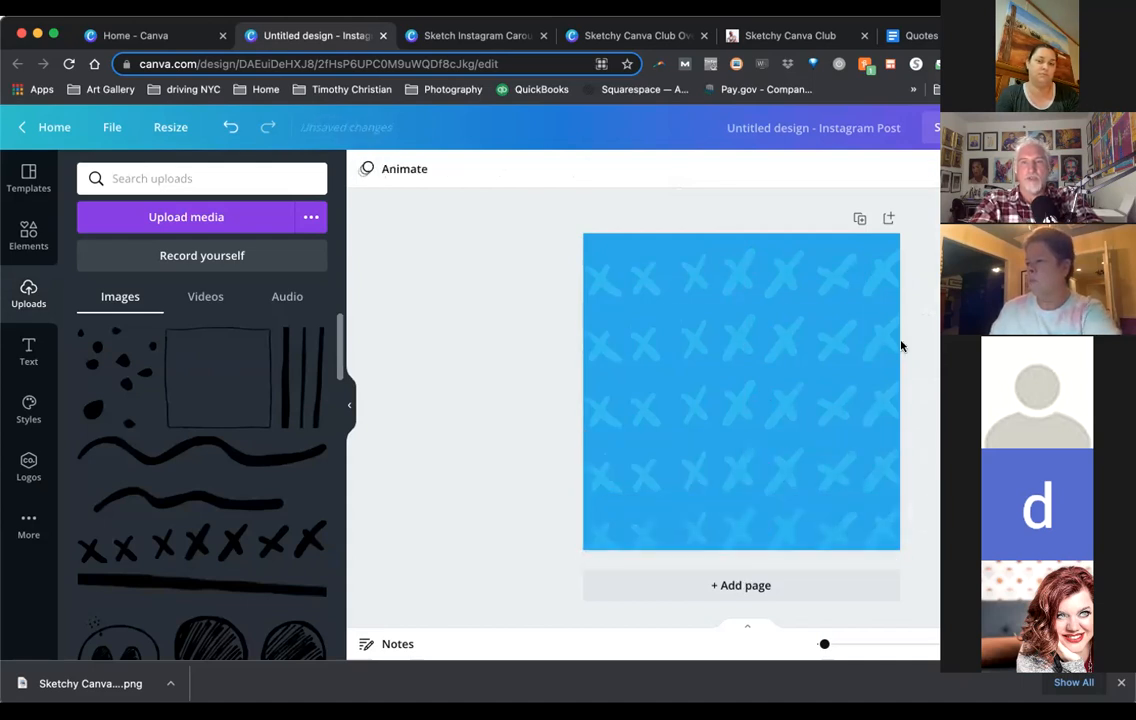
left_click(812, 280)
left_click_drag(812, 280, 797, 524)
left_click(930, 392)
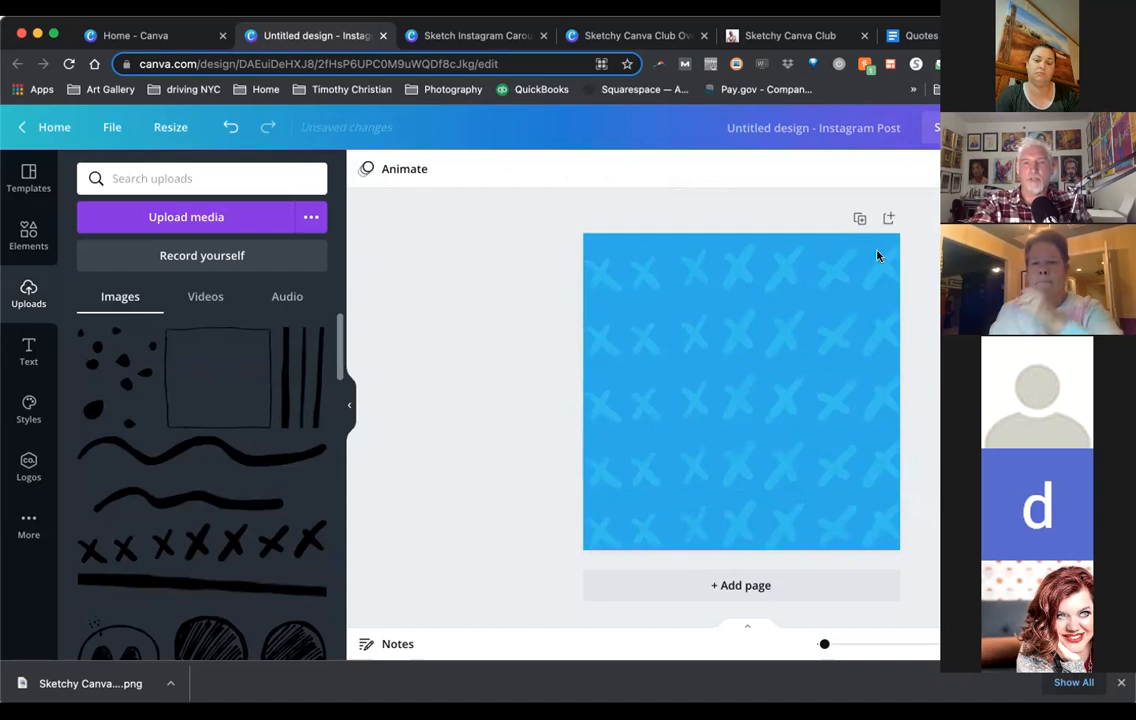
Select all five X rows together and make them slightly more transparent
left_click_drag(756, 553, 824, 297)
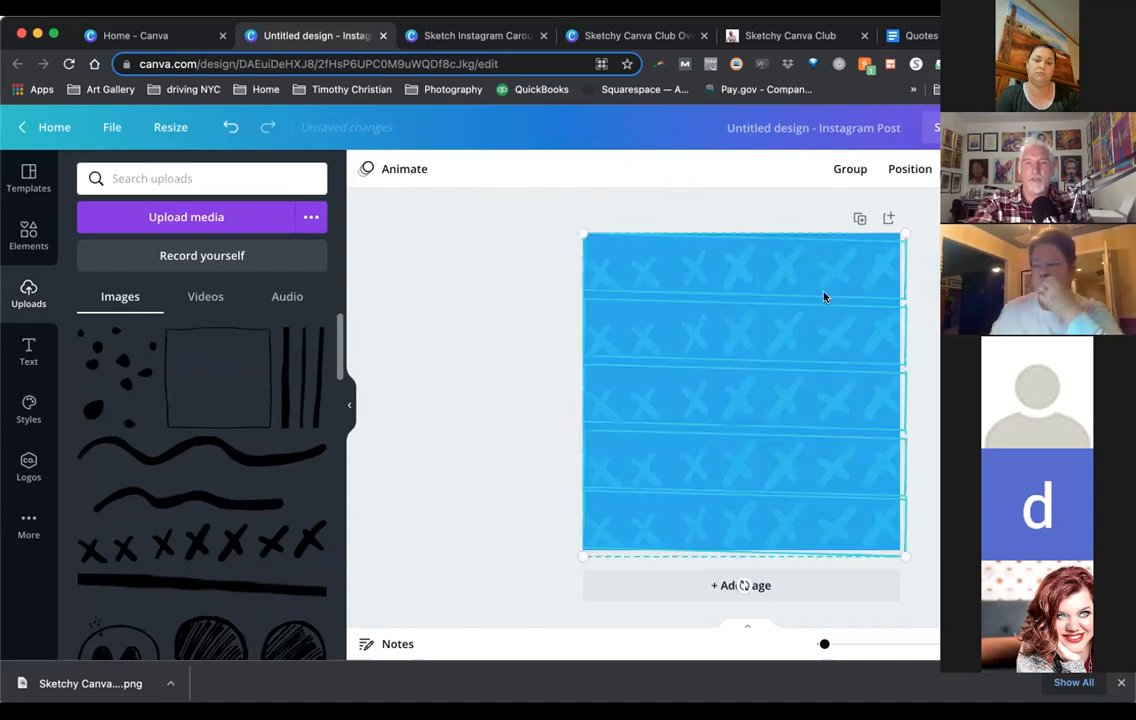
left_click(957, 169)
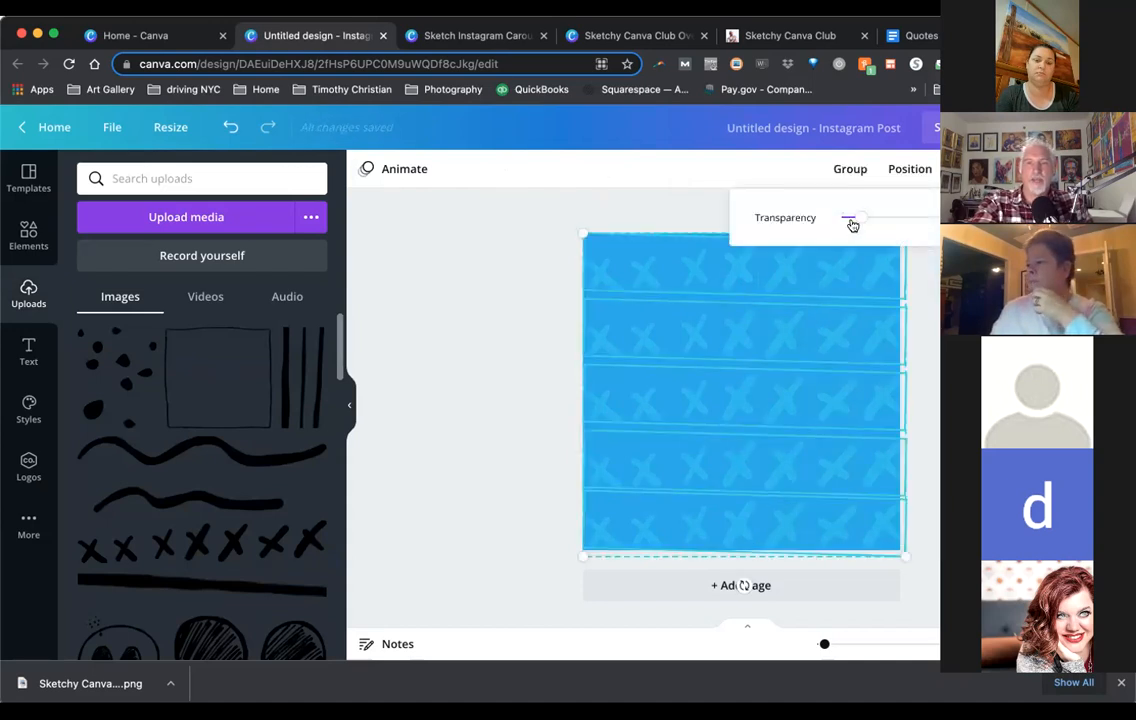
left_click_drag(857, 221, 855, 221)
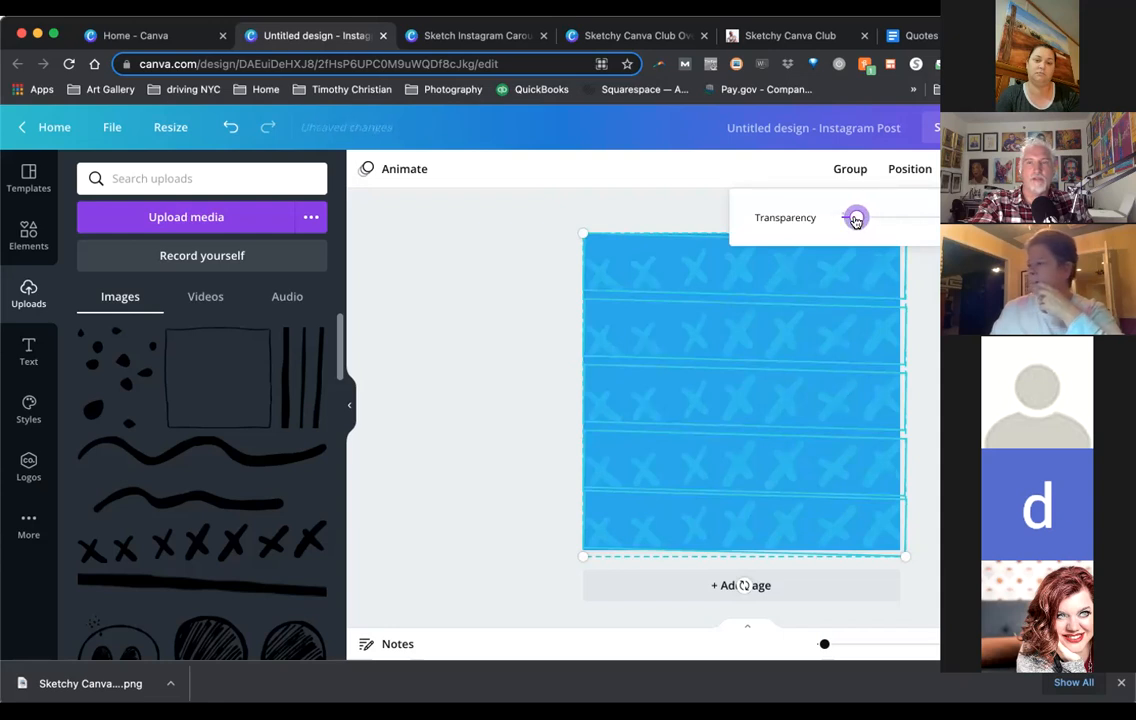
left_click(738, 224)
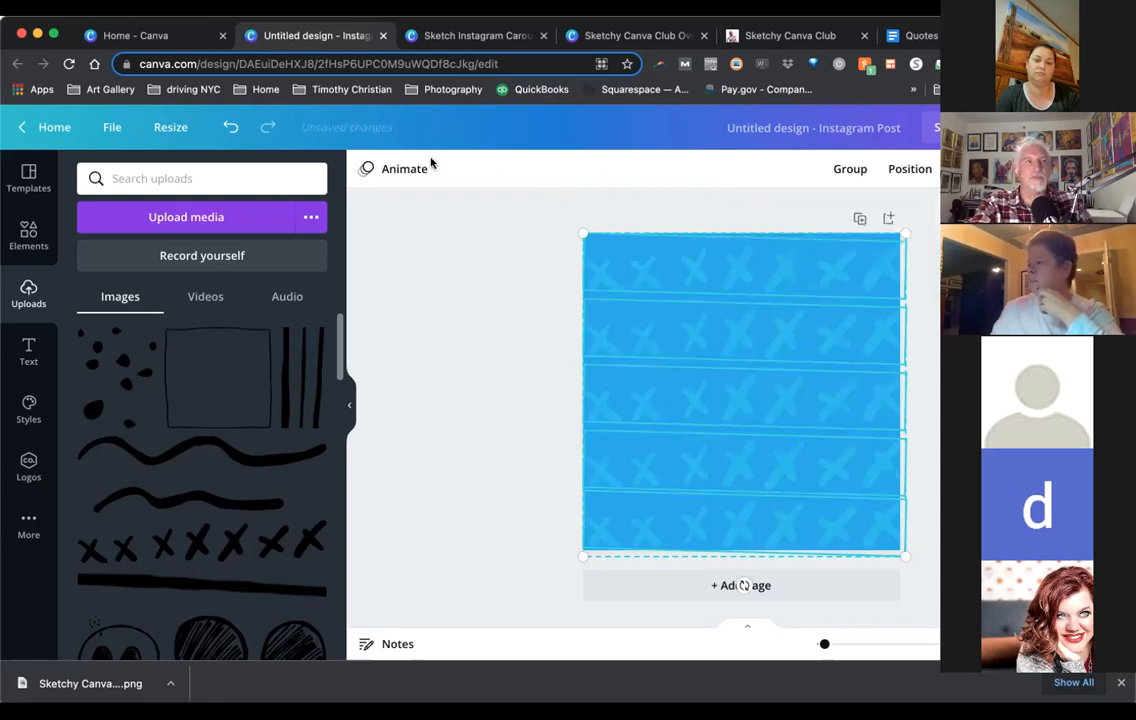
left_click(468, 295)
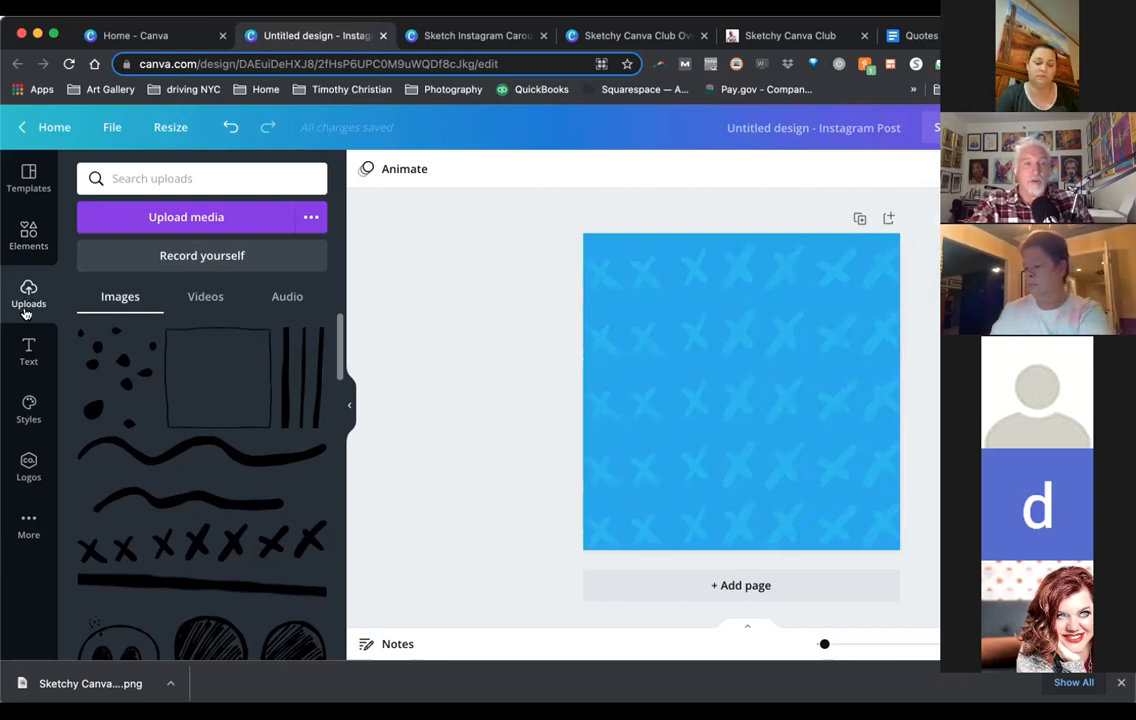
Add a heading text box to the Instagram post
left_click(28, 348)
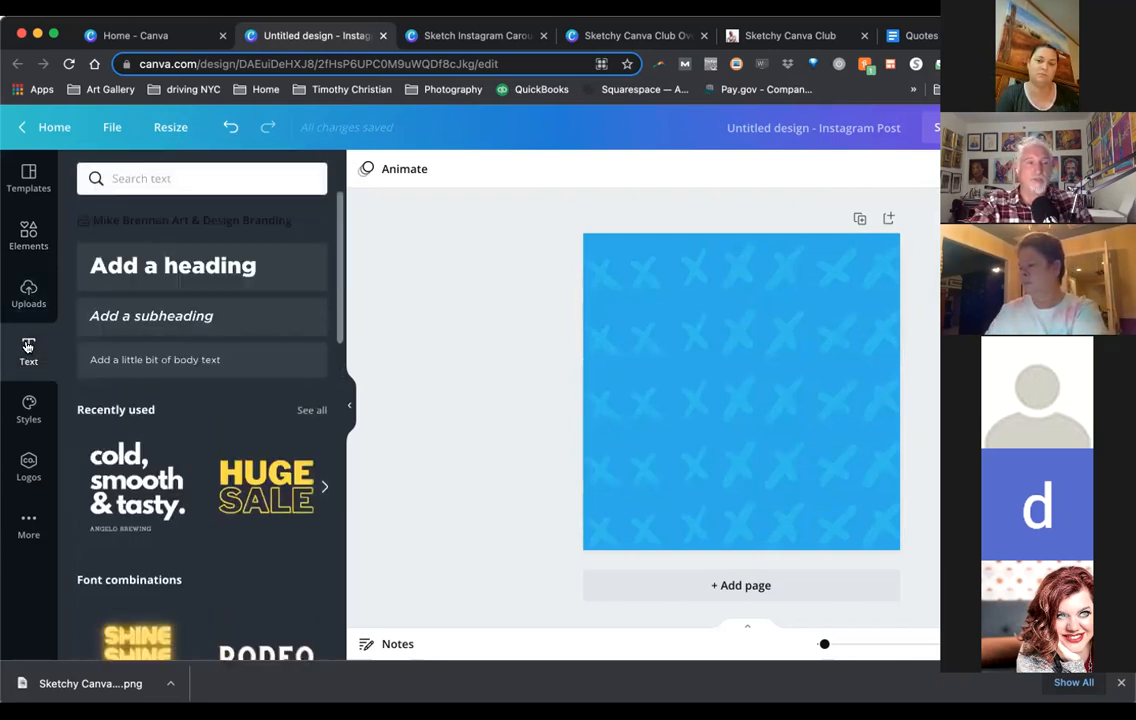
left_click(197, 266)
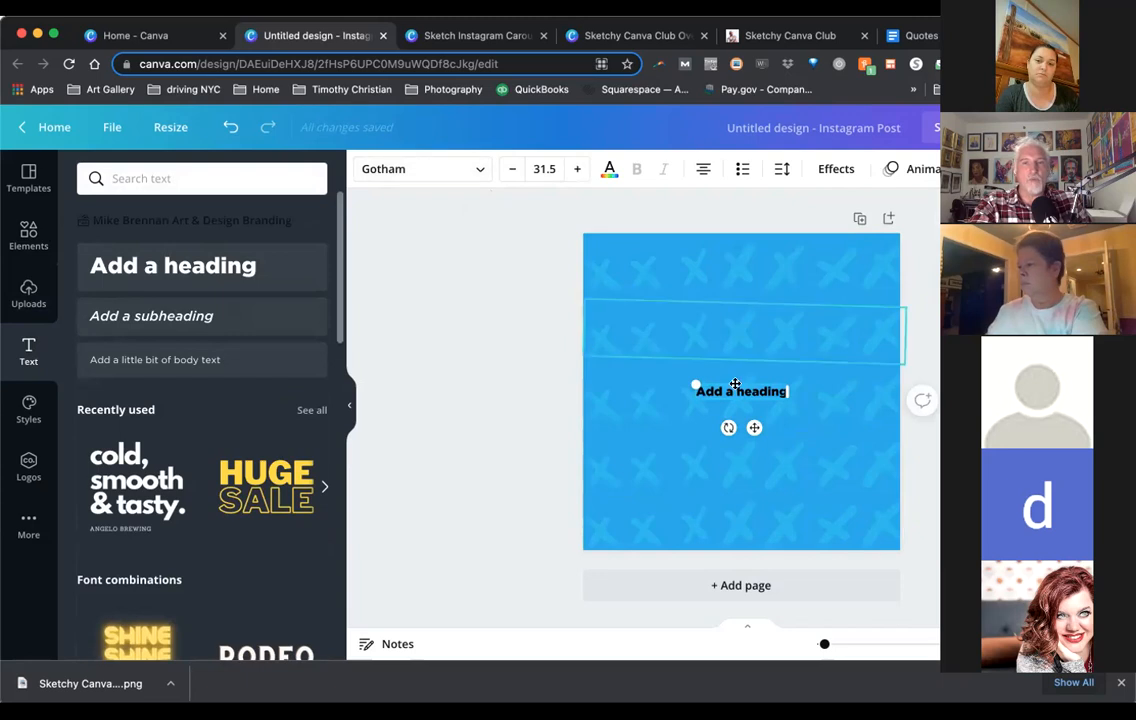
left_click(476, 174)
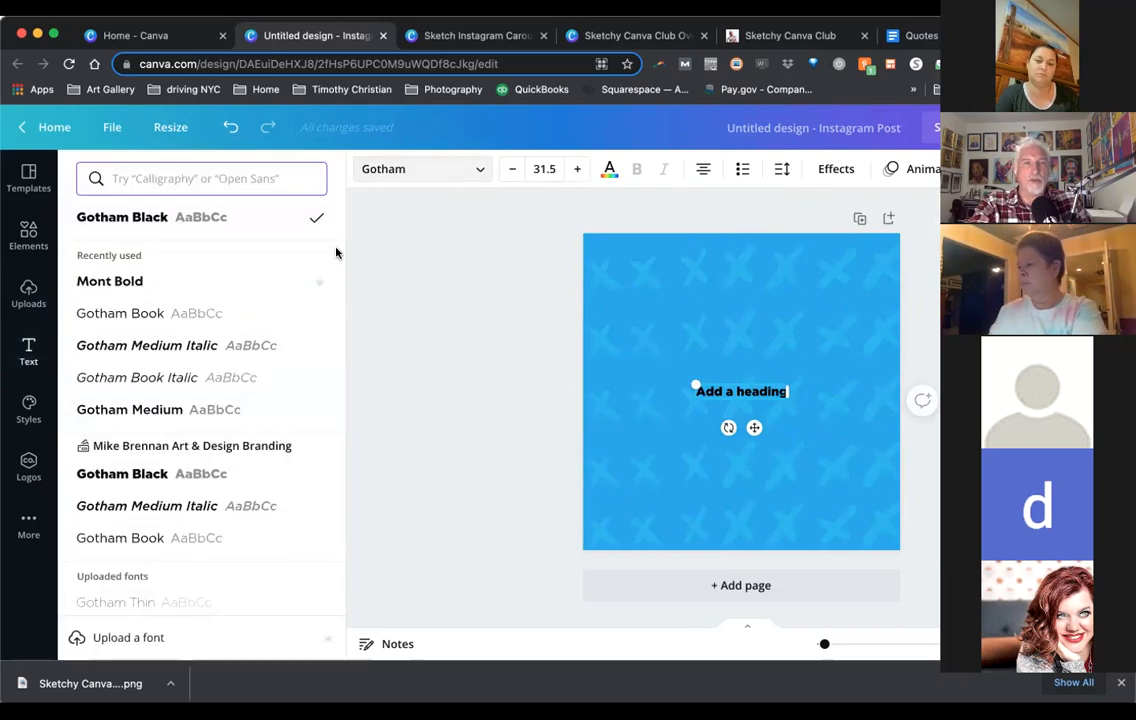
scroll(233, 472, "down", 10)
scroll(236, 472, "down", 20)
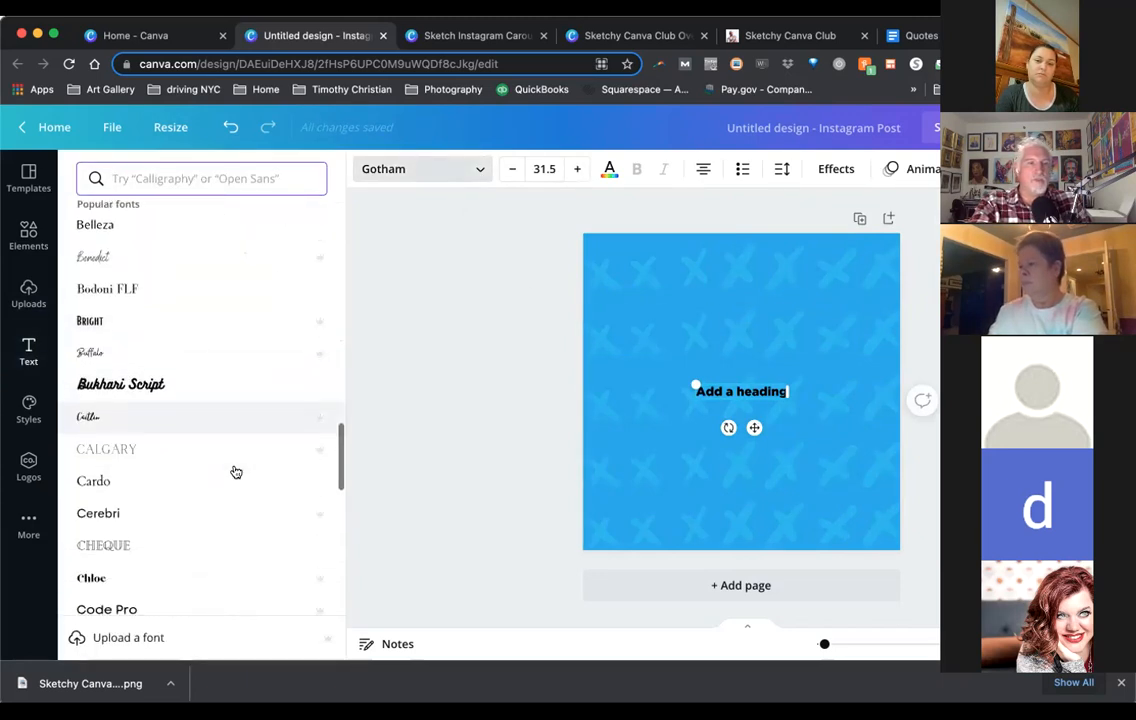
scroll(236, 472, "up", 20)
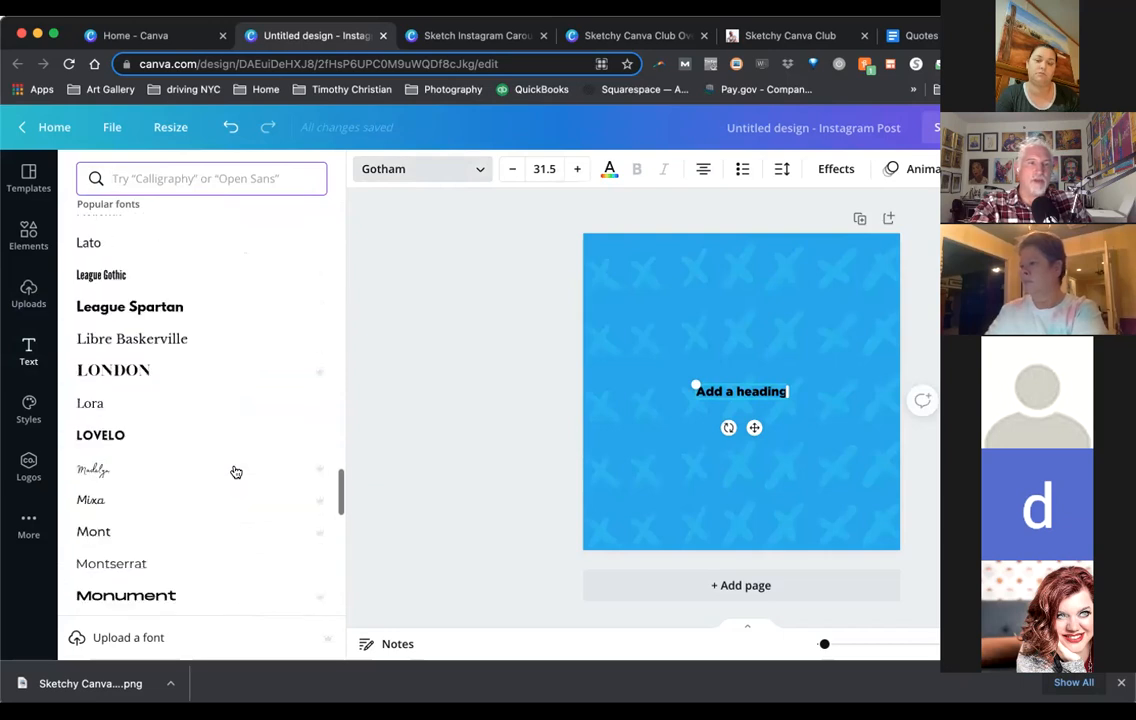
left_click(459, 272)
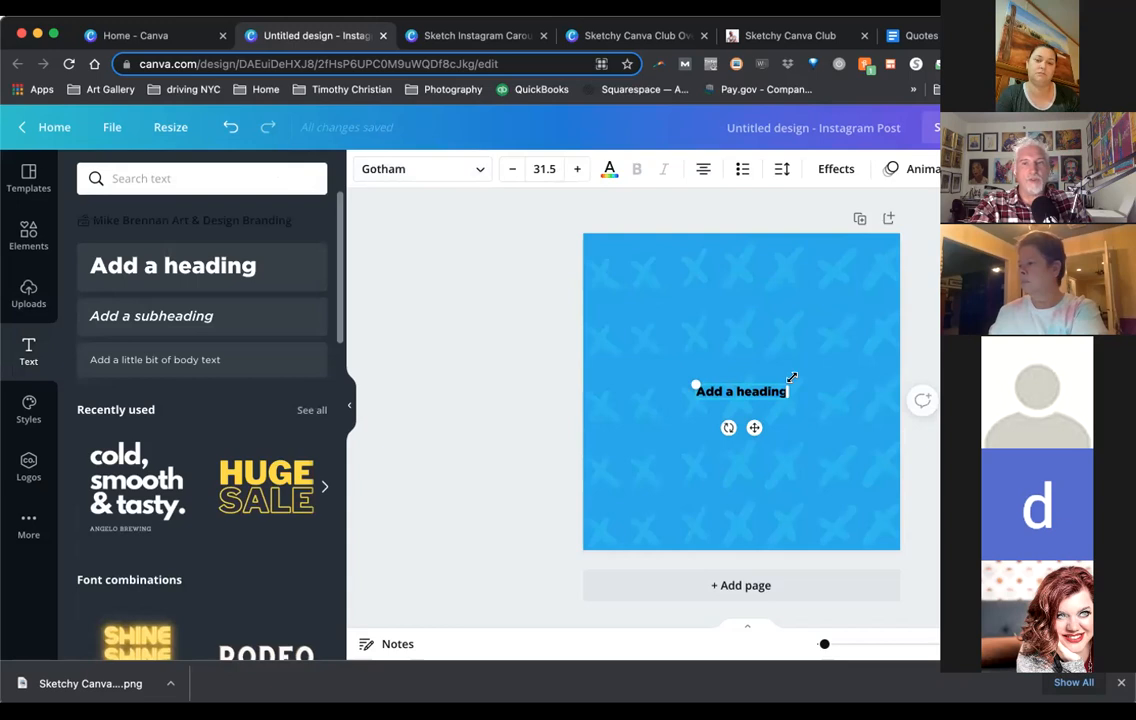
Enlarge the heading to size 66.3 and place it horizontally centred, slightly above the middle of the page
left_click_drag(820, 371, 836, 351)
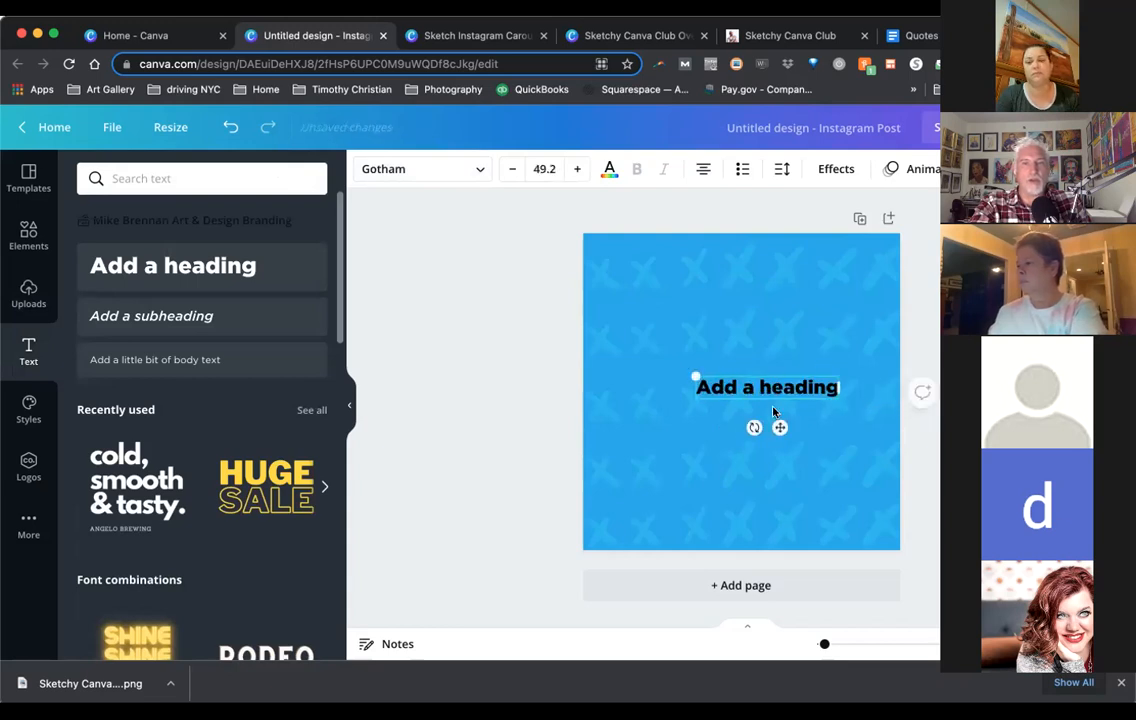
left_click_drag(781, 427, 753, 392)
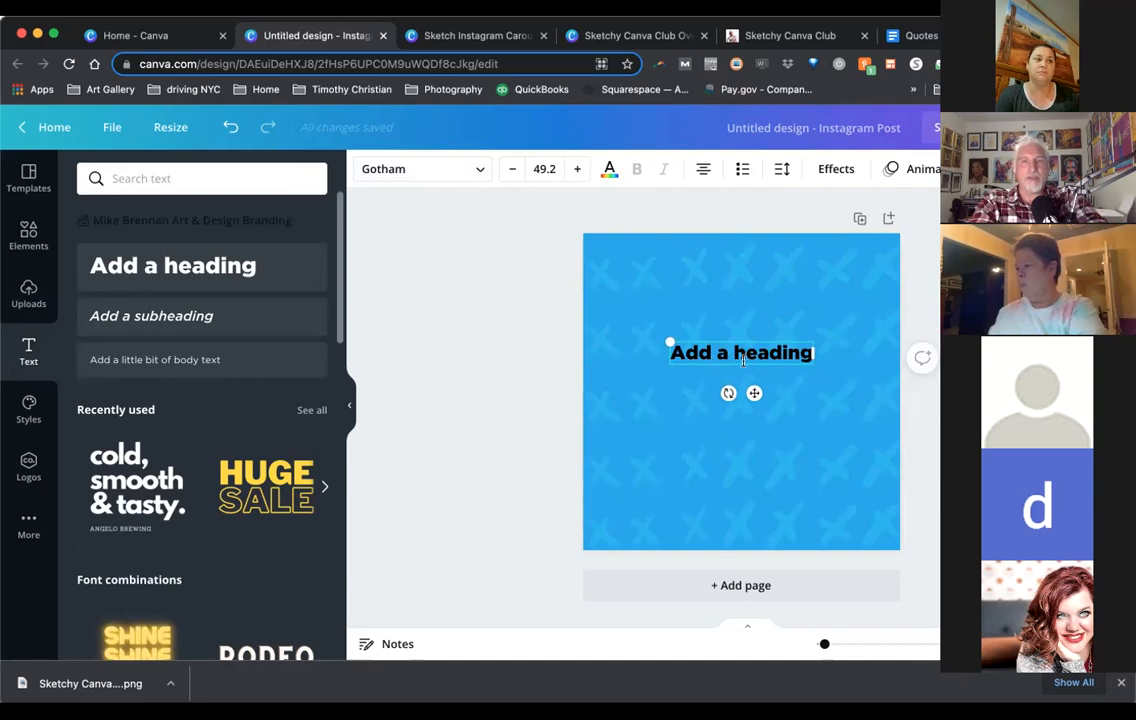
left_click(498, 316)
left_click_drag(736, 345, 723, 319)
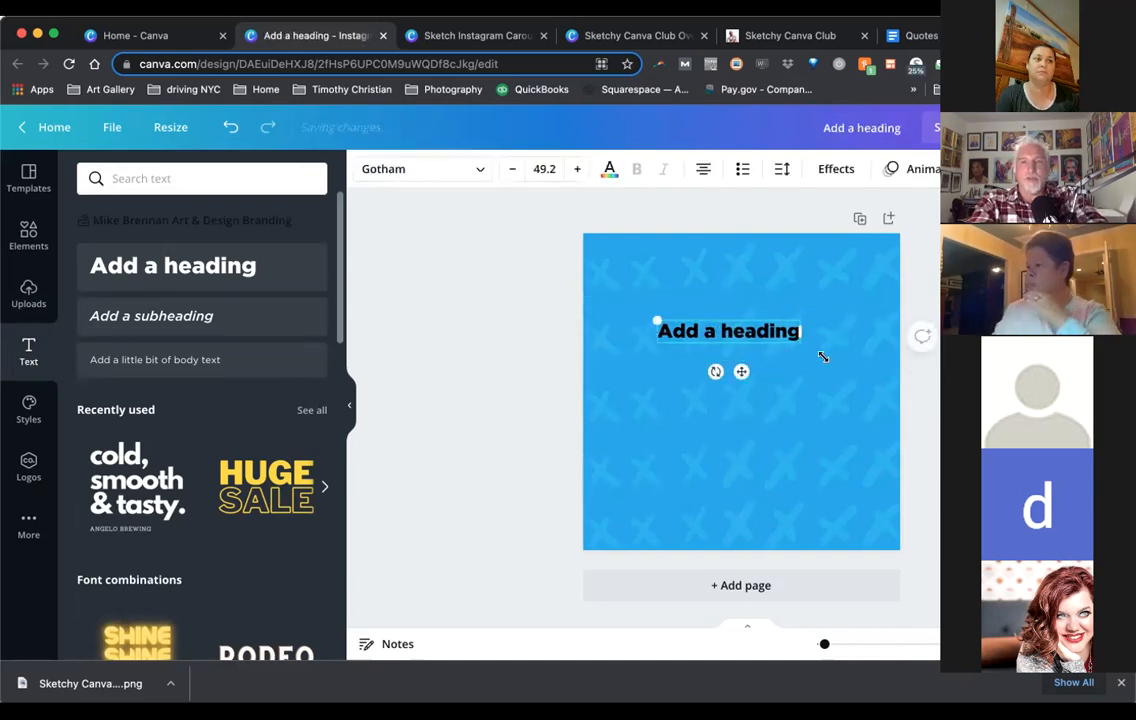
left_click_drag(807, 342, 850, 351)
left_click_drag(768, 328, 757, 342)
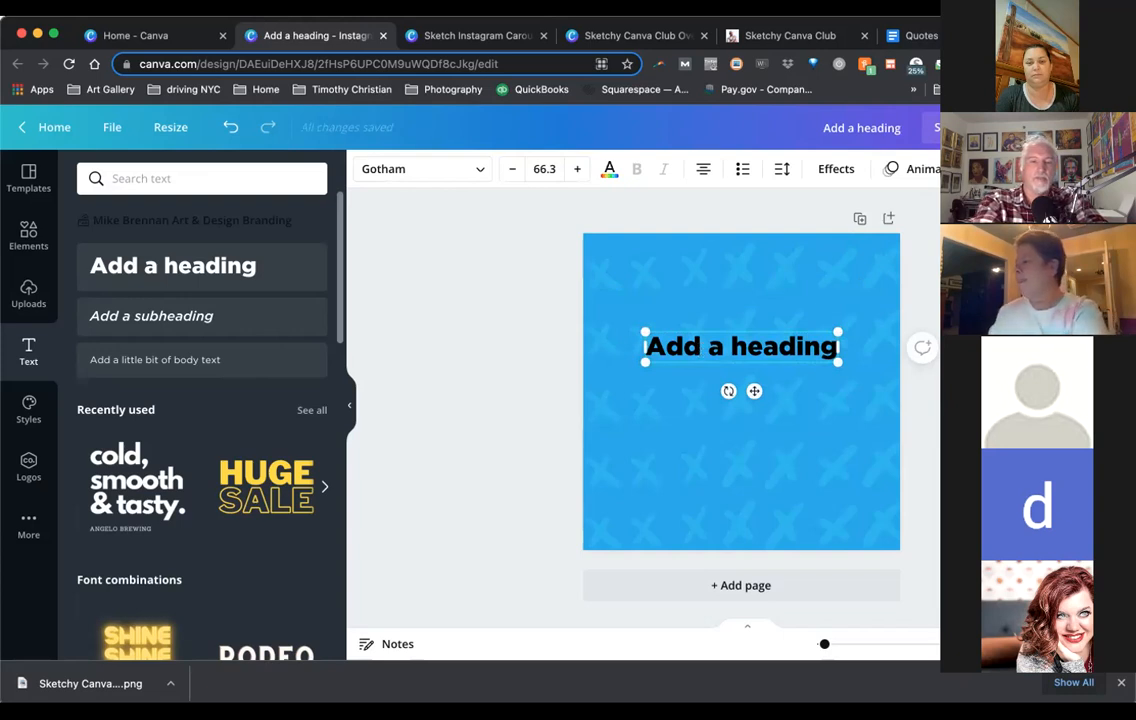
Replace the heading's placeholder text with "This is my big idea I want to share with the world!"
type("This is m")
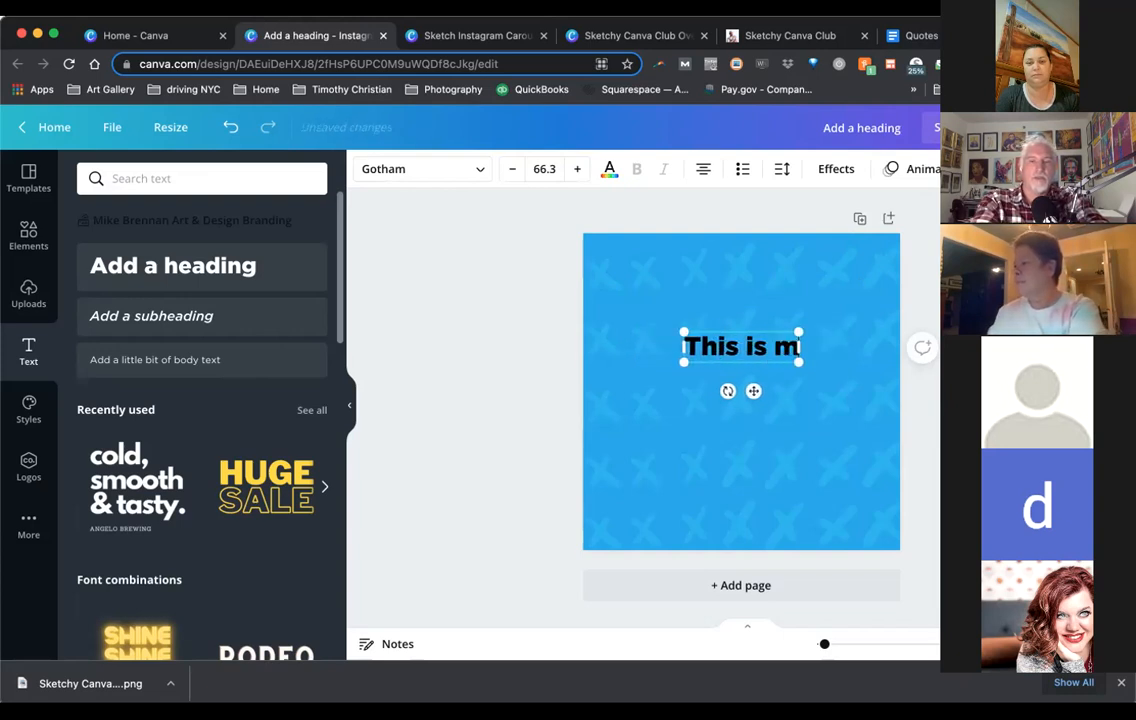
type("y big i")
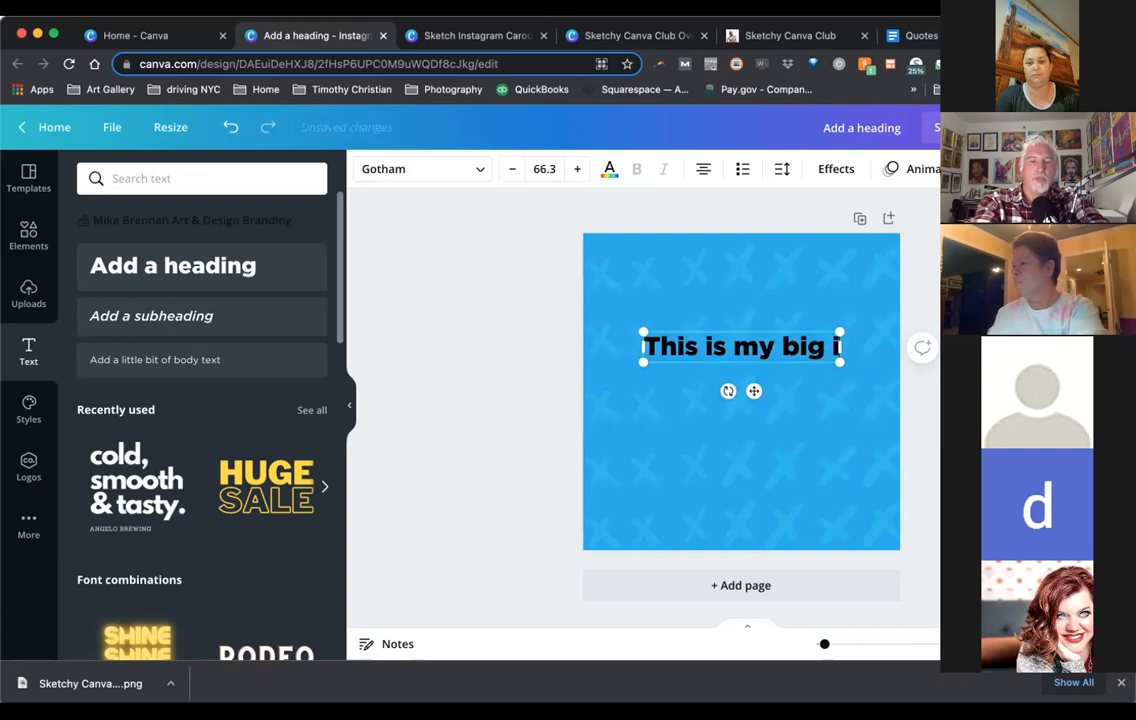
type("dea I want 9")
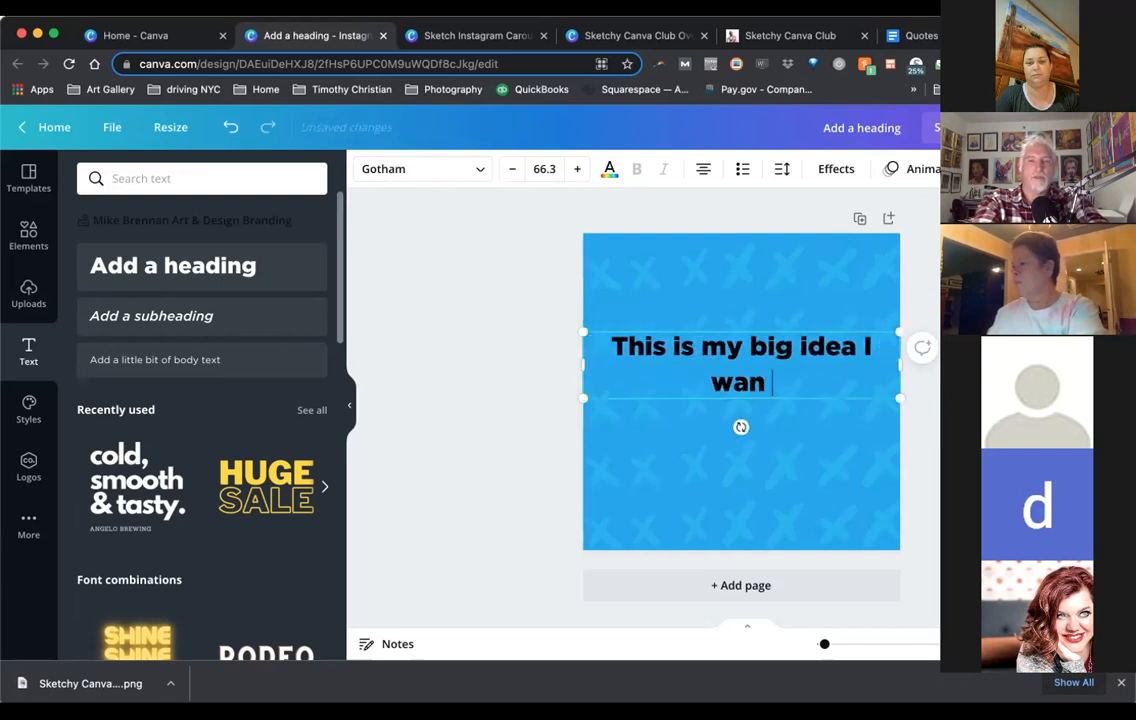
key("BackSpace")
key("BackSpace")
type("to ")
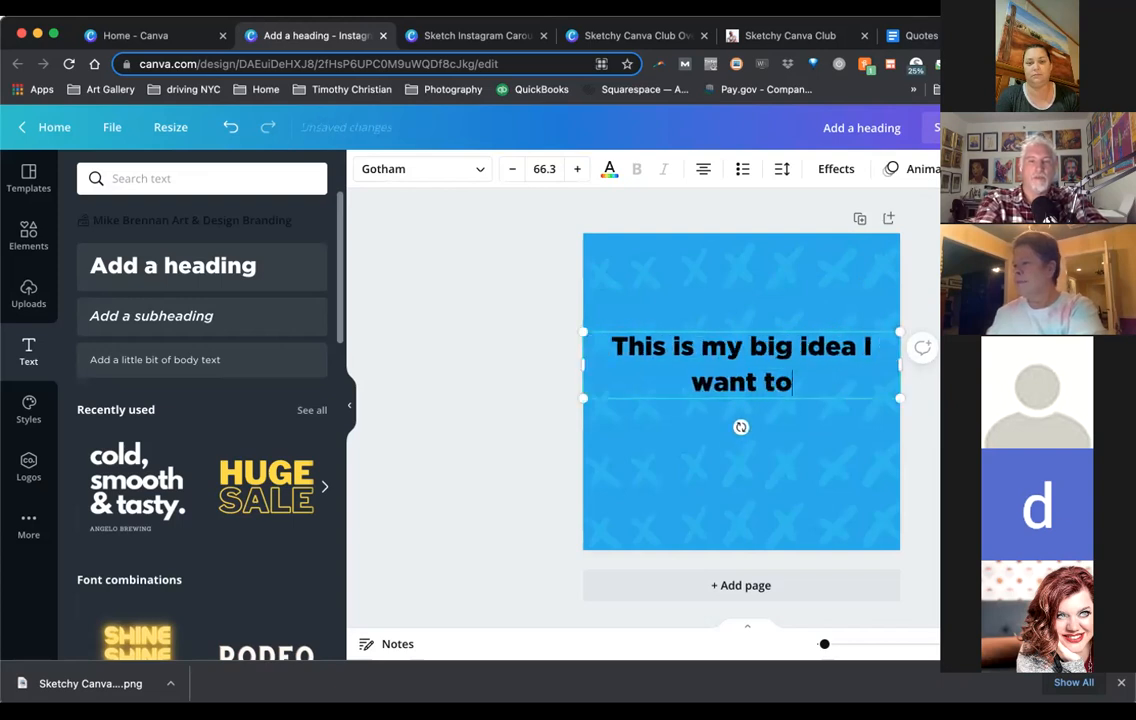
type("share with the world")
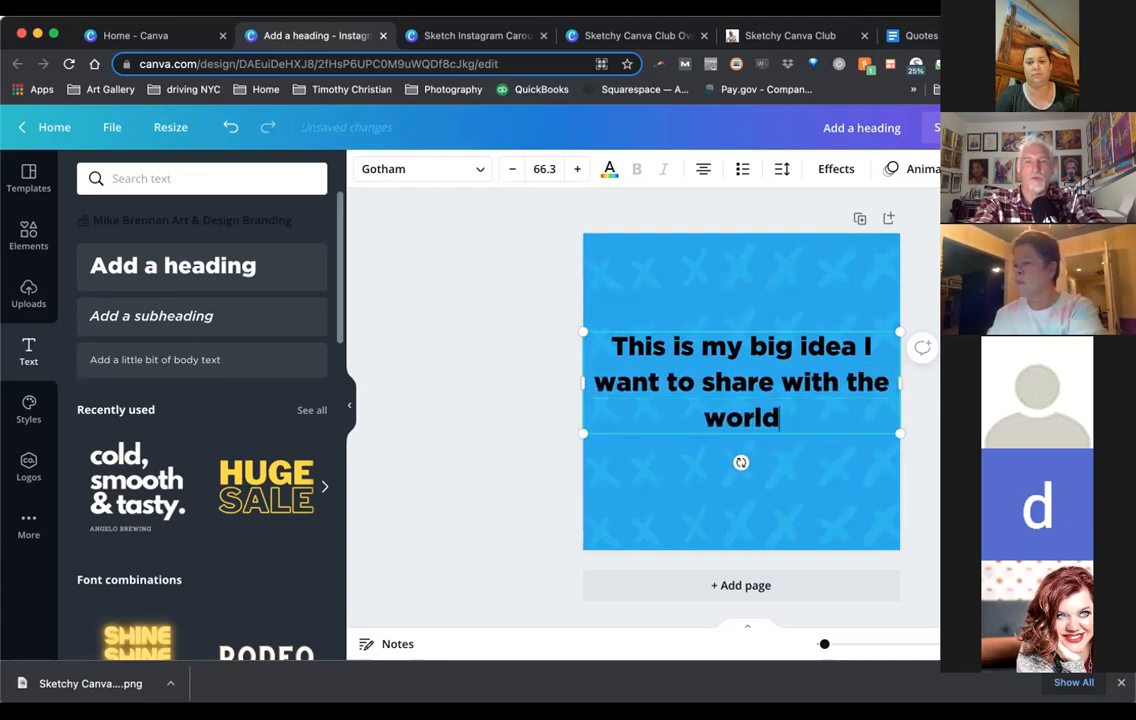
type("!")
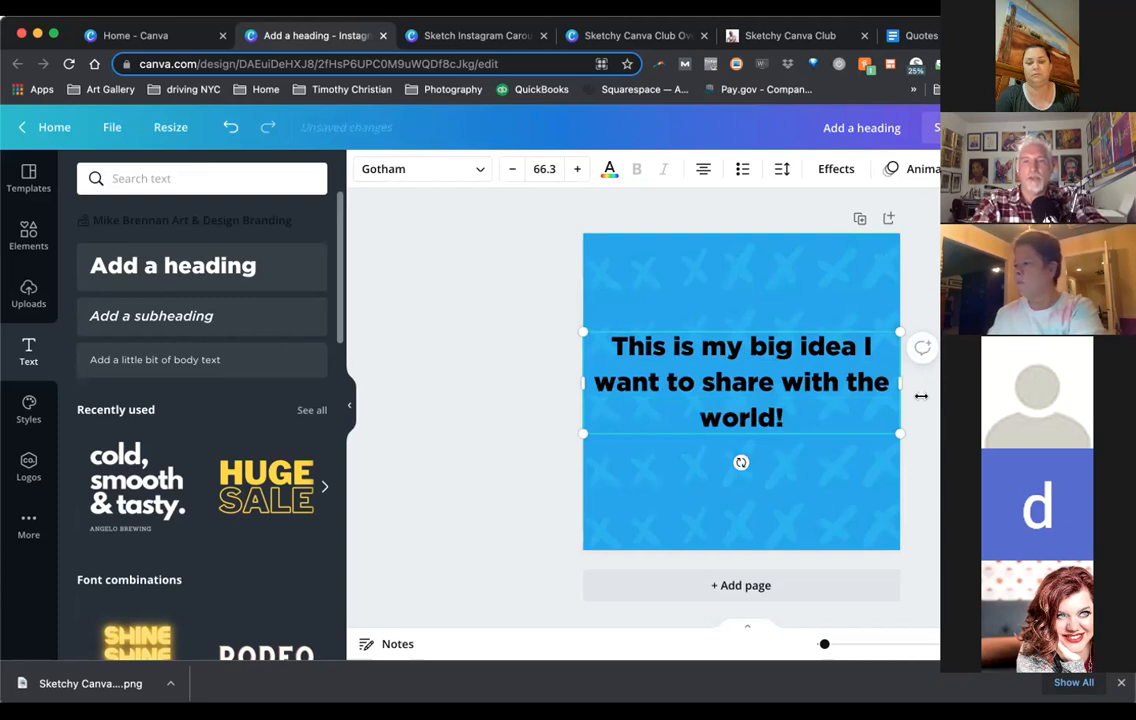
Narrow the heading's text box so the sentence wraps after "idea" and "share", and centre it slightly higher on the page
left_click_drag(897, 383, 842, 393)
left_click(596, 420)
left_click(659, 413)
left_click_drag(659, 413, 700, 363)
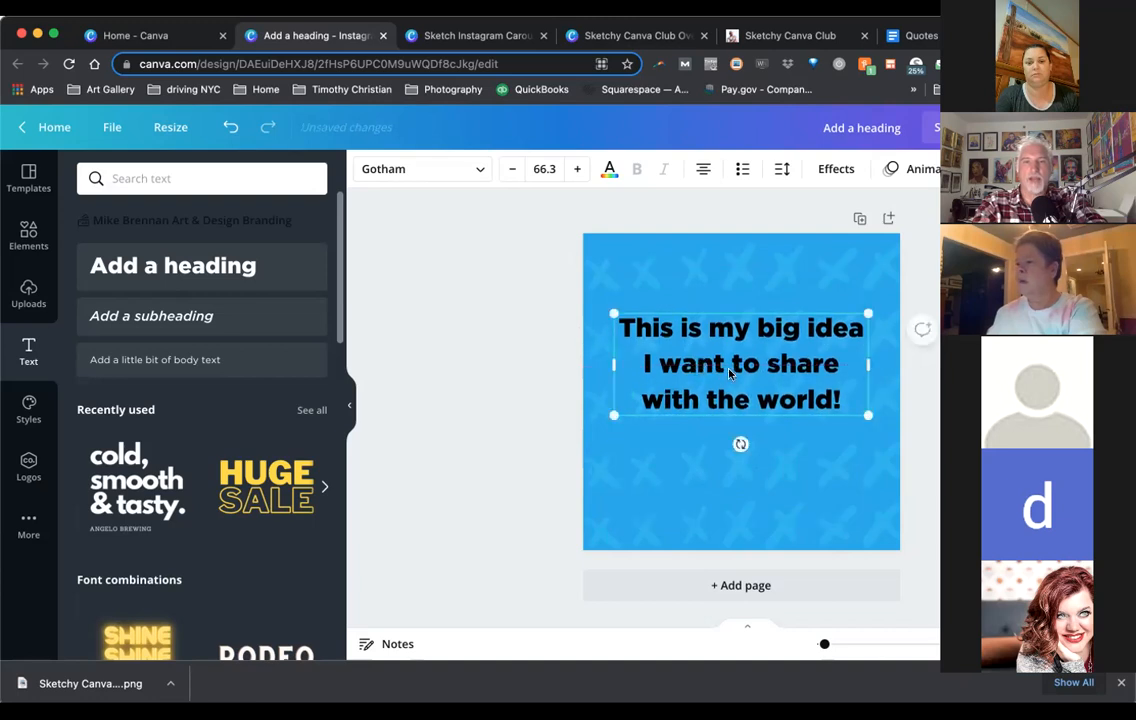
left_click(898, 375)
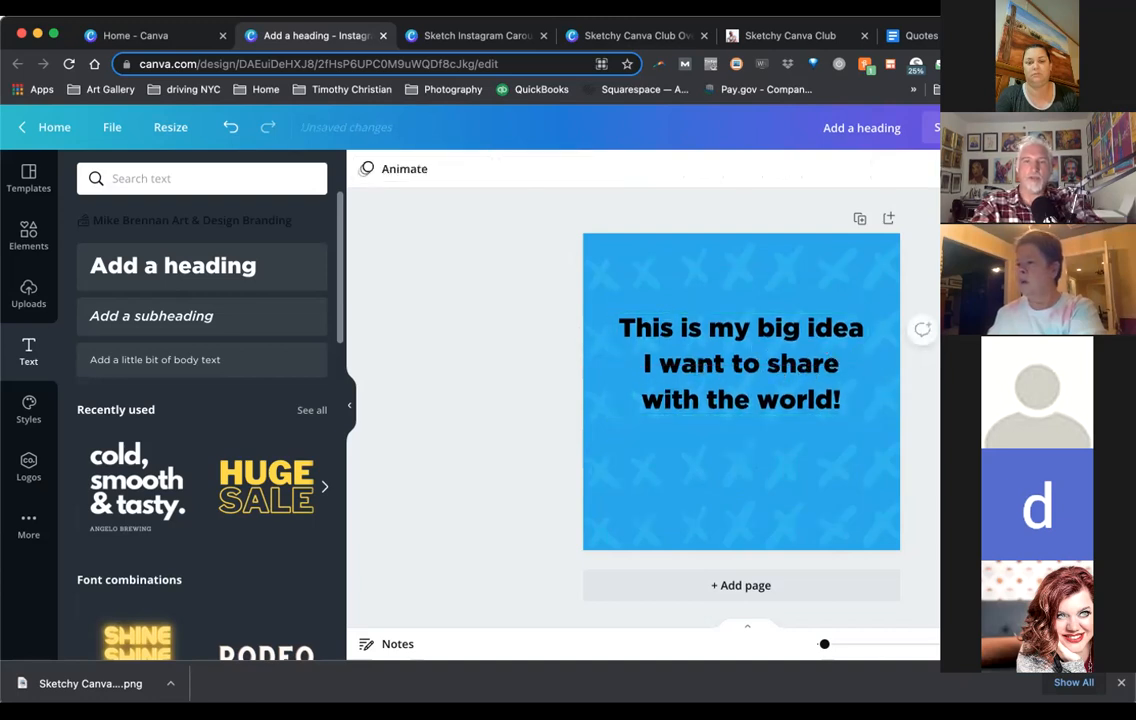
Scale the heading down to size 62.2 and shift it back near the page's horizontal centre
left_click(789, 338)
left_click_drag(866, 414, 850, 408)
left_click_drag(754, 371, 764, 378)
left_click(908, 365)
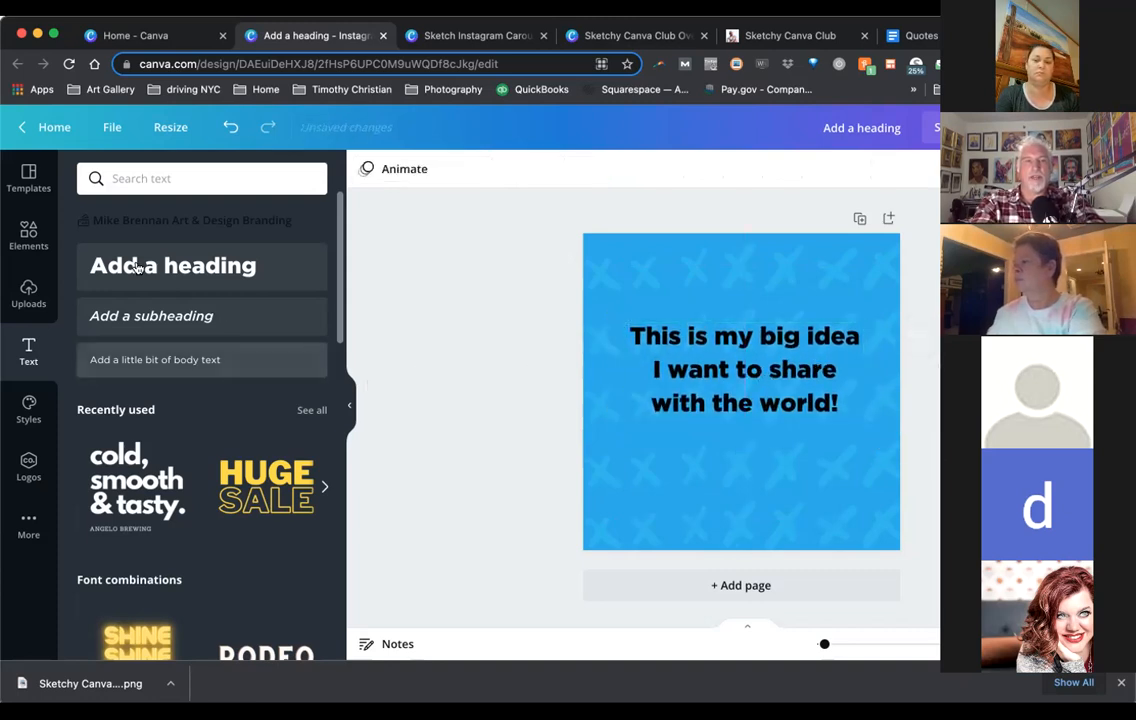
Add the uploaded hand-drawn straight line and place it just above the heading at about the heading's width
left_click(29, 293)
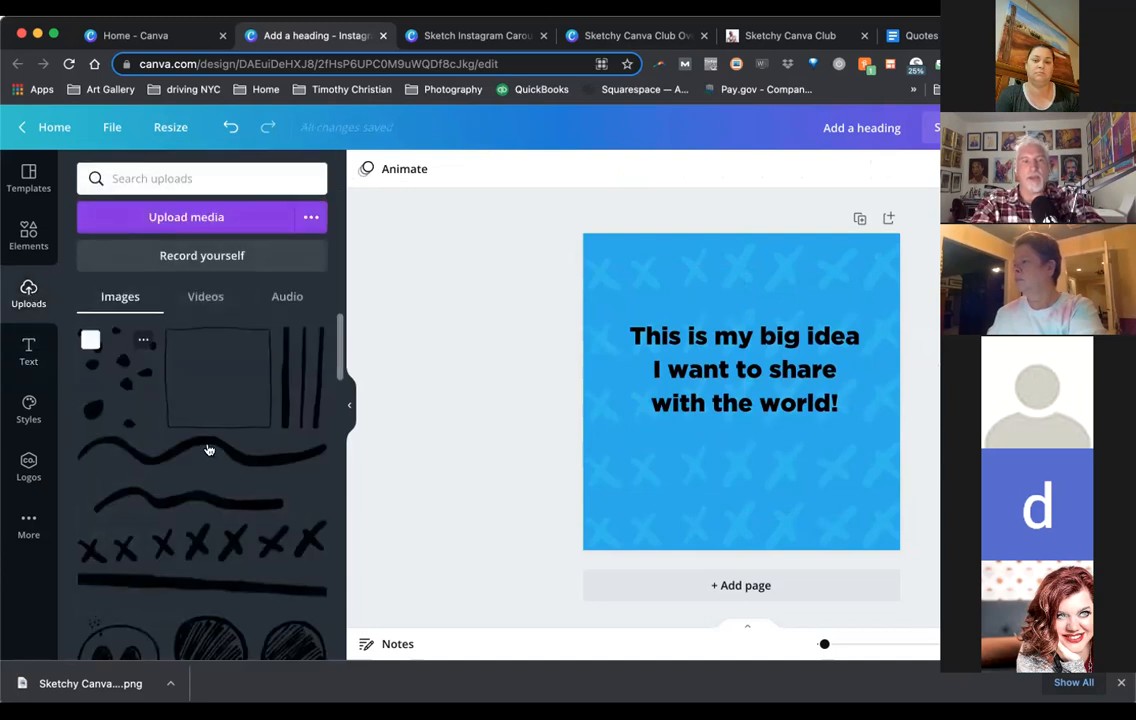
scroll(241, 529, "down", 2)
scroll(241, 527, "down", 1)
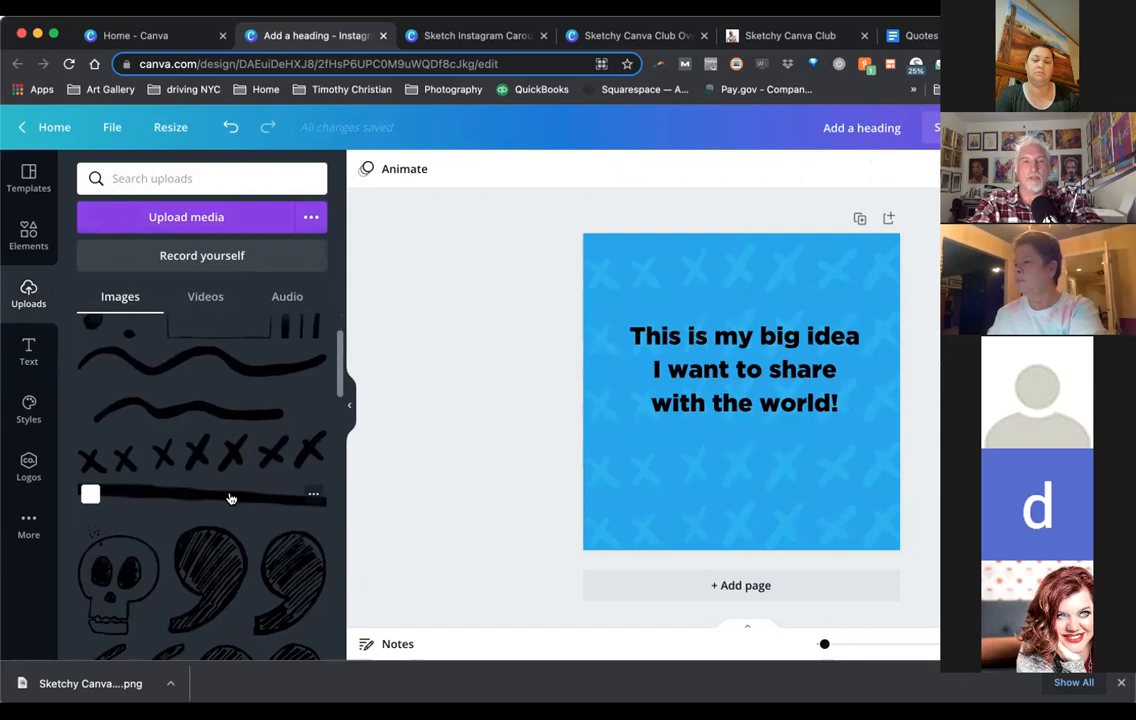
left_click(230, 498)
mouse_move(852, 367)
left_mouse_down()
mouse_move(906, 360)
mouse_move(814, 334)
mouse_move(806, 446)
mouse_move(817, 439)
mouse_move(817, 309)
left_mouse_up()
left_click(920, 330)
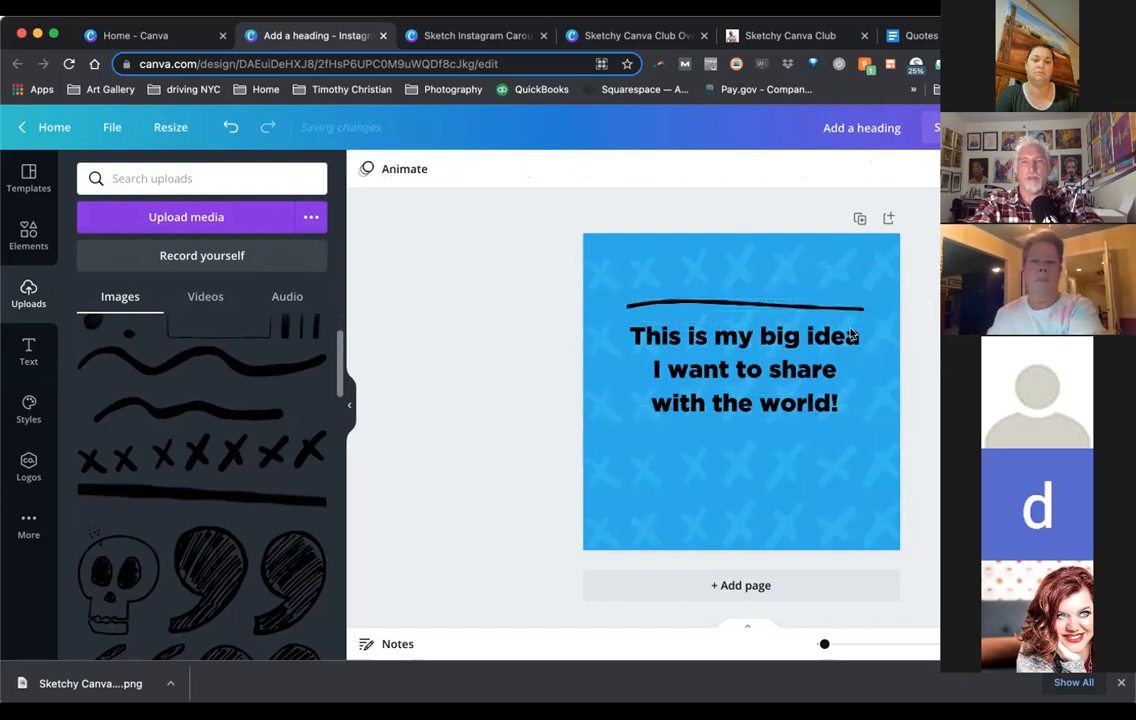
Enlarge the hand-drawn line slightly so both ends extend a little past the heading text
left_click(794, 308)
left_click_drag(863, 299, 867, 300)
left_click_drag(616, 295, 610, 298)
left_click(538, 393)
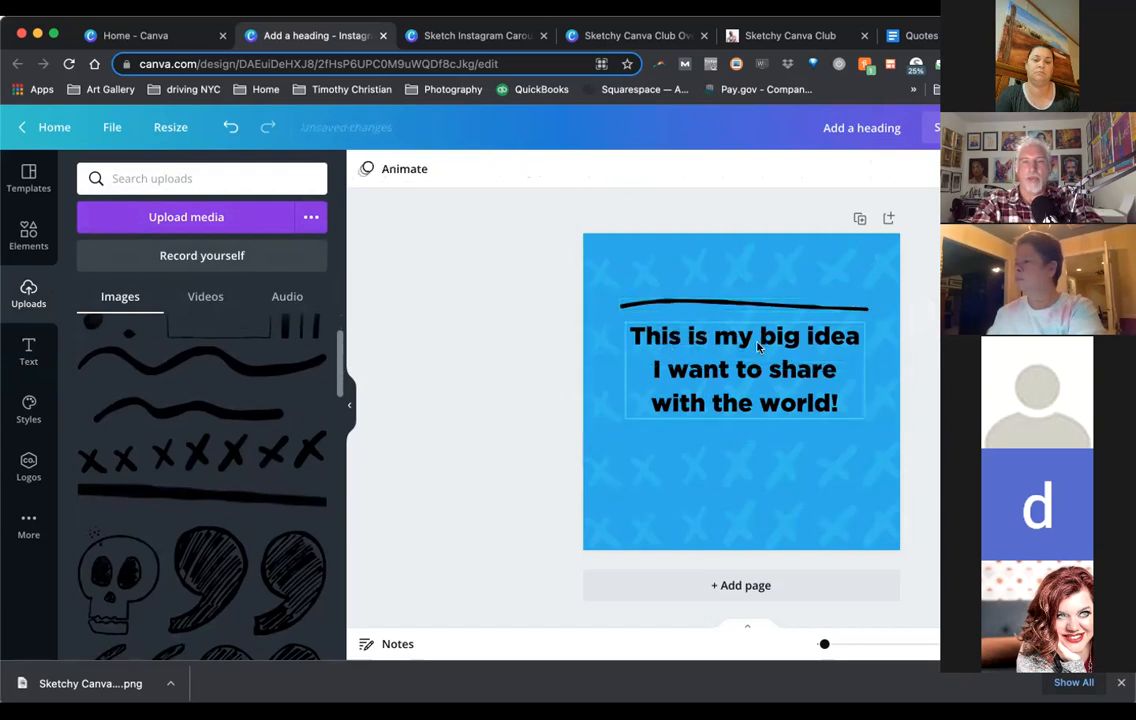
Duplicate the hand-drawn line and place the copy just below the heading, aligned with the original
left_click(770, 308)
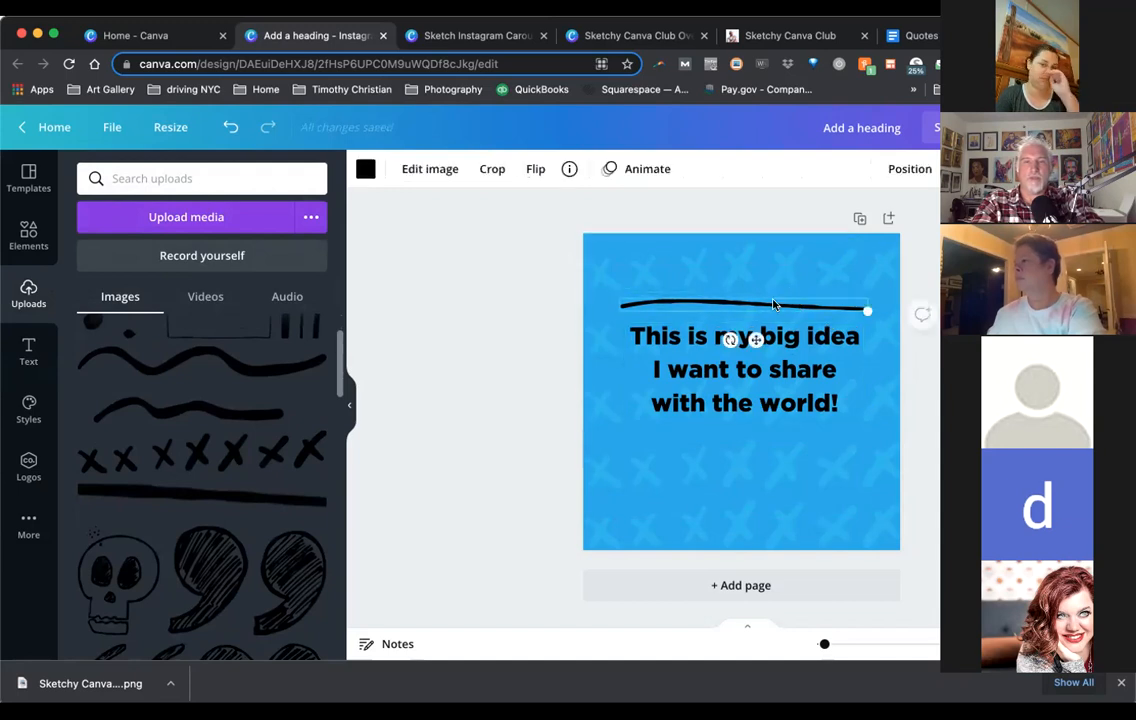
left_click_drag(773, 342, 773, 443)
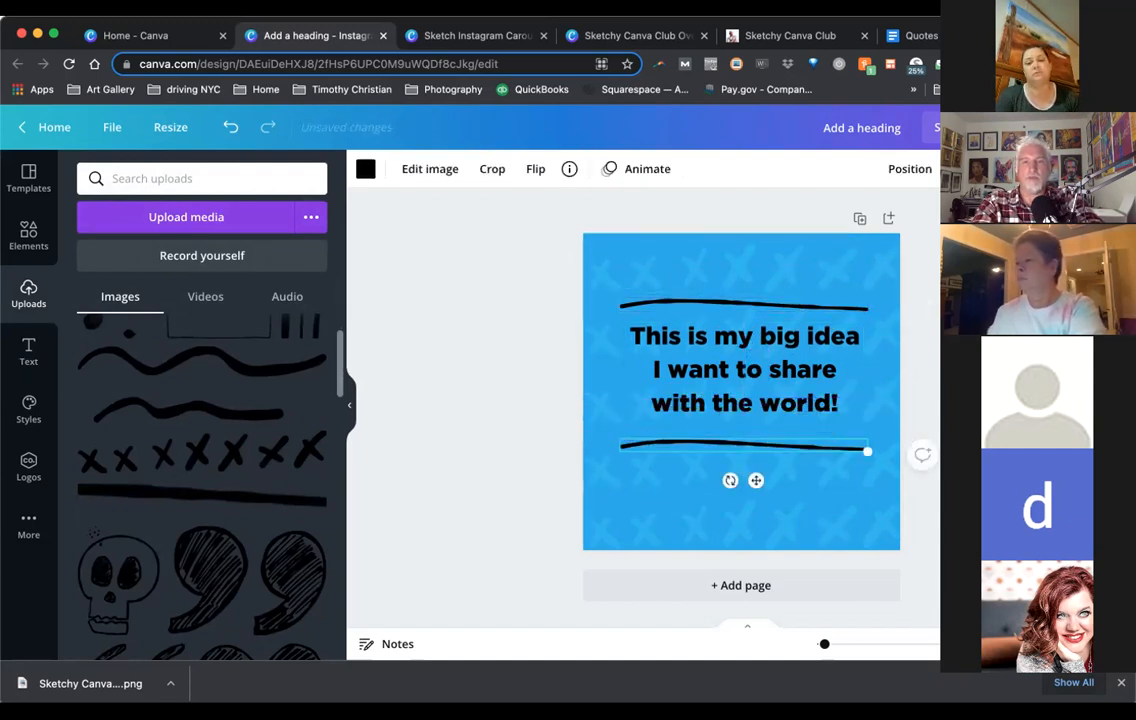
left_click(884, 437)
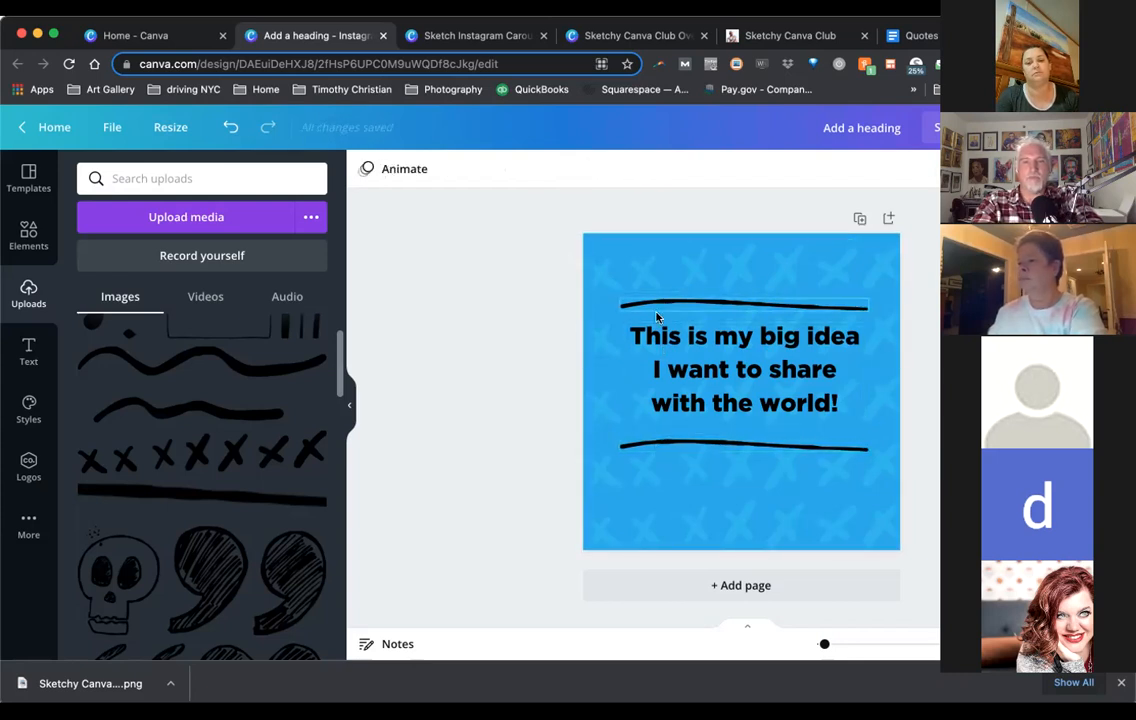
Flip the line below the heading horizontally and rotate it slightly clockwise
left_click(707, 452)
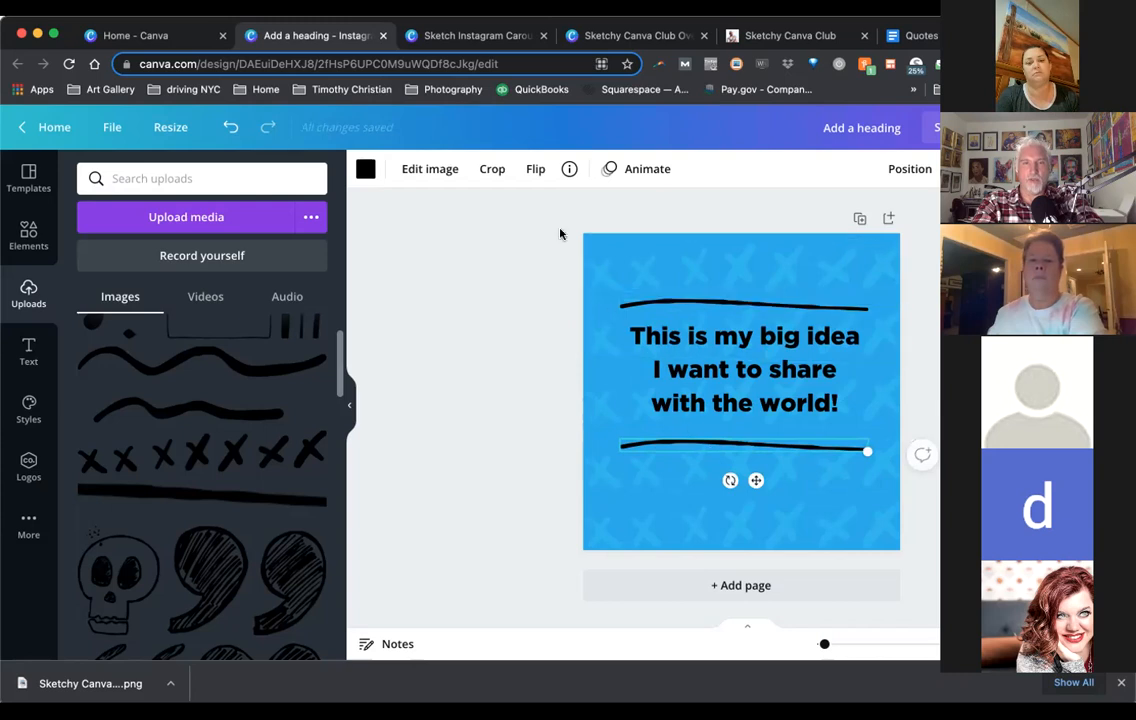
left_click(535, 168)
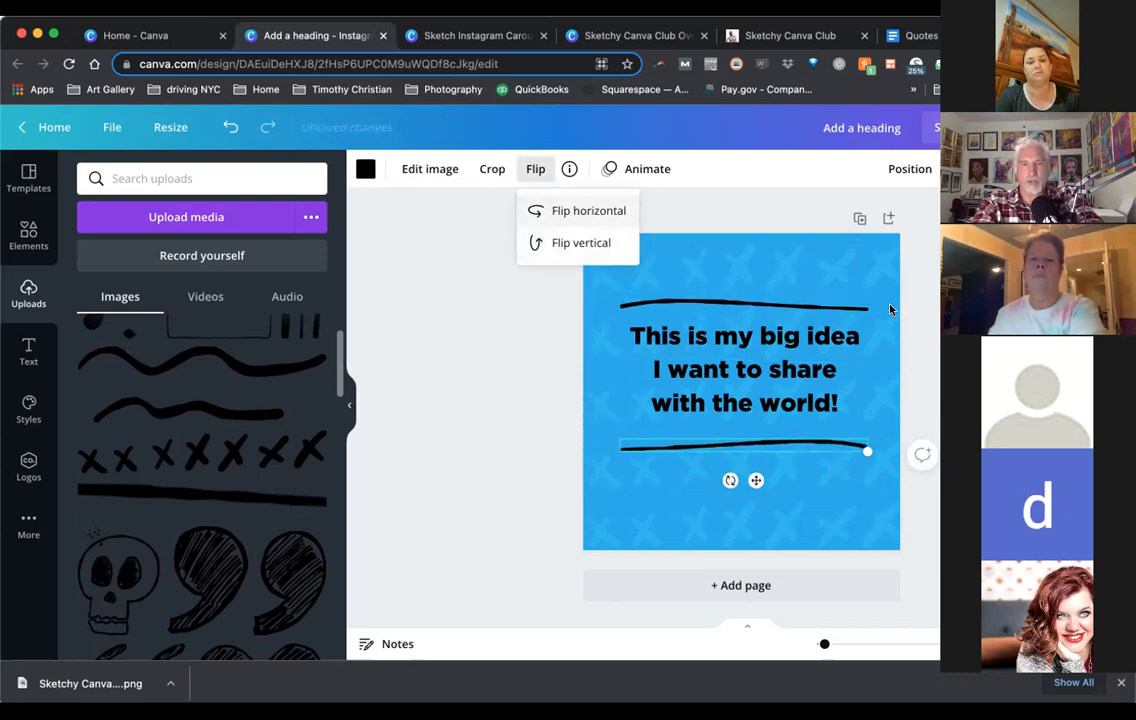
left_click(576, 212)
key("Escape")
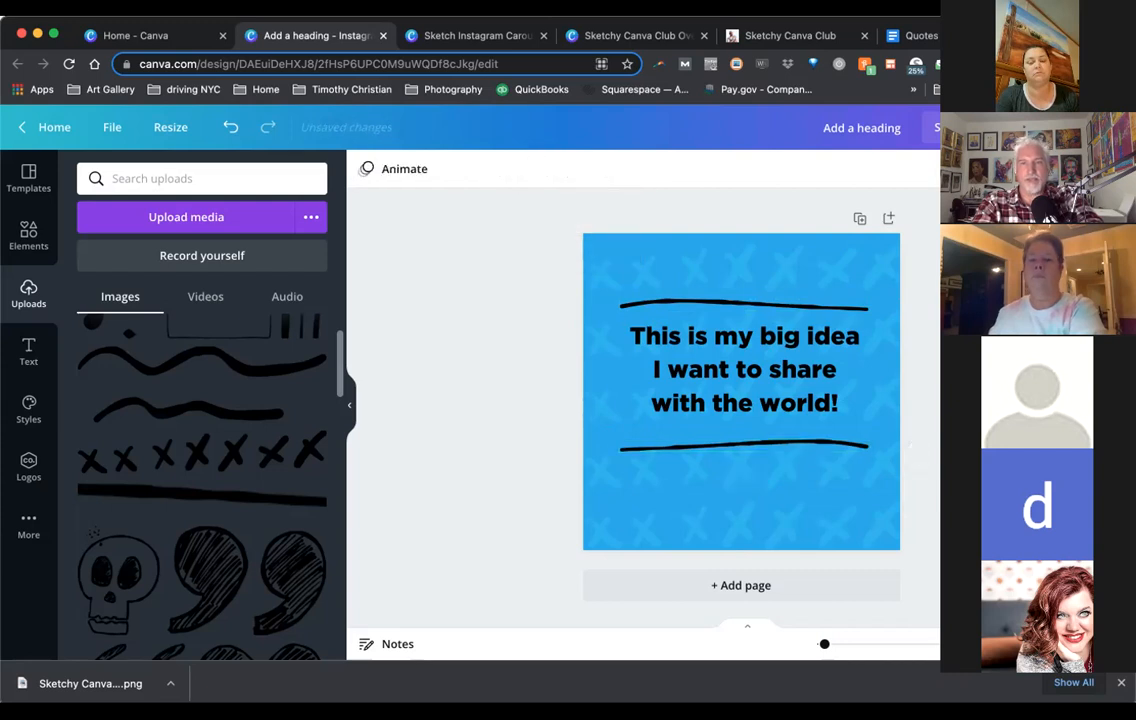
left_click(856, 447)
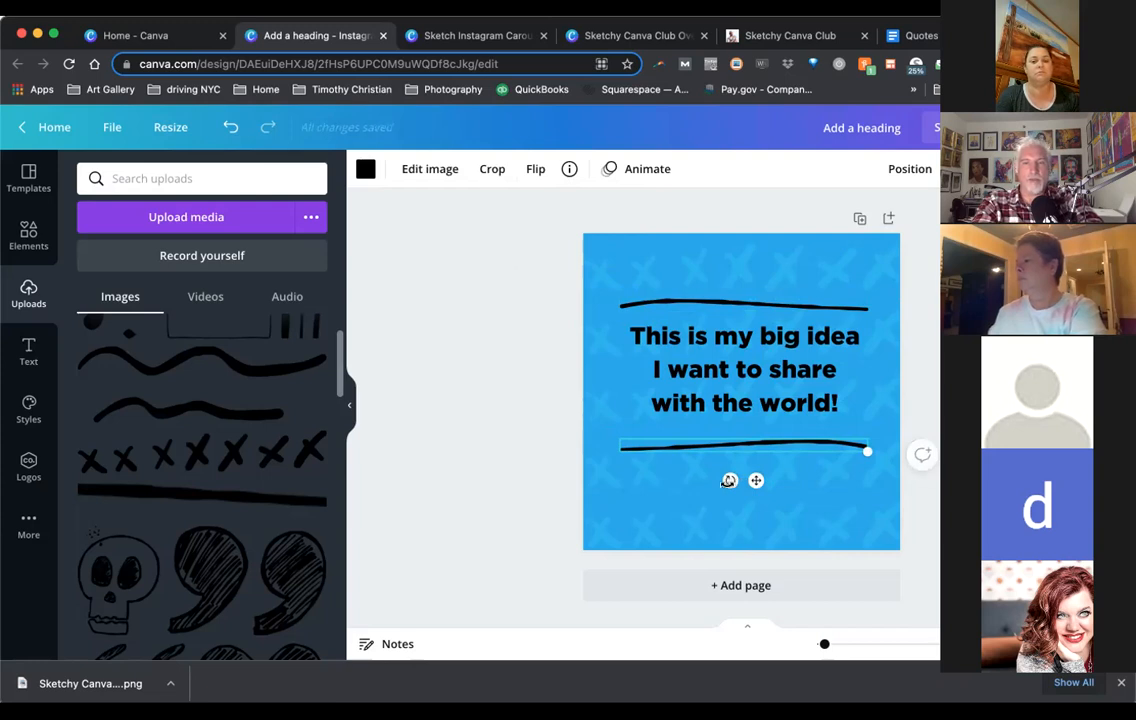
left_click_drag(724, 488, 728, 496)
left_click(918, 414)
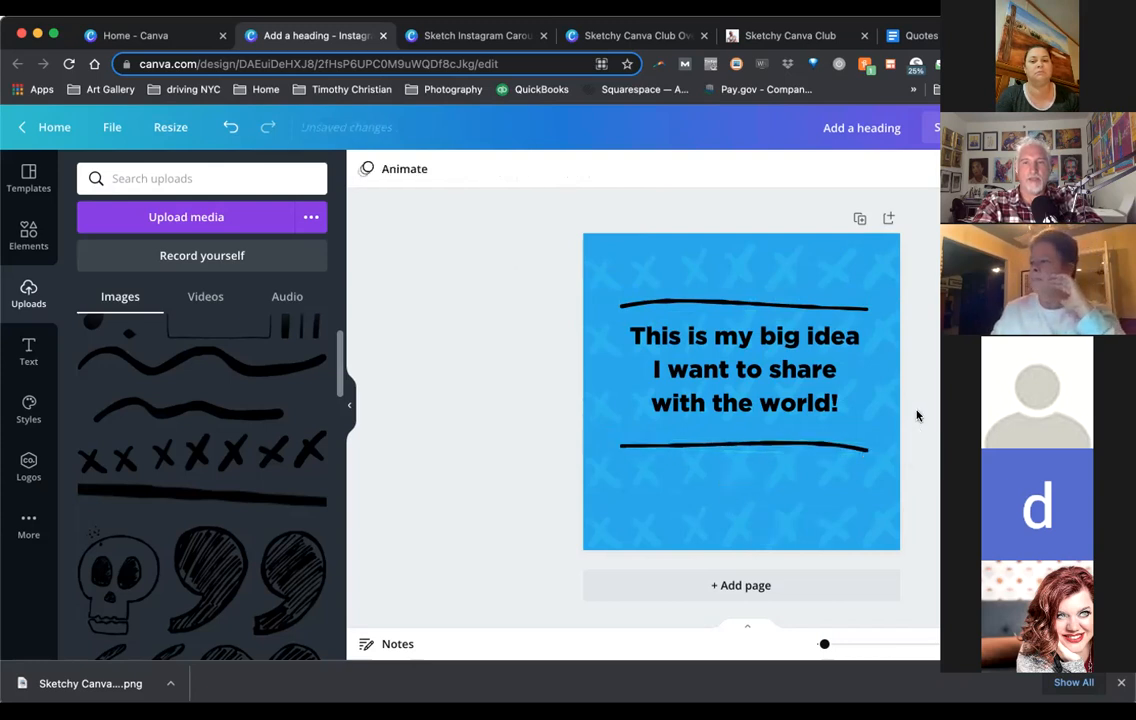
Nudge the heading down slightly so it sits evenly between the two hand-drawn lines
left_click(750, 401)
key("Down")
key("Down")
key("Down")
key("Down")
key("Down")
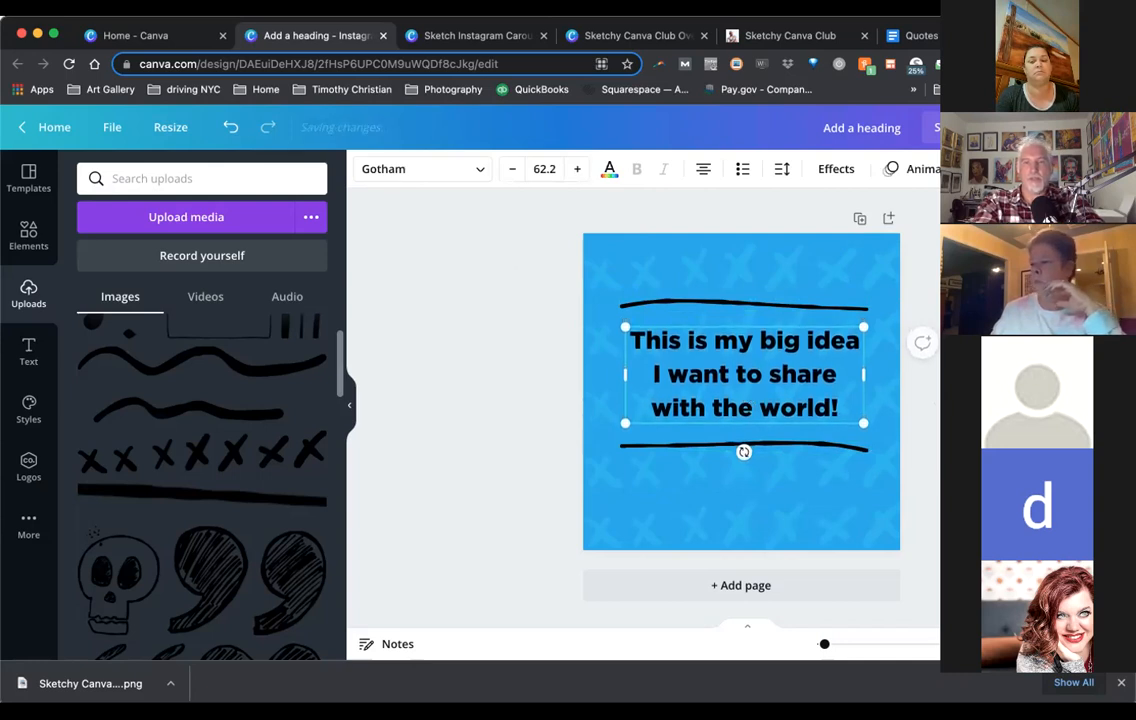
left_click(885, 395)
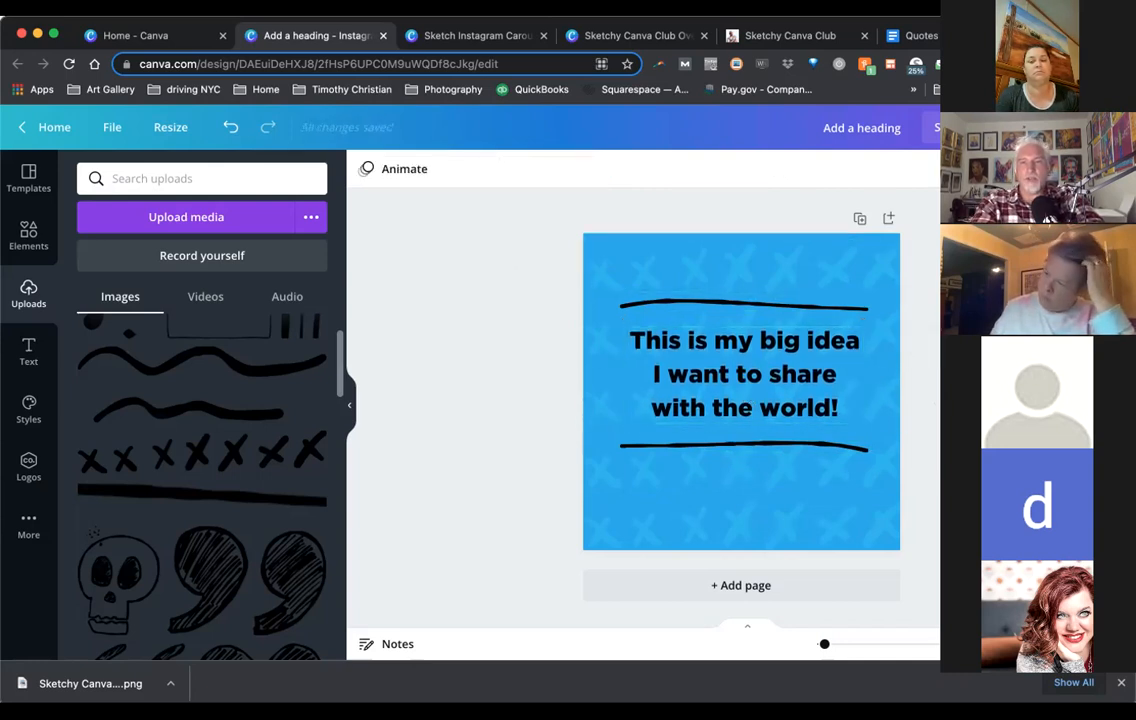
Add a subheading to the post, enlarge it to size 43.4 and place it below the lower hand-drawn line
left_click(29, 352)
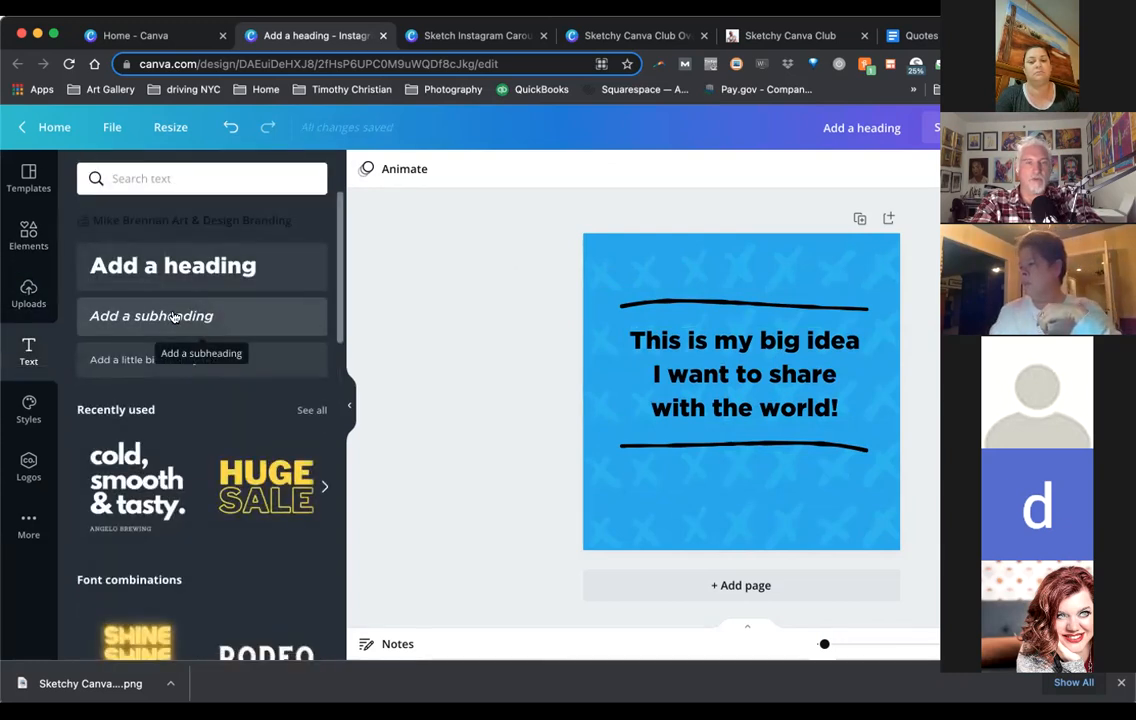
left_click(176, 317)
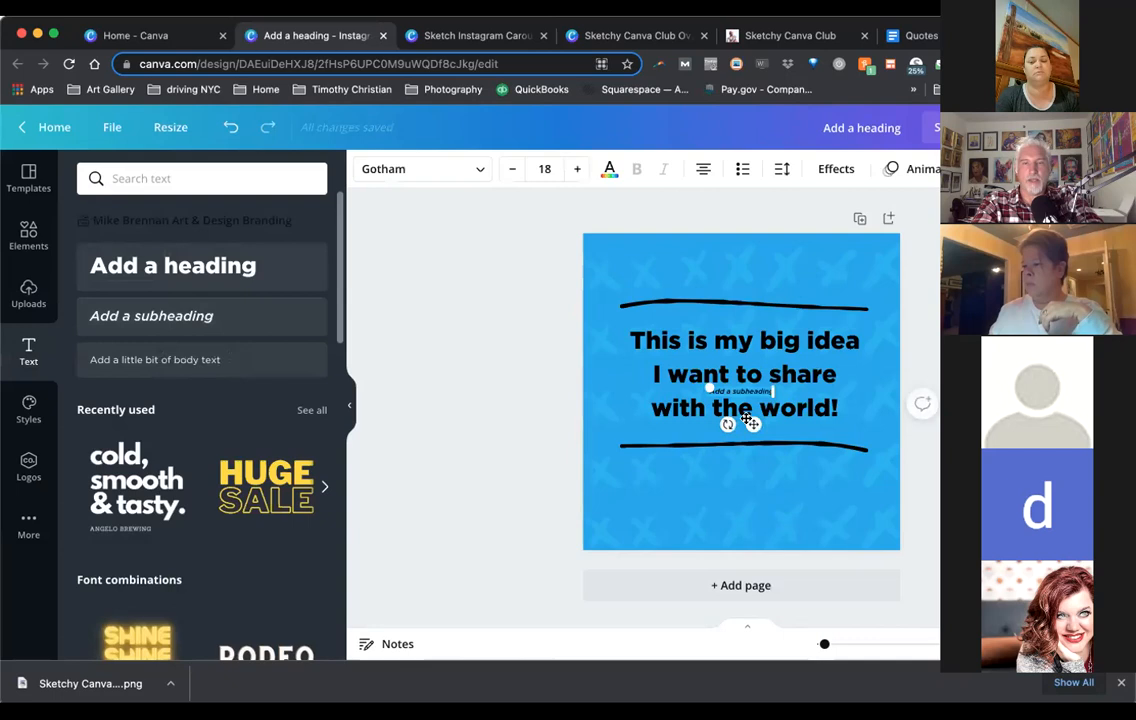
left_click_drag(752, 424, 860, 452)
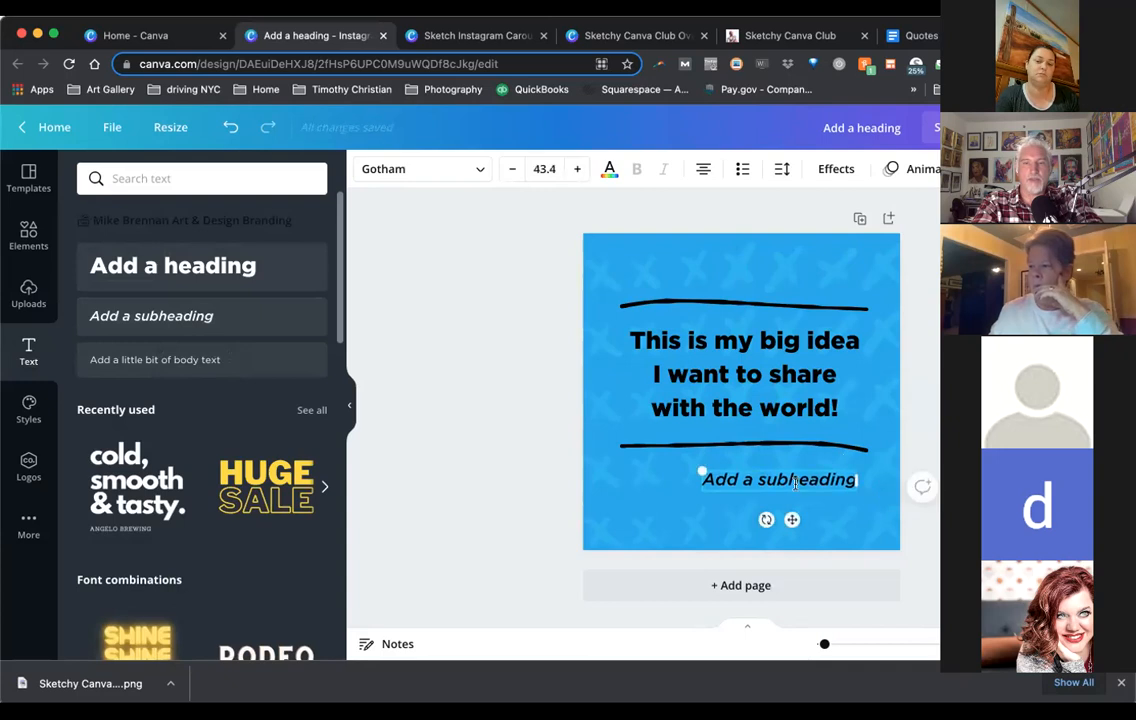
Replace the subheading's placeholder text with a dash, a space and the author's full name
type("-Mike B")
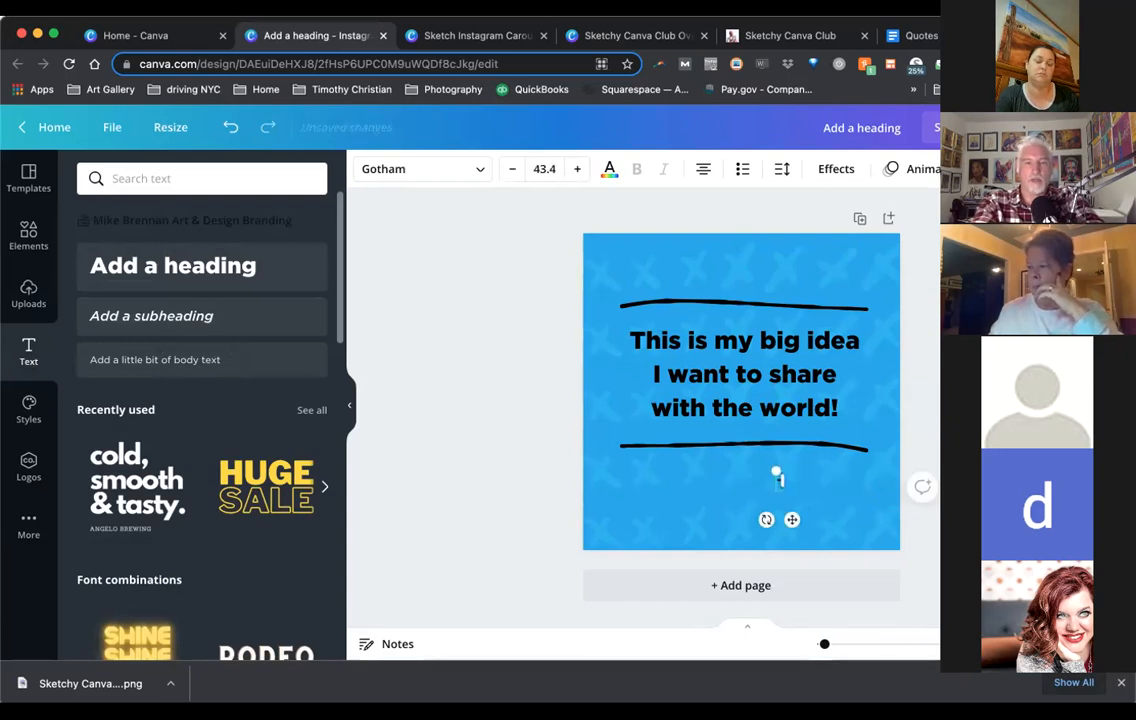
type("re")
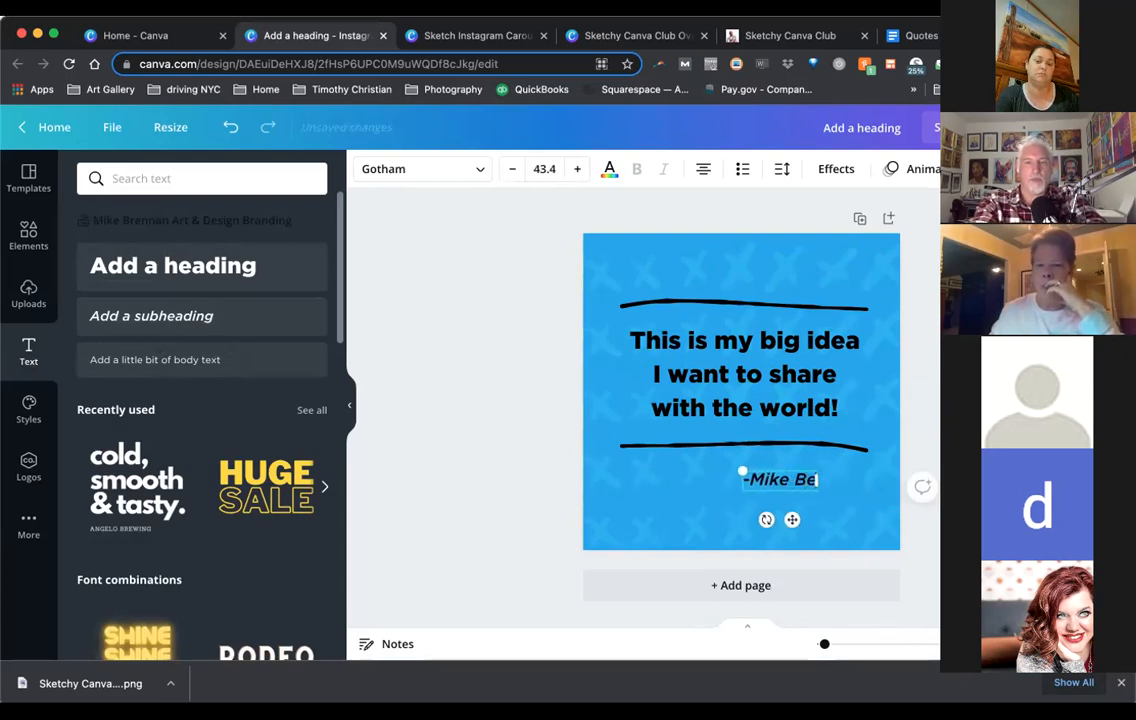
type("nnan")
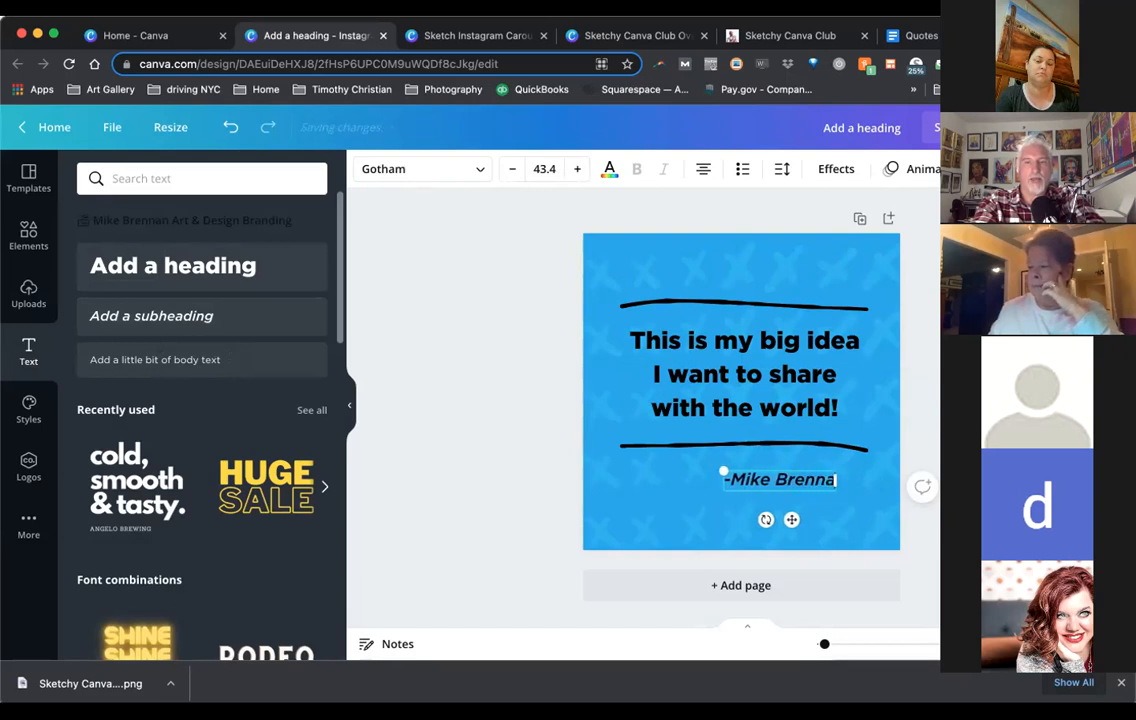
left_click(815, 470)
left_click(732, 479)
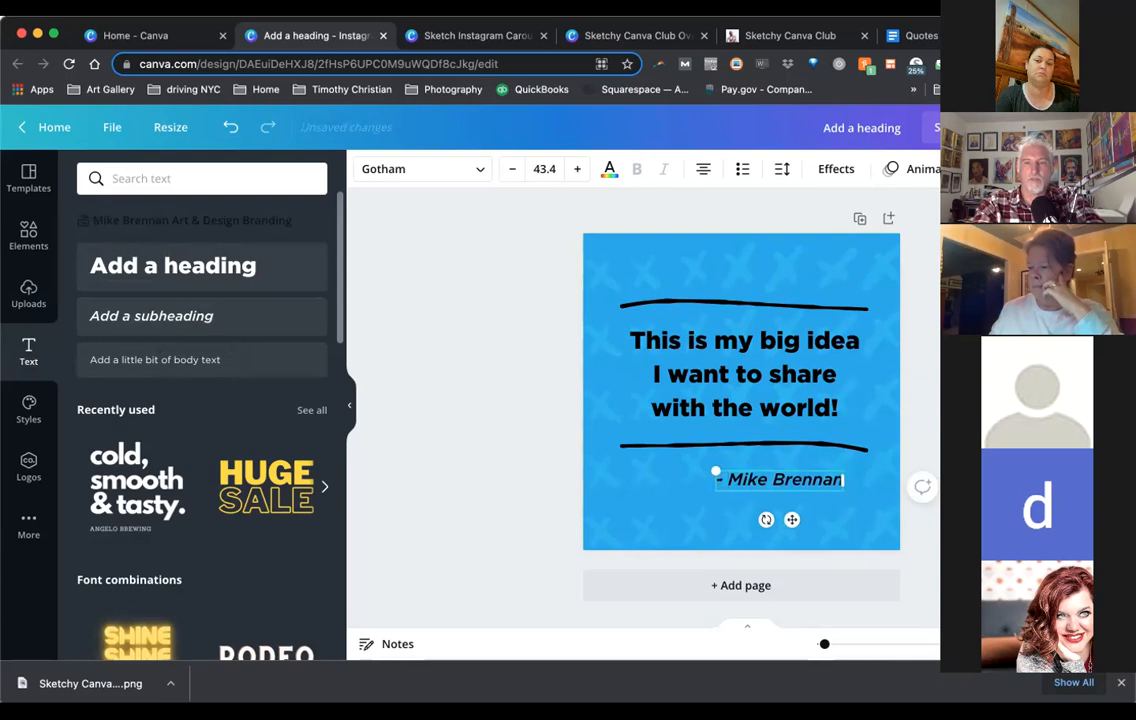
Center the author credit below the lower line and reduce its font size to 40.4
left_click(880, 465)
mouse_move(771, 478)
left_mouse_down()
mouse_move(710, 480)
mouse_move(752, 485)
left_mouse_up()
left_click(855, 408)
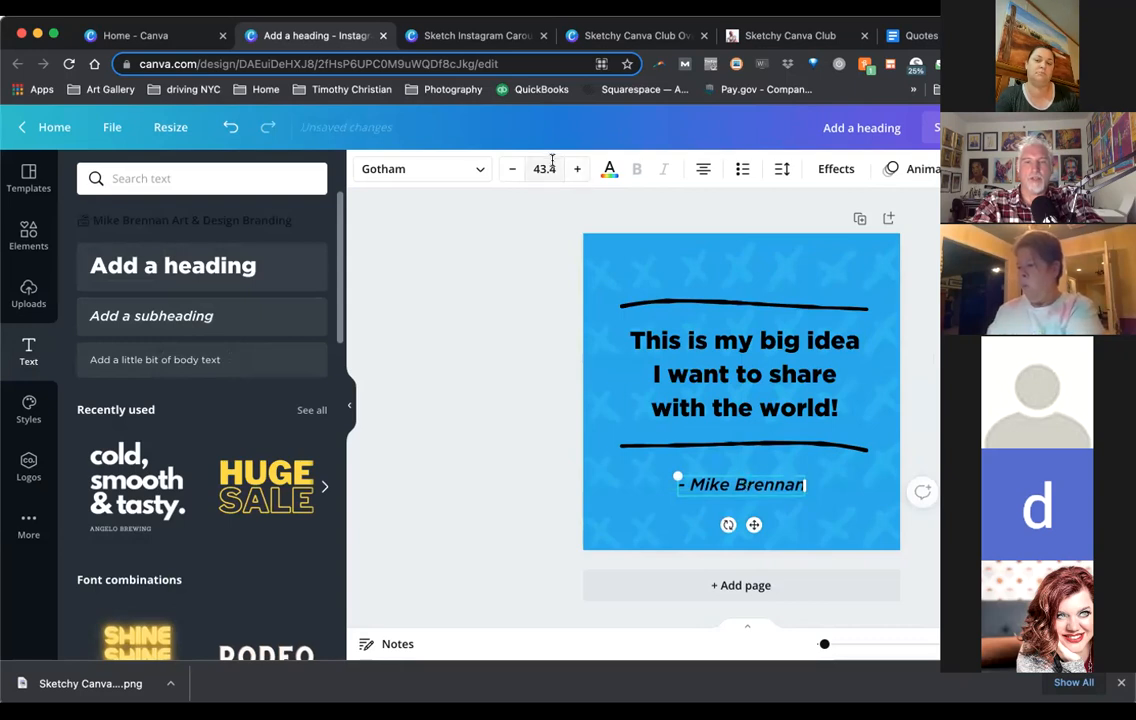
left_click(512, 169)
left_click(512, 169)
left_click(512, 169)
left_click(876, 398)
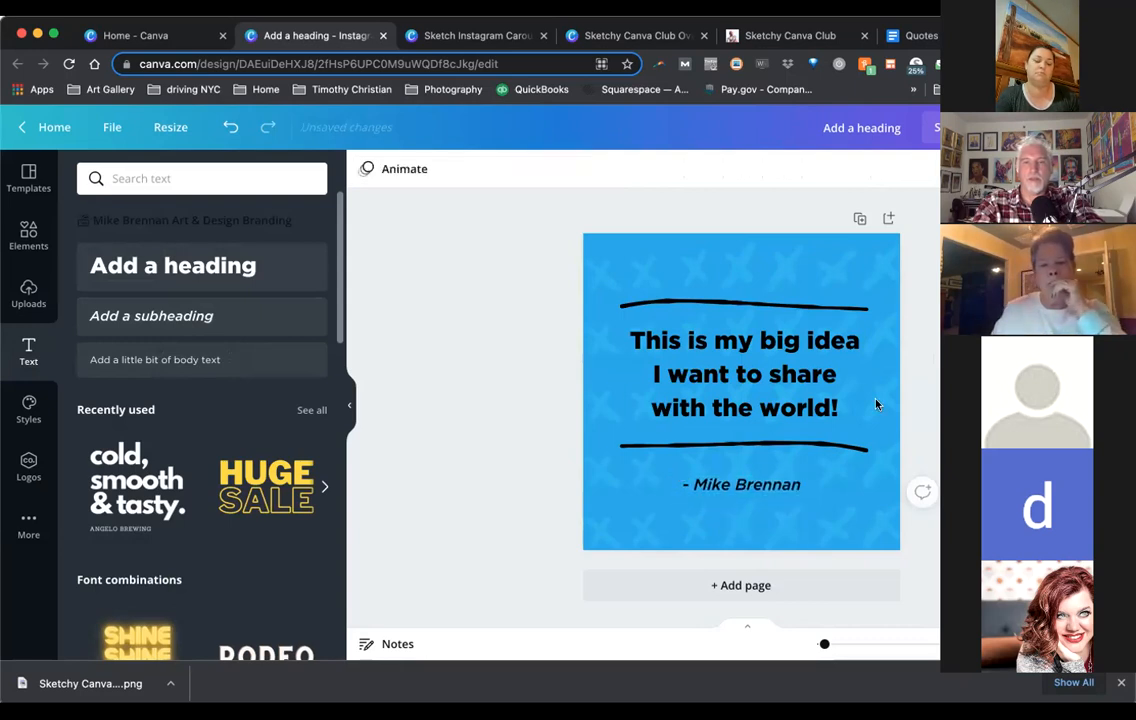
Nudge the lower hand-drawn line and the heading down slightly to even out the spacing
left_click_drag(757, 447, 756, 457)
left_click_drag(748, 375, 749, 380)
left_click(918, 346)
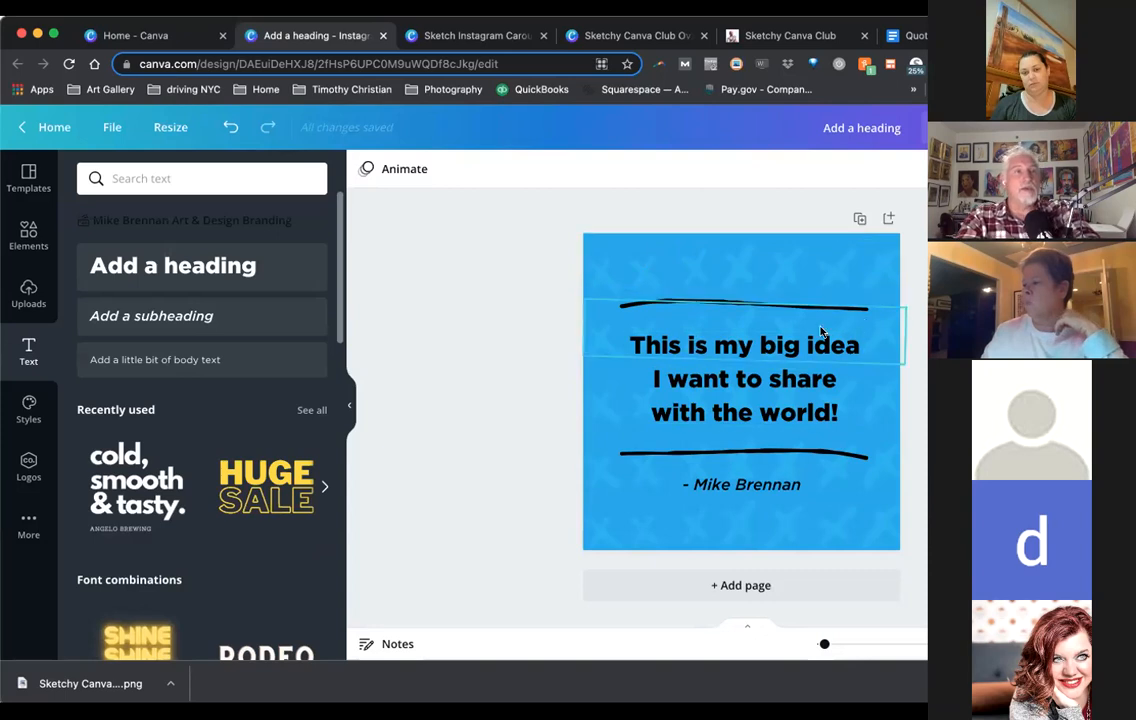
Duplicate the page and delete the X pattern from the copy, keeping the plain blue background
left_click(859, 217)
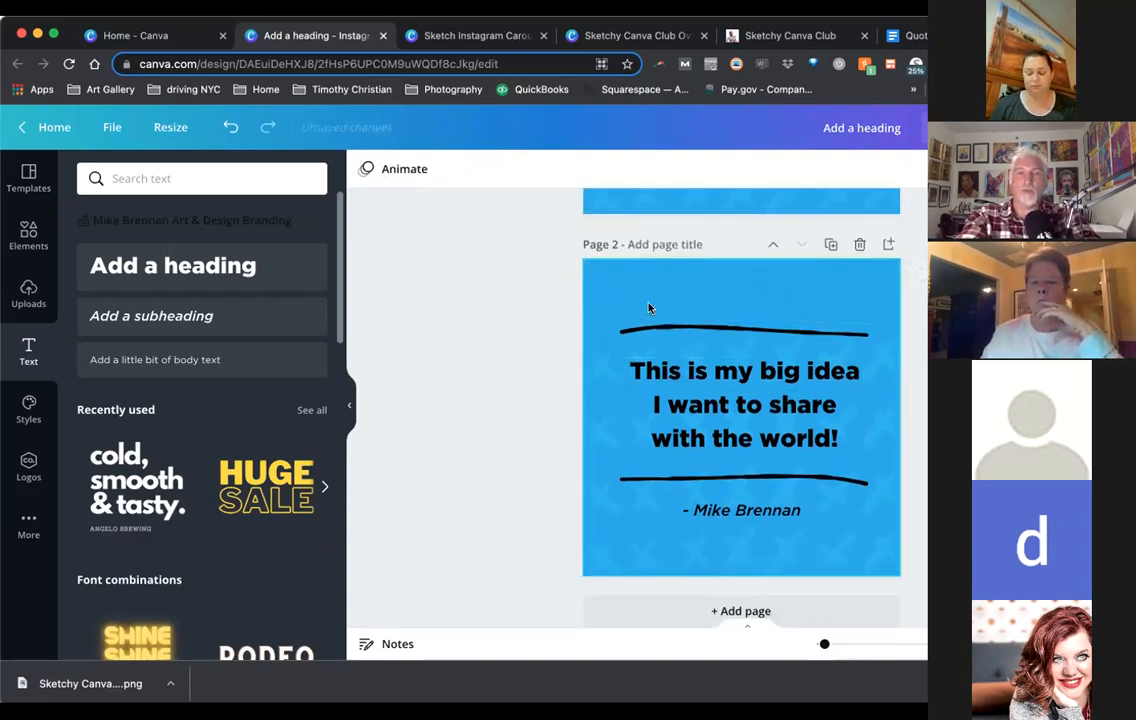
left_click(592, 447)
left_click_drag(593, 447, 593, 489)
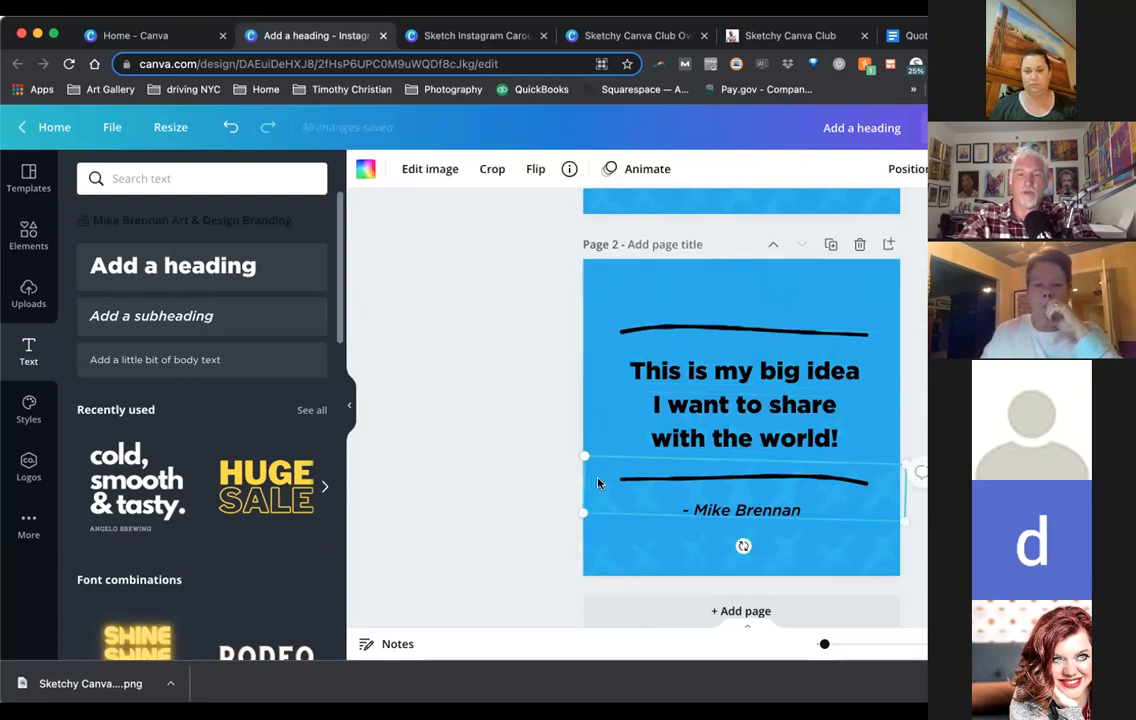
key("Delete")
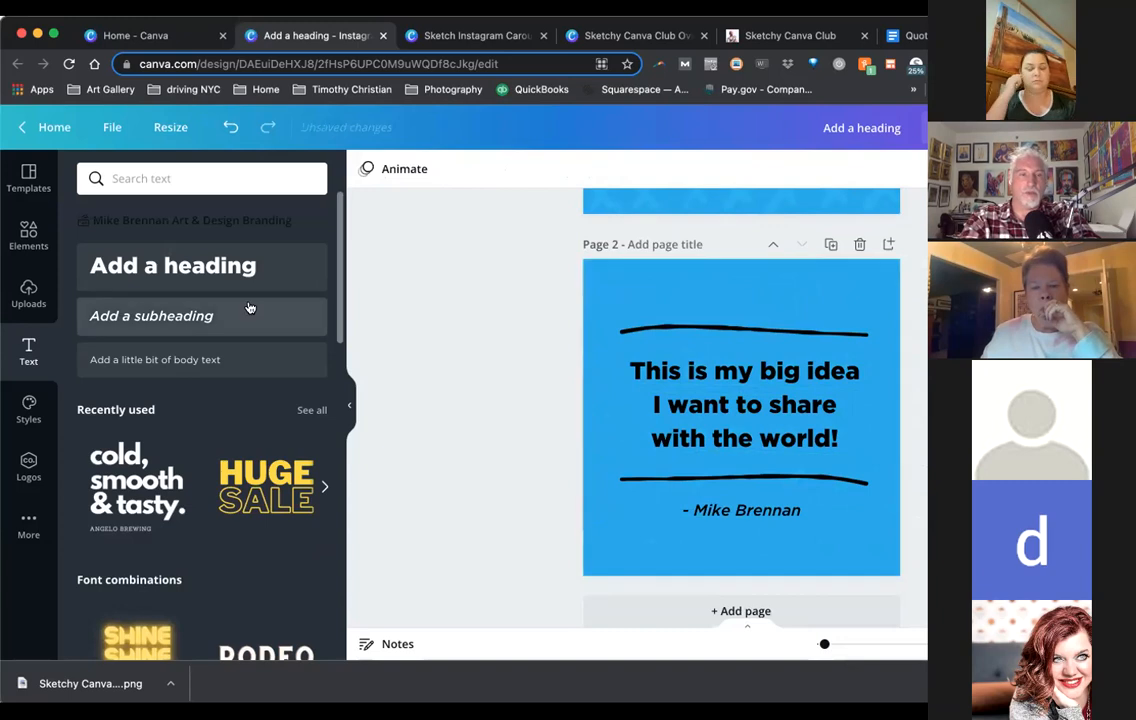
Add the uploaded sketchy opening quotation marks to page 2, scaled down and placed above the heading's upper-left corner
left_click(29, 290)
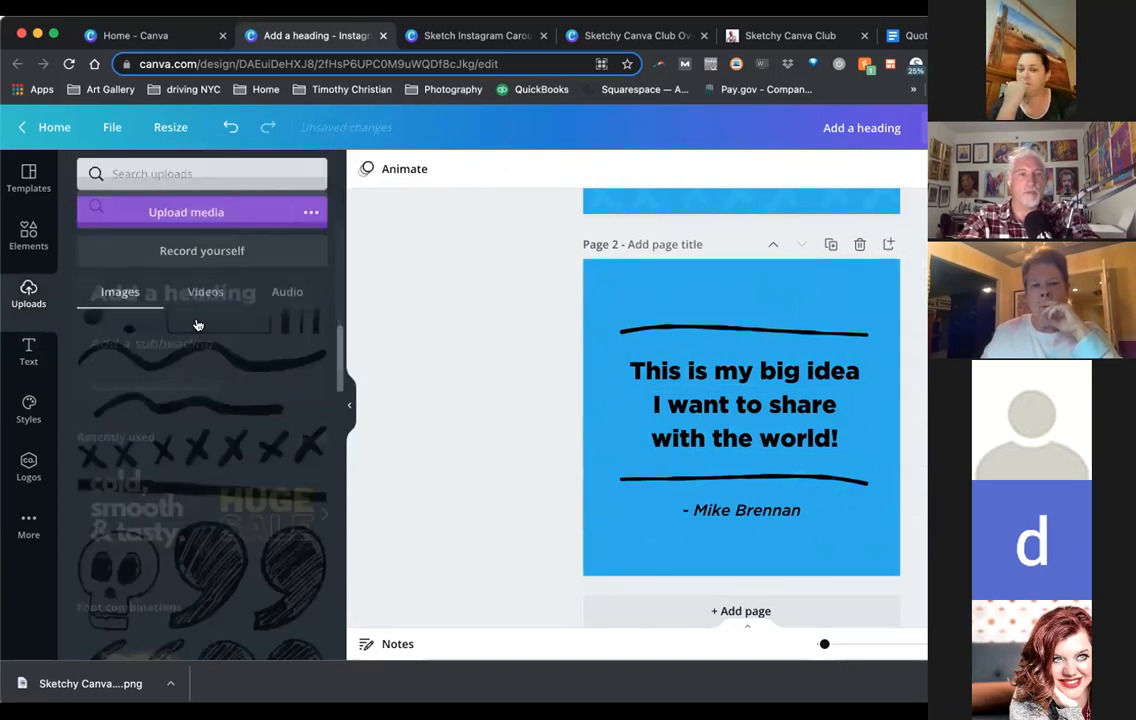
scroll(200, 418, "down", 3)
scroll(229, 470, "down", 2)
left_click(142, 520)
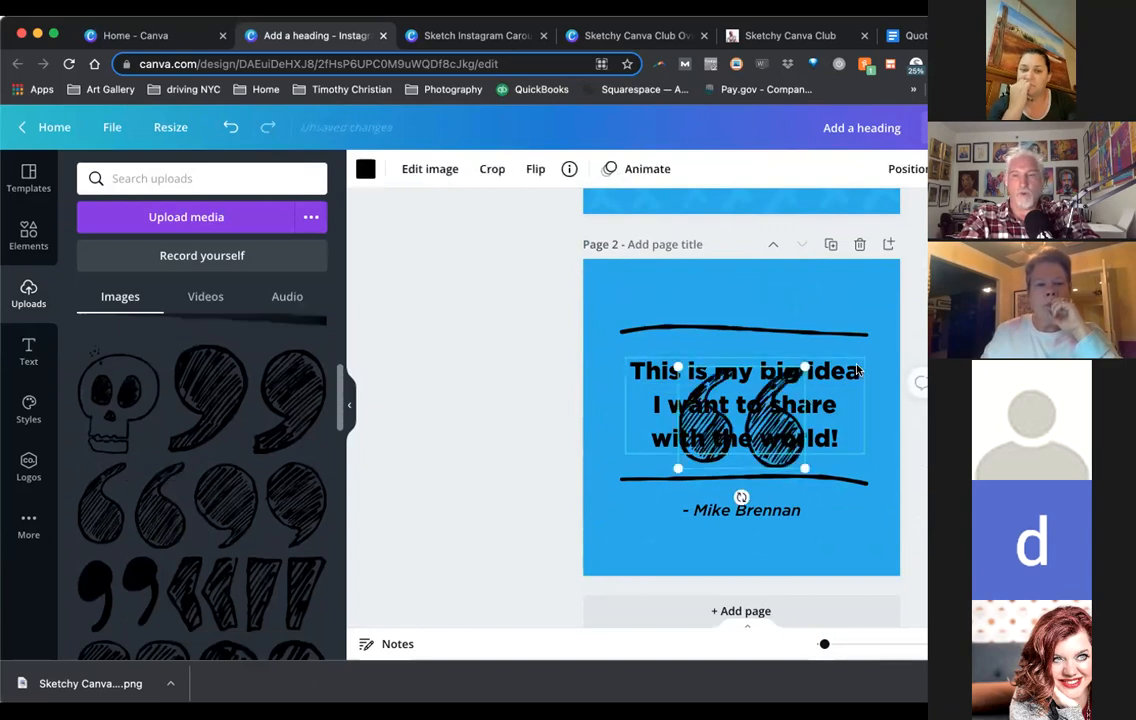
left_click_drag(792, 381, 659, 329)
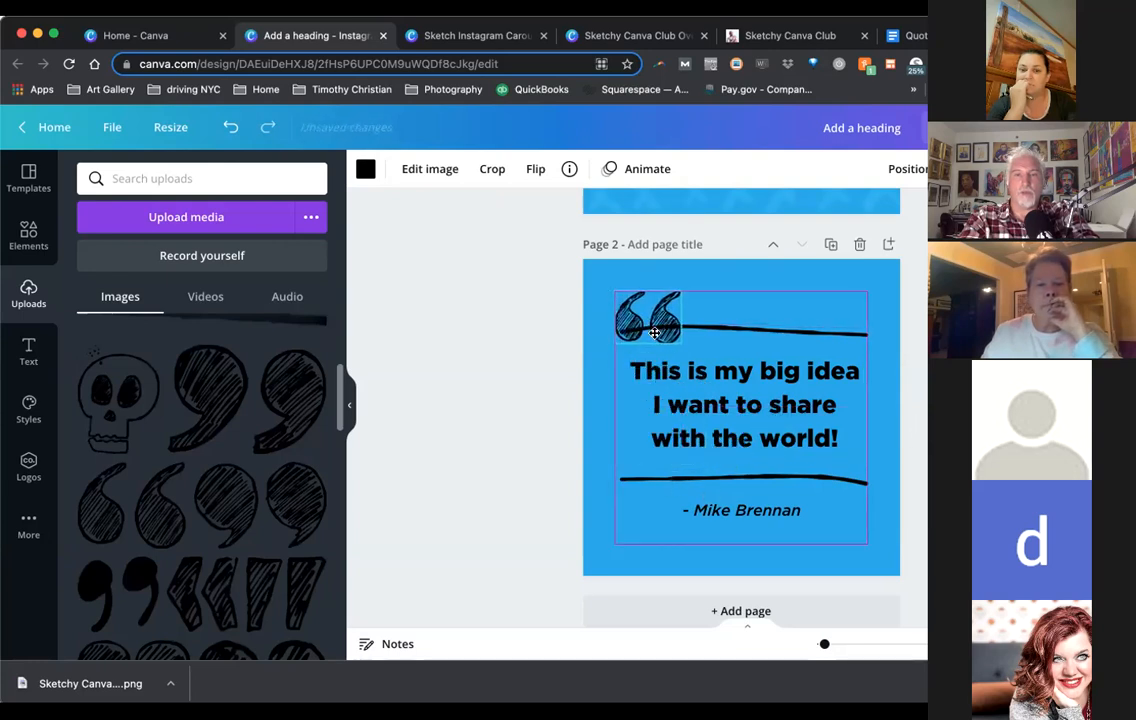
Shrink the upper hand-drawn line and place it just right of the quotation marks, ending near the heading's right edge
left_click(742, 336)
left_click_drag(743, 332, 762, 322)
left_click_drag(921, 330, 862, 326)
left_click(914, 330)
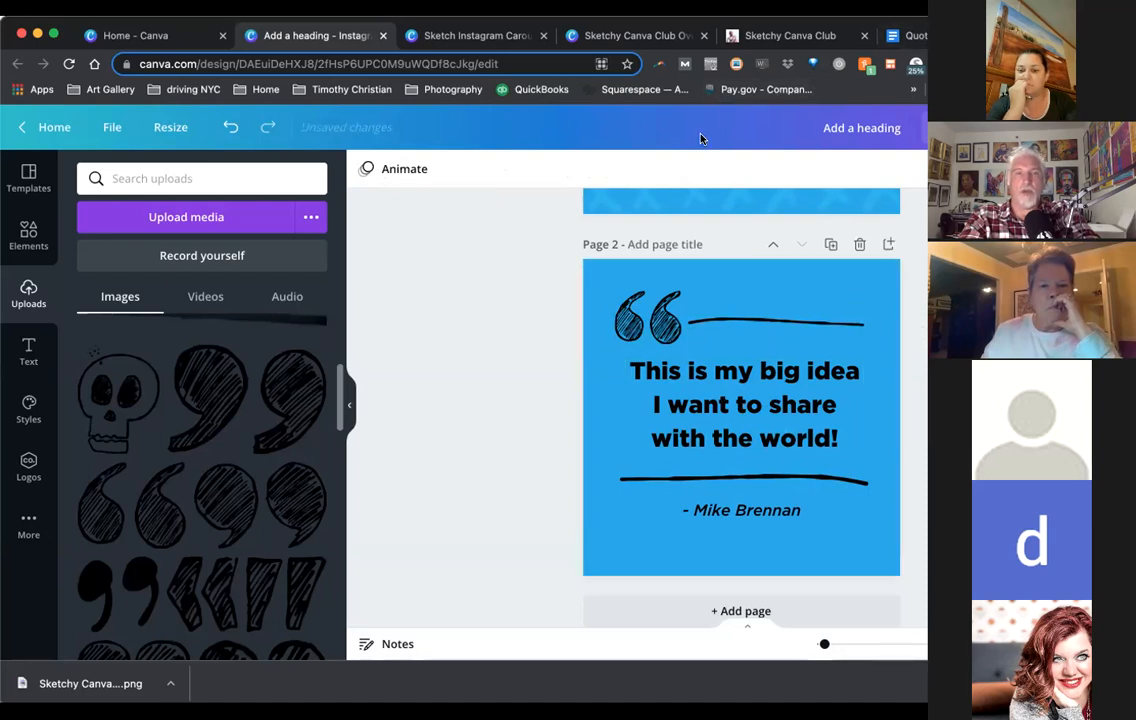
Copy the quote “Everything you can imagine is real.” from the Google Docs quotes document and replace page 2's heading with it
left_click(912, 35)
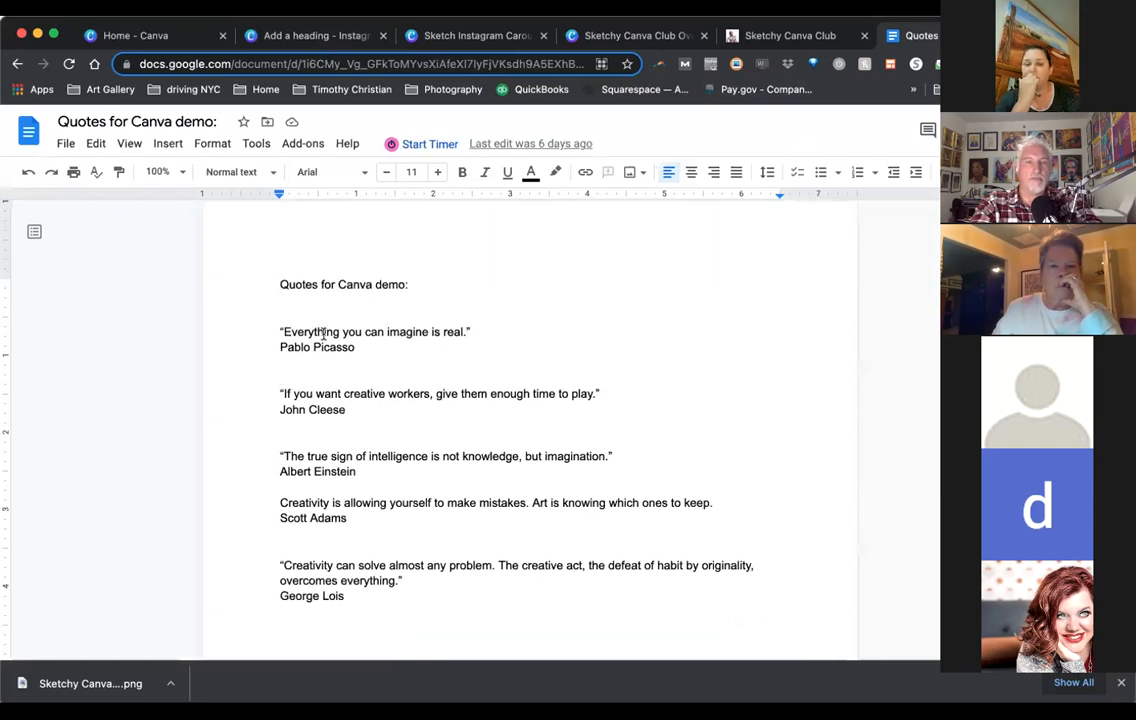
left_click_drag(471, 331, 278, 331)
key("ctrl+c")
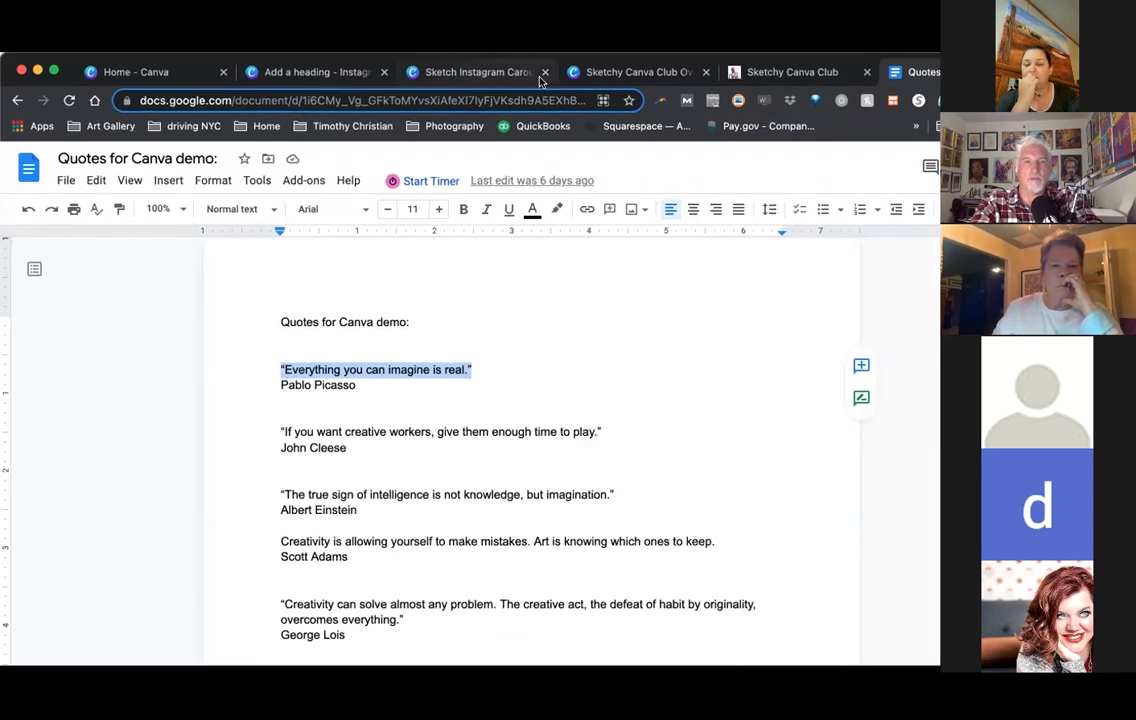
left_click(316, 74)
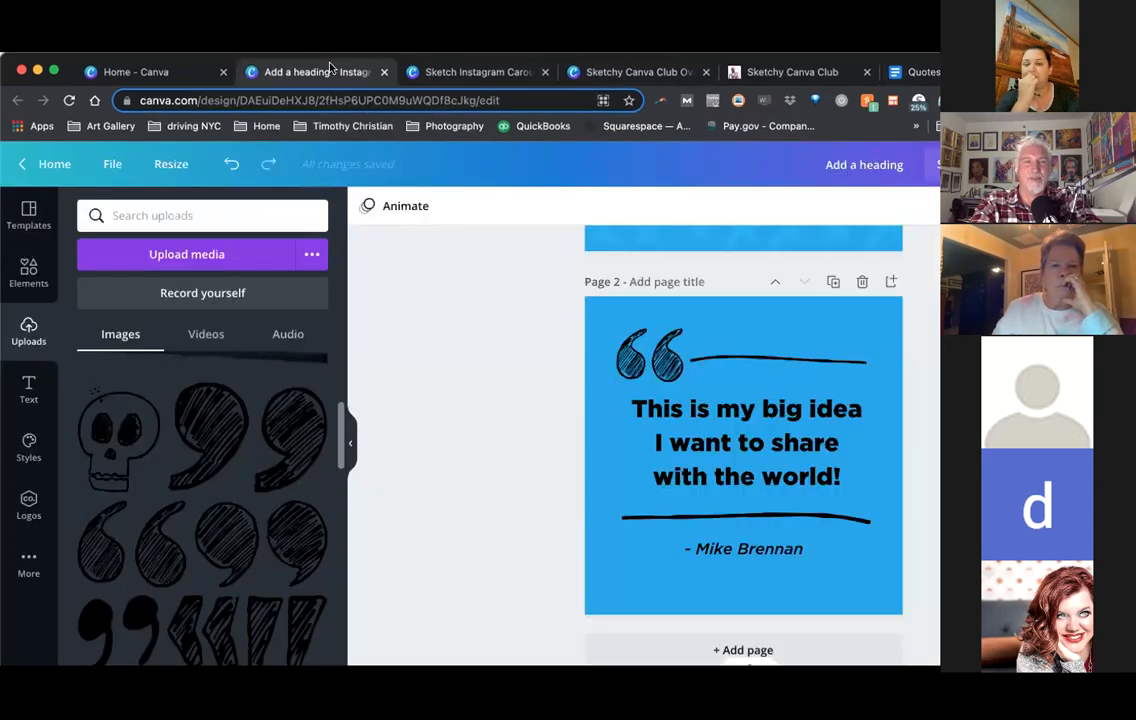
left_click(701, 424)
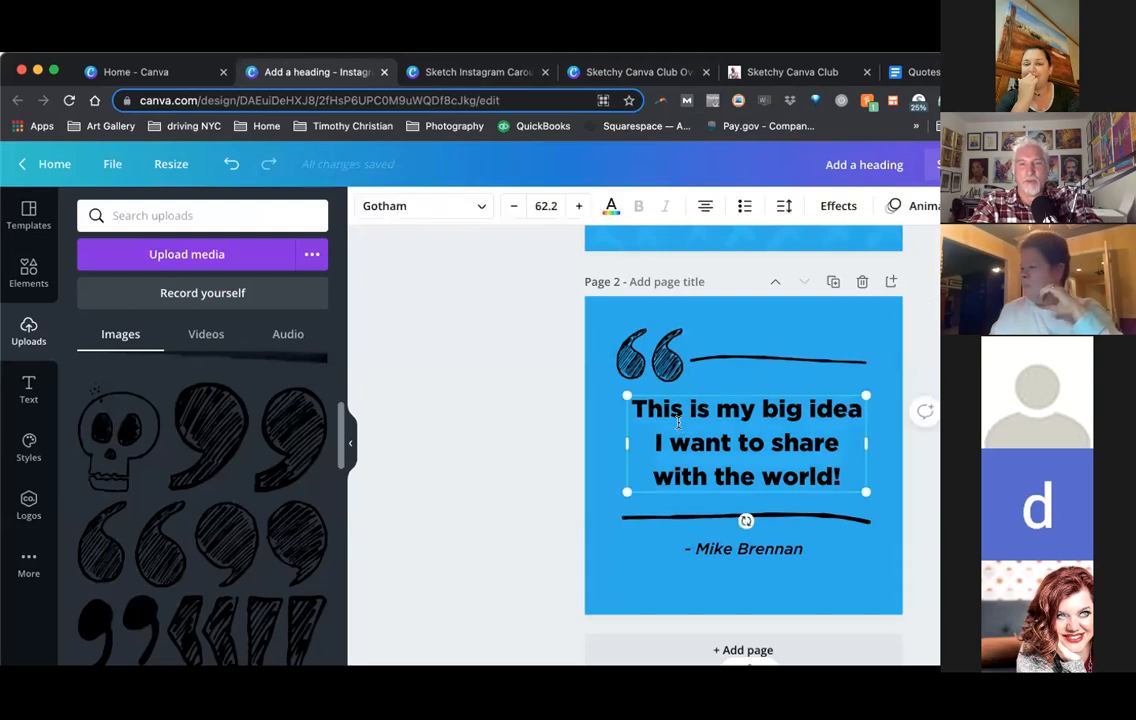
key("ctrl+a")
key("ctrl+v")
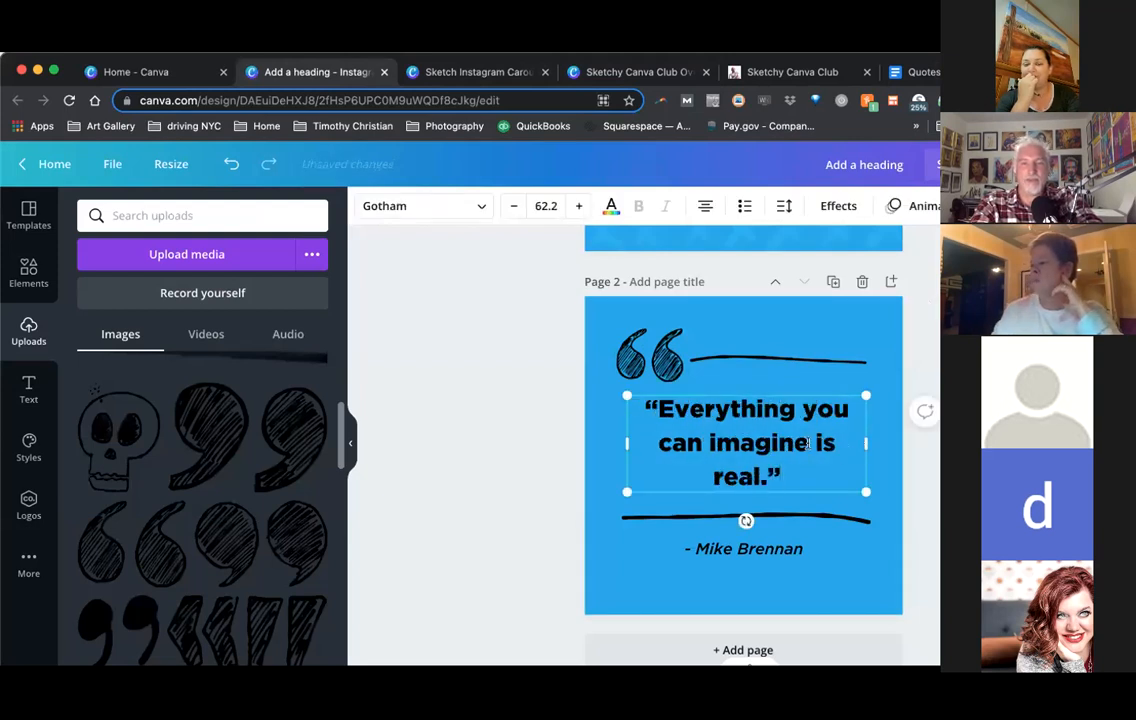
Remove the opening and closing quotation marks from the quote text and nudge it down slightly between the lines
key("BackSpace")
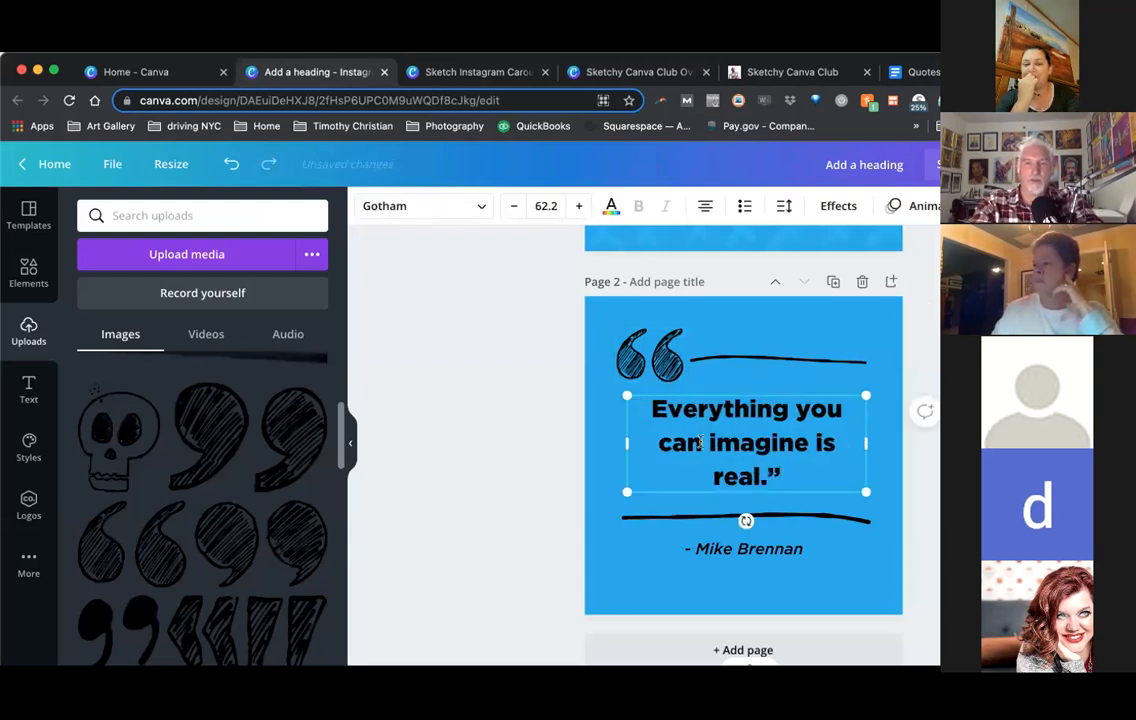
left_click(792, 471)
key("BackSpace")
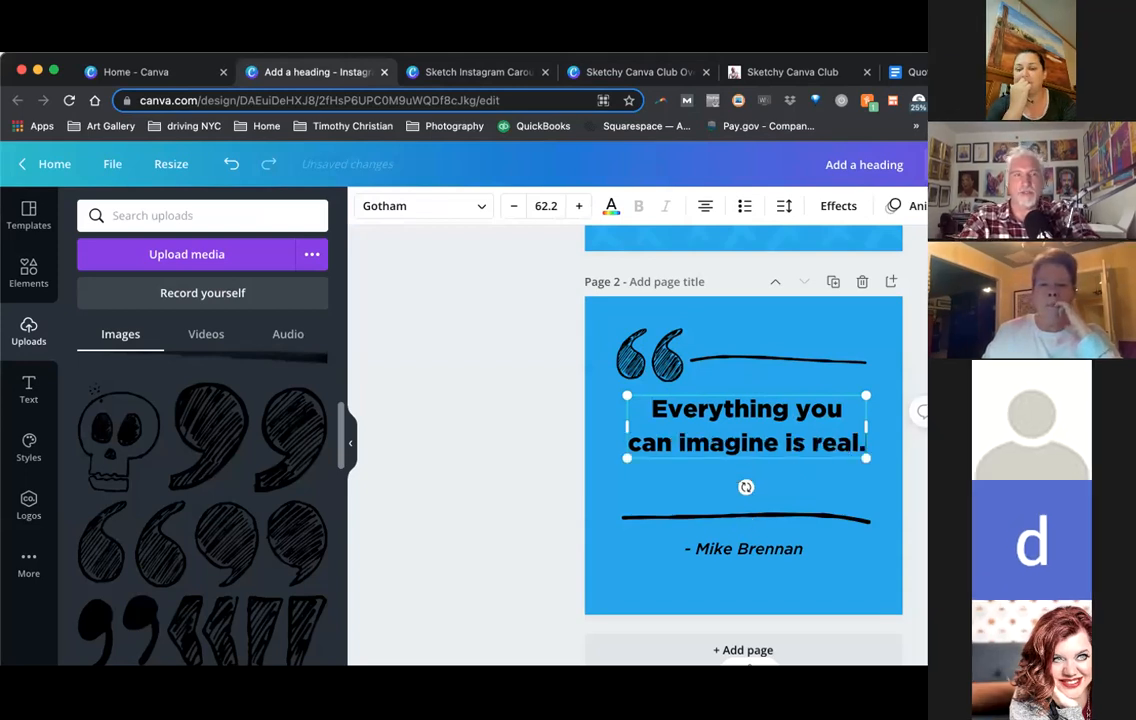
left_click(792, 471)
left_click_drag(794, 443, 794, 453)
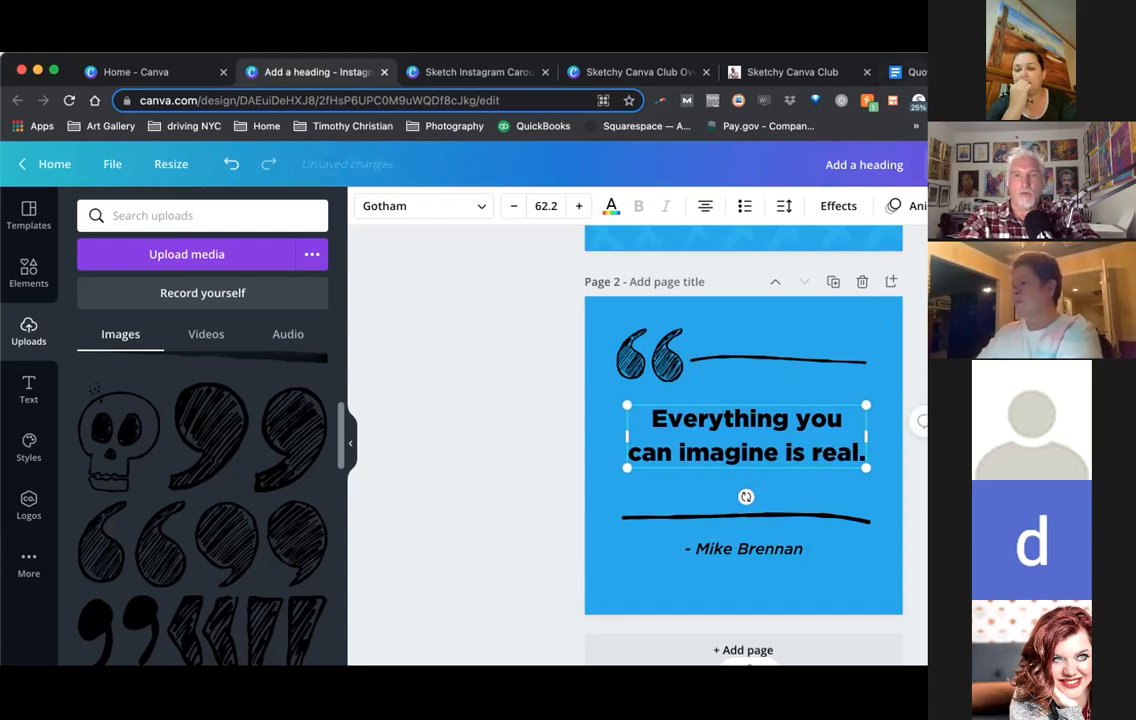
Copy “Pablo Picasso” from the quotes document and change page 2's author credit to “- Pablo Picasso”
left_click(908, 72)
left_click_drag(356, 385, 265, 385)
key("super+c")
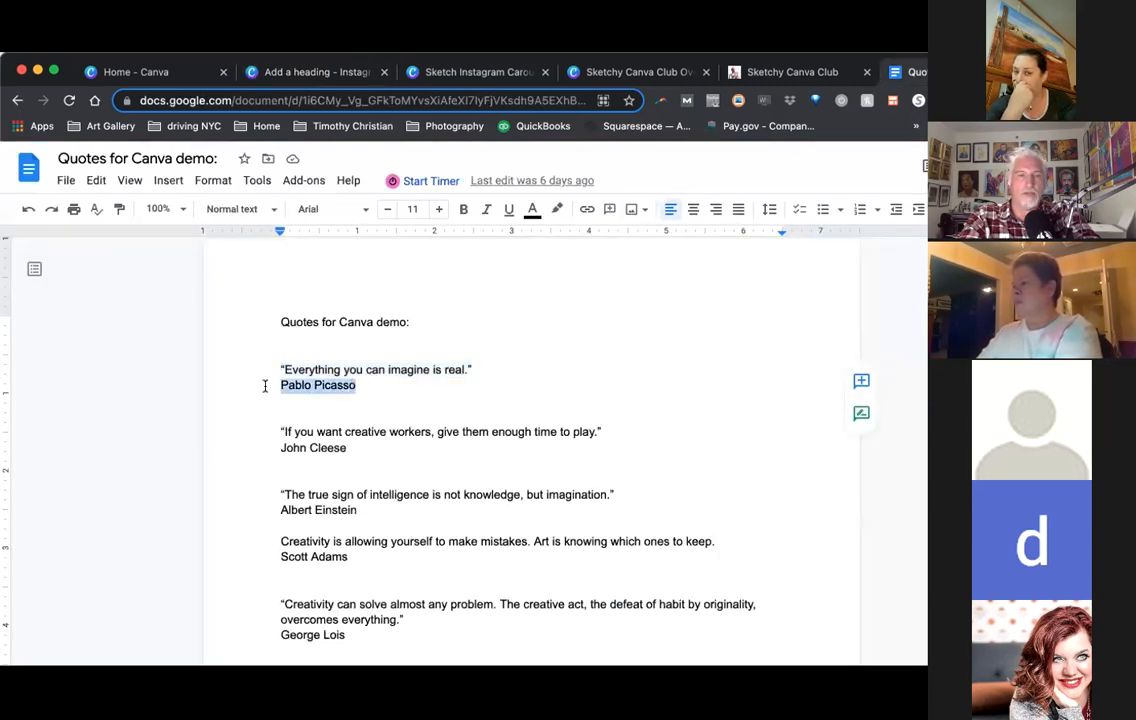
left_click(300, 72)
double_click(743, 549)
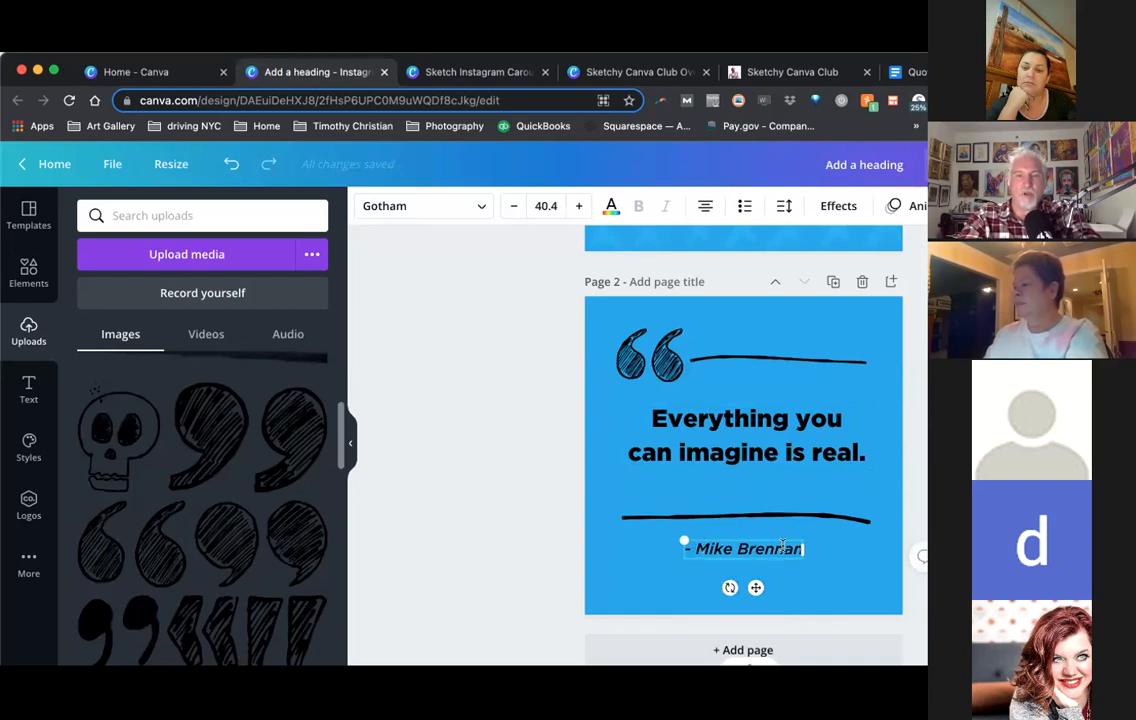
key("super+v")
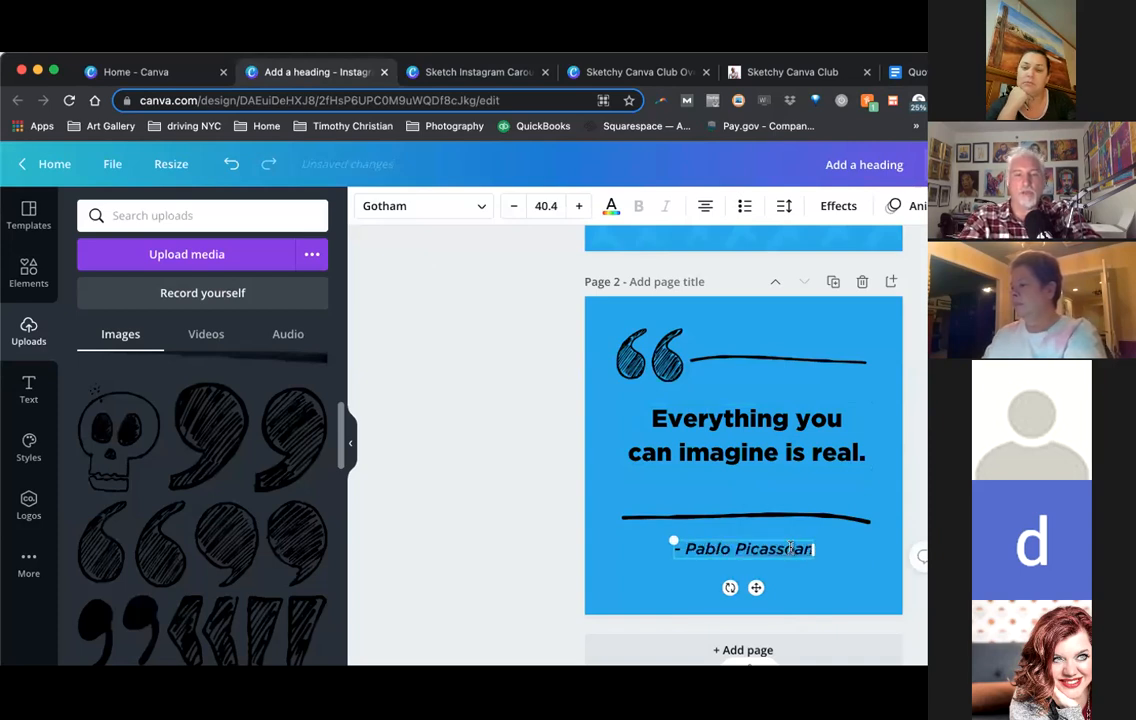
key("super+v")
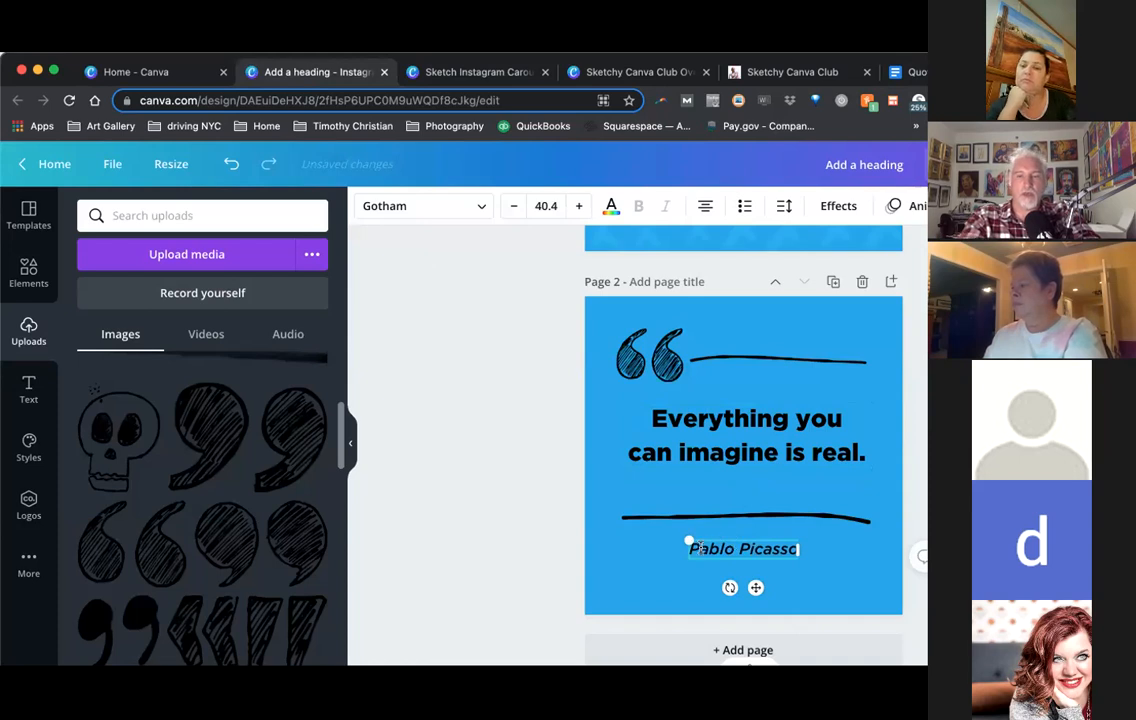
type("-")
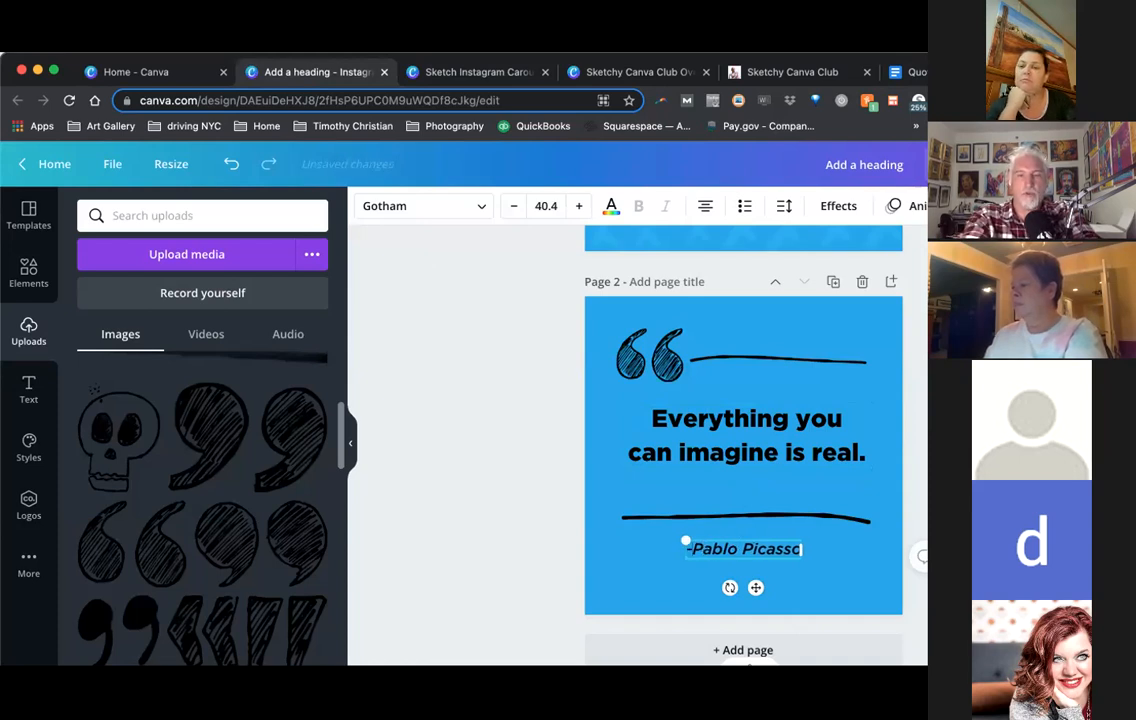
key("Escape")
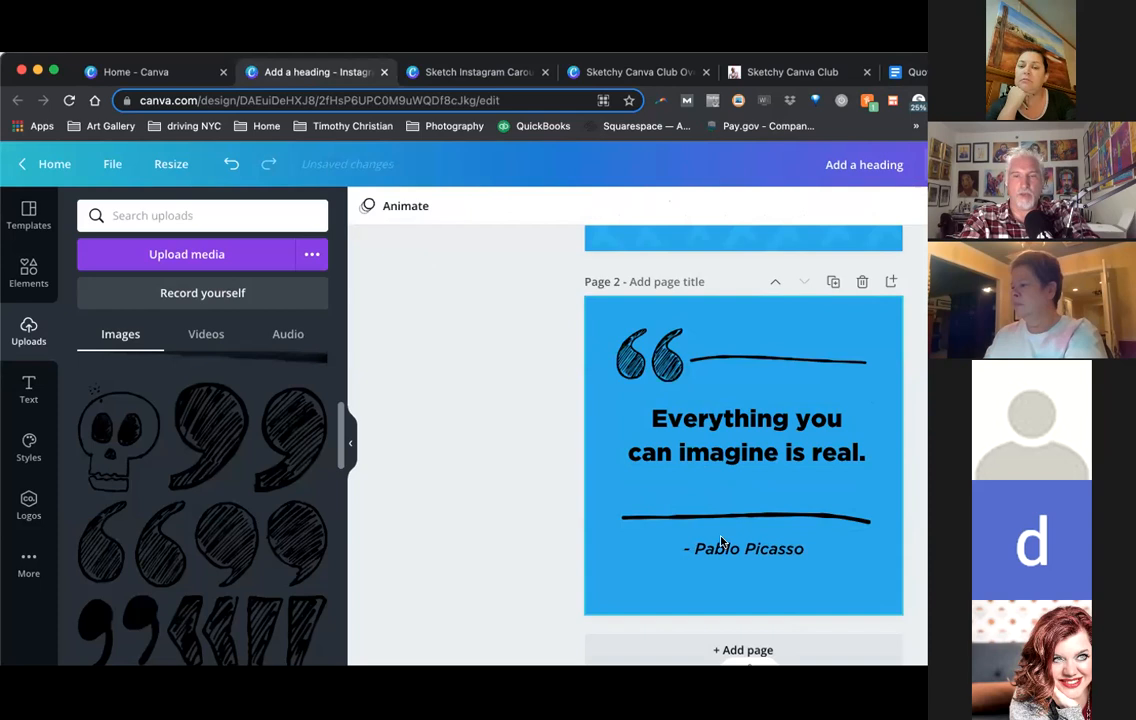
Increase the font size of page 2's quote text to 76.2
left_click(745, 437)
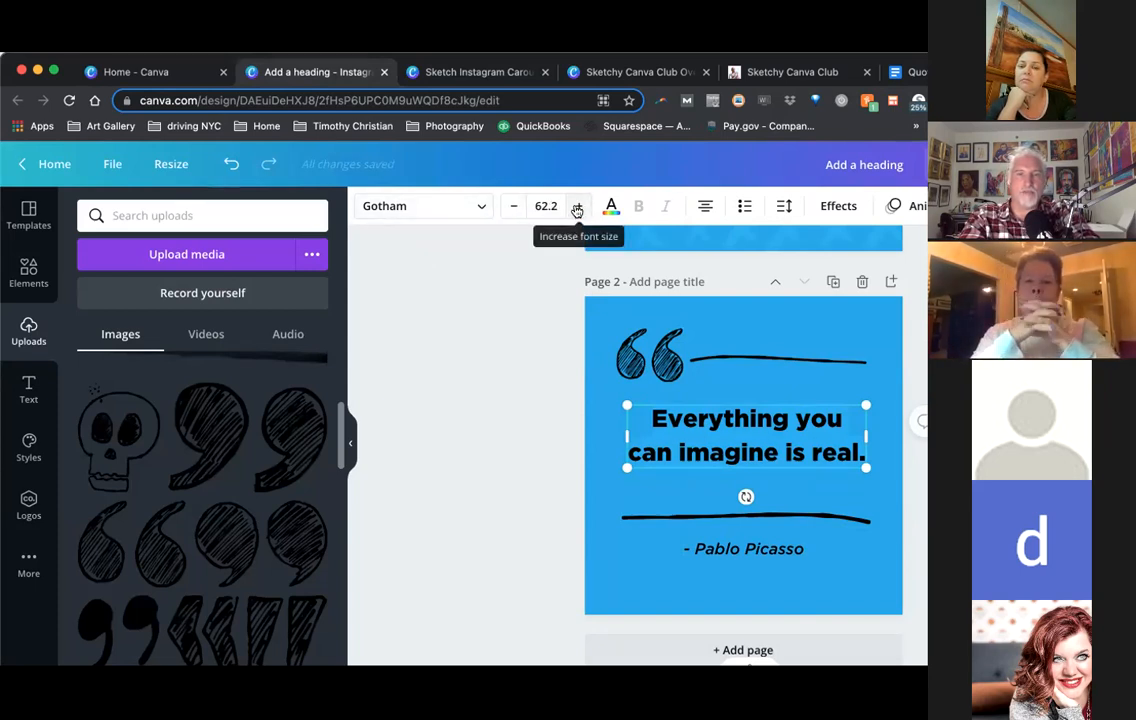
left_click(578, 208)
left_click(578, 208)
left_click(577, 208)
left_click(577, 208)
left_click(577, 208)
left_click(577, 208)
left_click(577, 208)
left_click(577, 208)
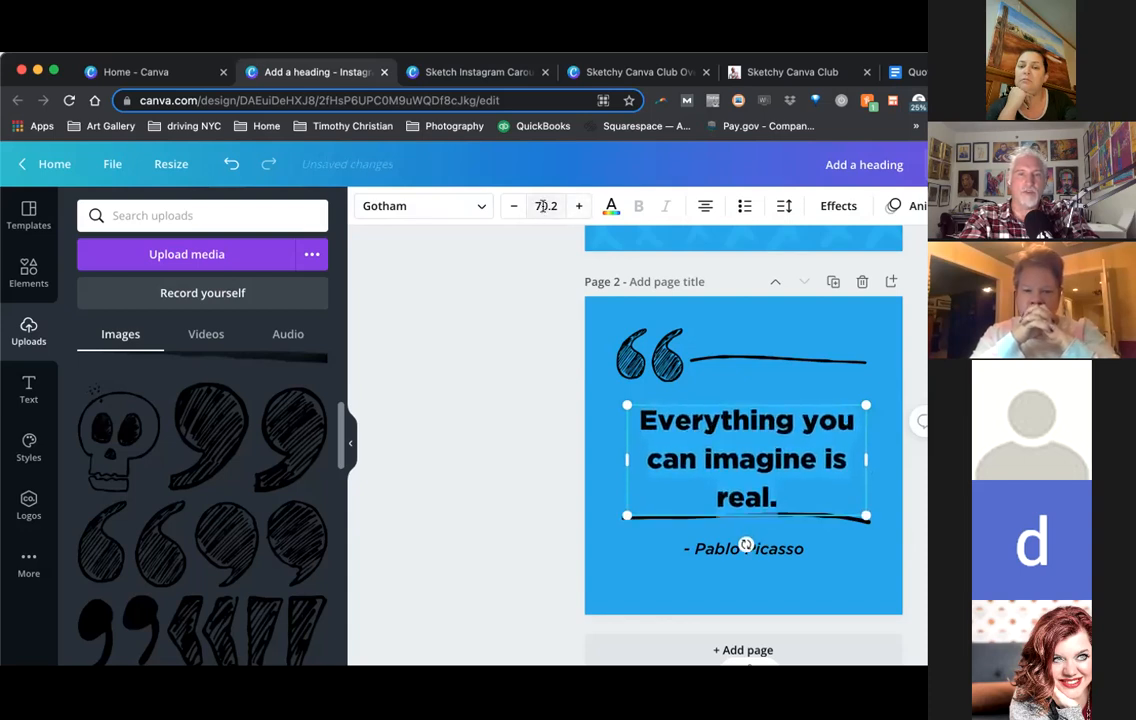
left_click(577, 207)
left_click(577, 207)
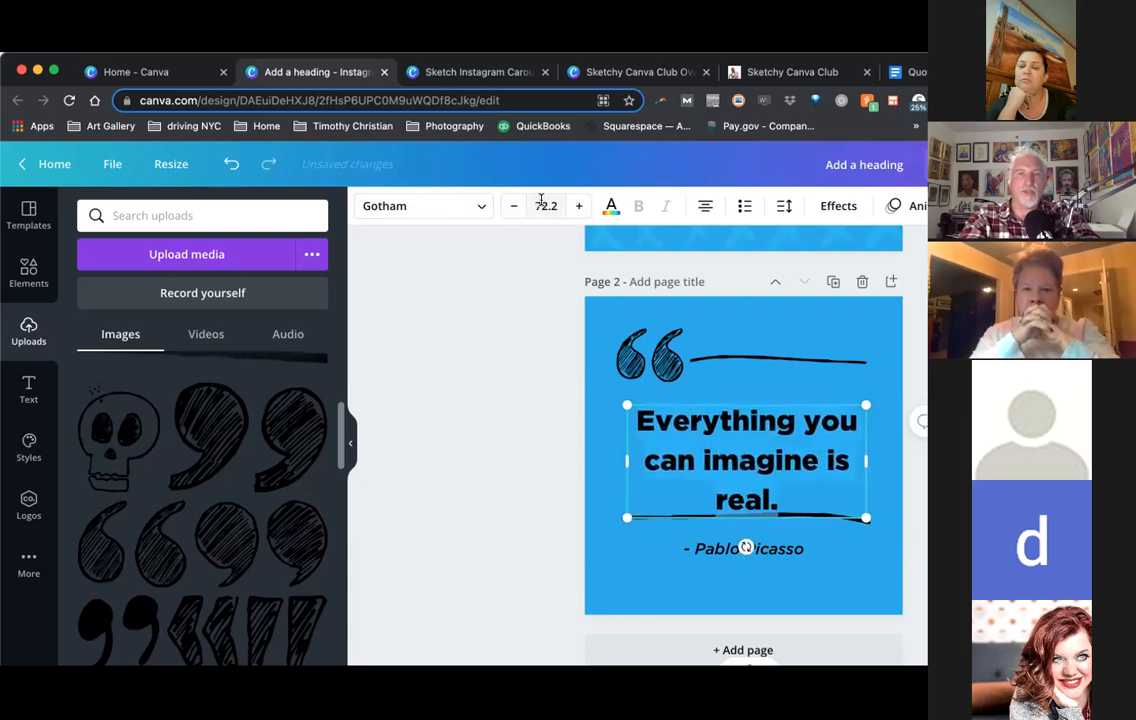
left_click(541, 201)
scroll(572, 540, "down", 4)
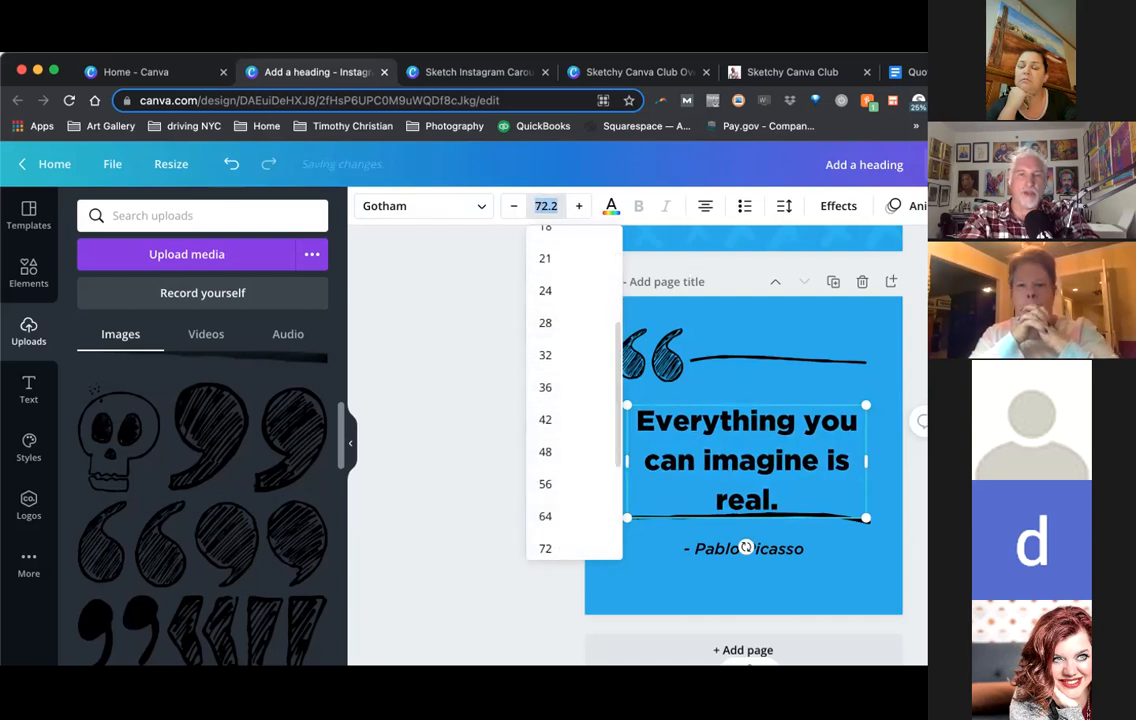
left_click(657, 261)
left_click(721, 430)
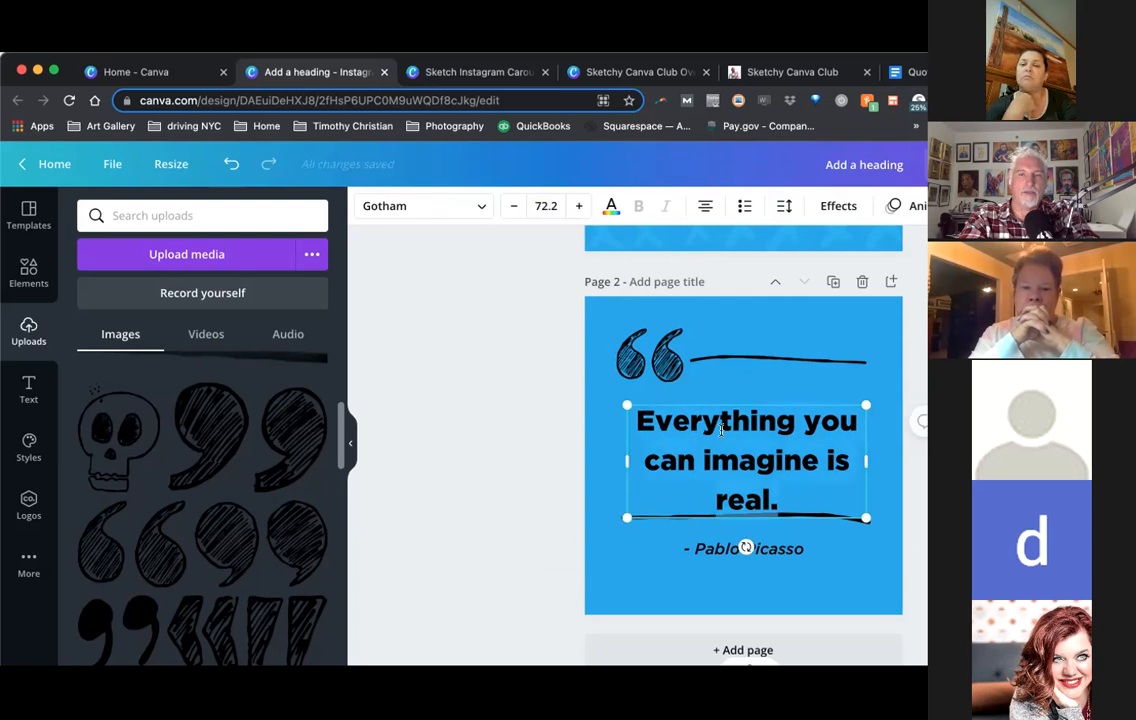
left_click(578, 206)
left_click(578, 206)
left_click(578, 206)
left_click(578, 206)
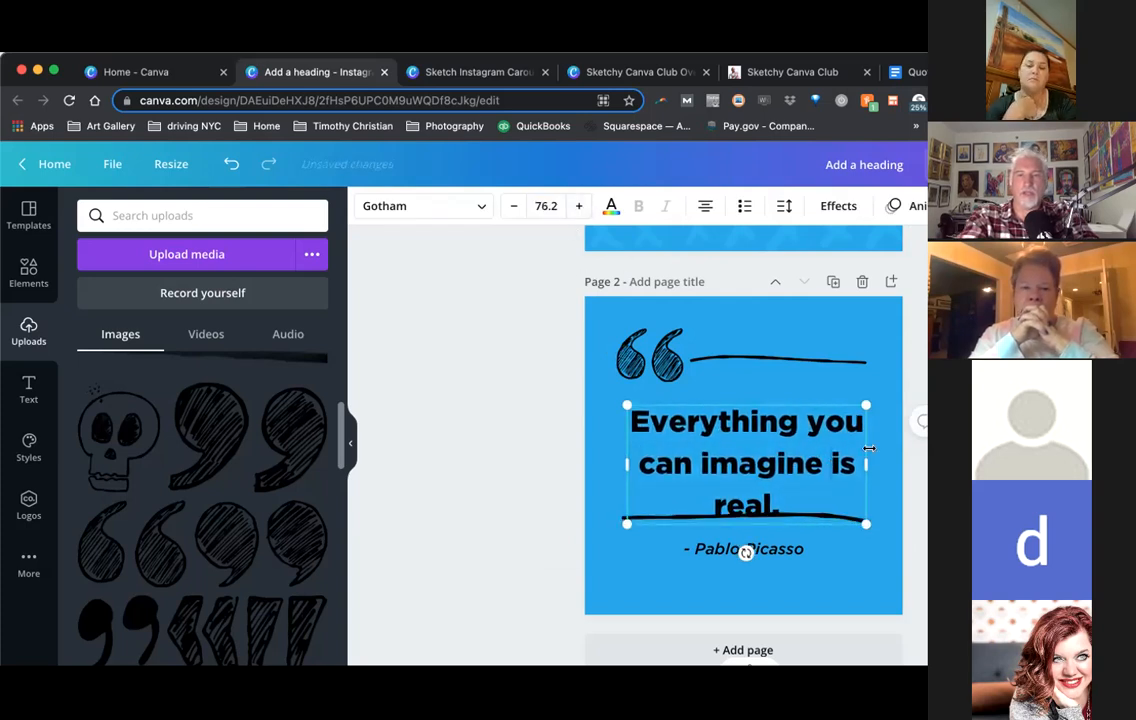
Break the quote so its third line reads “is real.” and move the text up clear of the lower line
key("Return")
left_click(908, 450)
left_click(786, 451)
left_click_drag(786, 451, 786, 433)
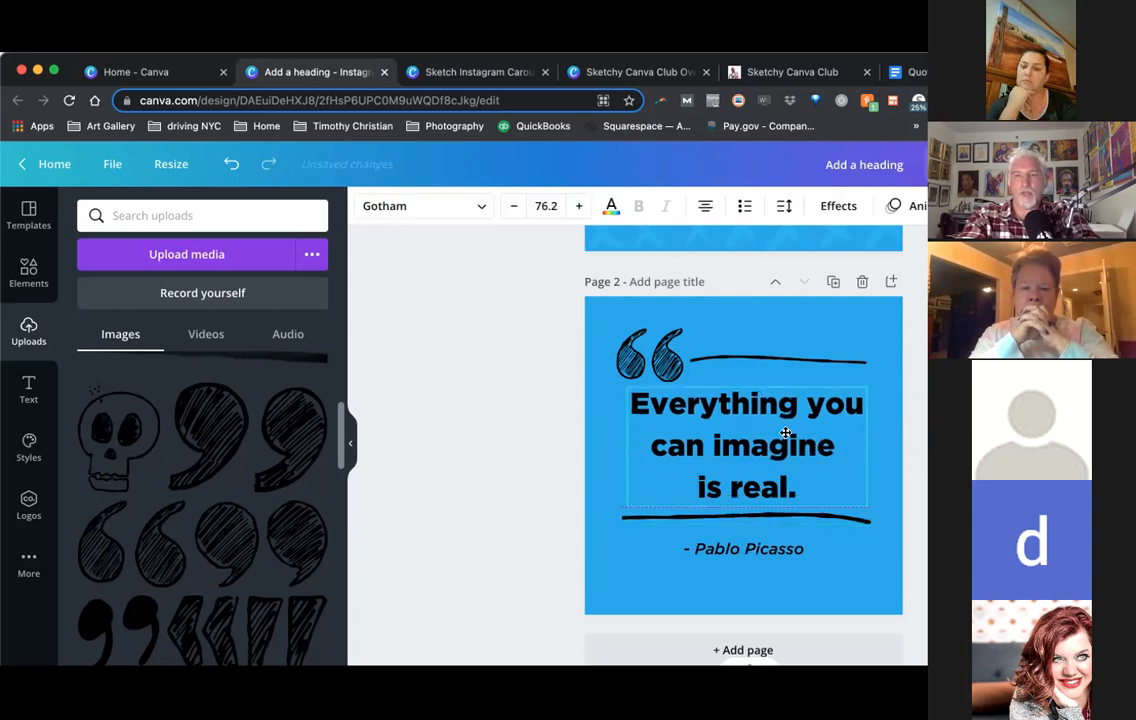
Move the quotation marks and upper hand-drawn line up slightly together, and delete the lower line
left_click(808, 348)
left_click(650, 365)
left_click(715, 354, "shift")
left_click(913, 469)
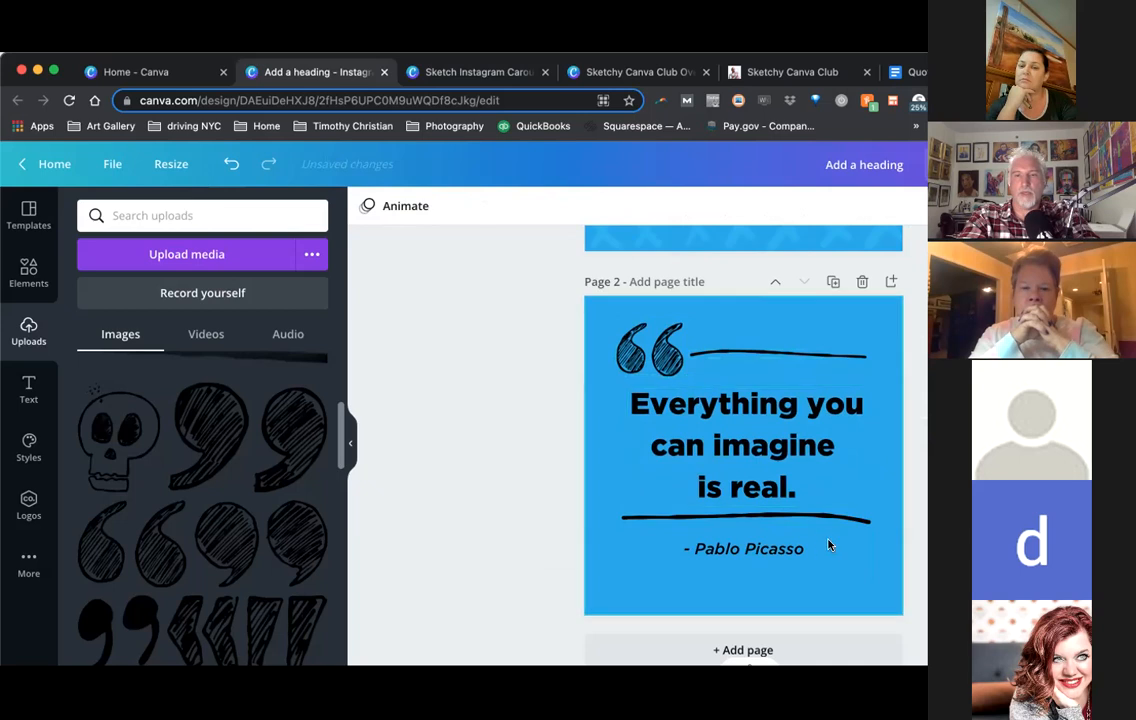
left_click(738, 518)
key("Delete")
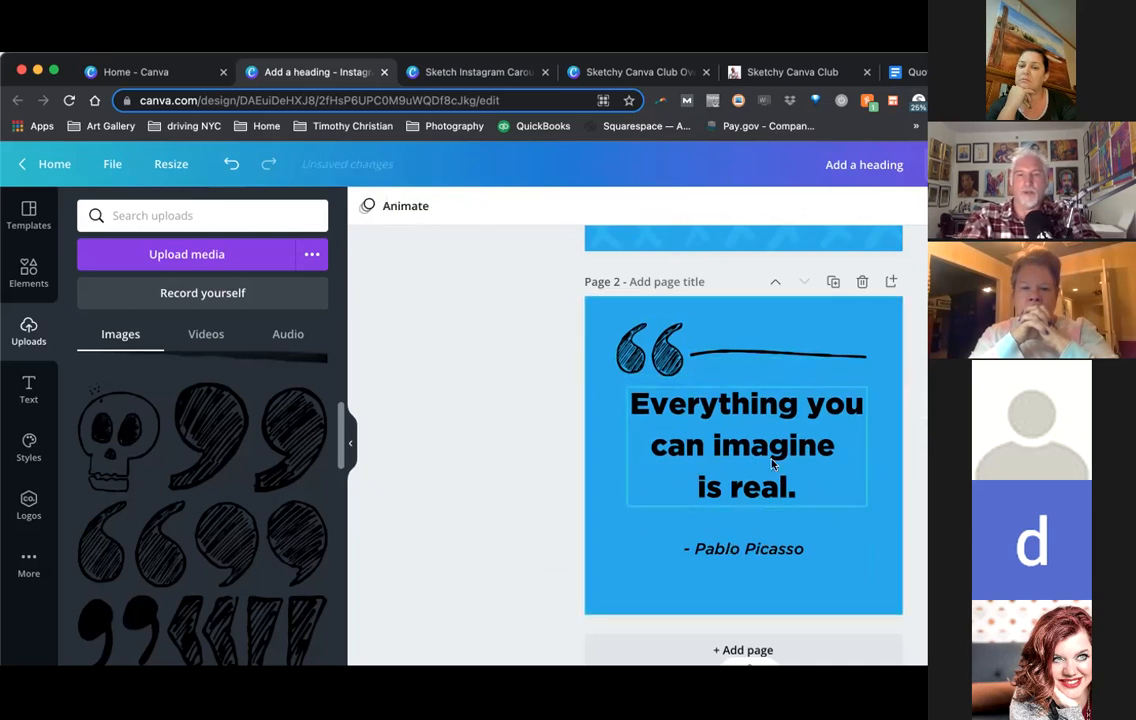
Shift the opening quotation marks and upper line slightly left, and lengthen the line a little to the right
left_click(655, 364)
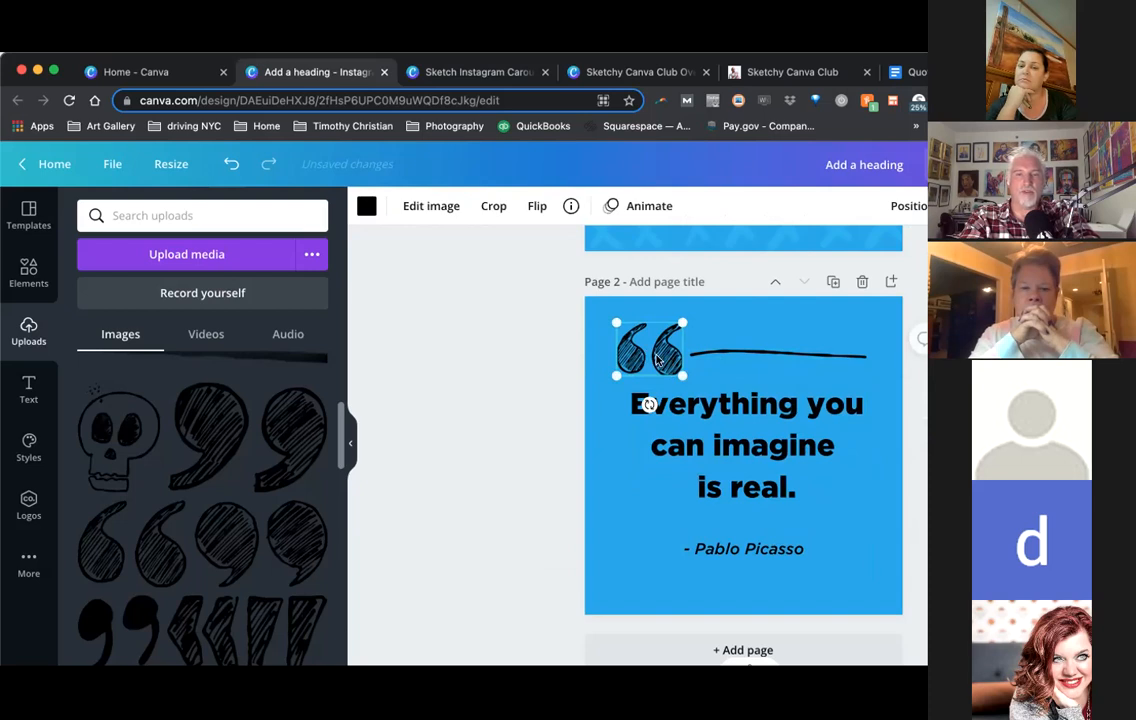
left_click_drag(652, 362, 646, 362)
left_click(745, 355)
left_click_drag(745, 355, 739, 355)
left_click_drag(862, 349, 873, 349)
left_click(753, 325)
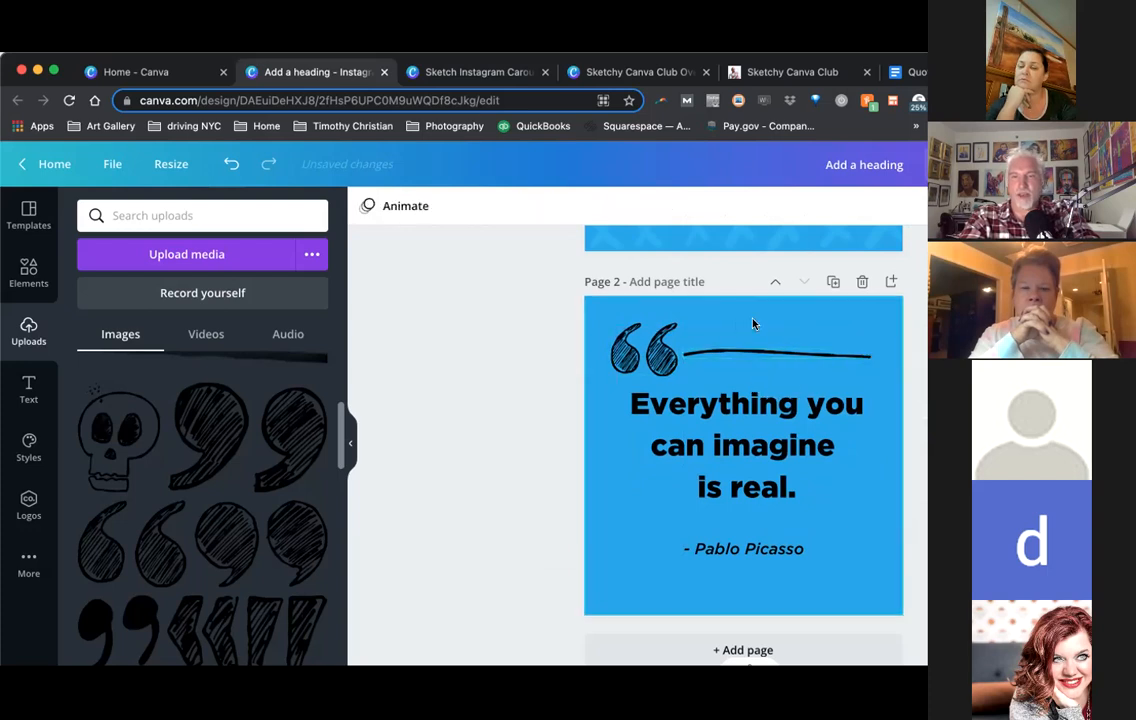
Duplicate the quotation marks, place the copy just right of and below “real.”, and flip it horizontally as closing marks
left_click(648, 362)
left_click_drag(718, 436, 849, 506)
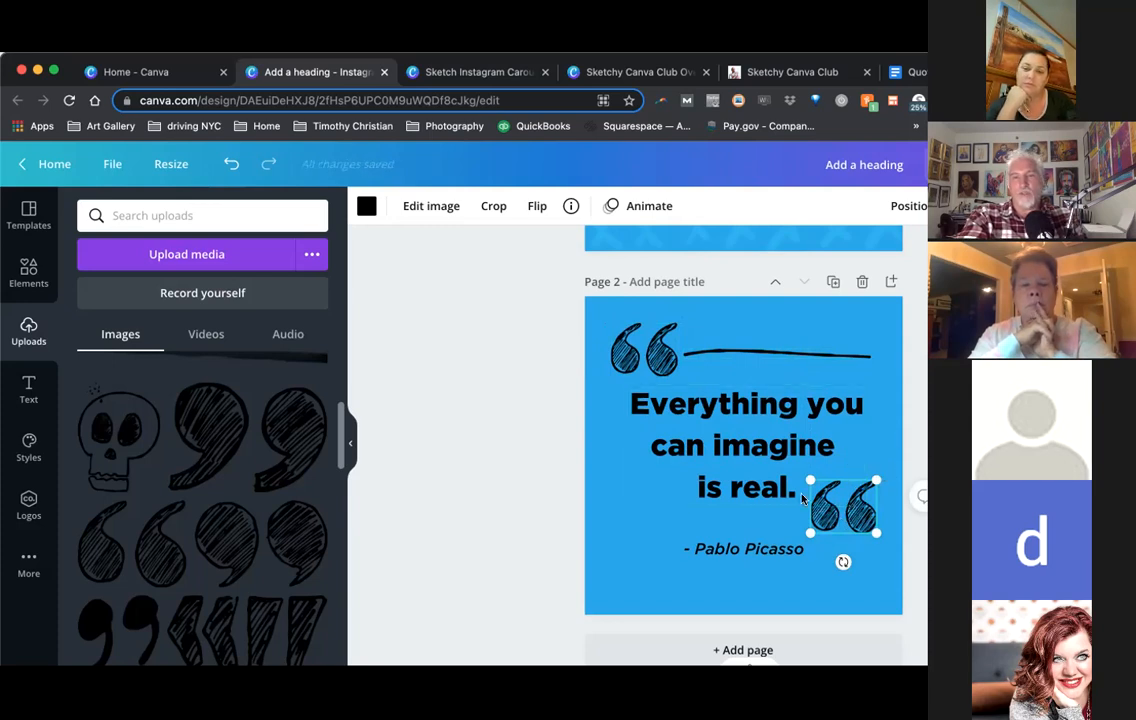
left_click(538, 208)
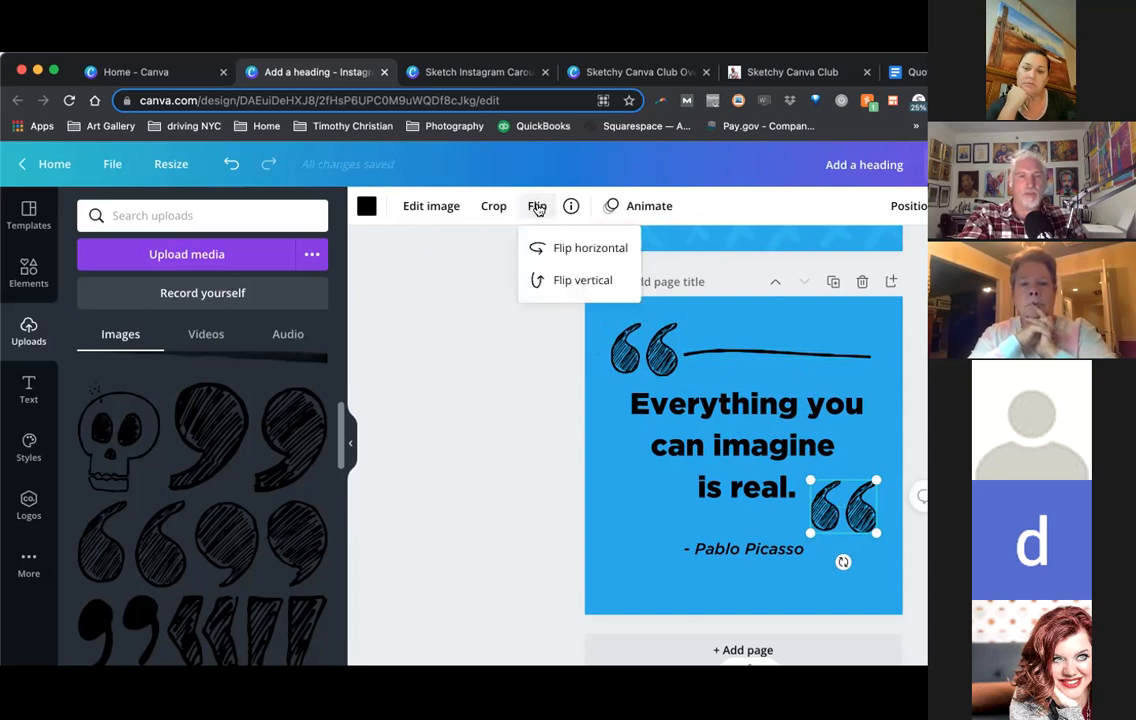
left_click(589, 248)
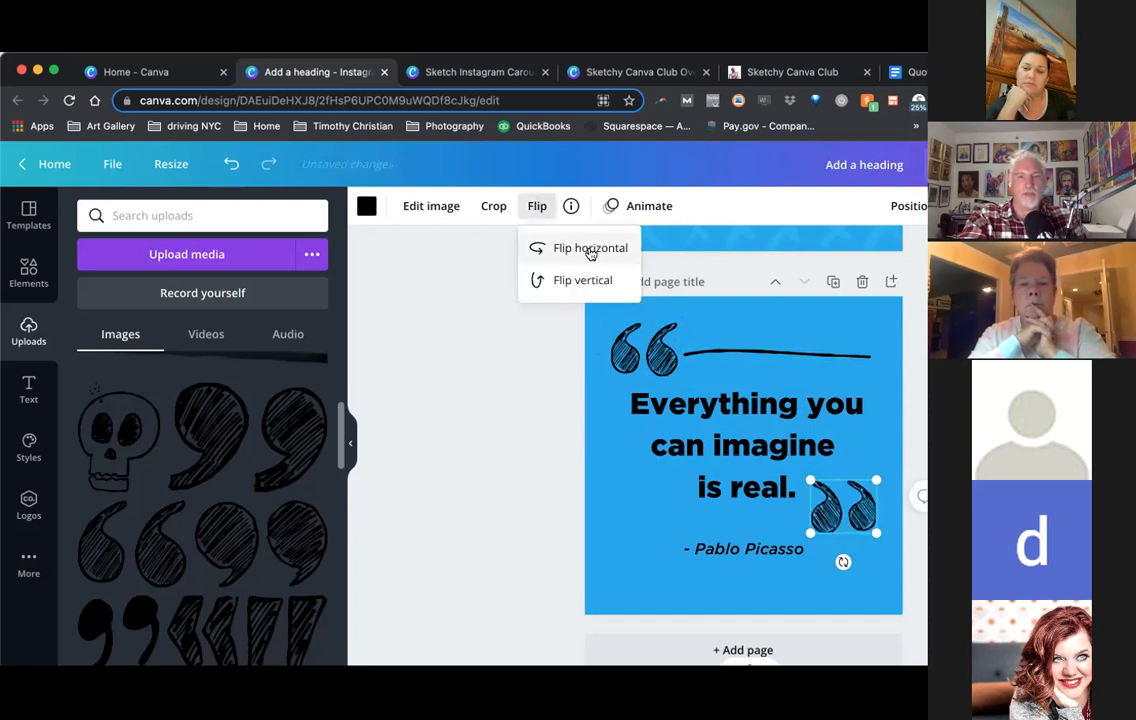
left_click(901, 343)
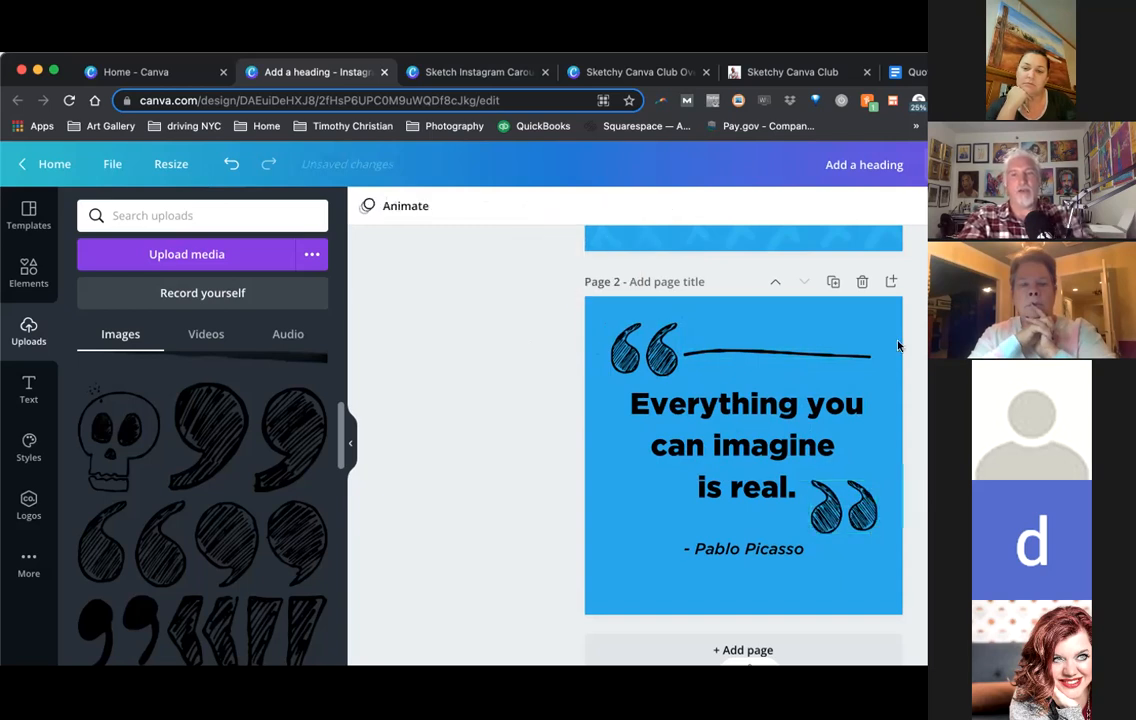
Place a copy of the upper line below the quote, and move the closing quotation marks slightly down and right beside it
left_click(768, 355)
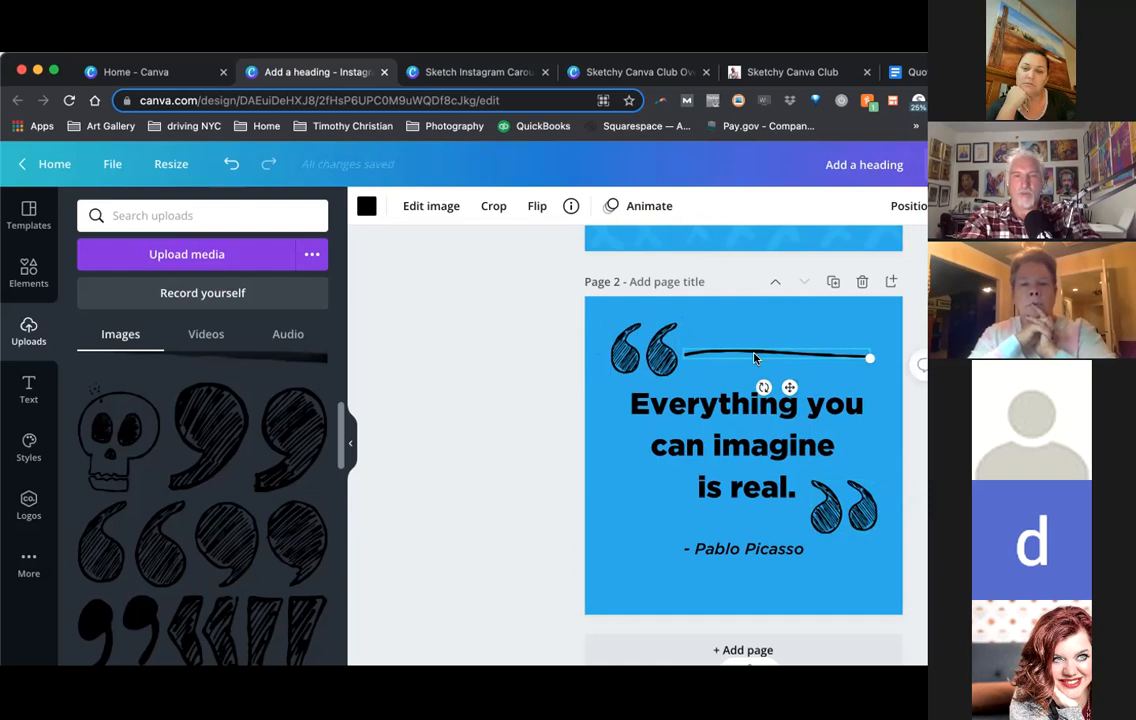
left_click_drag(757, 355, 689, 520)
left_click(862, 513)
left_click_drag(862, 513, 868, 527)
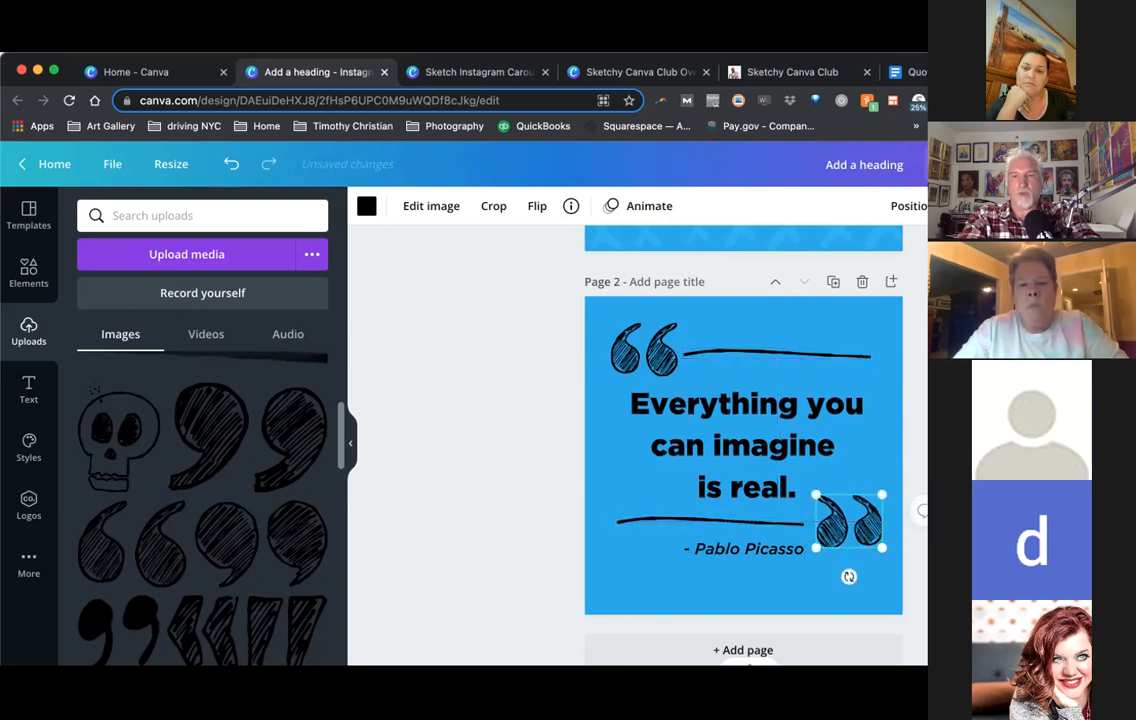
Nudge the author credit and the lower line down slightly
left_click(797, 566)
left_click_drag(732, 555, 729, 564)
left_click(708, 524)
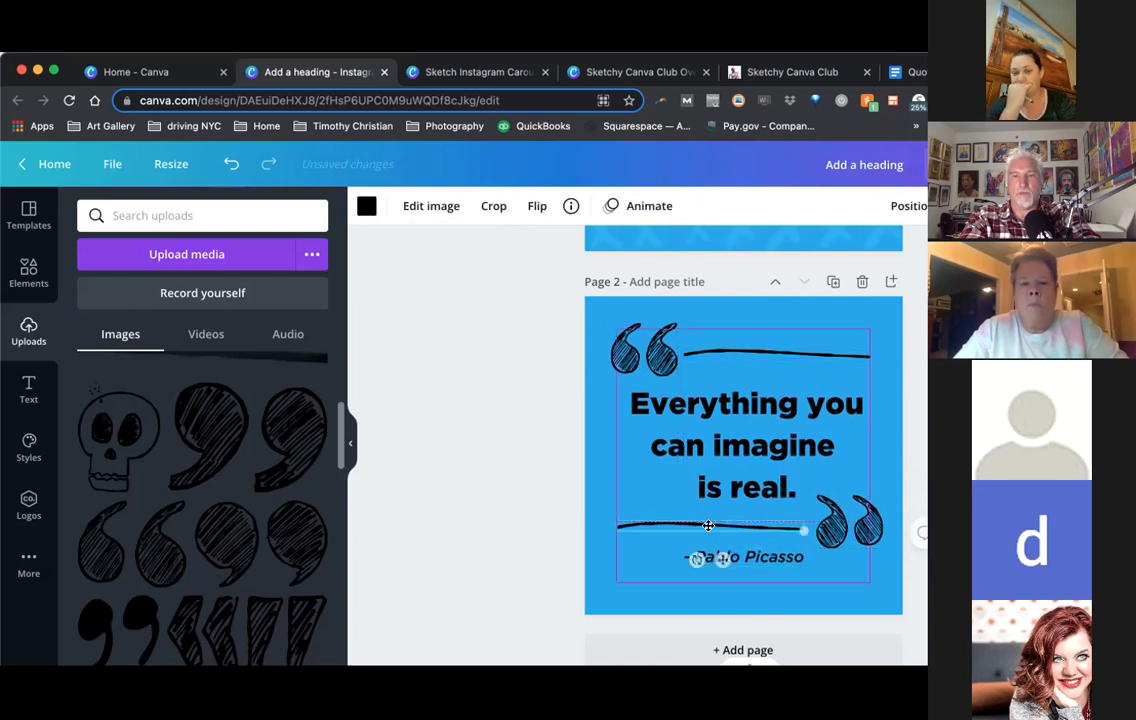
left_click(708, 524)
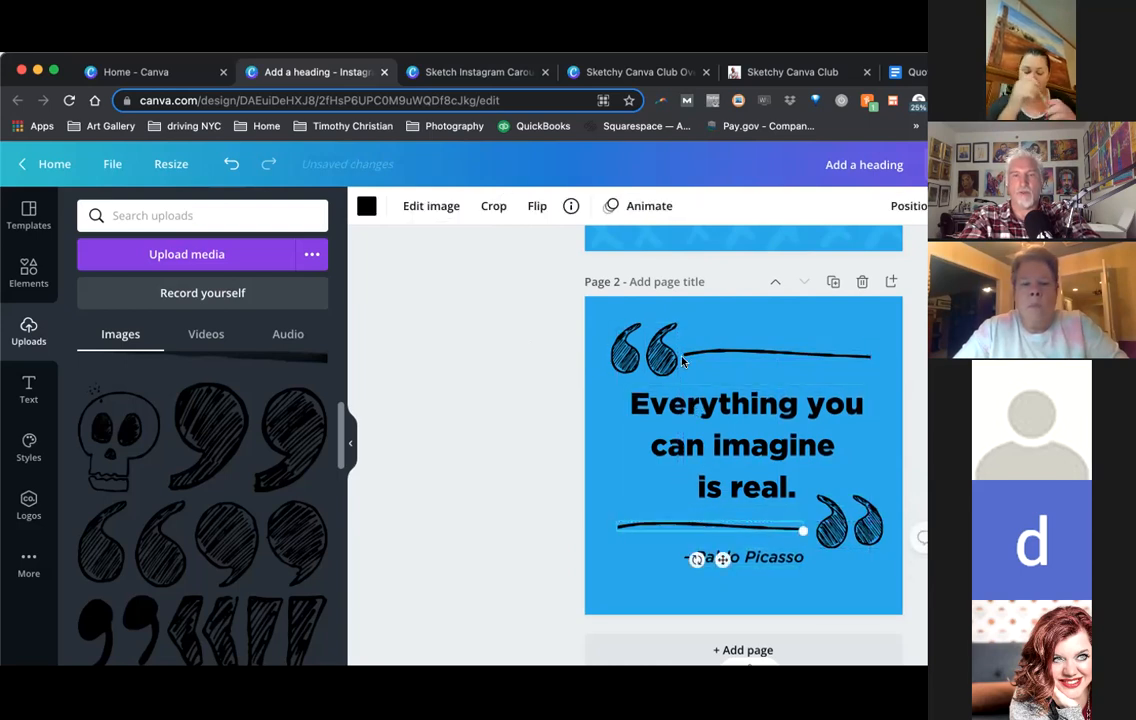
left_click_drag(726, 527, 728, 530)
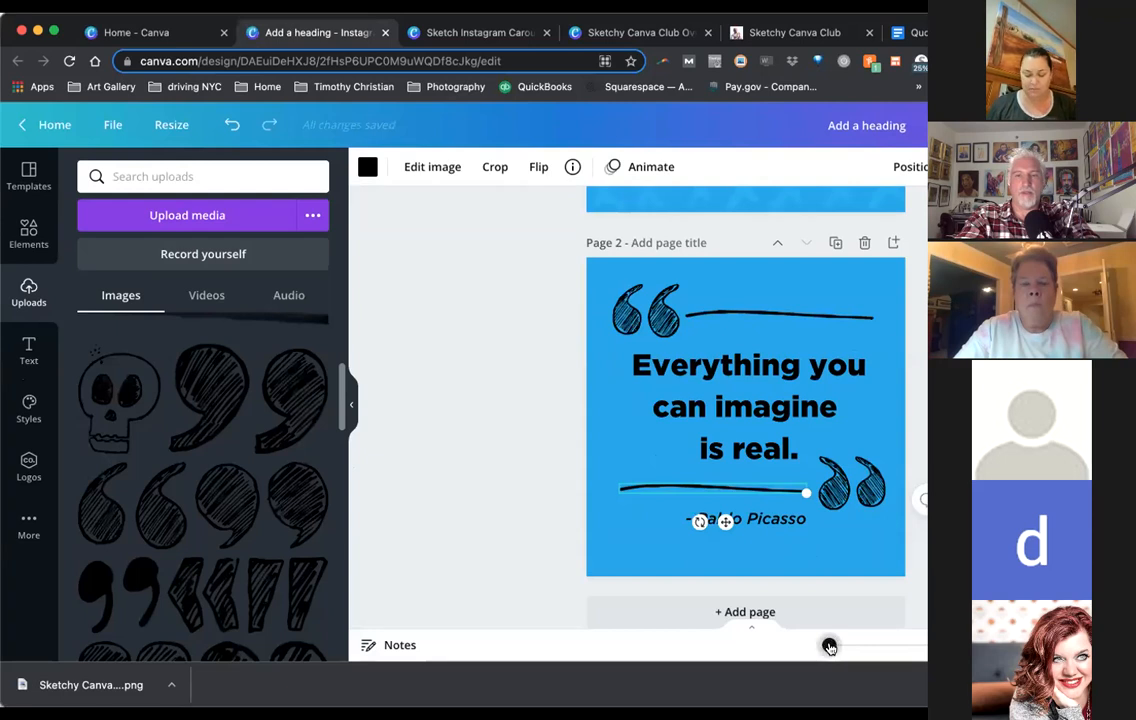
Fine-tune the lower line's position between the quote and the author credit, left of the closing quotation marks
left_click_drag(829, 646, 830, 646)
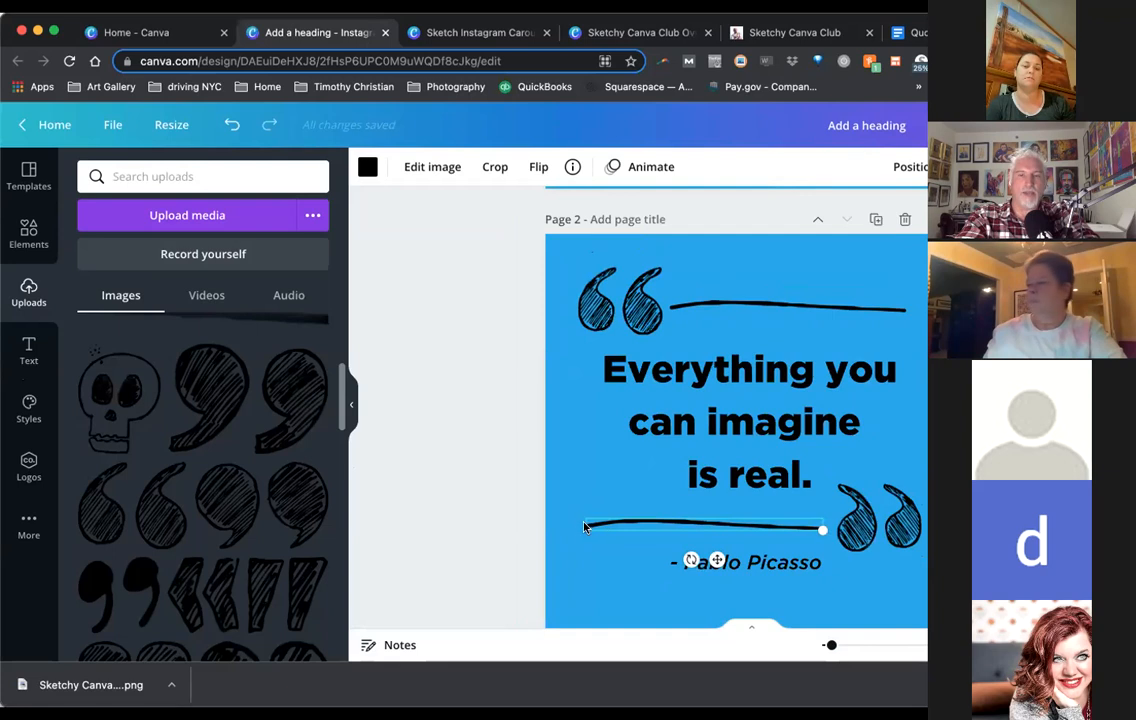
left_click_drag(831, 646, 843, 645)
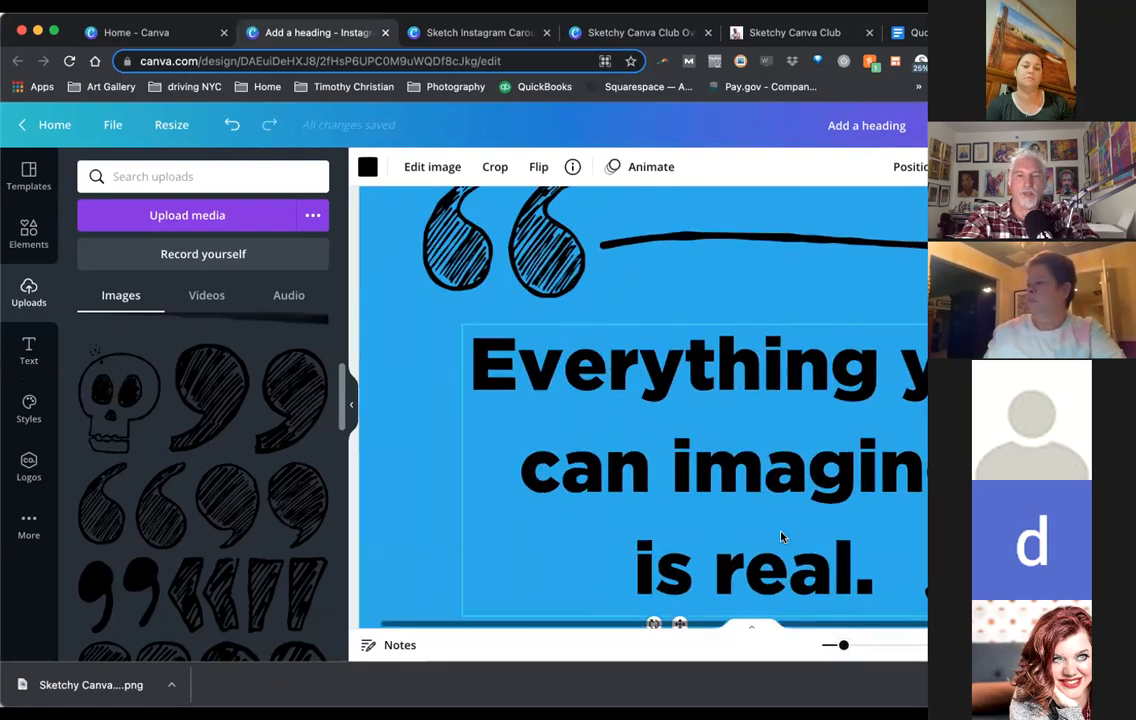
scroll(781, 537, "down", 3)
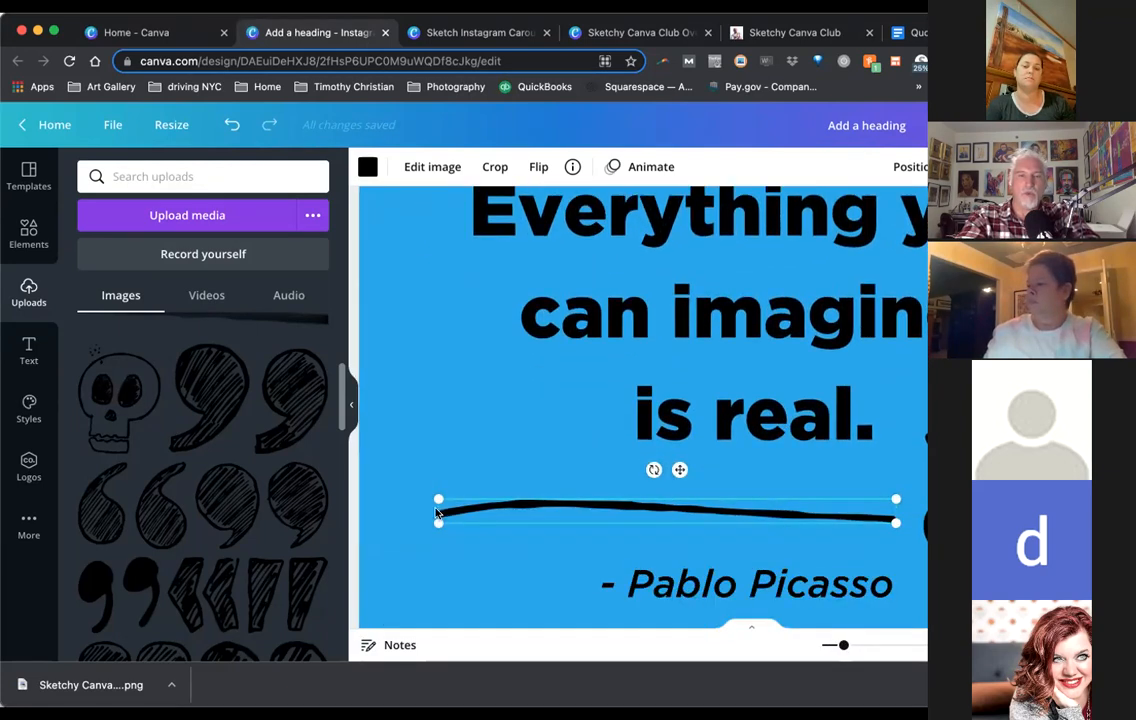
left_click_drag(444, 512, 439, 511)
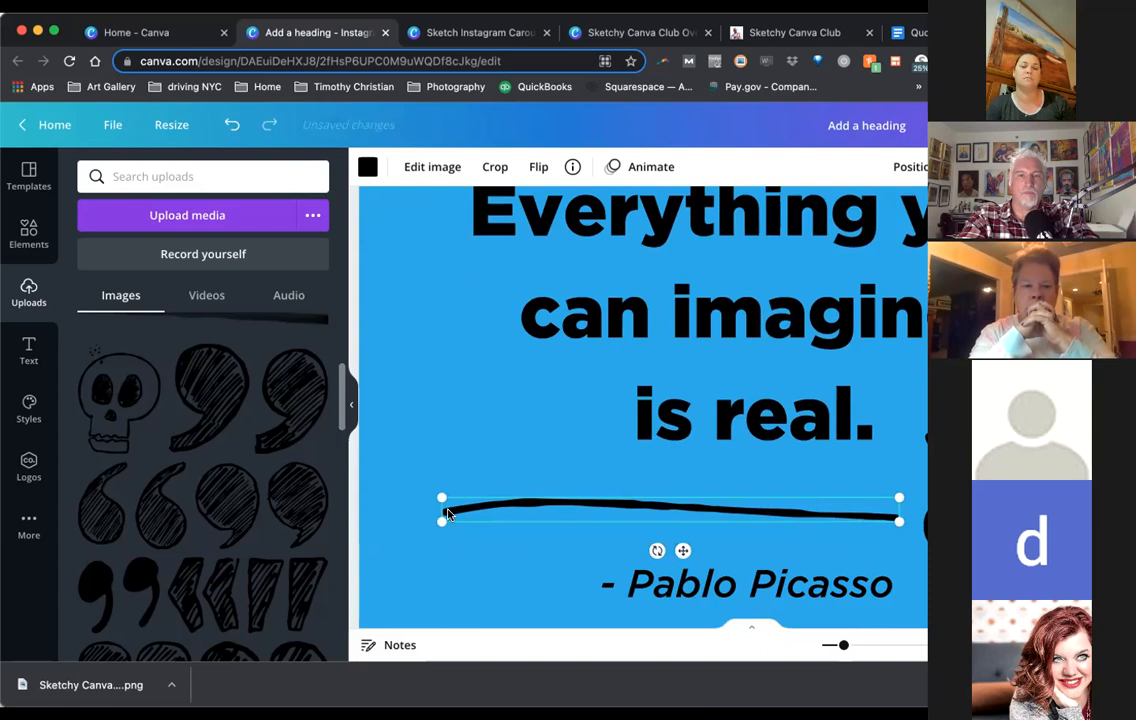
left_click_drag(897, 517, 891, 518)
left_click_drag(838, 644, 829, 645)
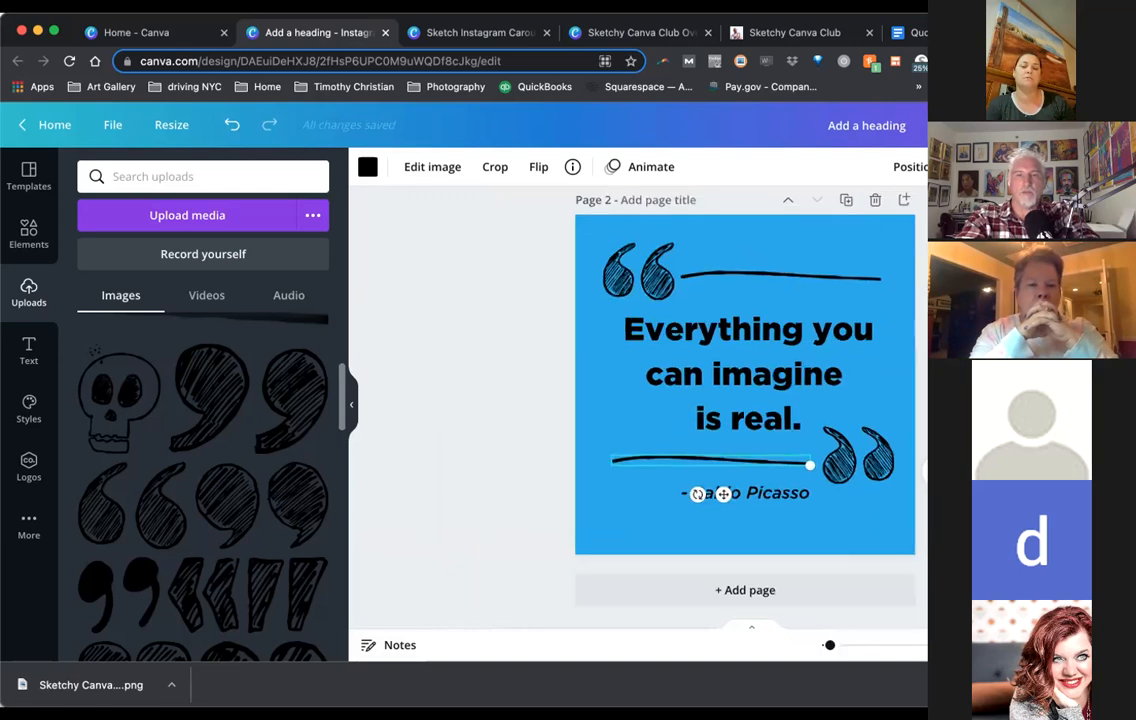
left_click(843, 566)
Left-align the quote text
left_click(770, 384)
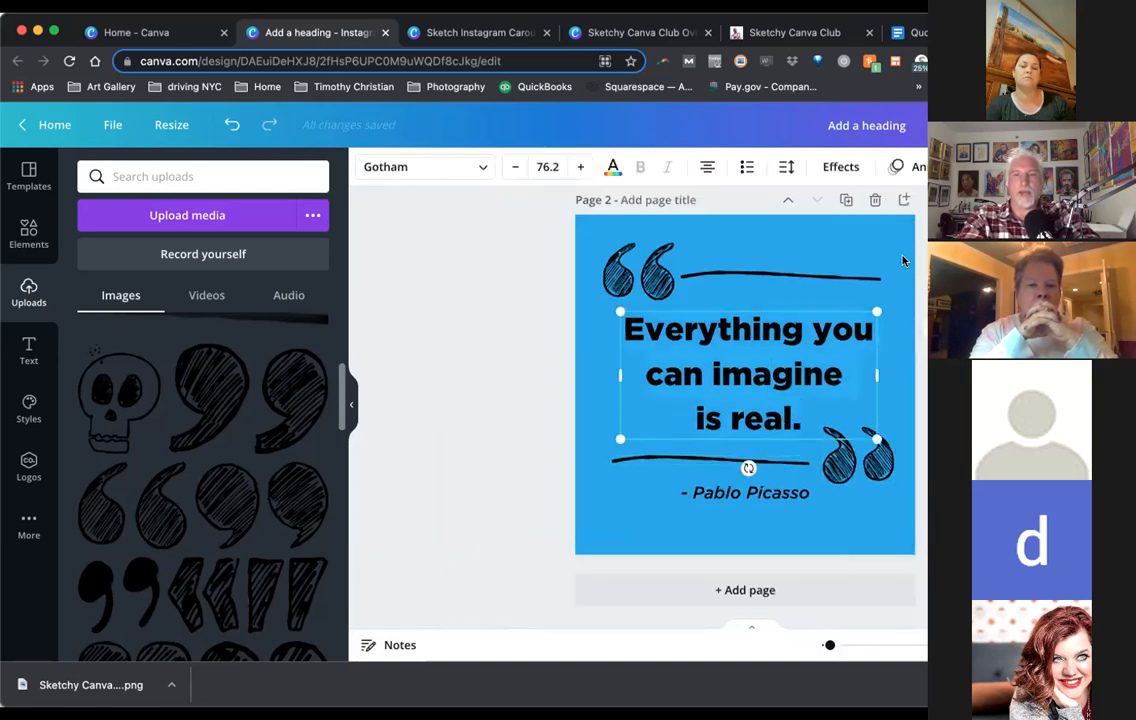
left_click(706, 167)
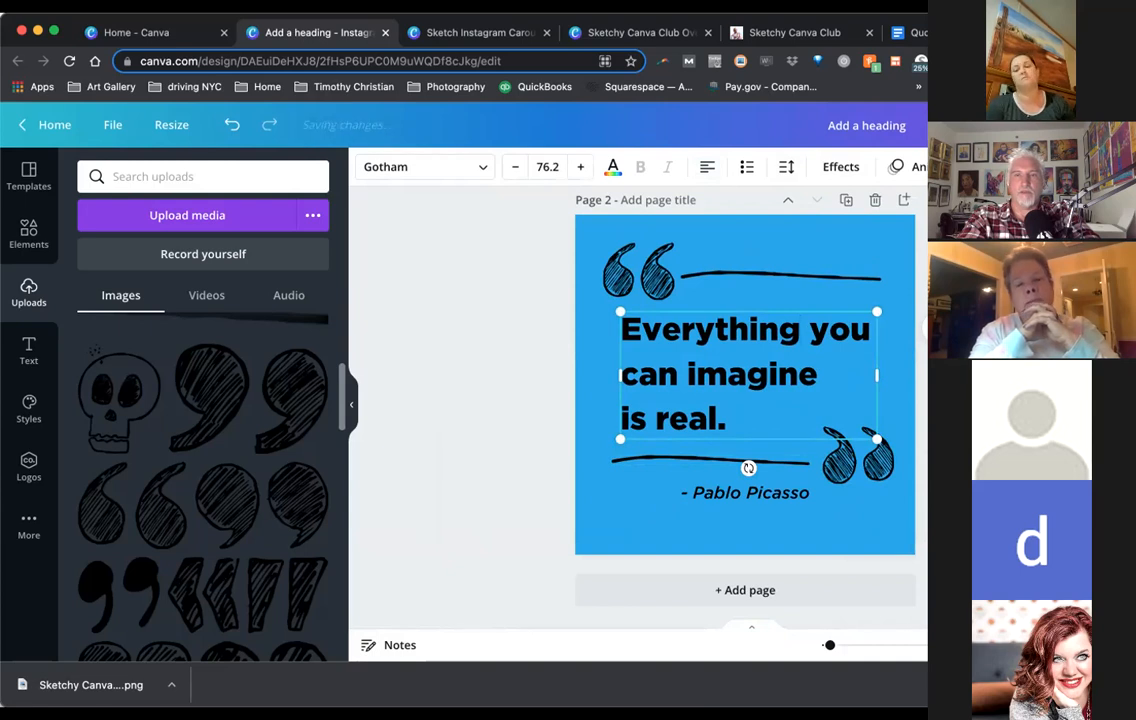
left_click(921, 374)
left_click(826, 351)
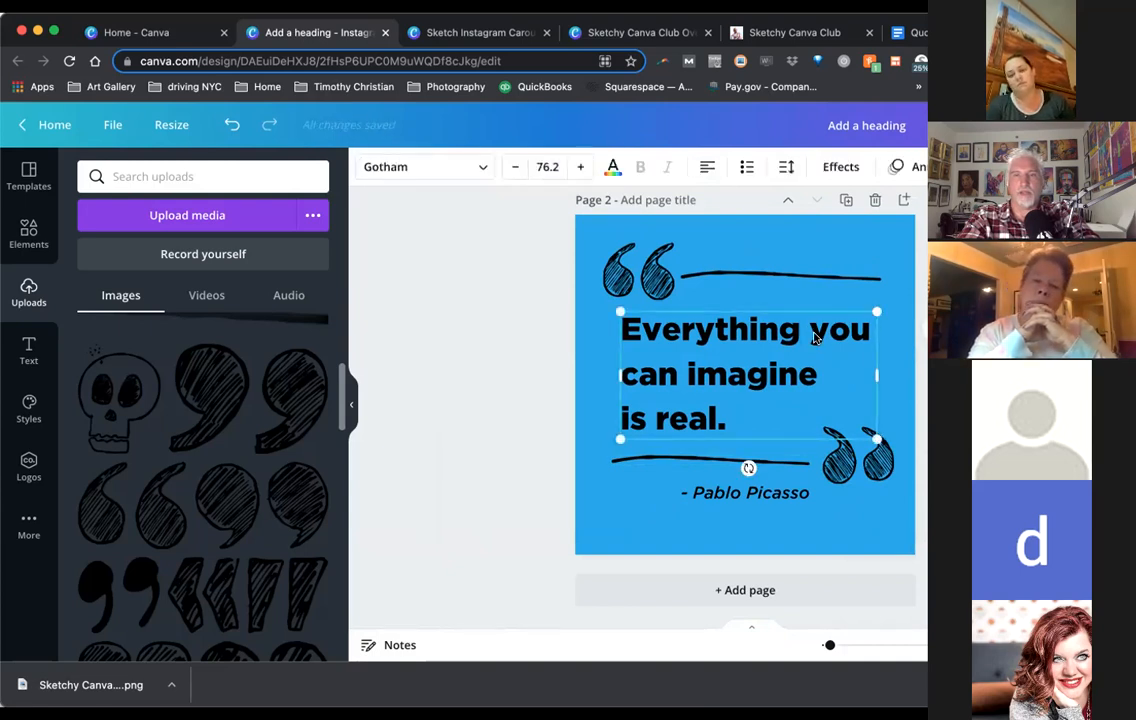
key("Return")
key("BackSpace")
key("Escape")
left_click(671, 416)
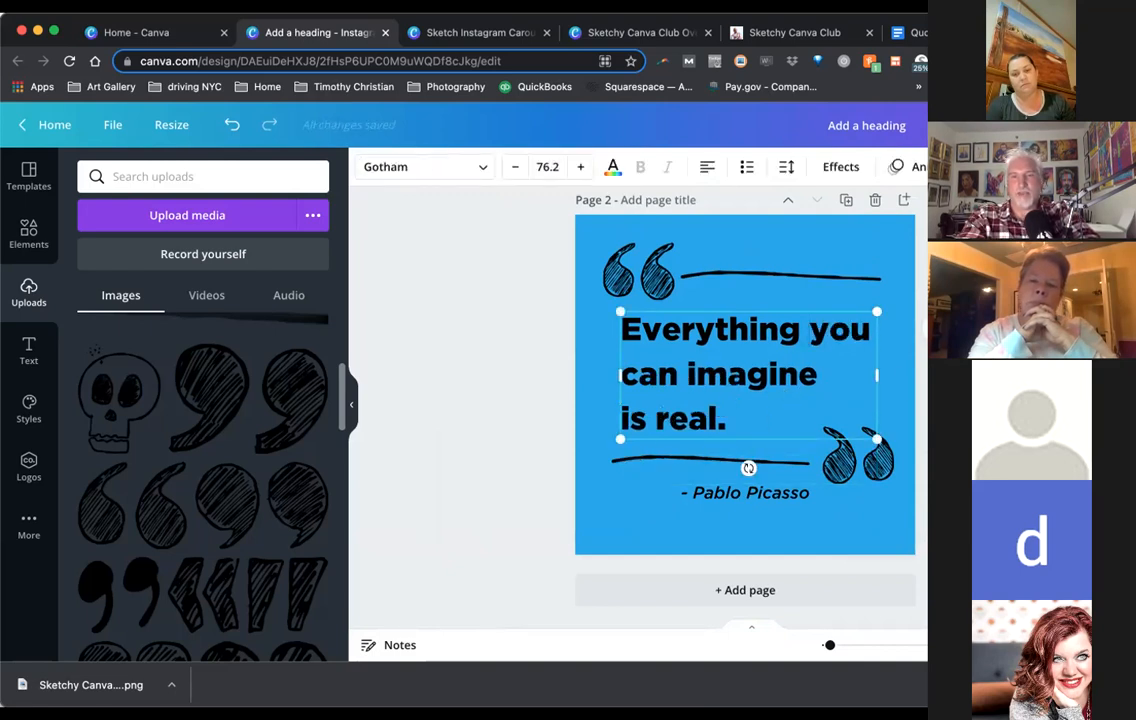
key("Escape")
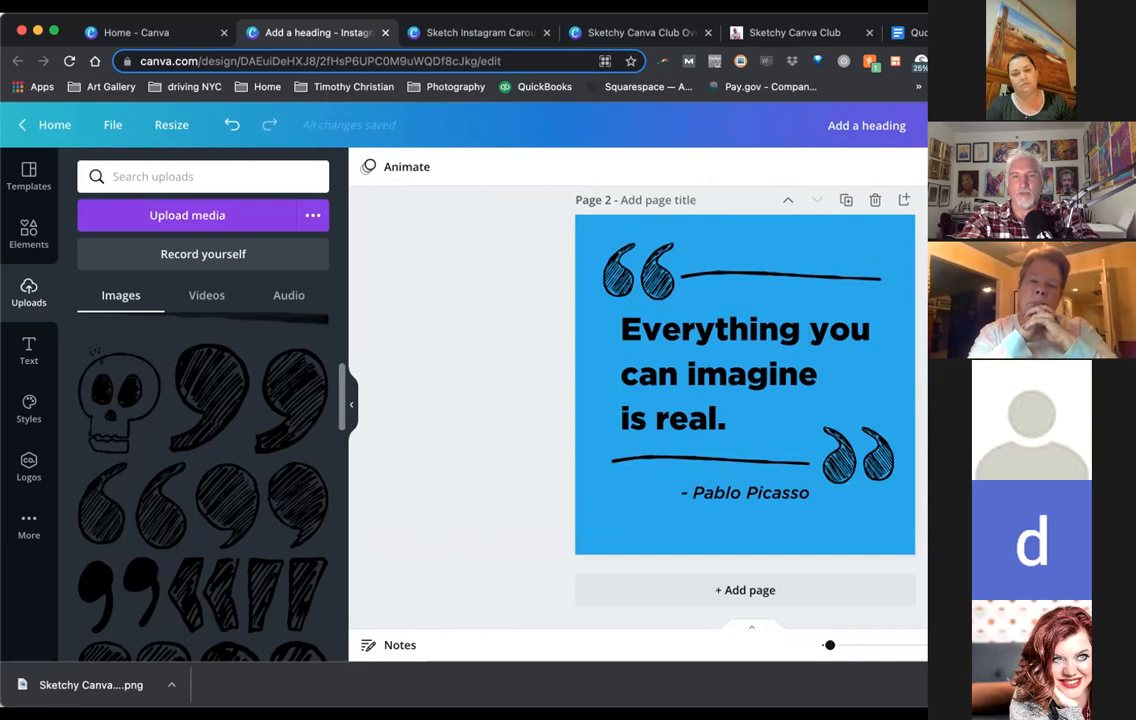
Move the “- Pablo Picasso” credit left to line up with the quote text's left edge
double_click(698, 496)
left_click_drag(698, 496, 638, 496)
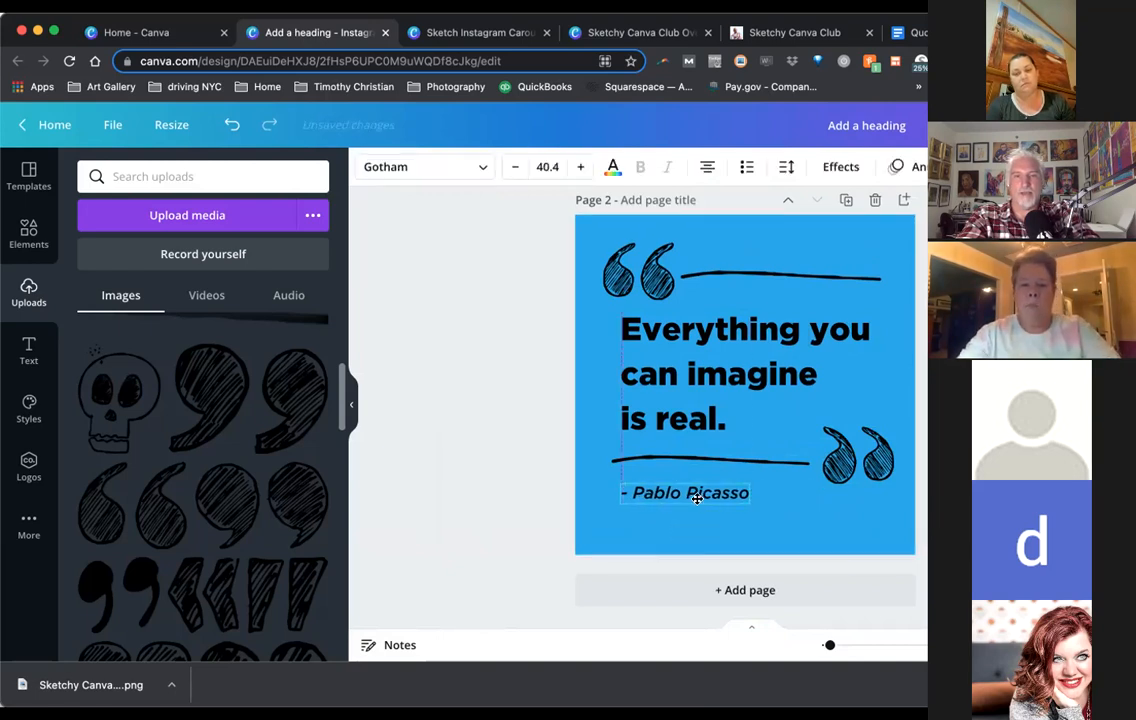
key("Escape")
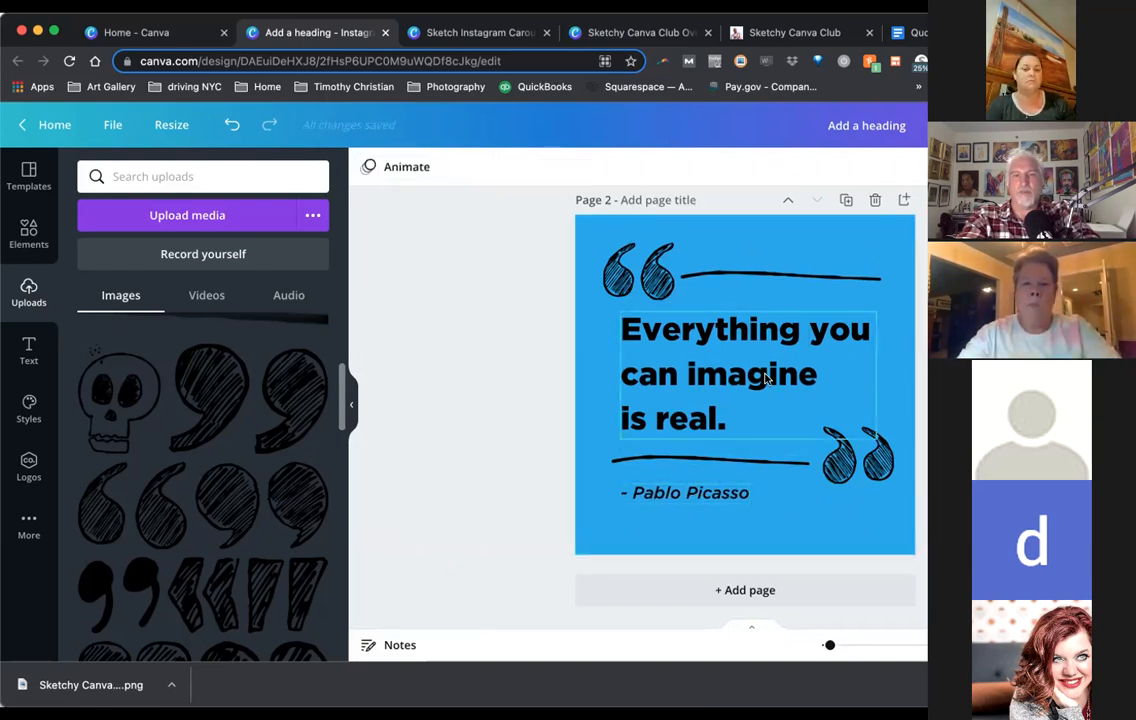
Move the lower line and closing quotation marks down slightly together, and lower the author credit to match
left_click(700, 459)
left_click(857, 438, "shift")
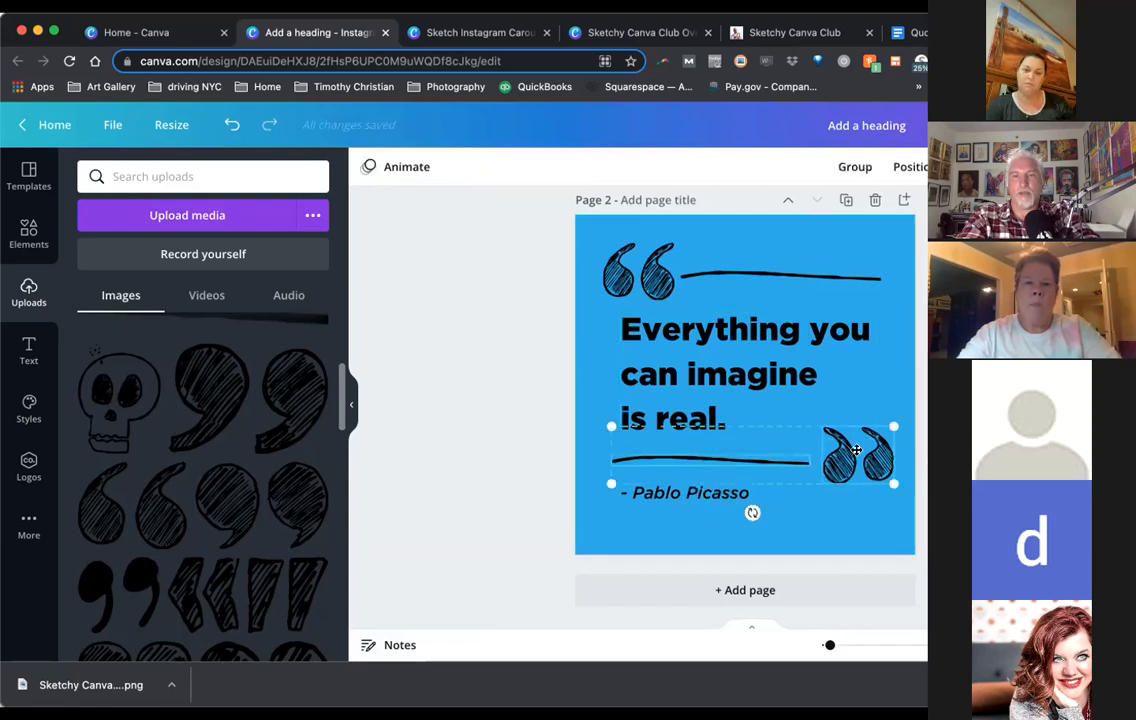
left_click_drag(856, 441, 856, 452)
key("Escape")
left_click_drag(690, 492, 690, 505)
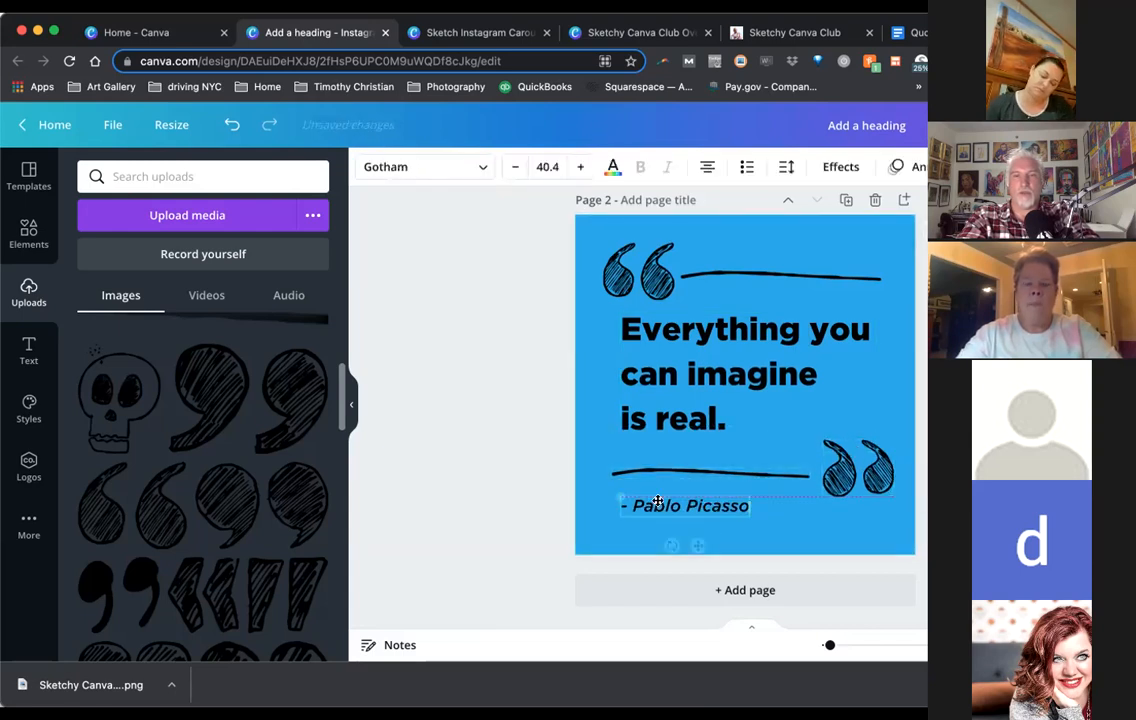
Nudge the quote text block down slightly between the upper and lower sketchy lines
left_click(684, 362)
left_click_drag(684, 362, 687, 358)
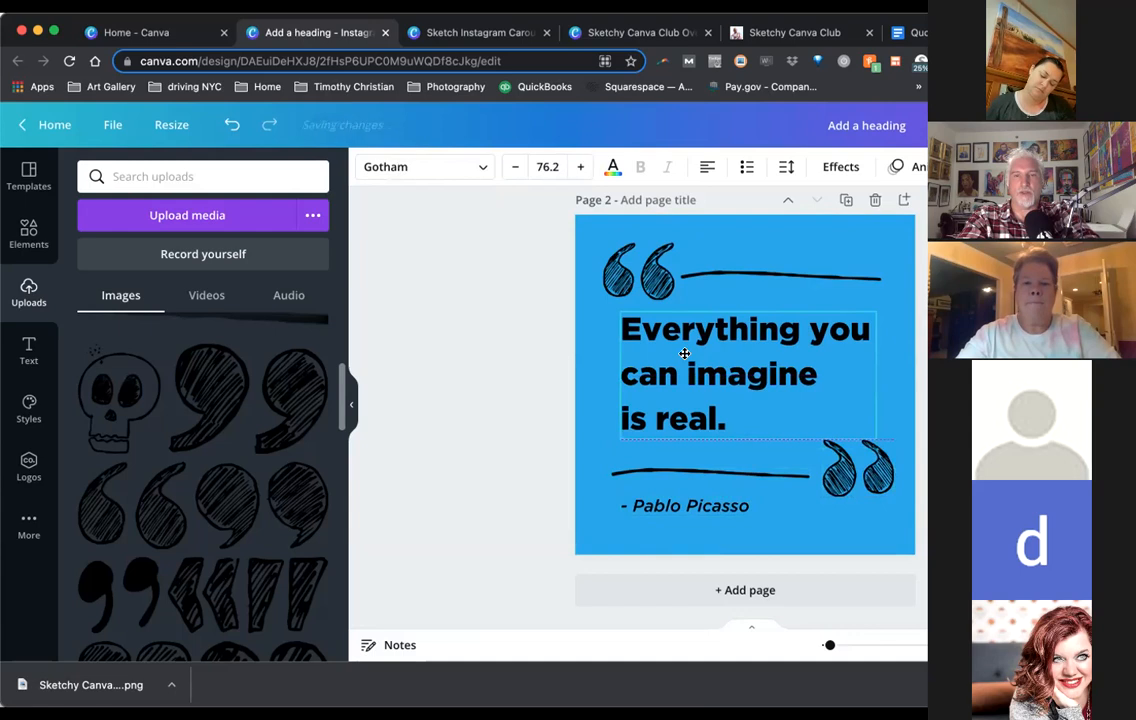
key("Down")
key("Down")
key("Down")
left_click(898, 349)
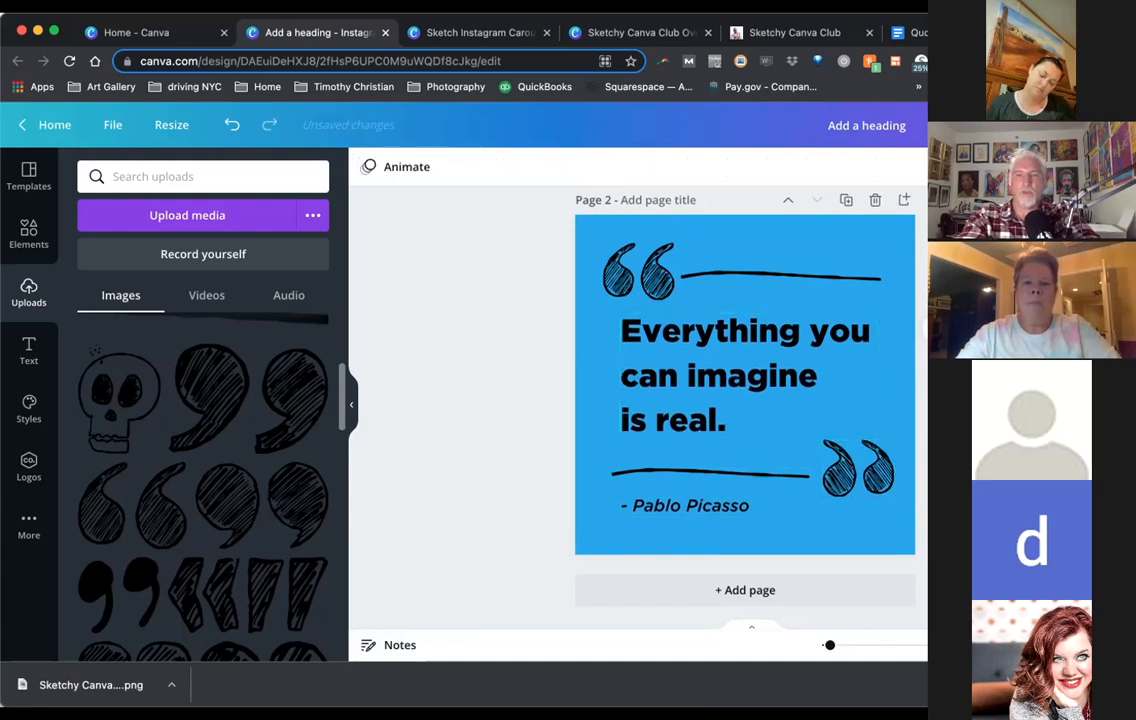
Change the quote text color on page 2 to white
left_click(705, 368)
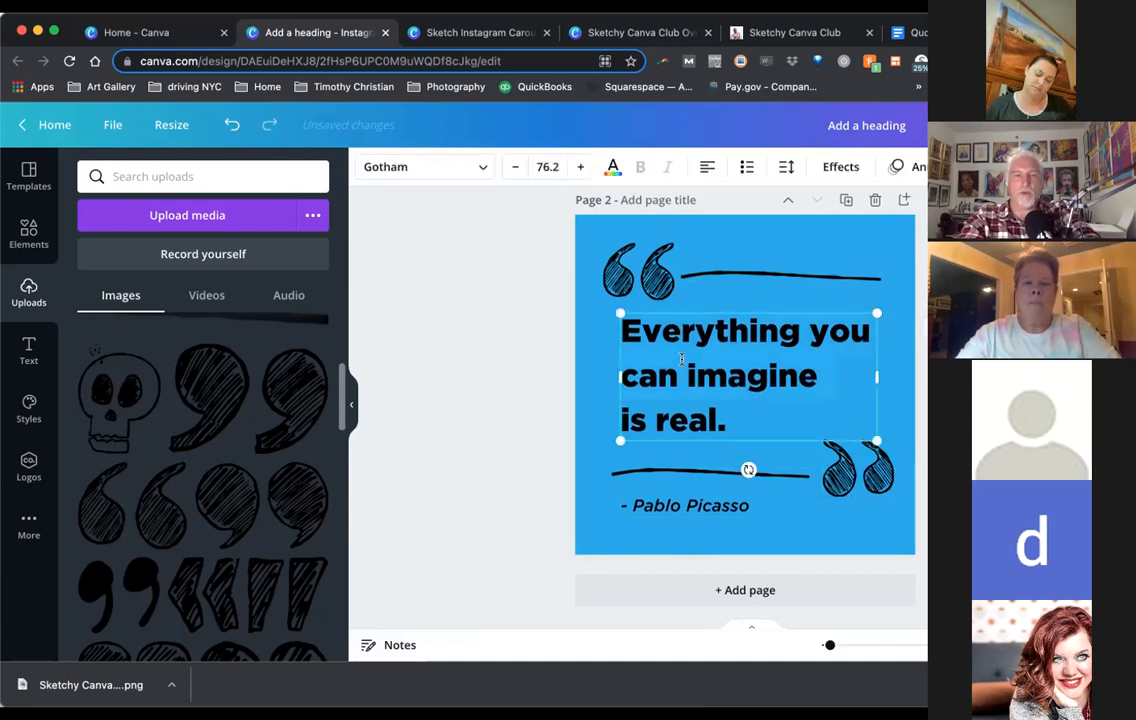
left_click(613, 167)
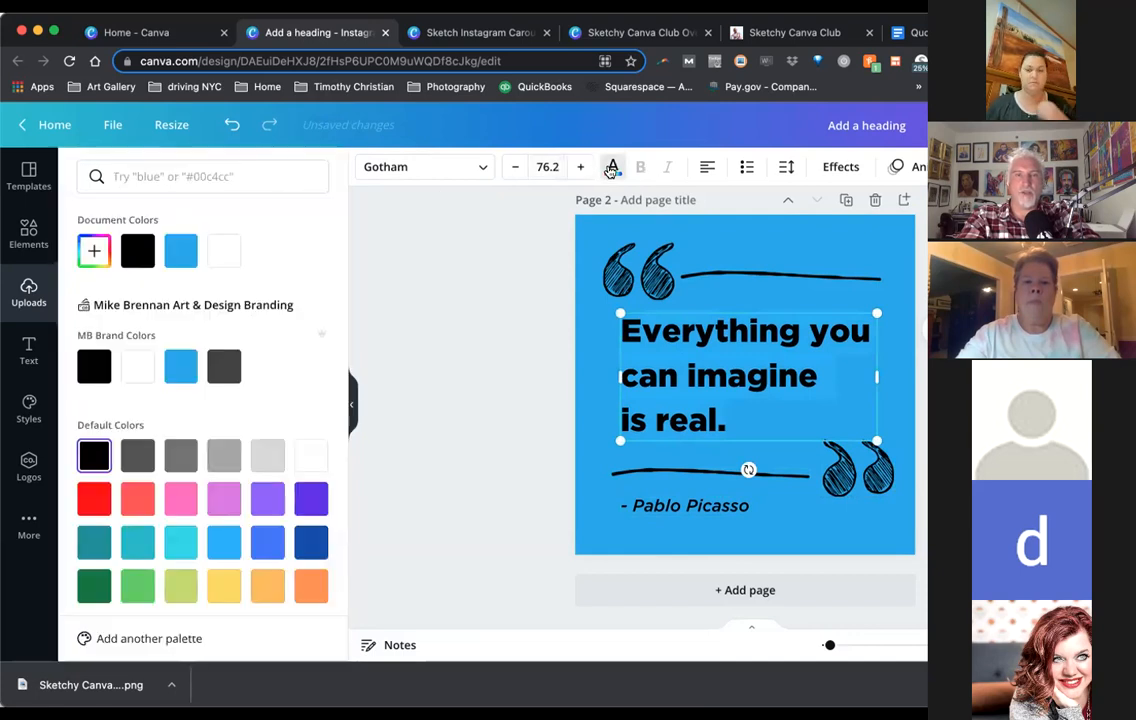
left_click(222, 251)
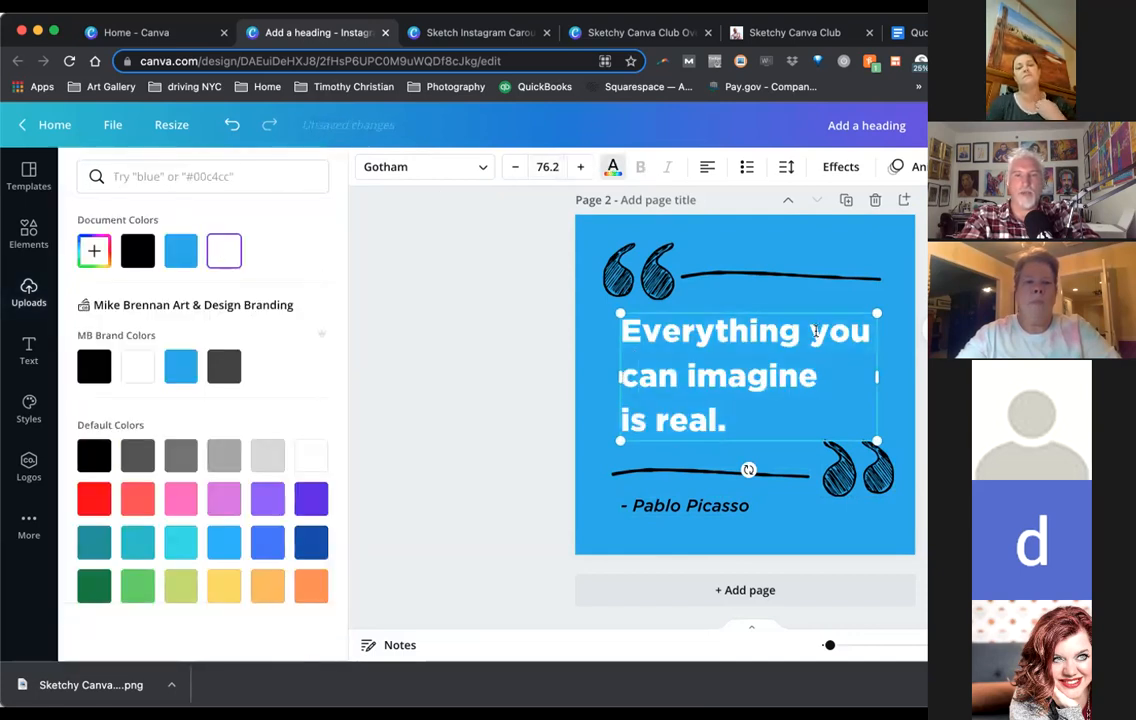
Recolor the upper and lower sketchy lines white
left_click(783, 278)
left_click(367, 167)
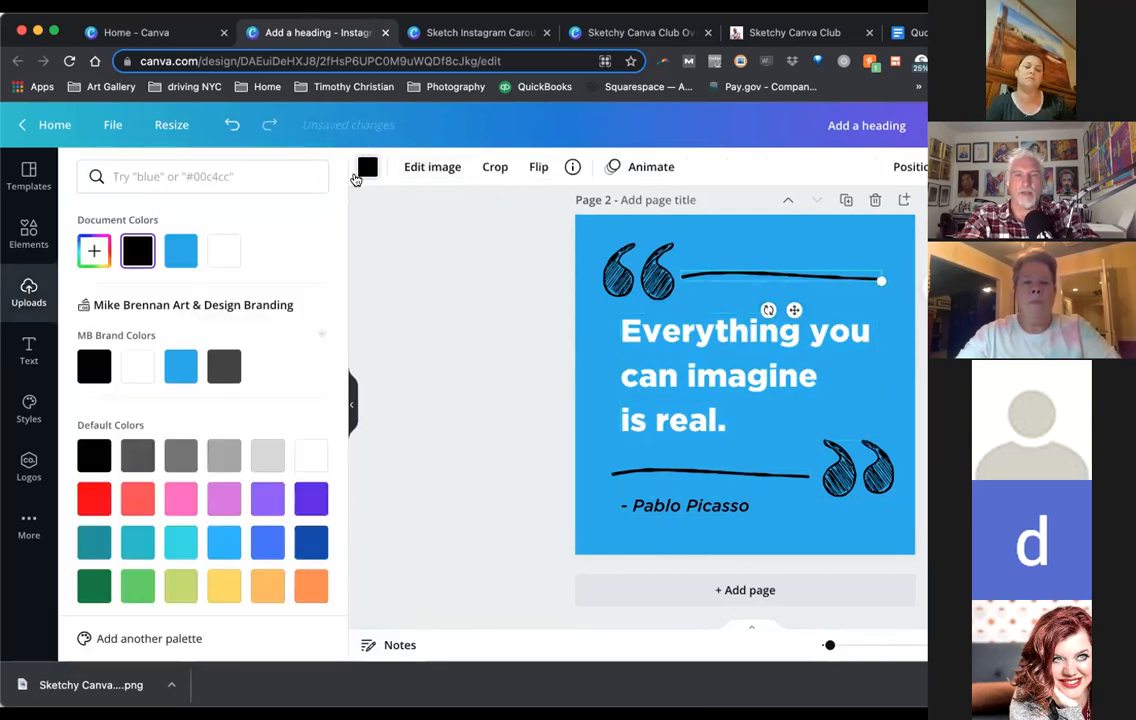
left_click(224, 251)
left_click(745, 474)
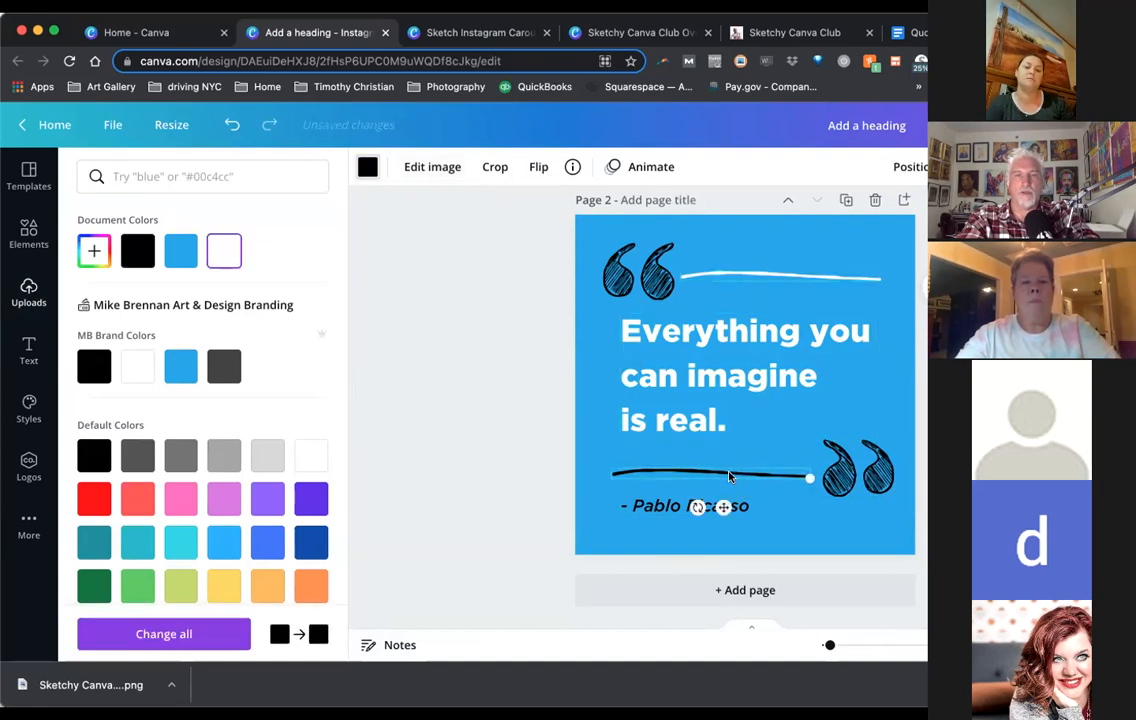
left_click(224, 251)
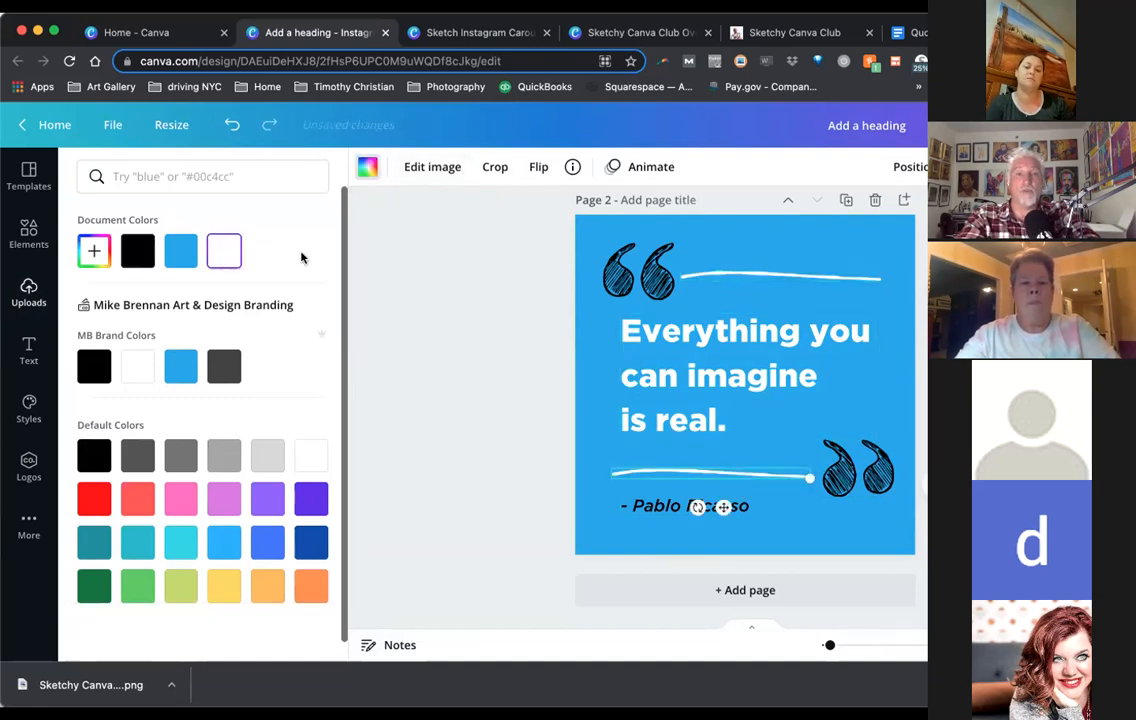
Recolor the closing and opening sketchy quotation marks white
left_click(835, 489)
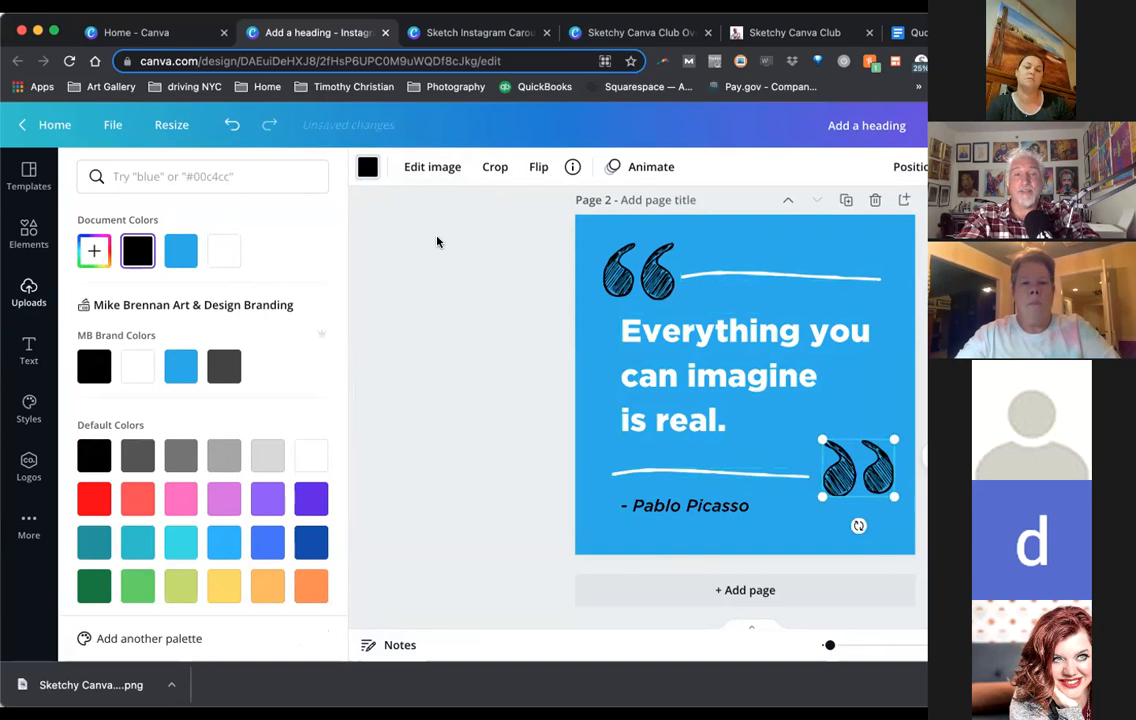
left_click(366, 168)
left_click(366, 168)
left_click(224, 251)
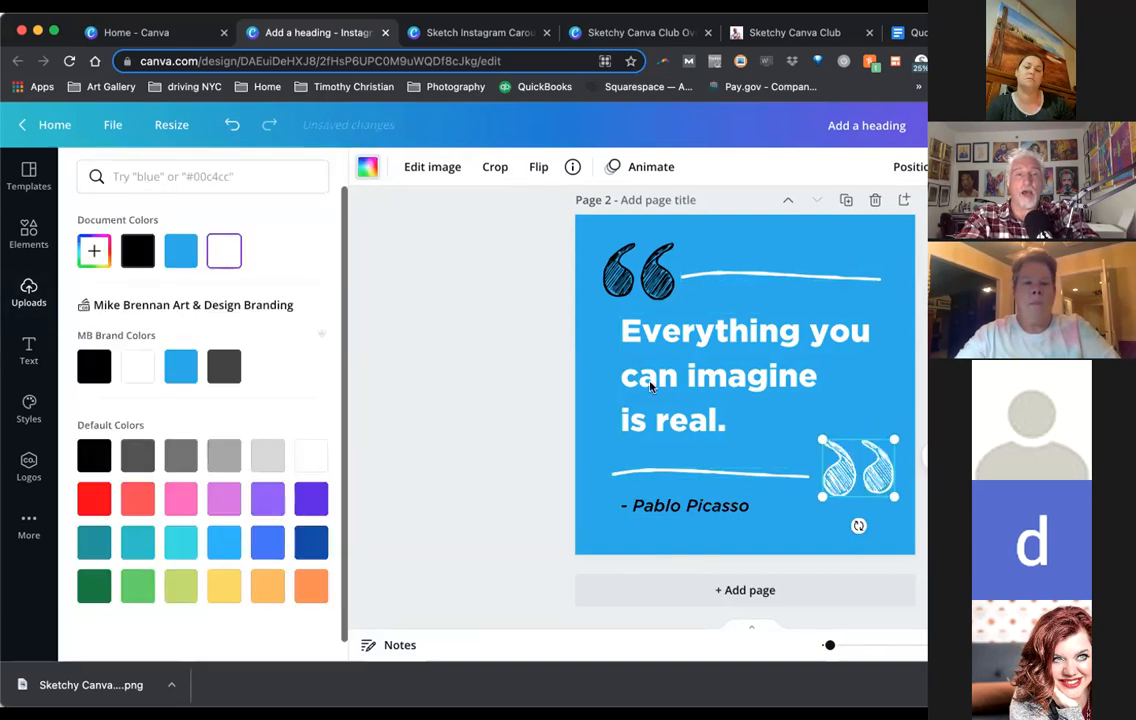
left_click(615, 265)
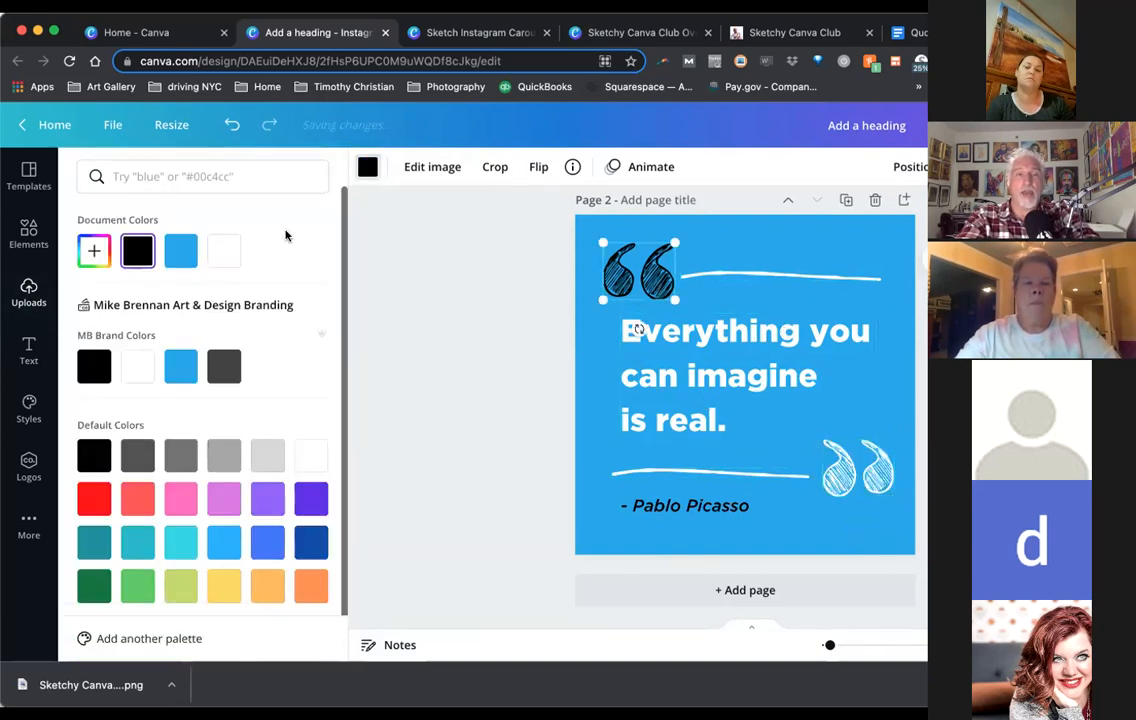
left_click(224, 251)
Change the “- Pablo Picasso” credit's text color to white
left_click(650, 509)
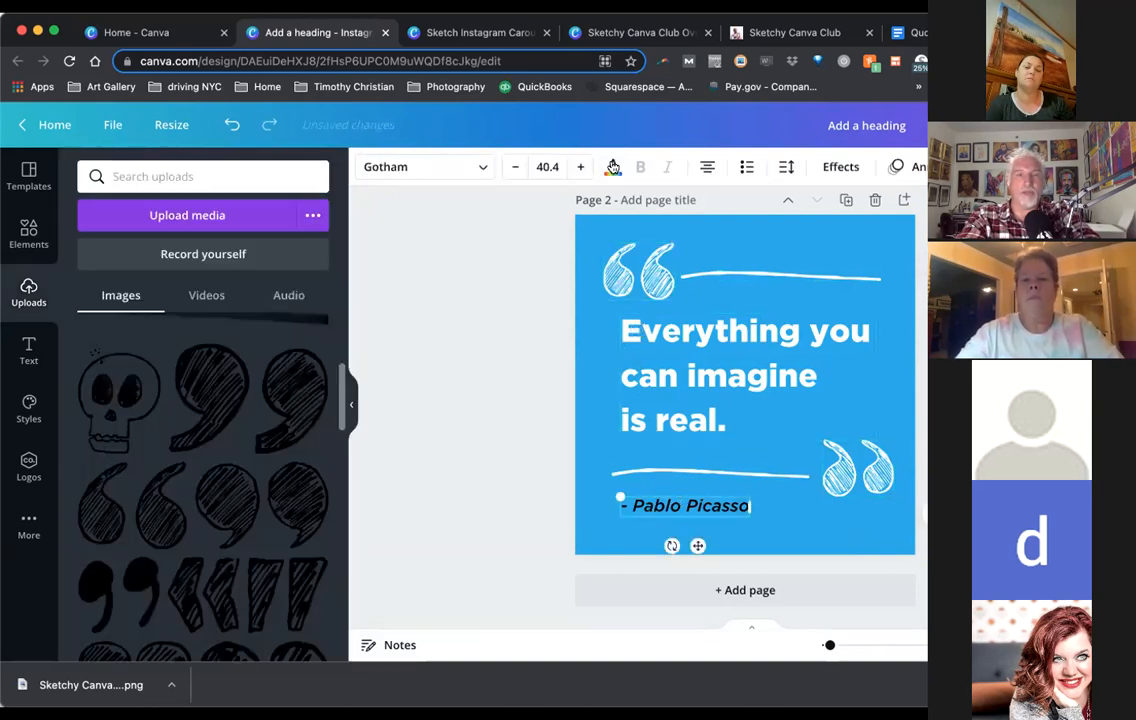
left_click(613, 166)
left_click(224, 251)
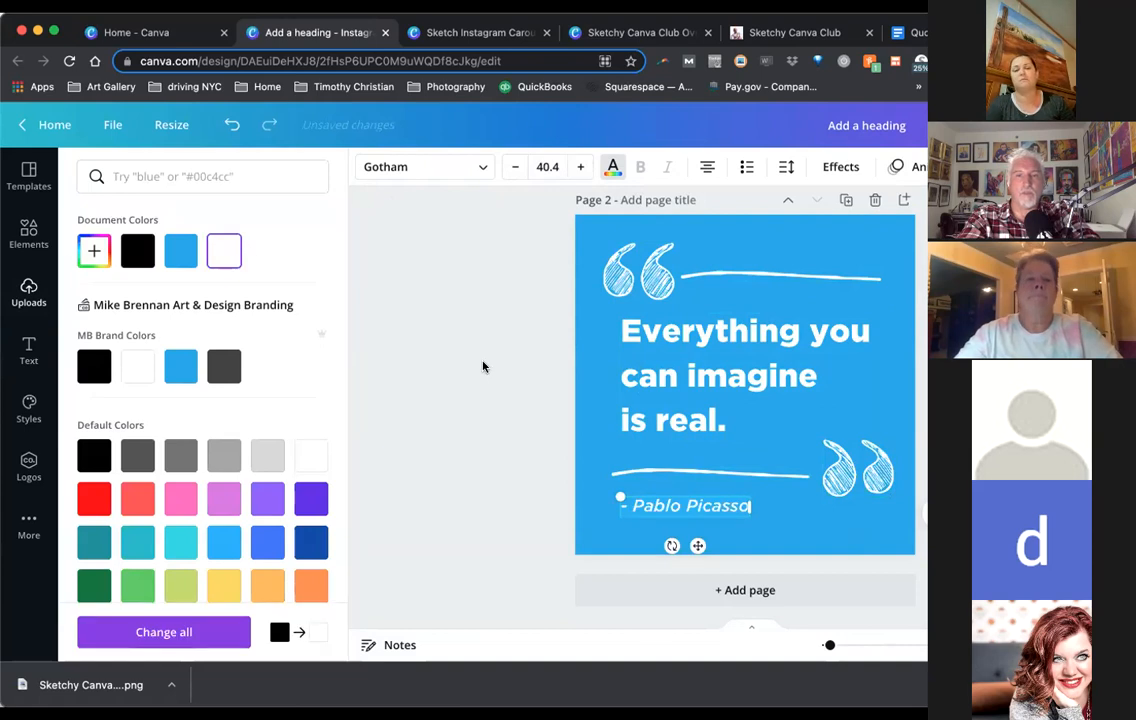
left_click(483, 366)
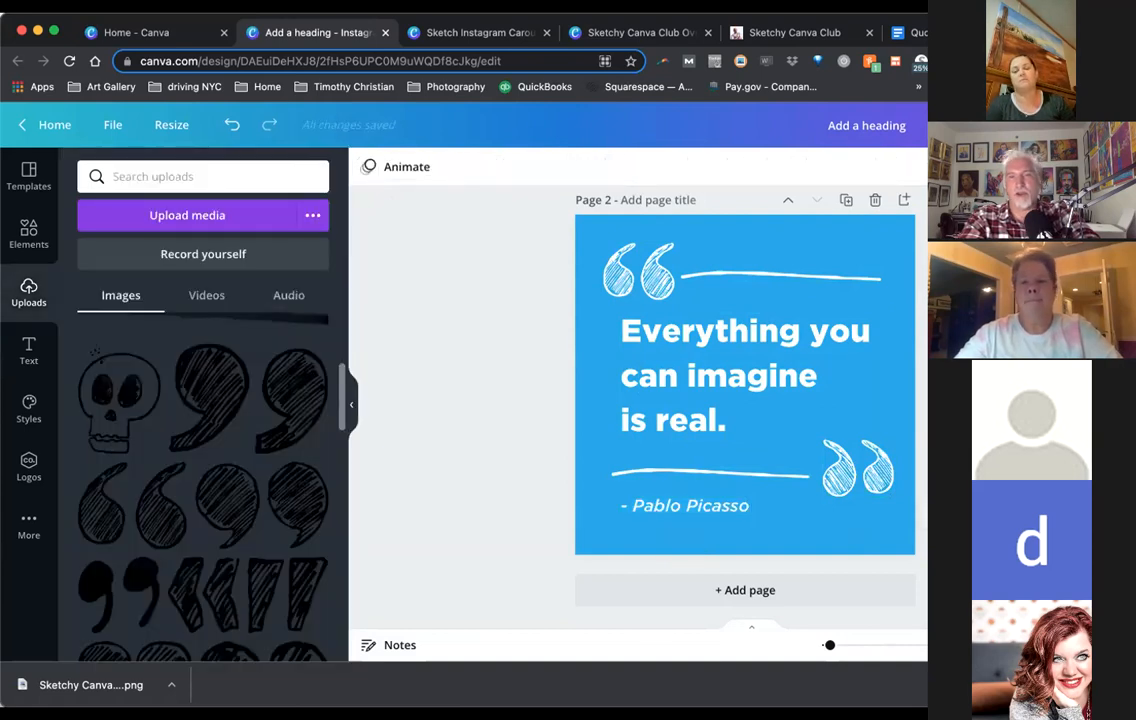
Compare the page 1 design with the white quote design on page 2
scroll(710, 284, "up", 5)
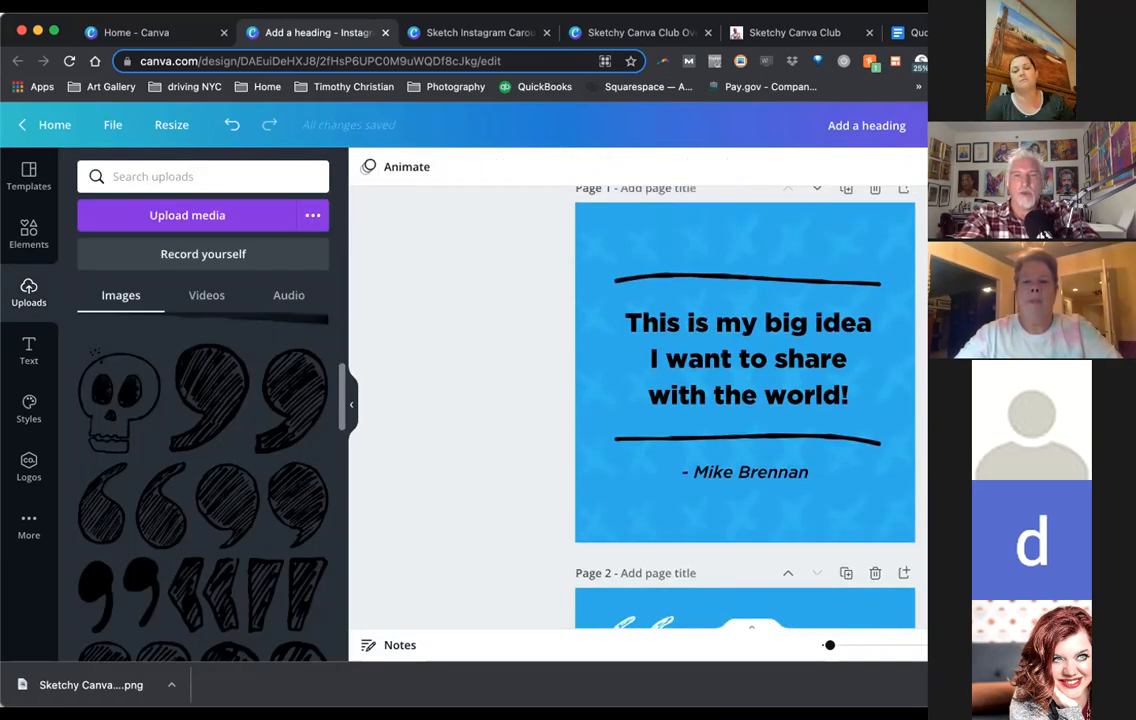
scroll(806, 446, "down", 5)
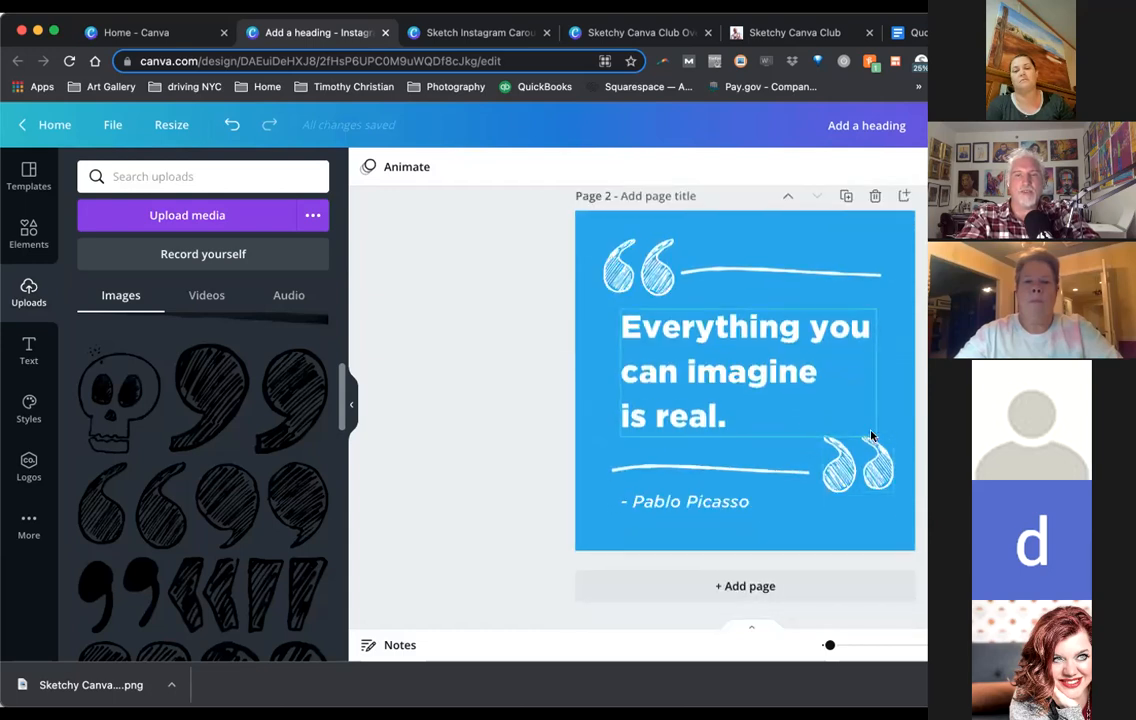
scroll(745, 430, "up", 1)
scroll(745, 400, "up", 5)
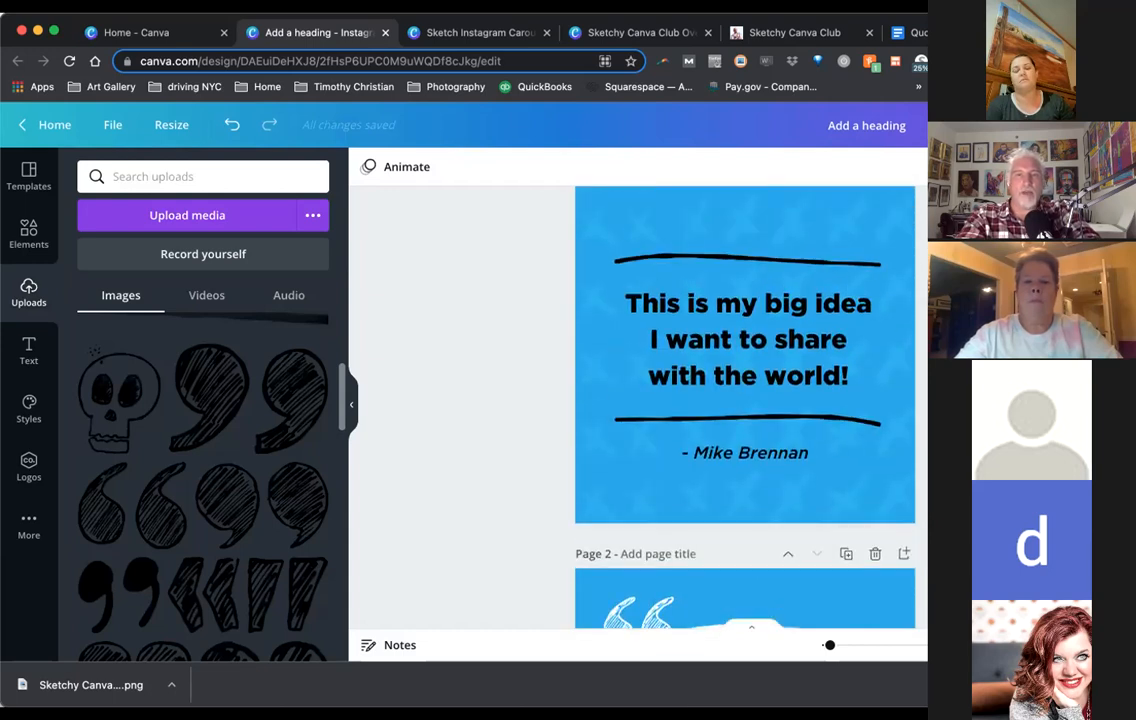
scroll(745, 400, "down", 2)
scroll(745, 400, "down", 4)
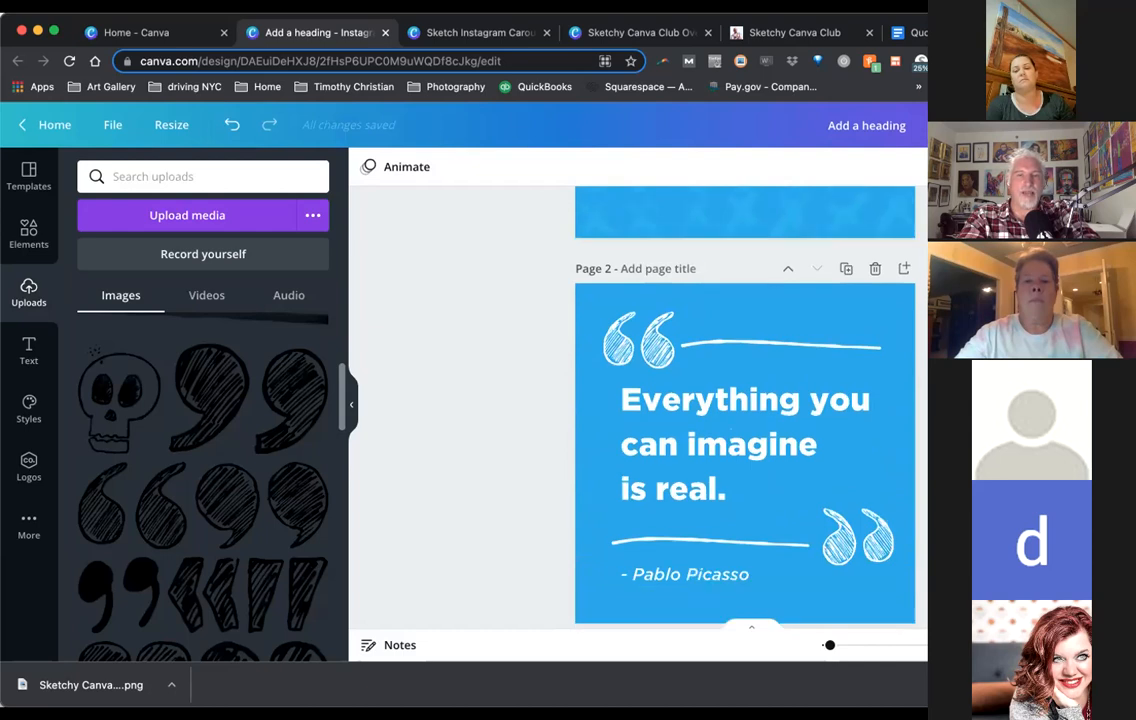
scroll(745, 430, "down", 1)
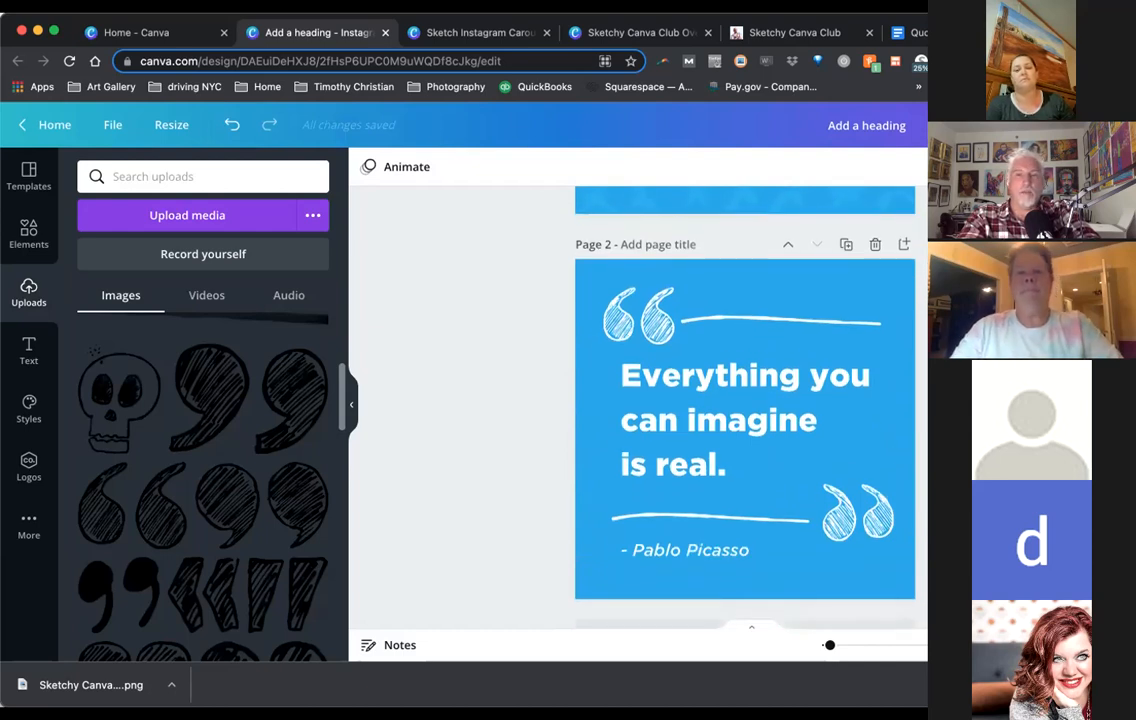
scroll(900, 436, "down", 1)
Reduce the “- Pablo Picasso” credit's font size to 35.4
left_click(781, 505)
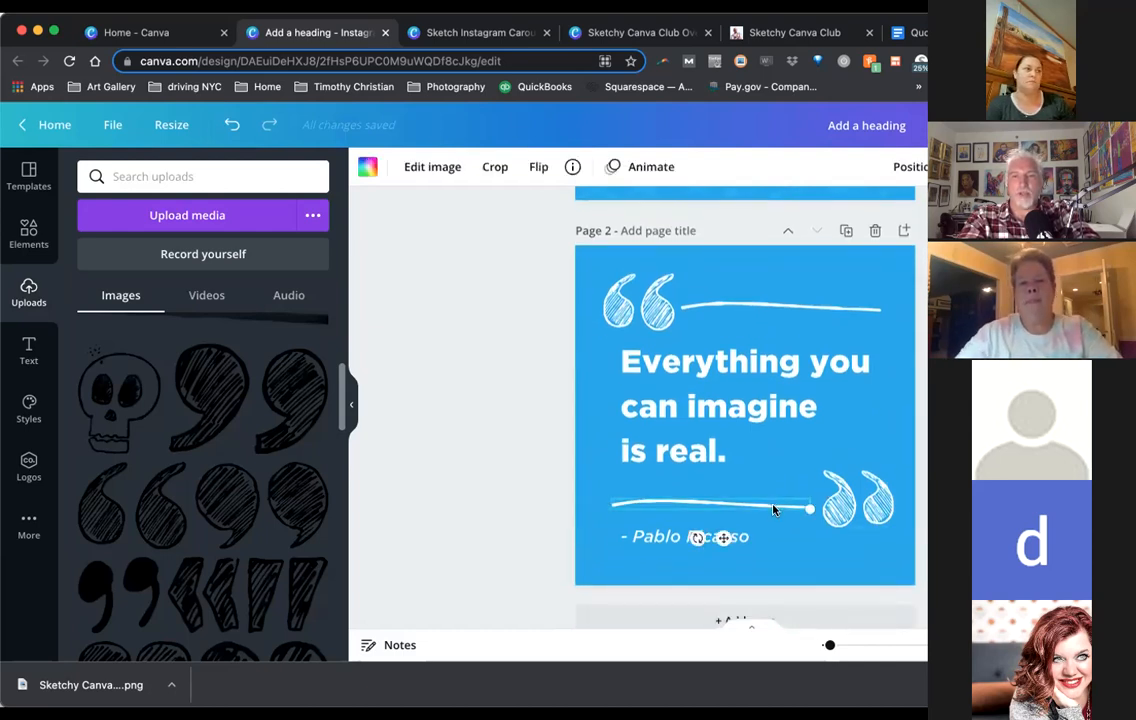
left_click(655, 540)
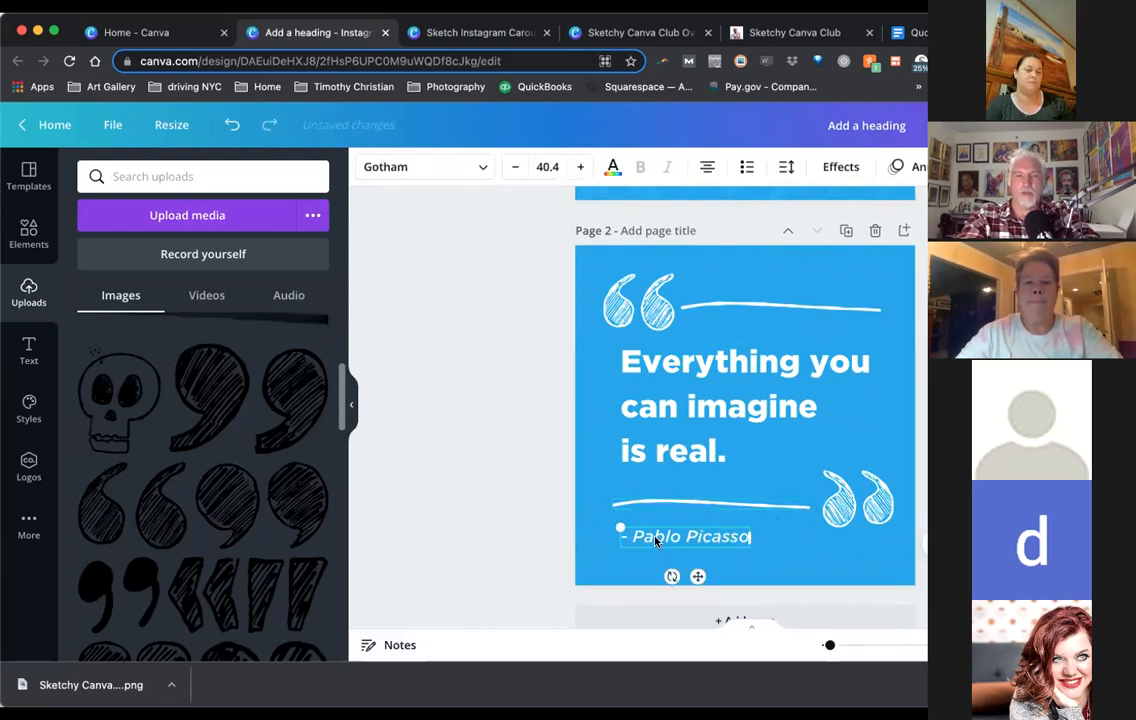
left_click(509, 167)
left_click(509, 167)
left_click(509, 167)
left_click(509, 167)
left_click(509, 167)
left_click(503, 505)
left_click(666, 540)
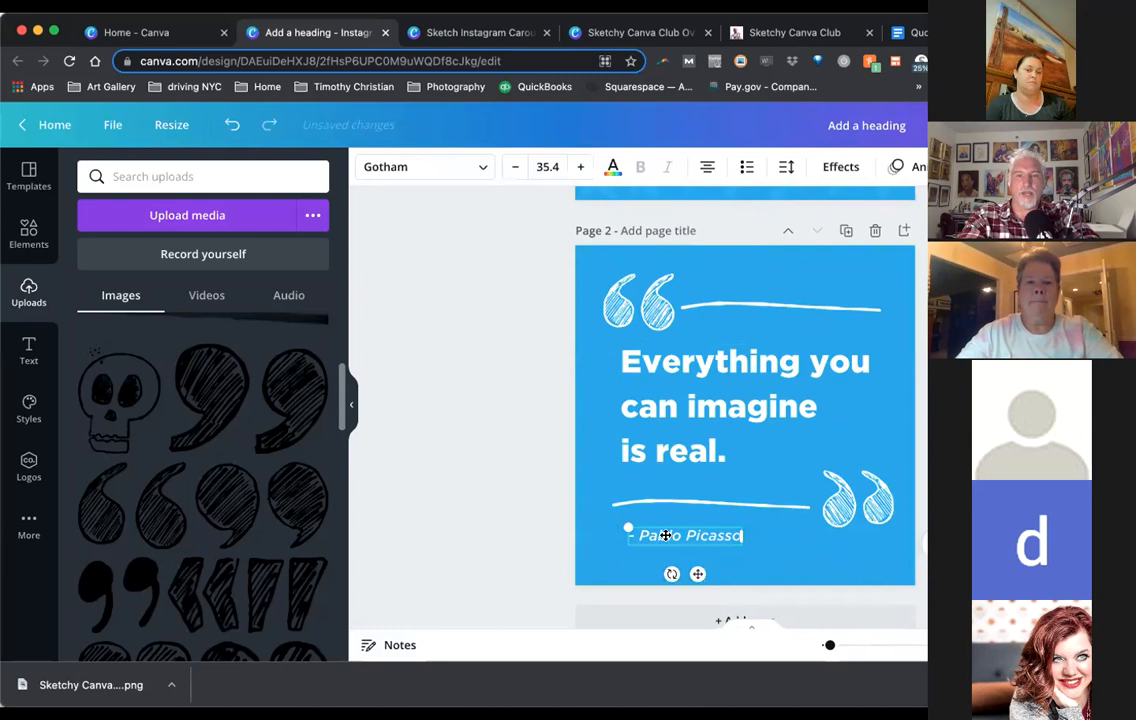
key("Escape")
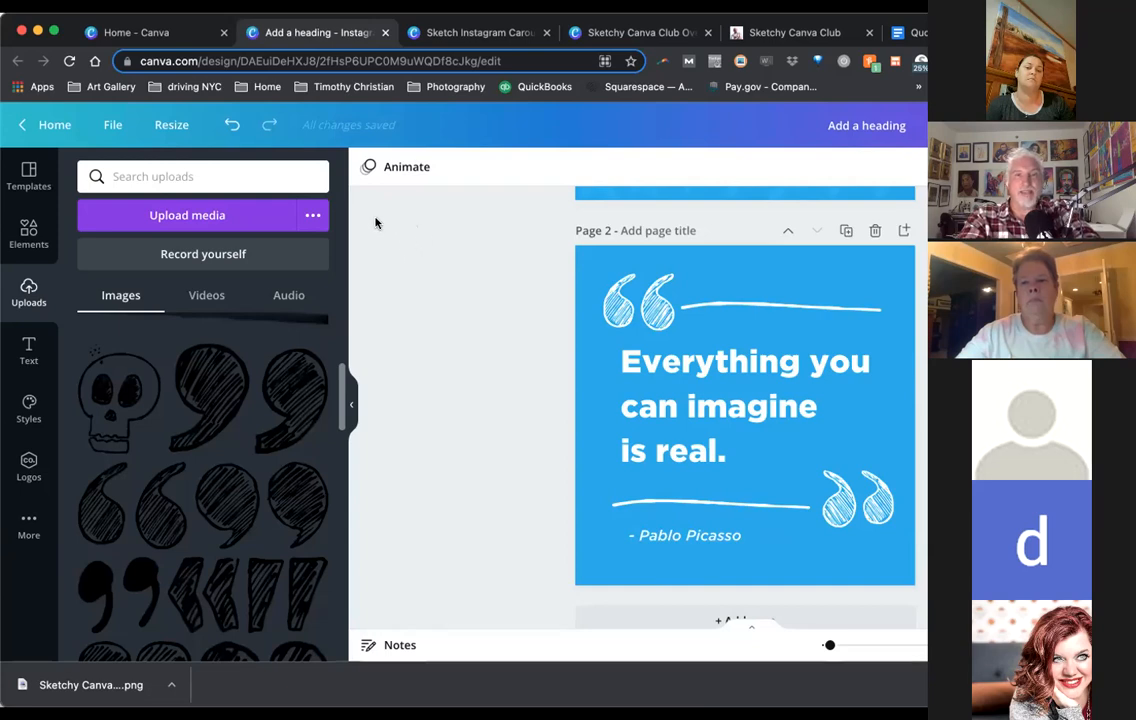
Show the rulers and place a vertical guide along the left edge of the opening quotation marks, at about 89 px
left_click(118, 125)
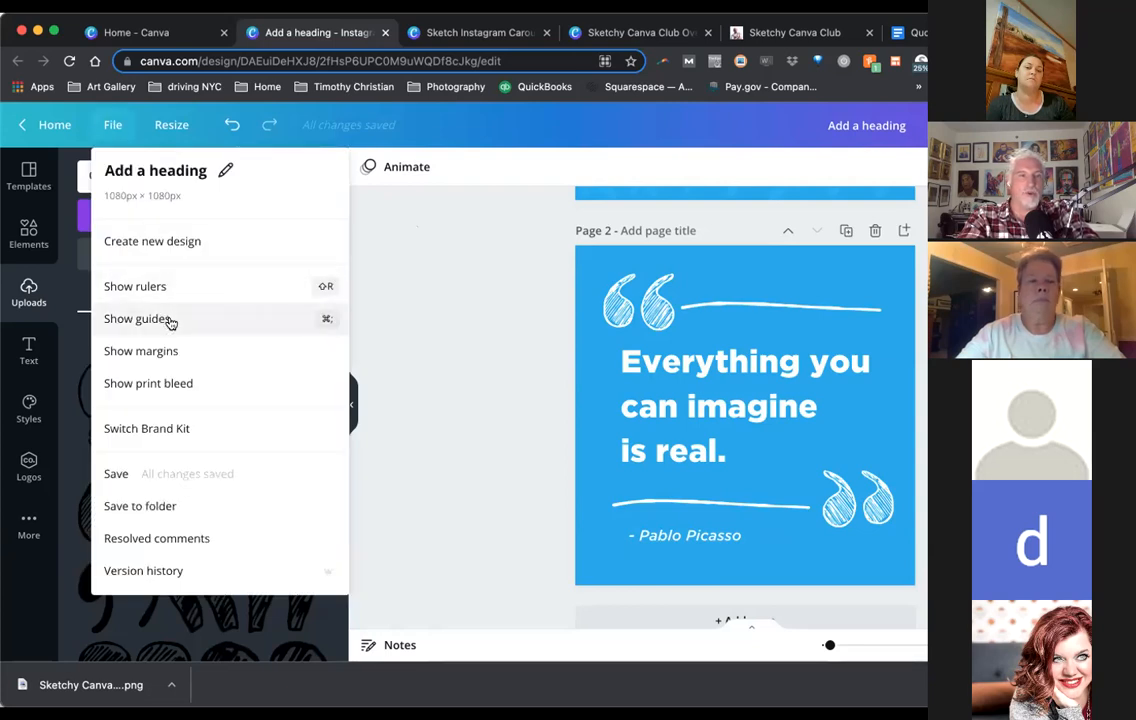
left_click(256, 289)
left_click_drag(360, 287, 614, 322)
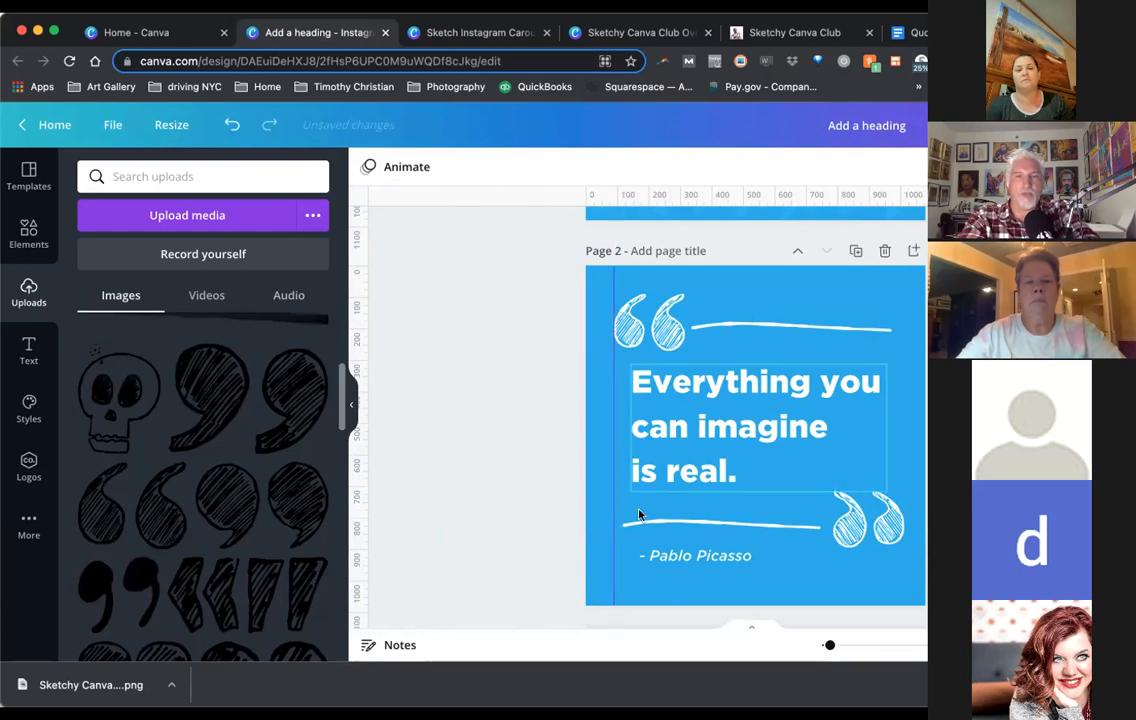
Extend the lower line's left end to the vertical guide, making the line about 658 px wide
left_click(620, 521)
left_click_drag(620, 527, 614, 529)
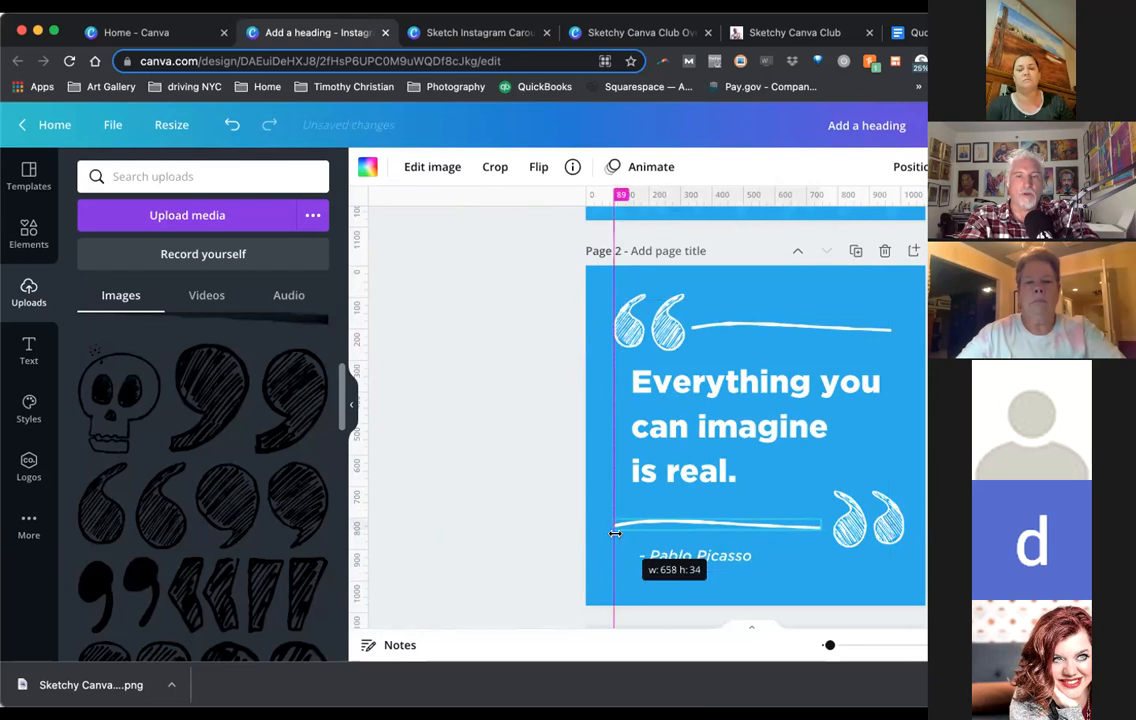
left_click(517, 470)
Place a second vertical guide along the right edge of the closing quotation marks and extend the upper line's right end to it
left_click_drag(358, 318, 904, 420)
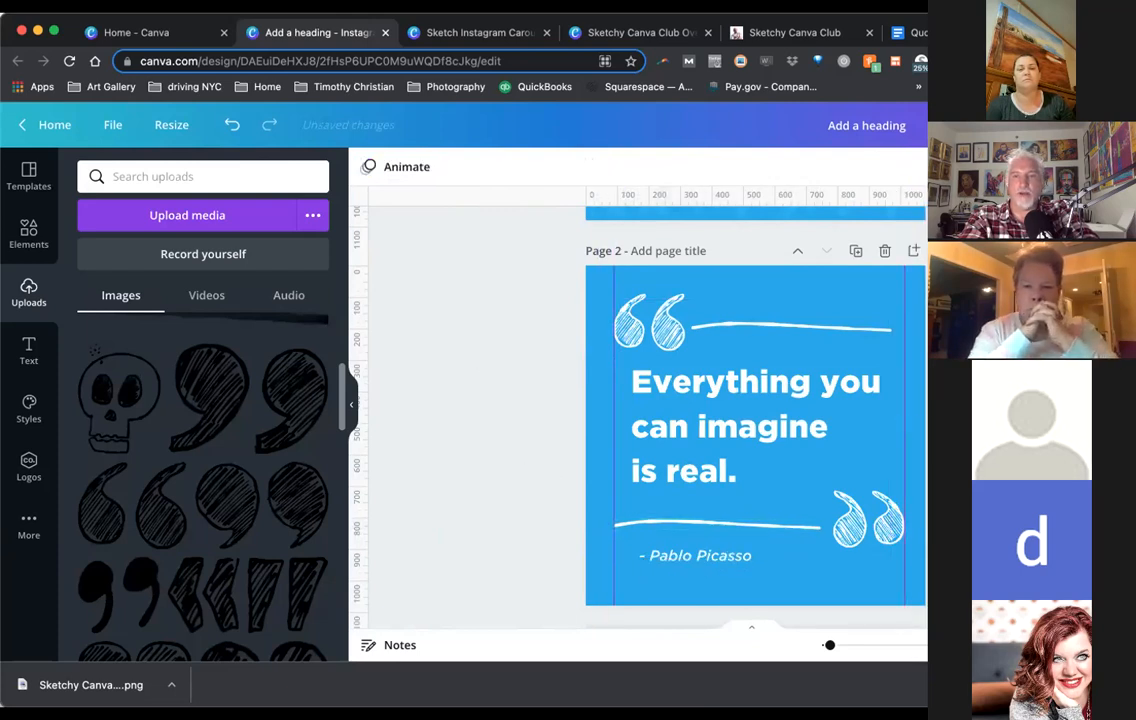
left_click(870, 328)
left_click_drag(890, 325, 903, 315)
left_click(926, 312)
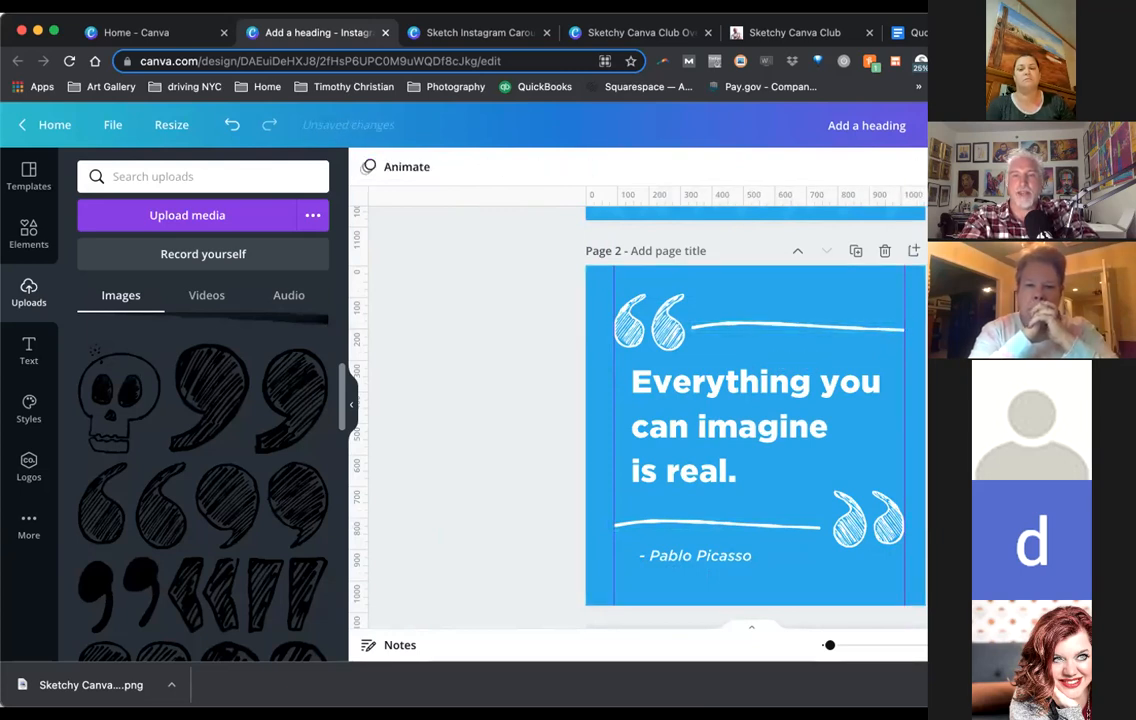
Pull the upper line's left end slightly away from the opening quotation marks, and move the author credit left to line up with the quote text
scroll(720, 320, "down", 1)
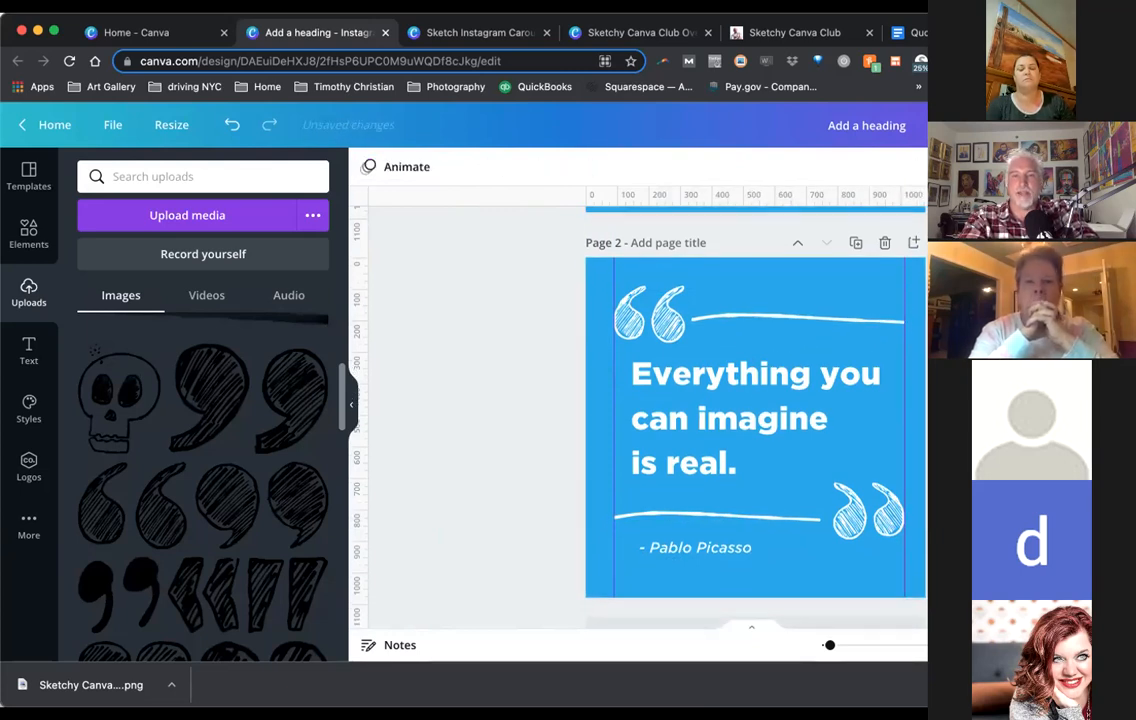
left_click(718, 319)
left_click_drag(692, 320, 697, 320)
key("Escape")
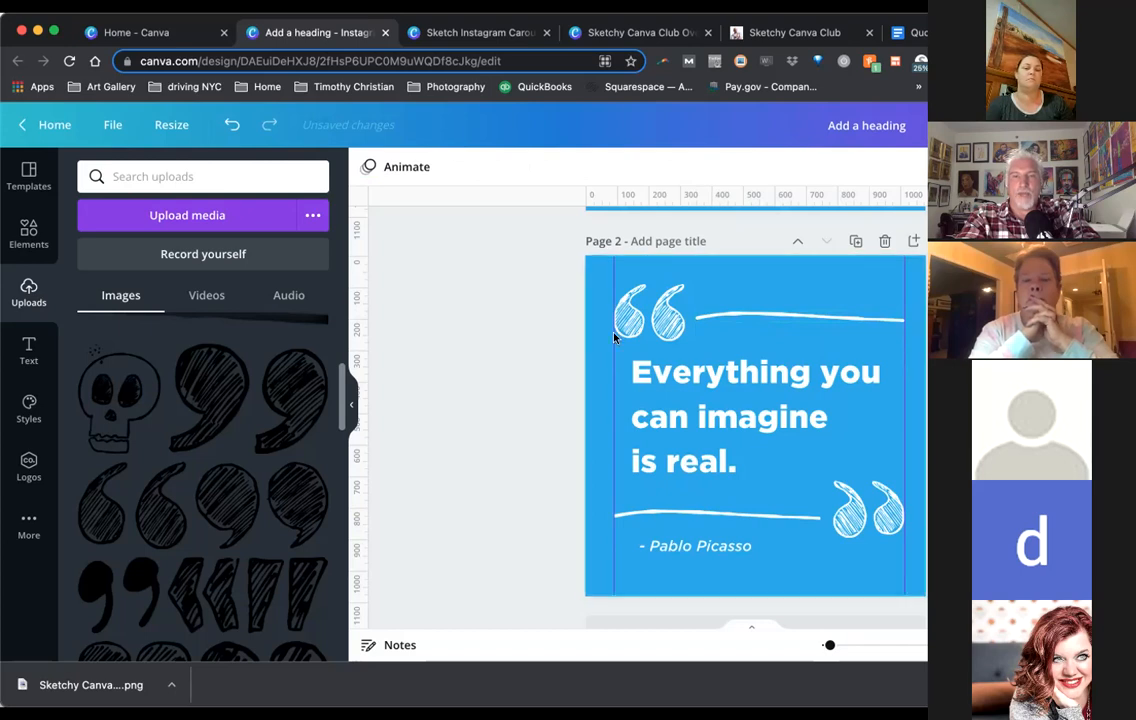
left_click_drag(667, 543, 659, 543)
left_click(498, 527)
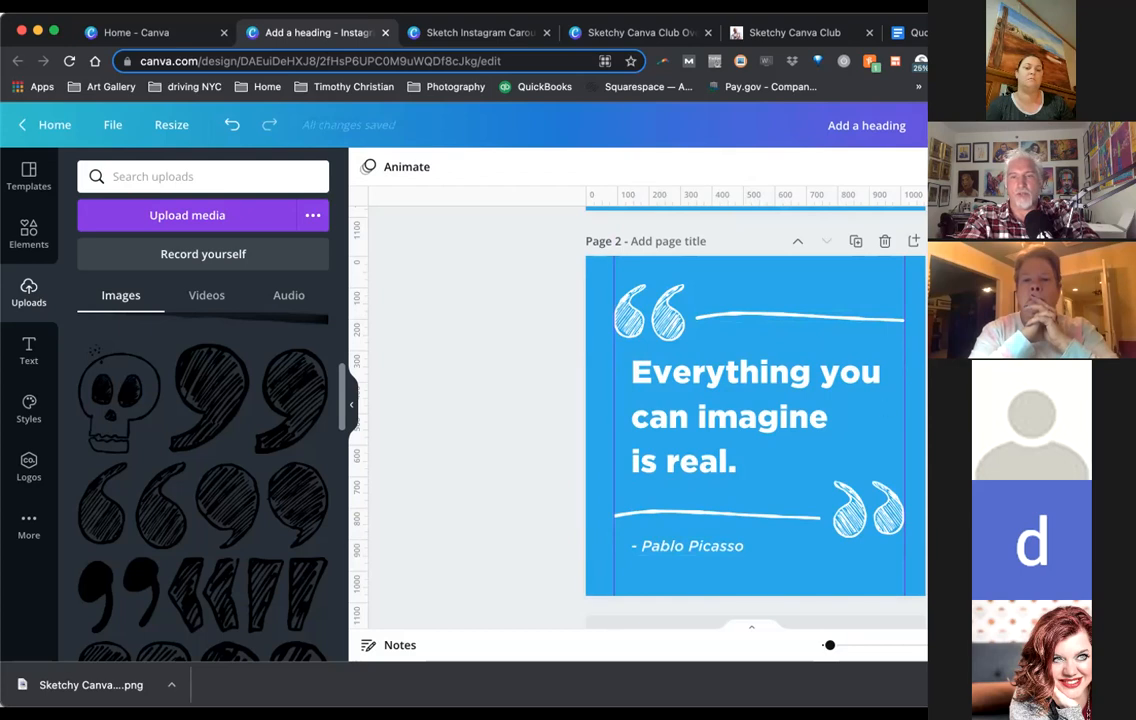
scroll(640, 410, "up", 5)
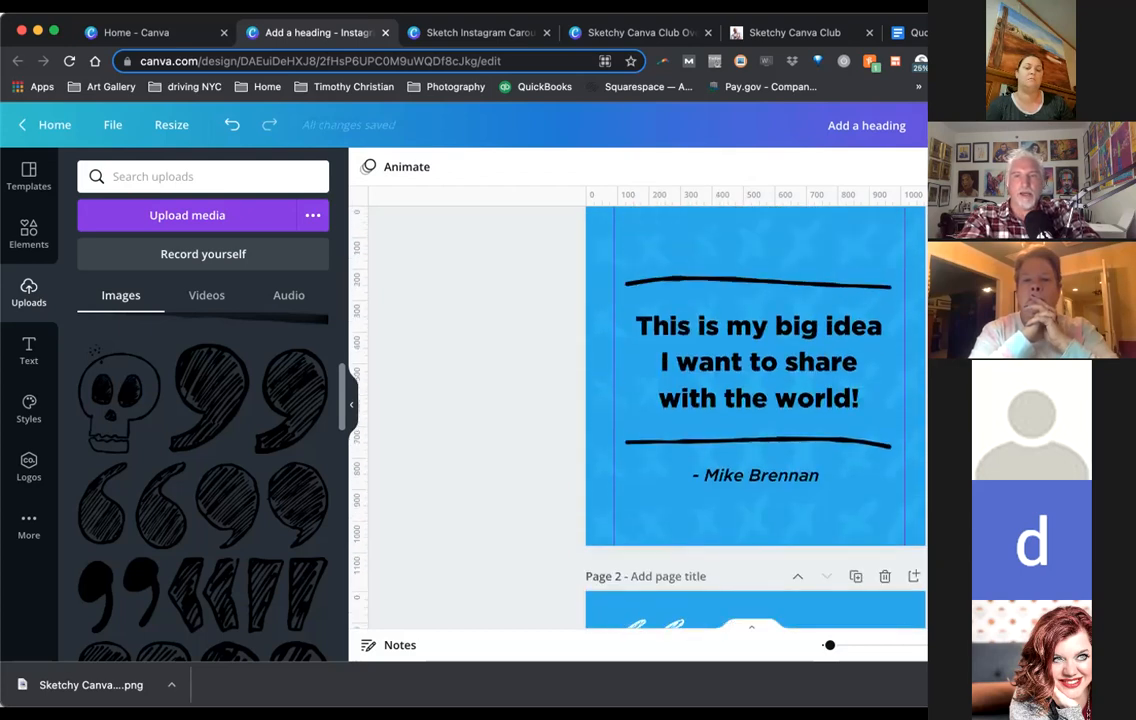
scroll(640, 410, "down", 5)
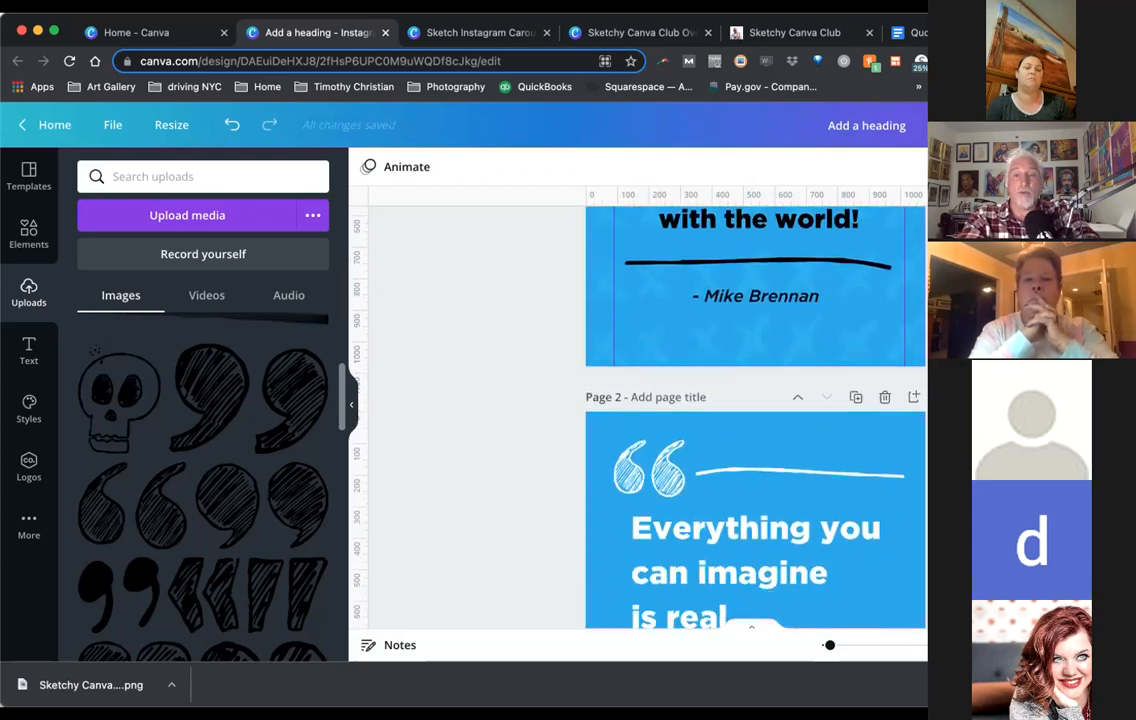
scroll(755, 410, "down", 3)
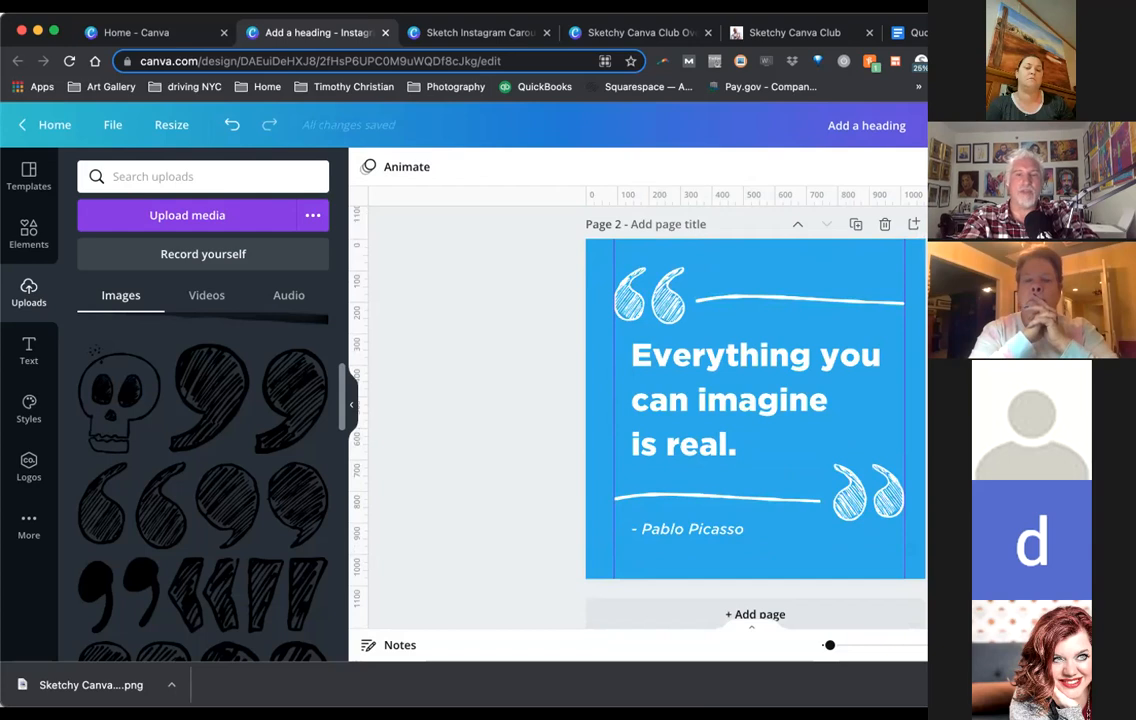
scroll(755, 400, "down", 1)
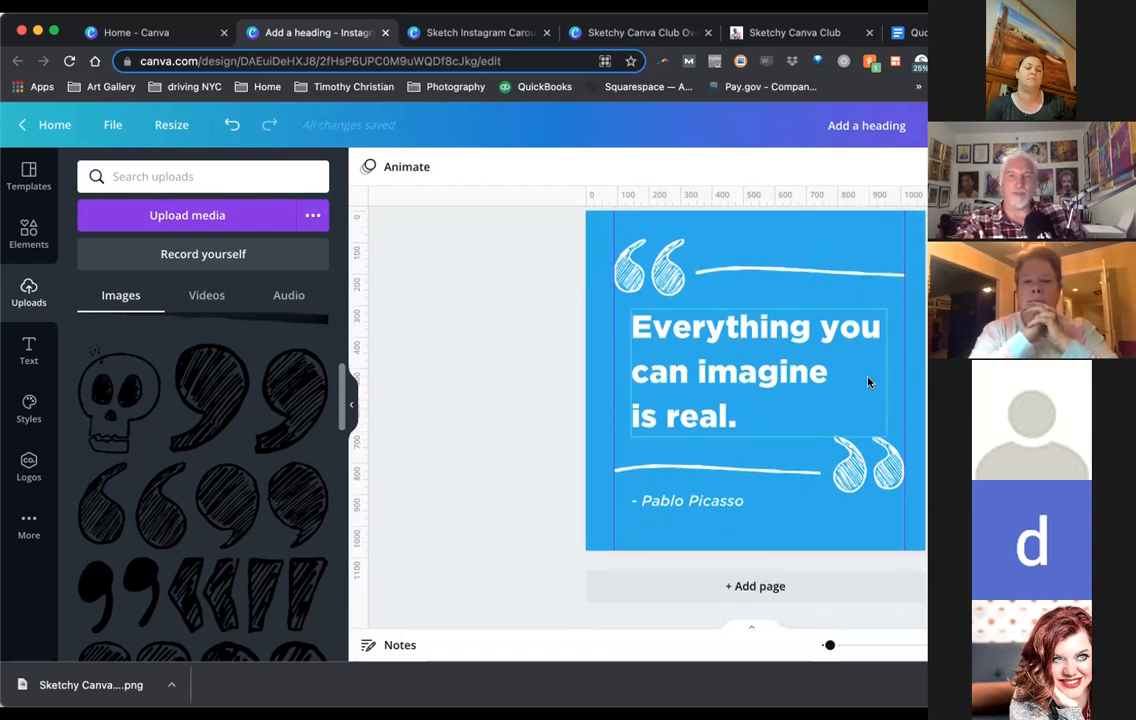
Duplicate the Pablo Picasso quote page as a new third page
scroll(868, 382, "up", 1)
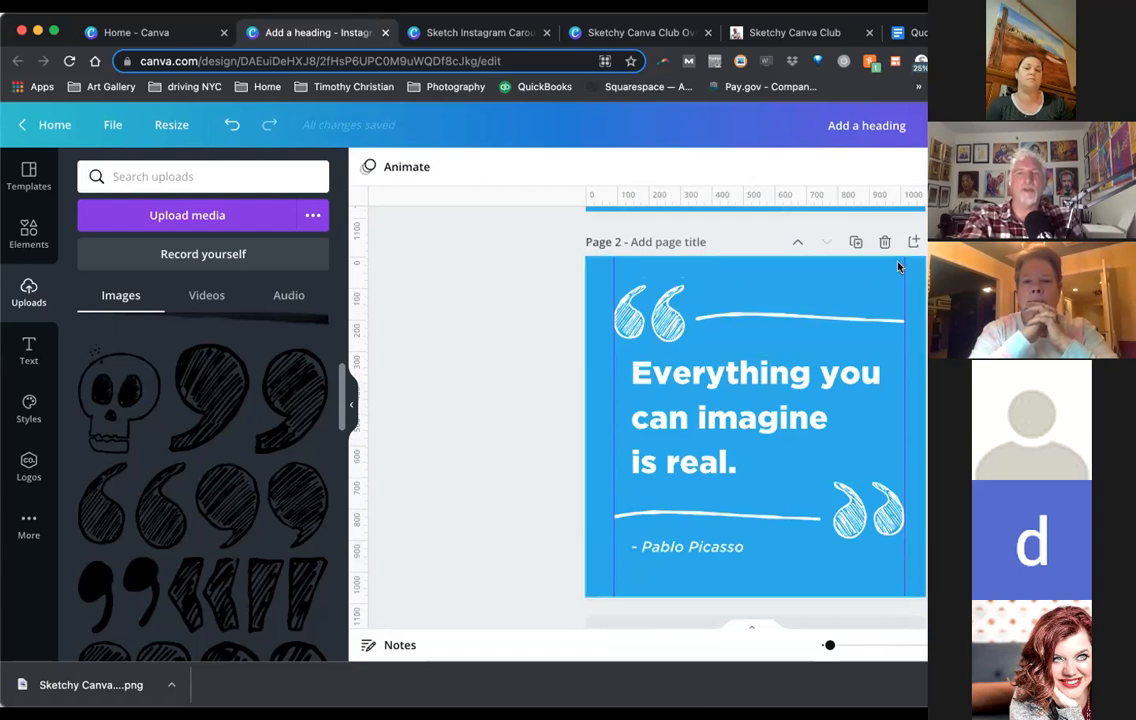
scroll(730, 298, "down", 1)
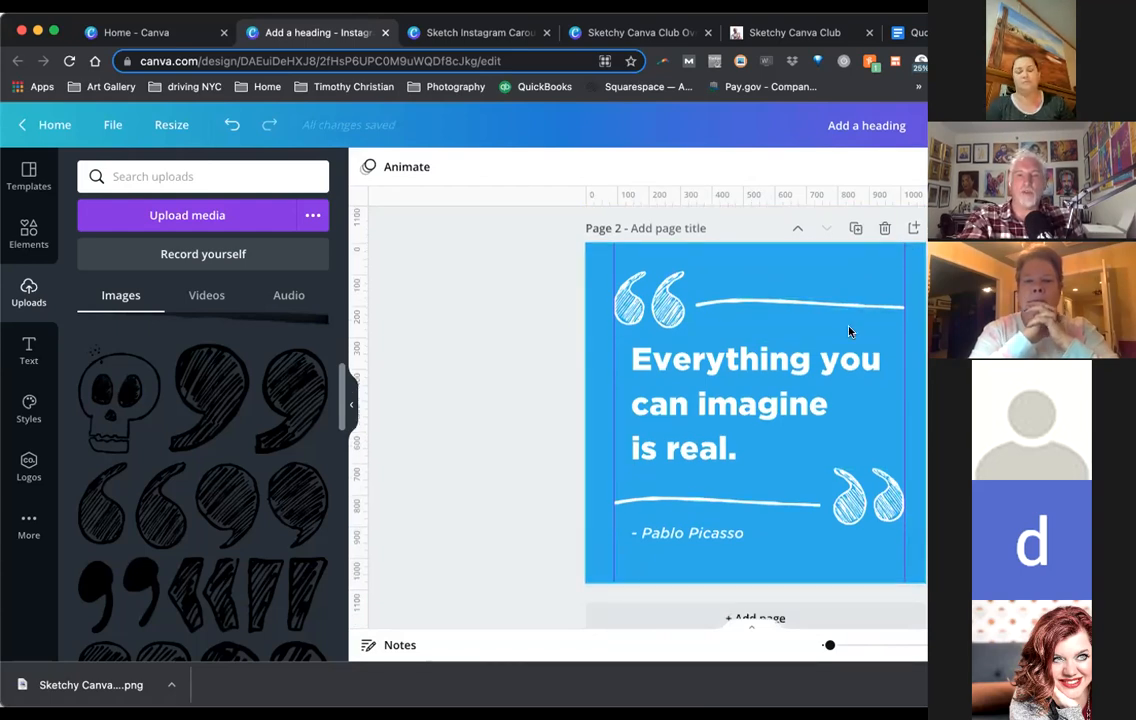
scroll(880, 331, "down", 1)
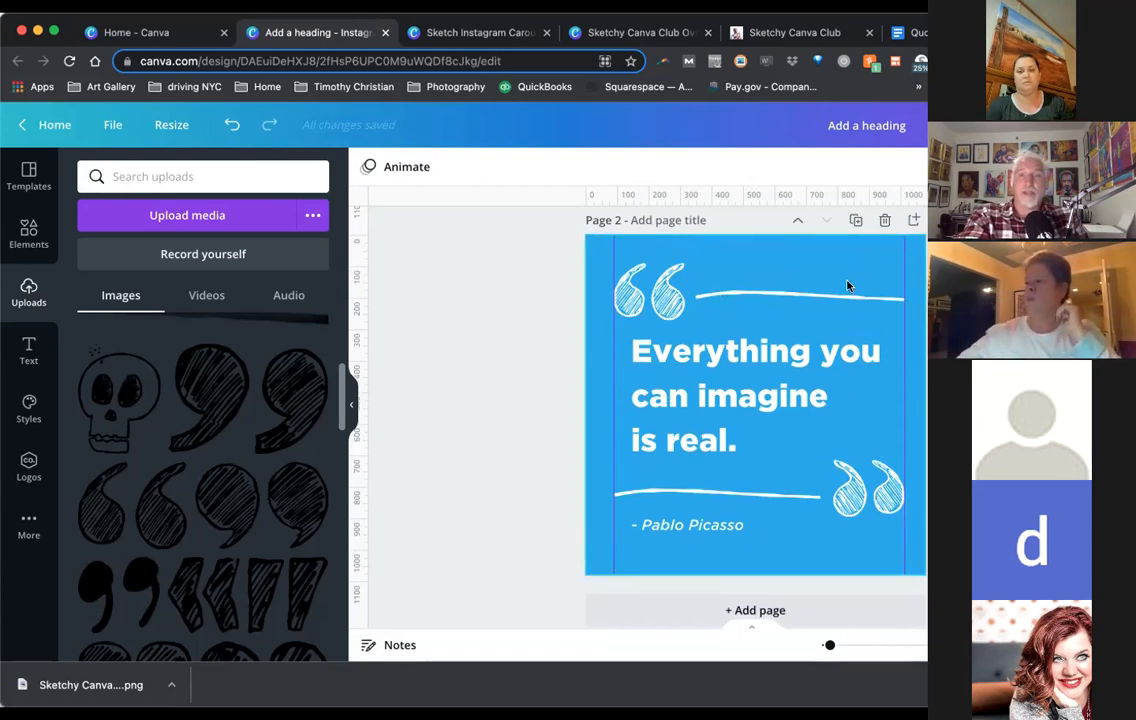
scroll(781, 373, "up", 4)
scroll(783, 373, "down", 4)
scroll(781, 376, "up", 1)
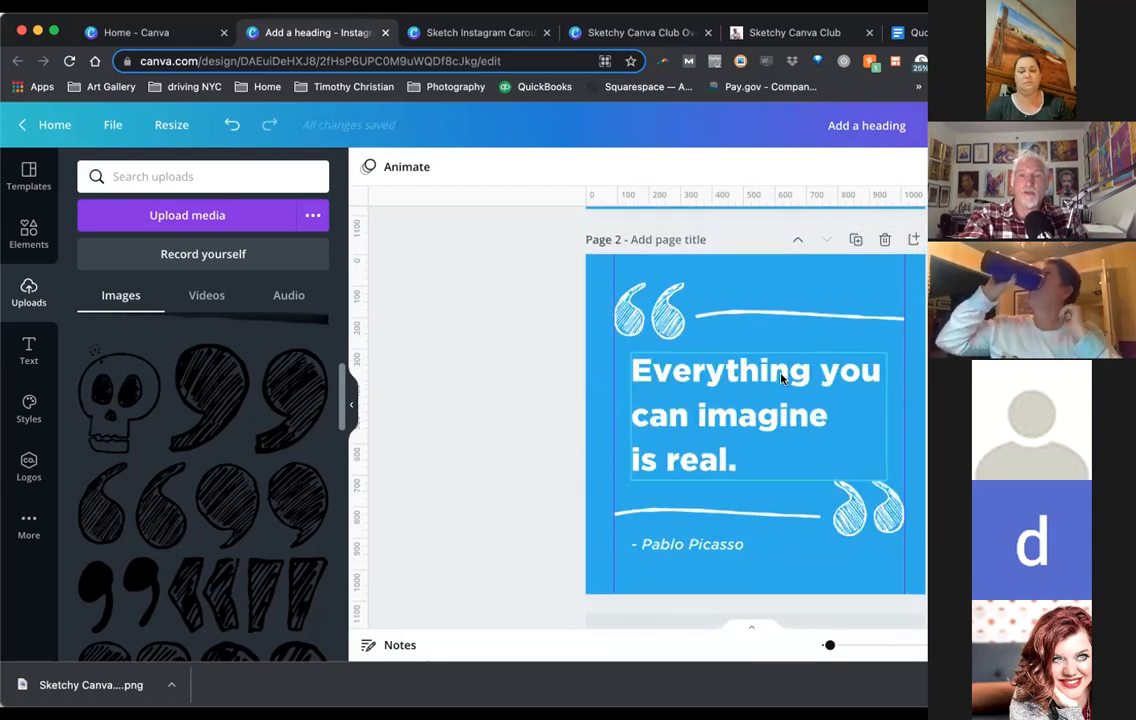
scroll(781, 376, "up", 1)
left_click(855, 322)
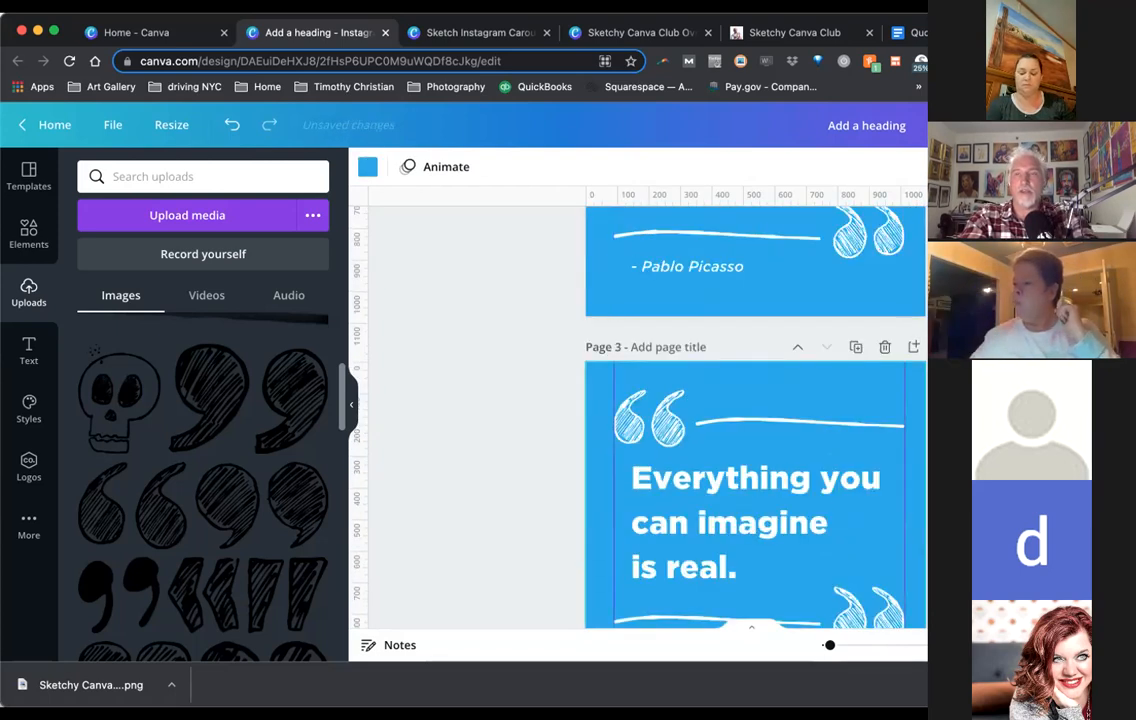
Delete all quote elements from the duplicated page and remove the vertical guides, leaving only the blue background
scroll(755, 417, "down", 1)
scroll(755, 417, "down", 1)
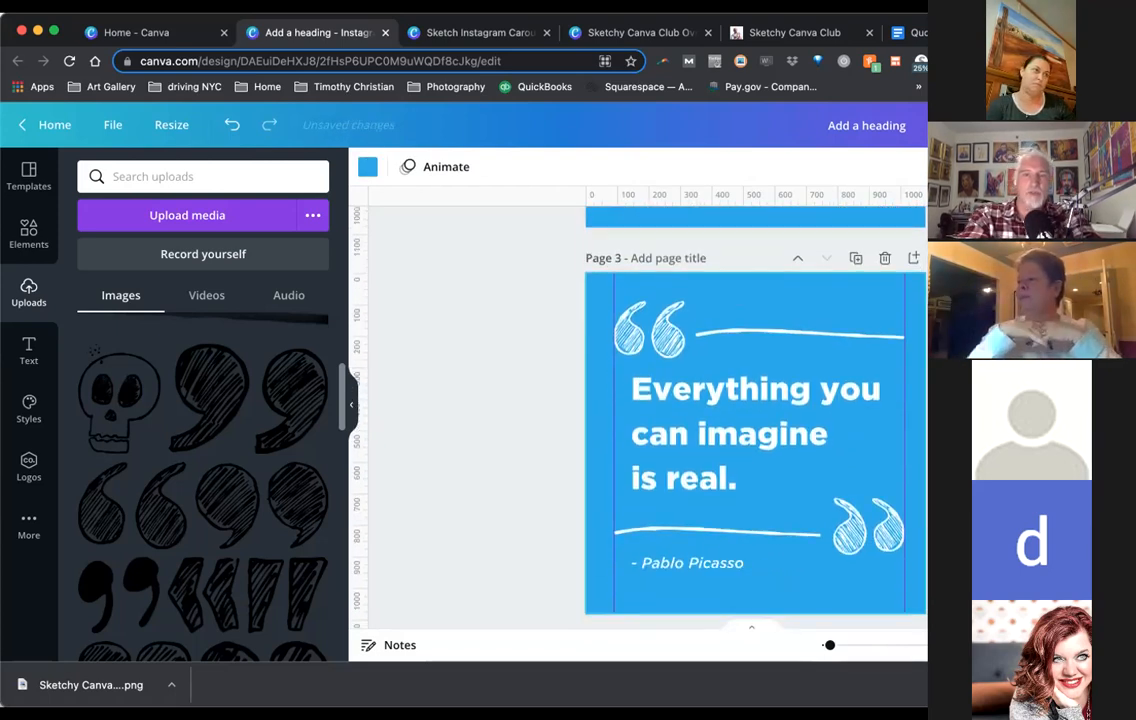
left_click_drag(566, 573, 634, 413)
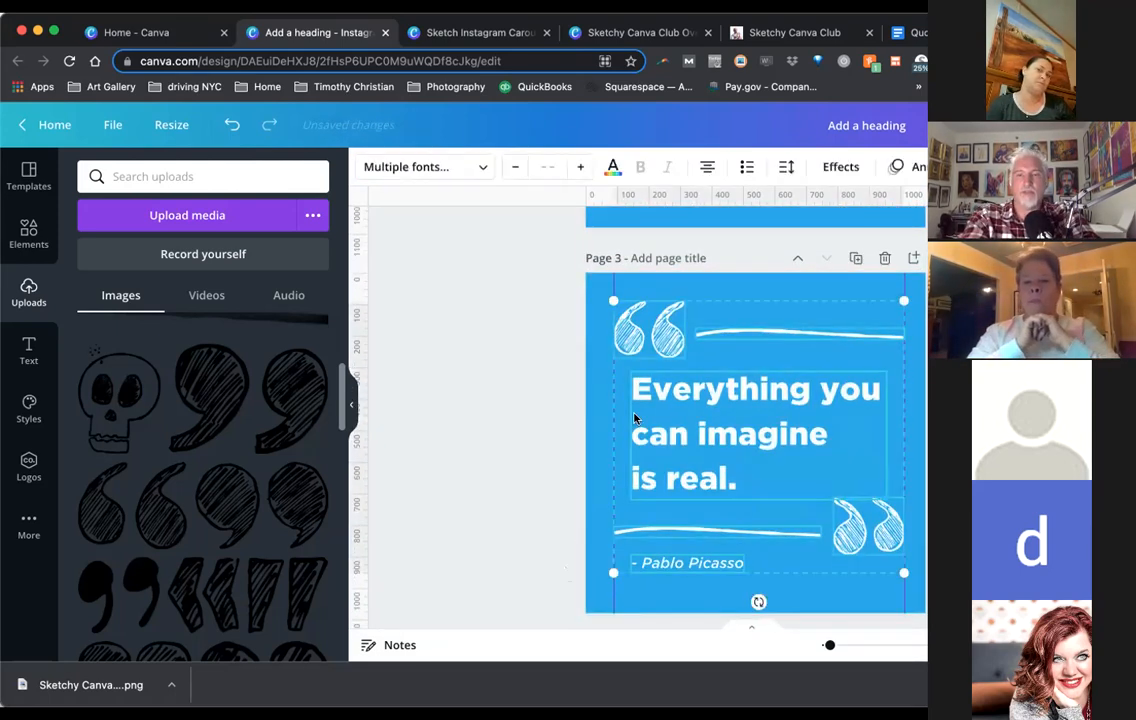
key("Delete")
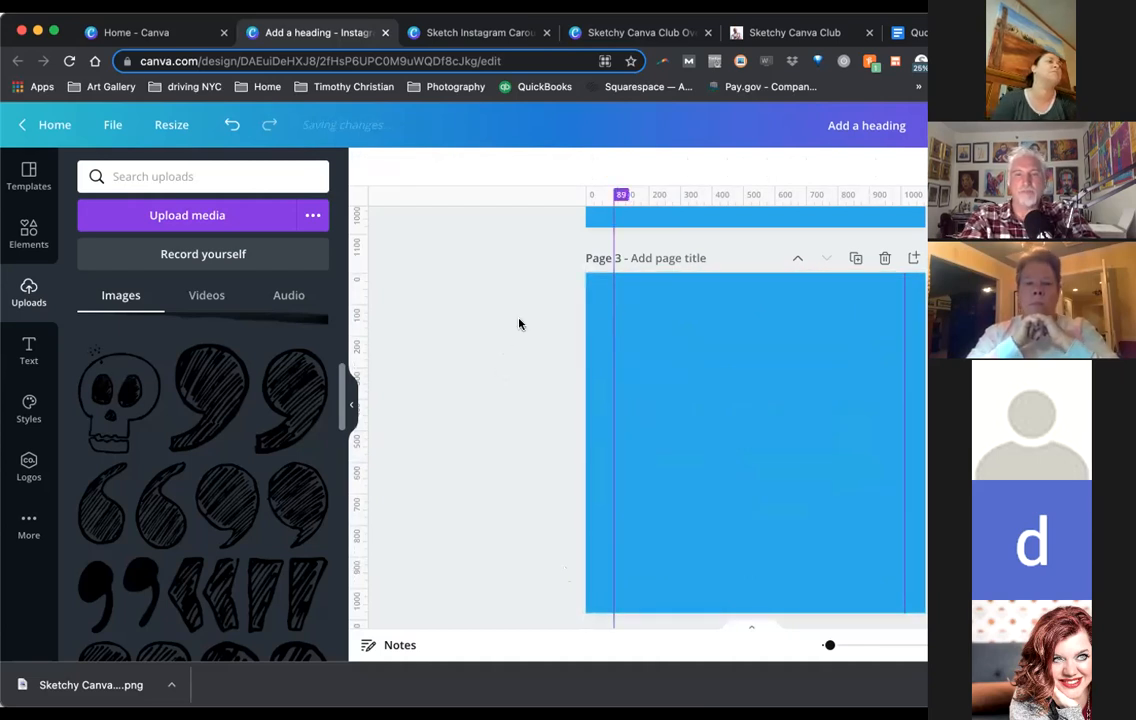
left_click_drag(539, 331, 345, 312)
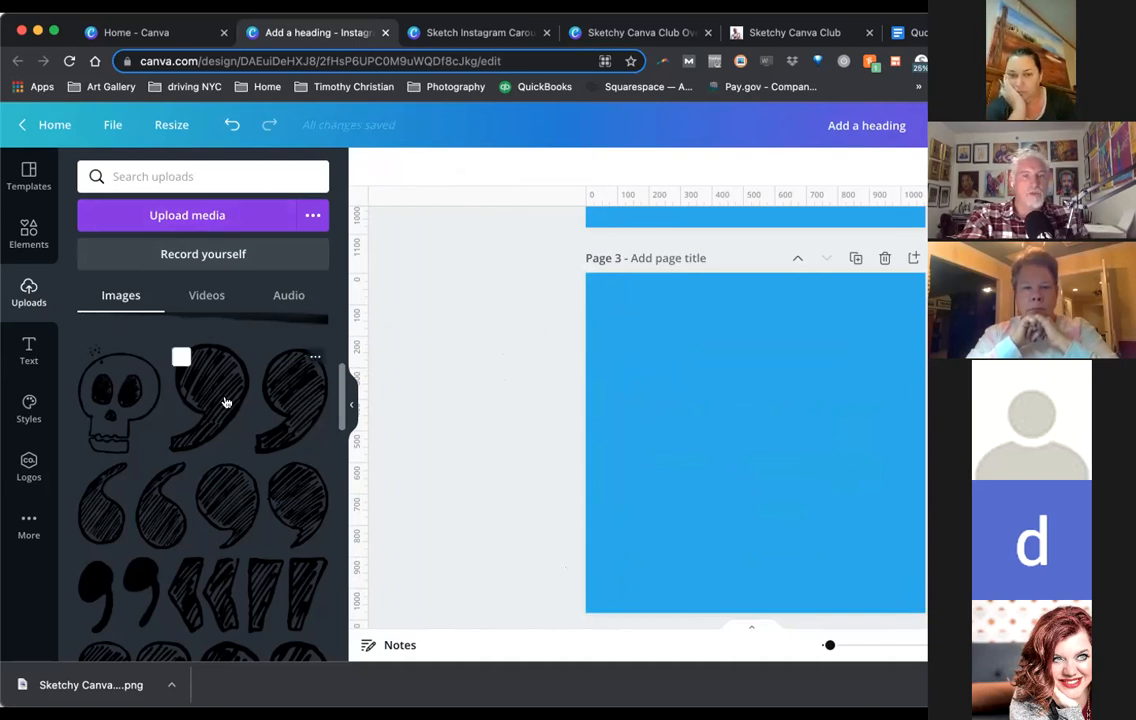
Add the uploaded portrait photo of the man in the blue shirt to page 3 and move it into the upper half
scroll(226, 402, "up", 3)
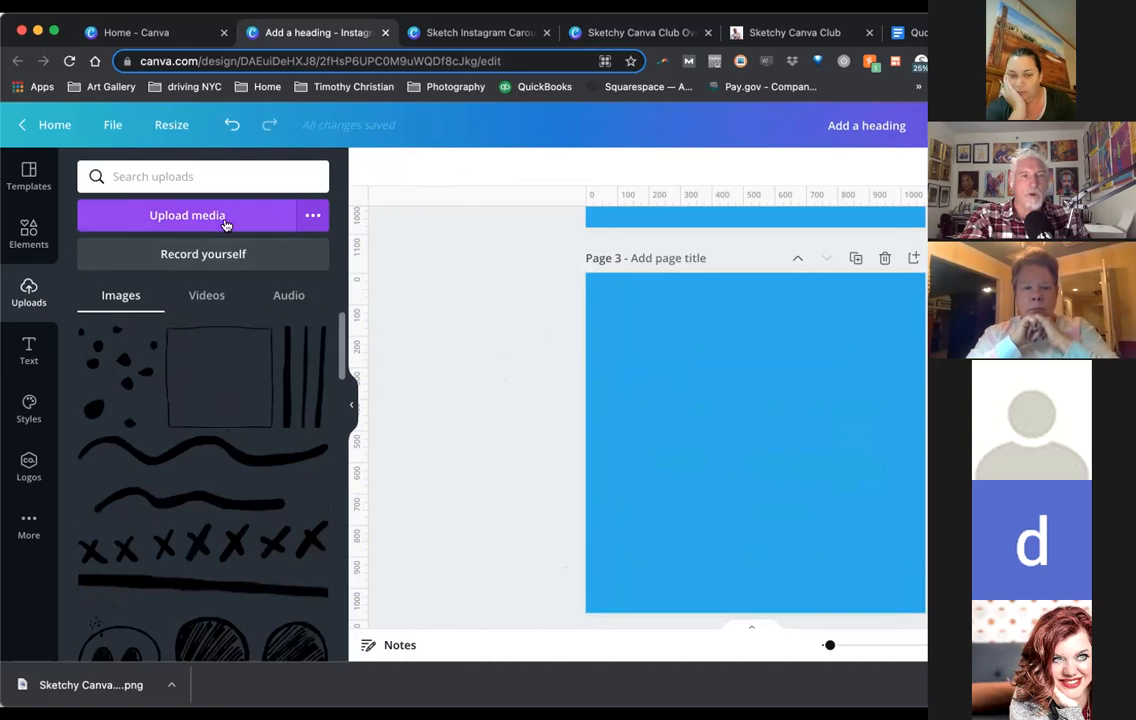
scroll(563, 398, "up", 10)
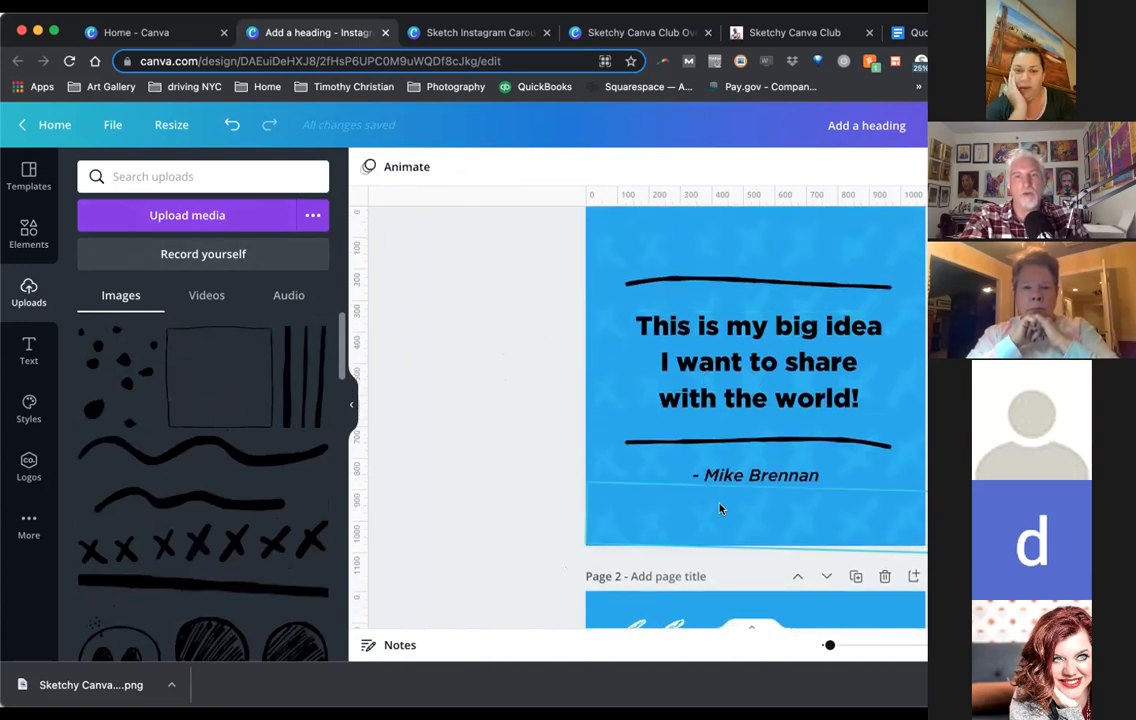
scroll(718, 508, "up", 1)
scroll(718, 508, "down", 3)
scroll(719, 511, "down", 6)
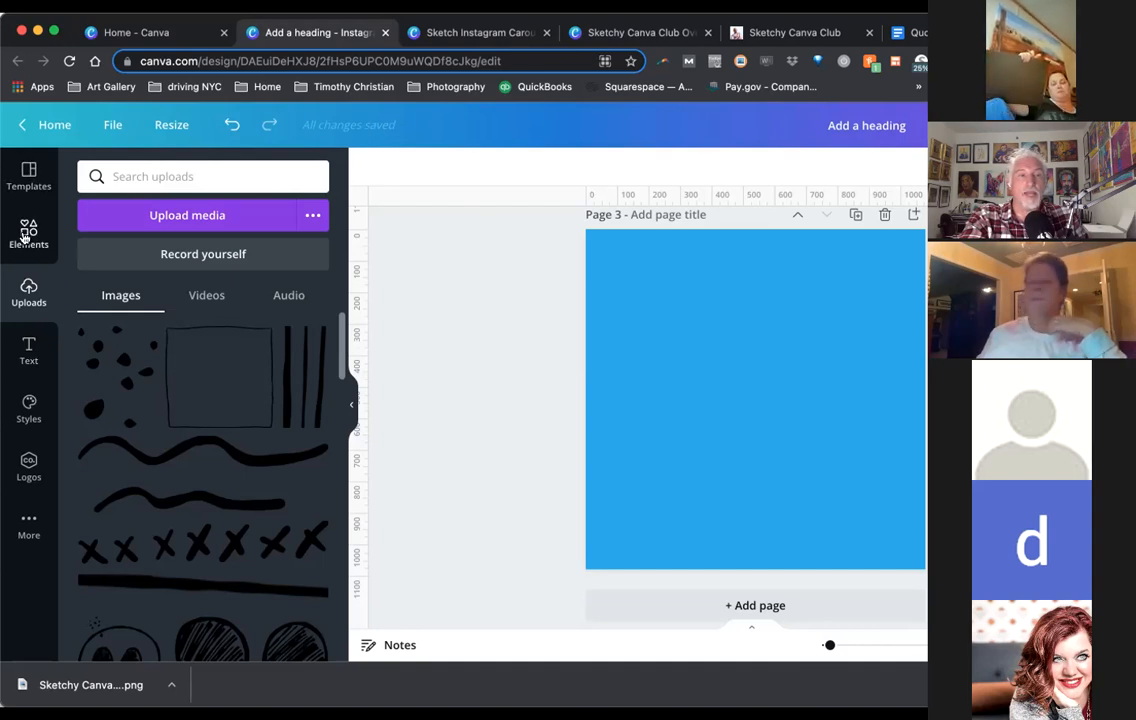
scroll(230, 481, "down", 5)
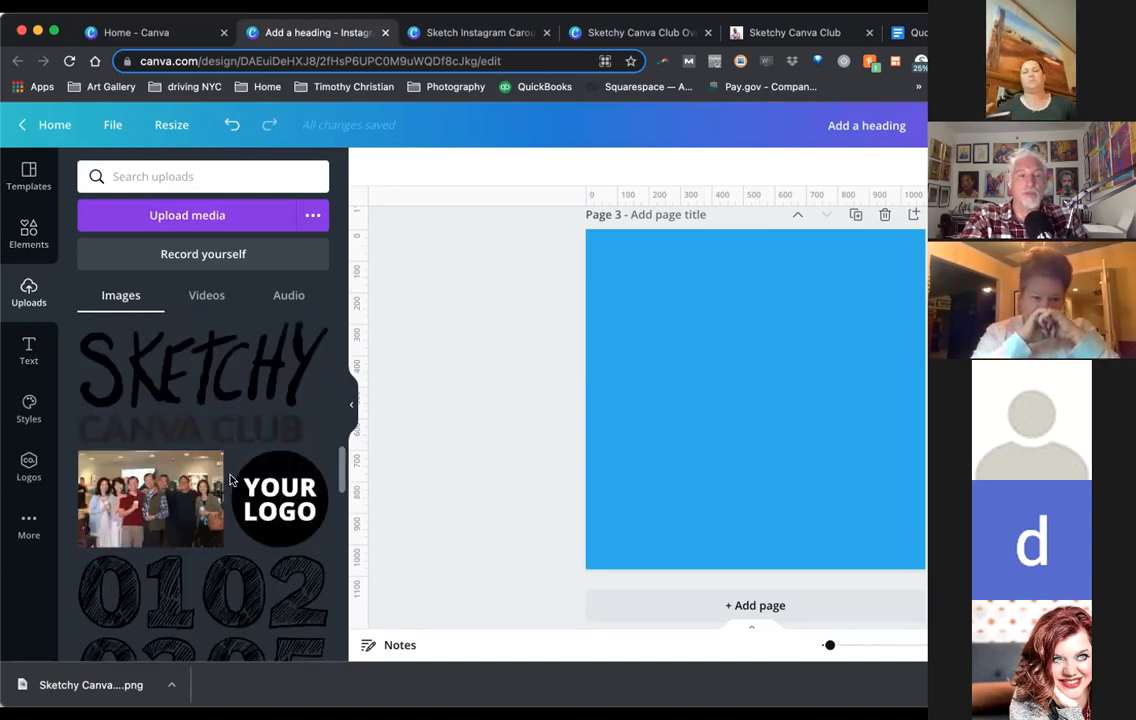
scroll(230, 481, "down", 10)
scroll(231, 485, "down", 15)
scroll(231, 485, "down", 15)
scroll(231, 485, "down", 15)
scroll(231, 485, "down", 2)
scroll(231, 485, "up", 2)
left_click(140, 368)
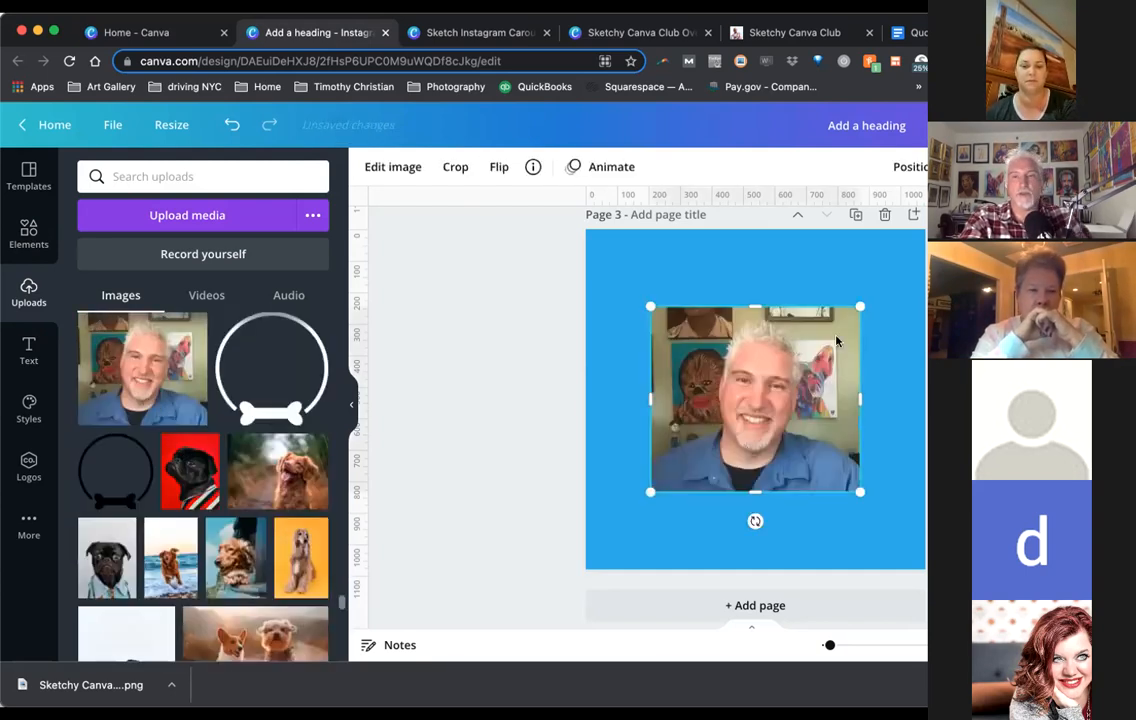
left_click_drag(795, 357, 795, 321)
key("Escape")
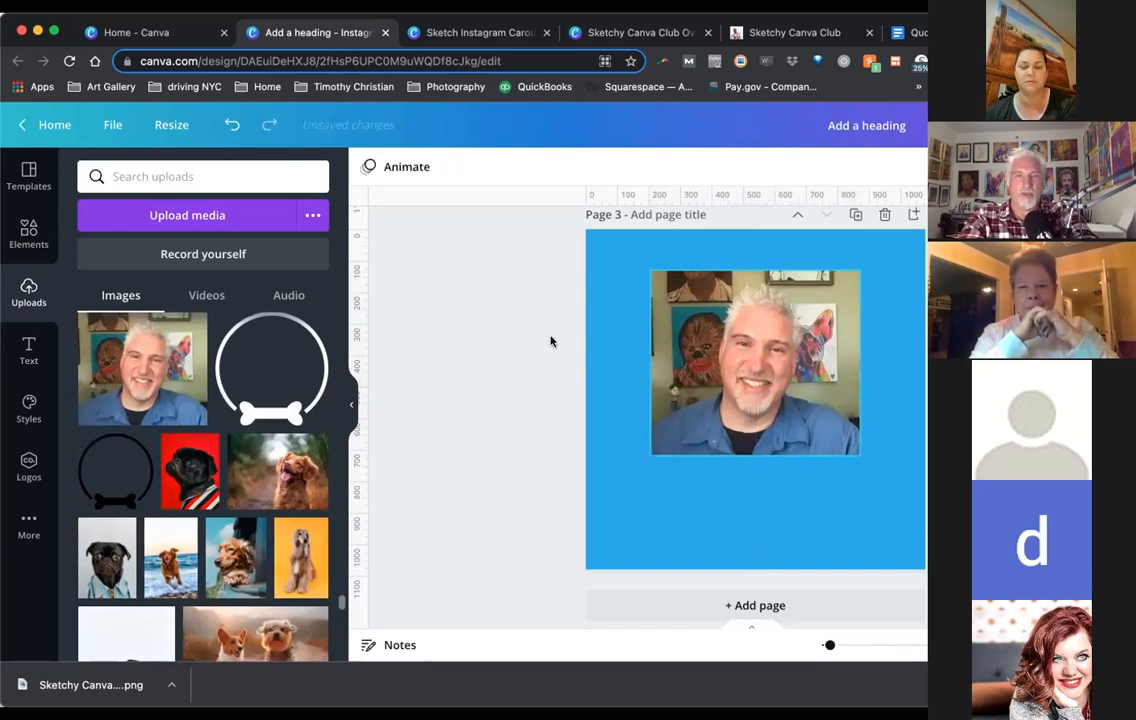
Enlarge the portrait slightly and place it horizontally centred against the upper margin of the page
scroll(237, 395, "down", 10)
scroll(237, 395, "up", 15)
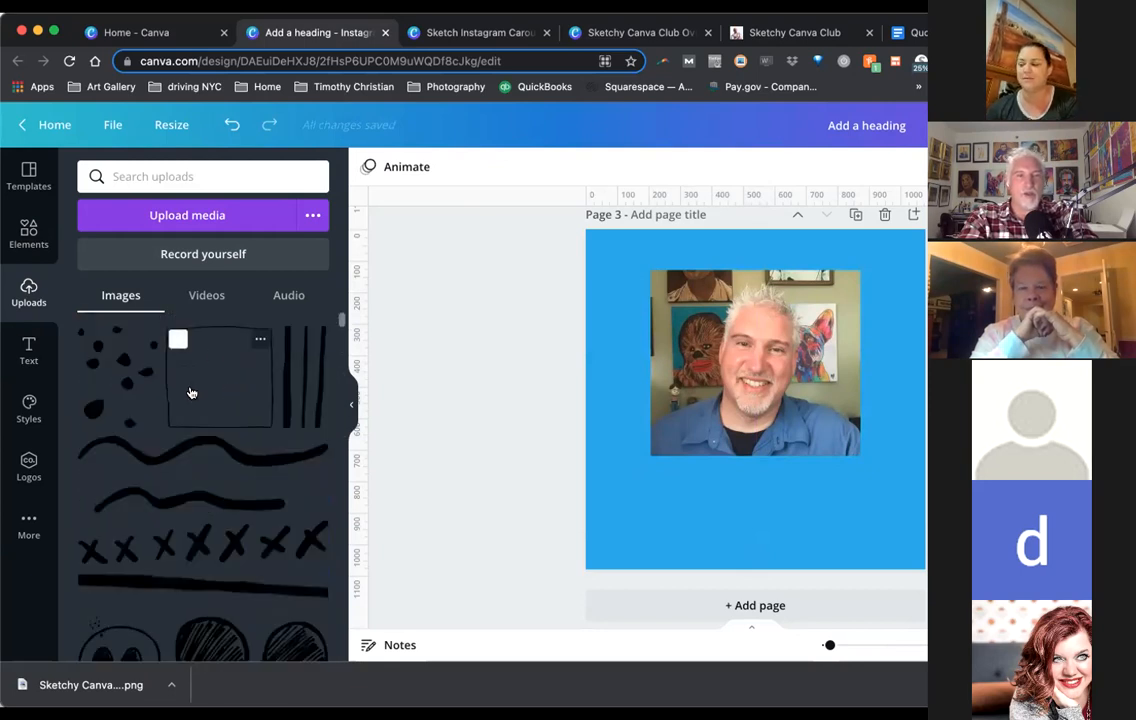
left_click(682, 308)
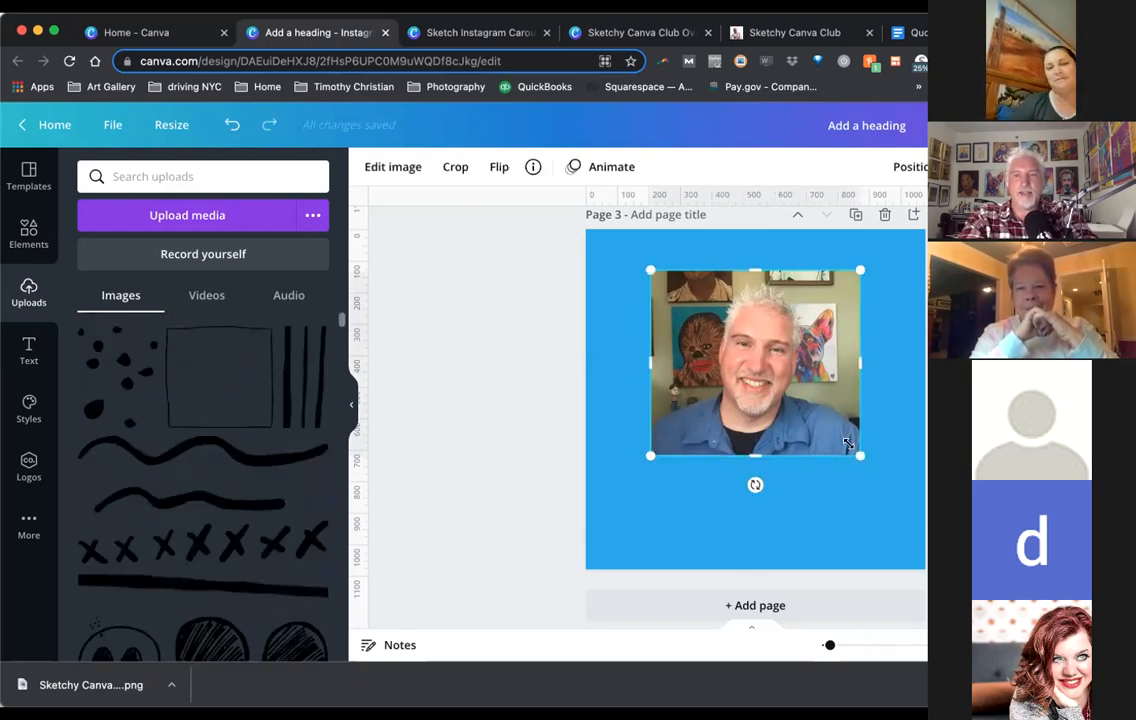
left_click_drag(857, 455, 866, 462)
left_click_drag(789, 388, 787, 425)
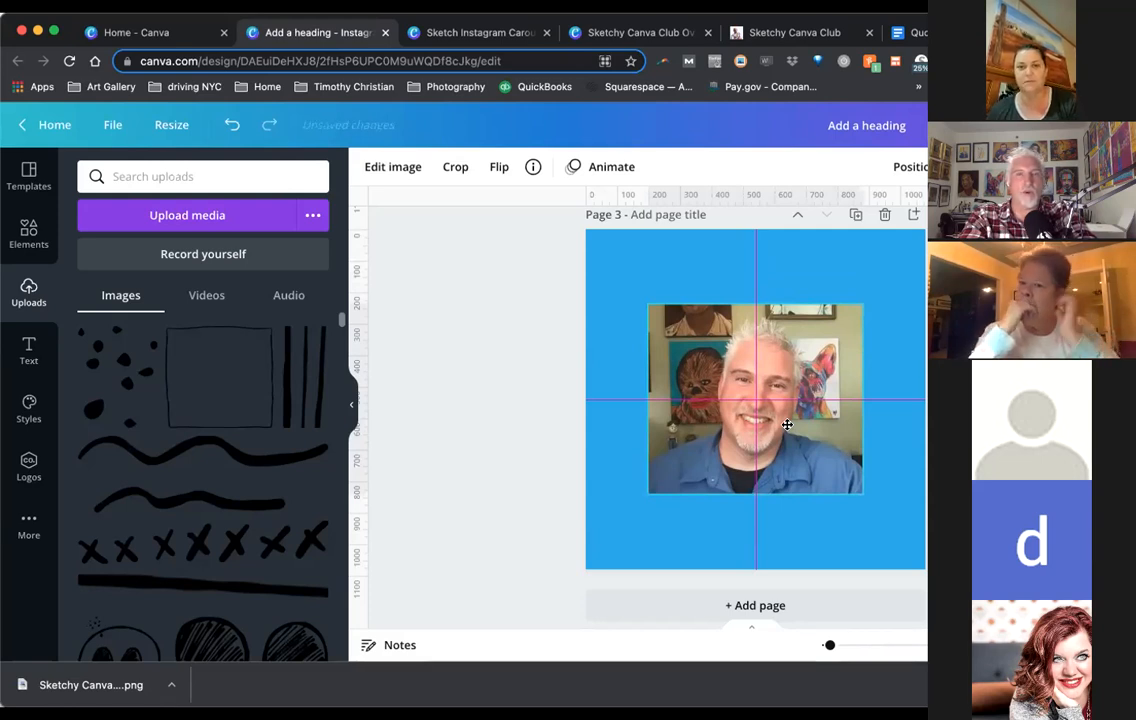
left_click_drag(787, 425, 787, 390)
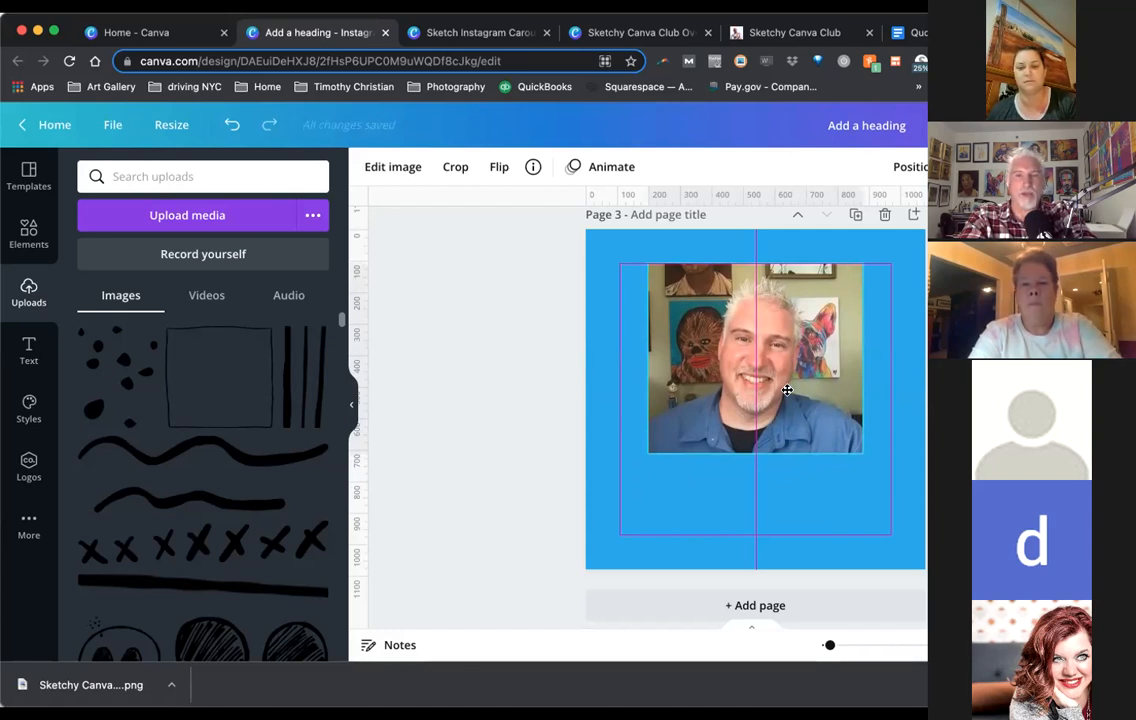
left_click_drag(787, 390, 787, 390)
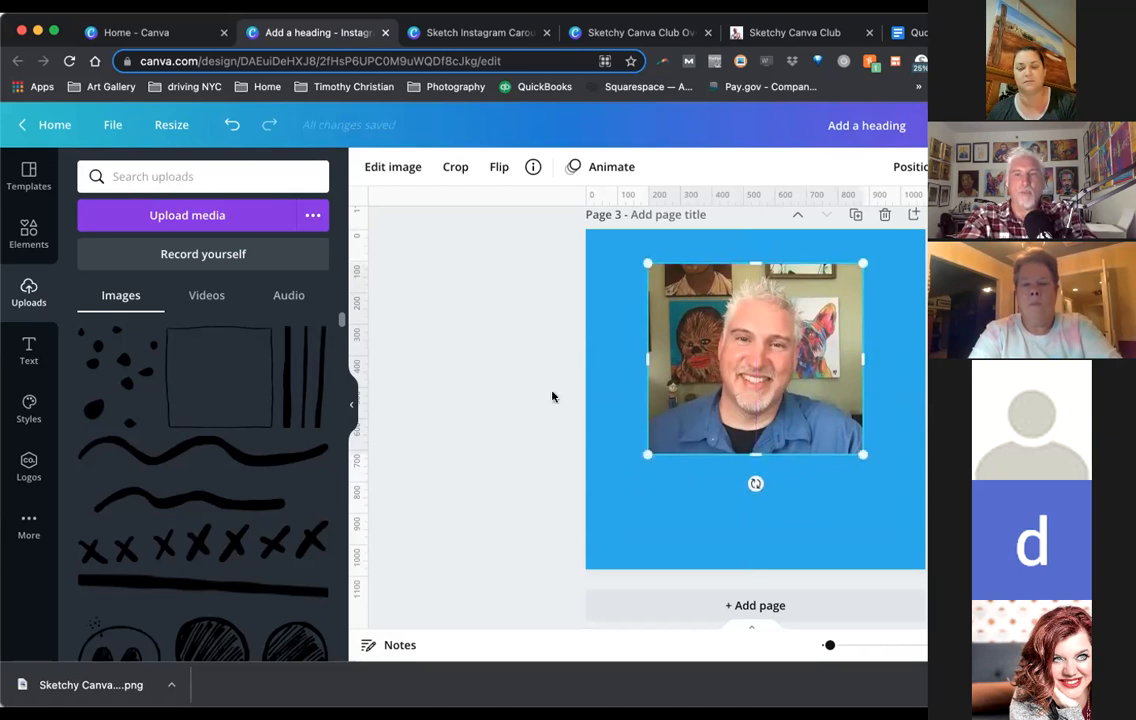
left_click(527, 406)
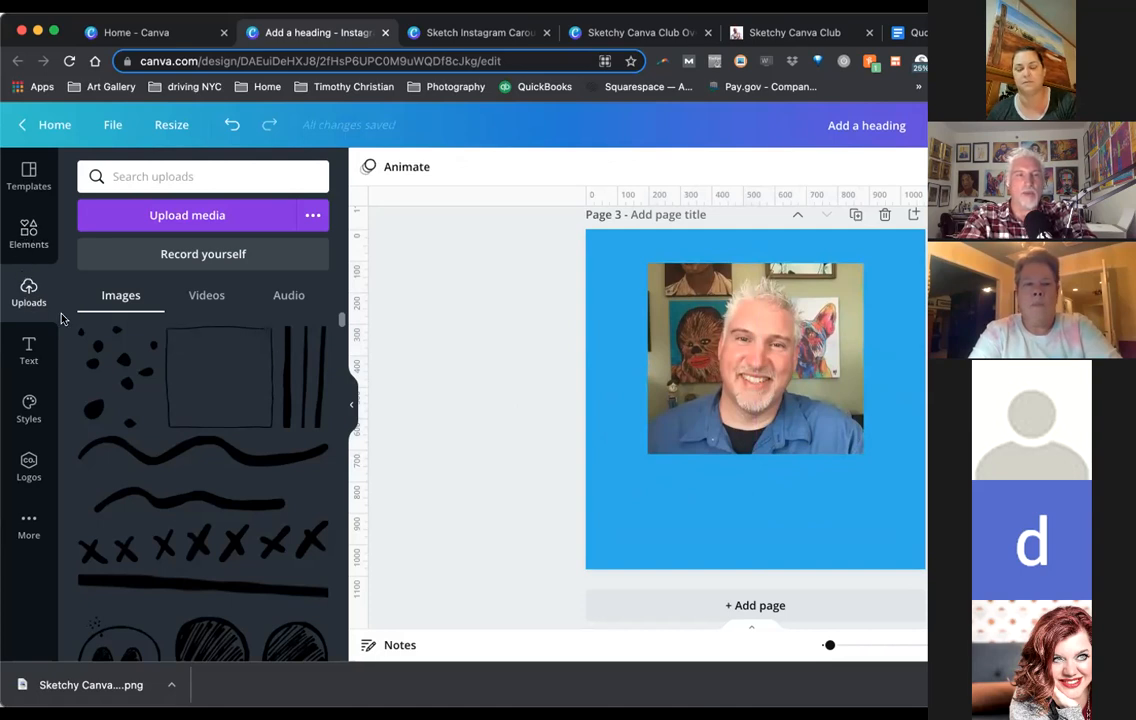
Add a heading below the portrait, enlarge it to size 60.1 and enter the person's full name
left_click(29, 347)
left_click(201, 265)
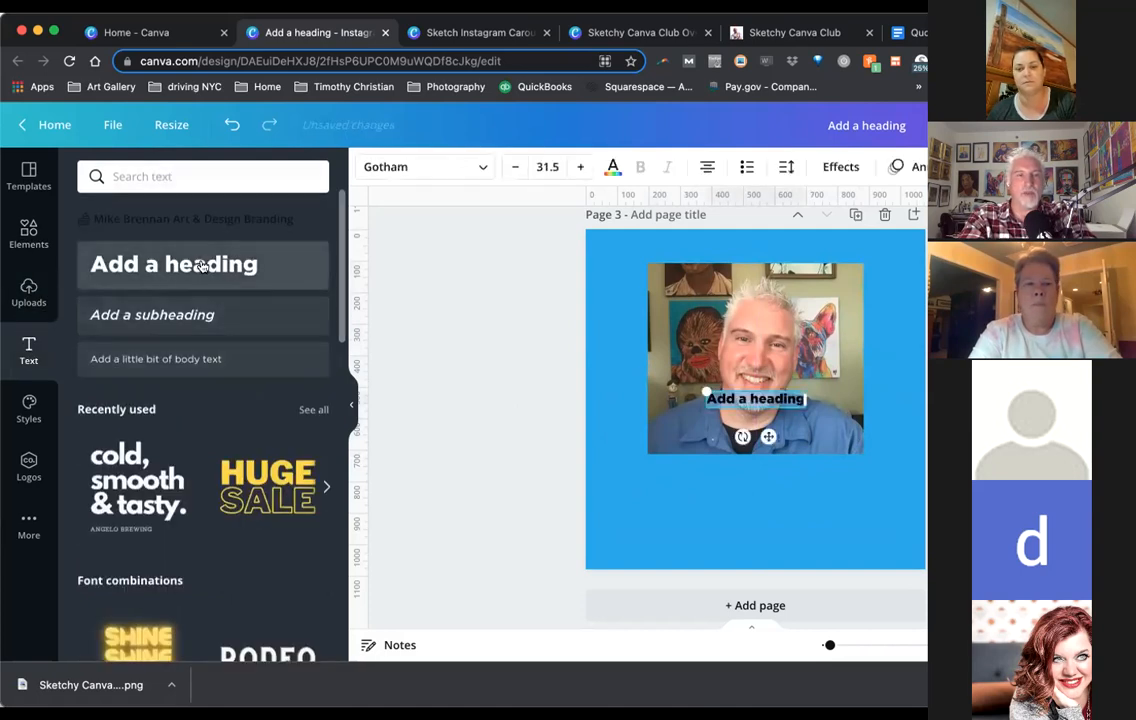
left_click_drag(770, 437, 856, 518)
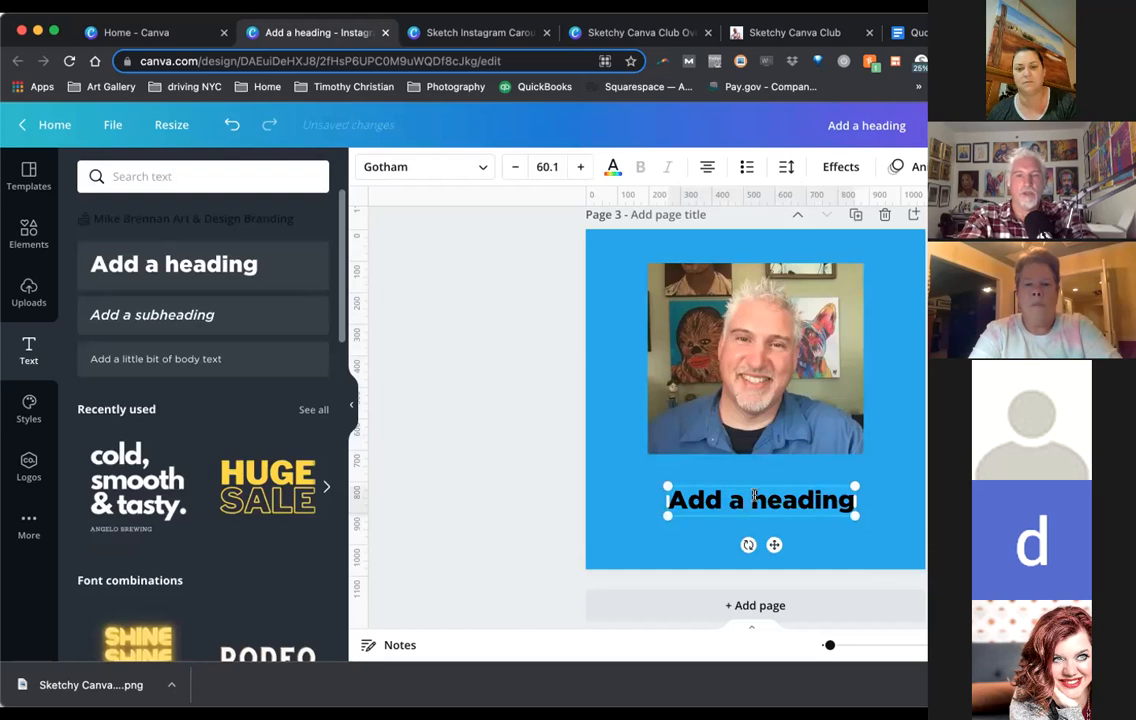
type("Mike")
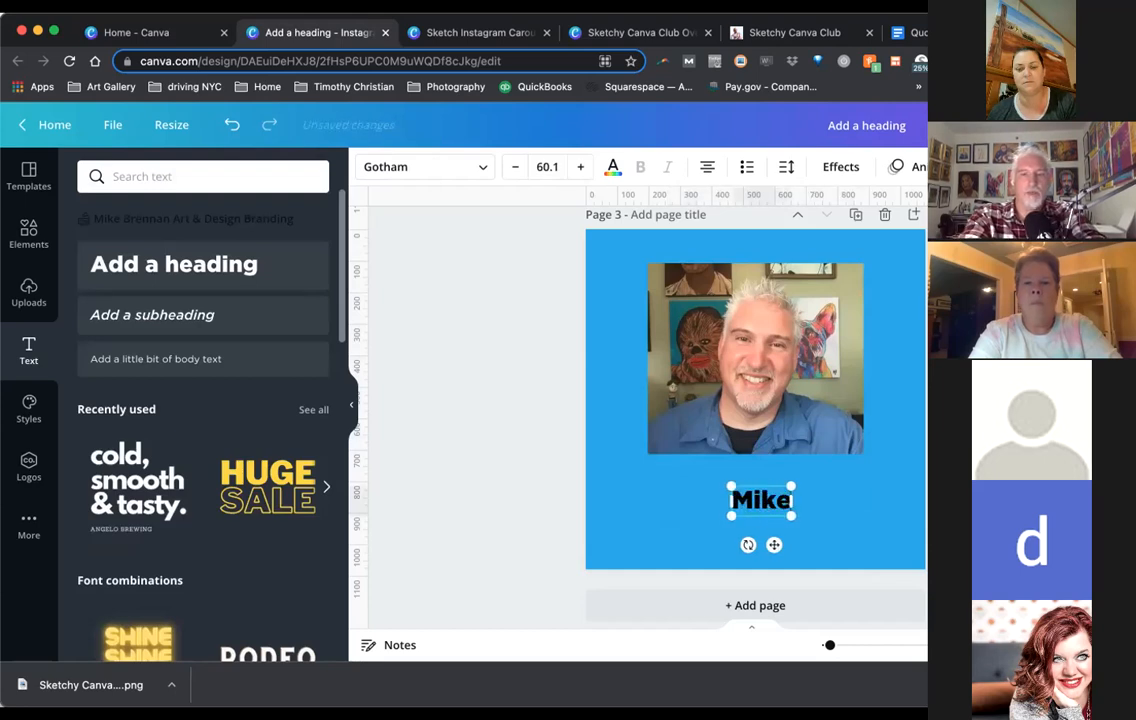
type(" Brennan")
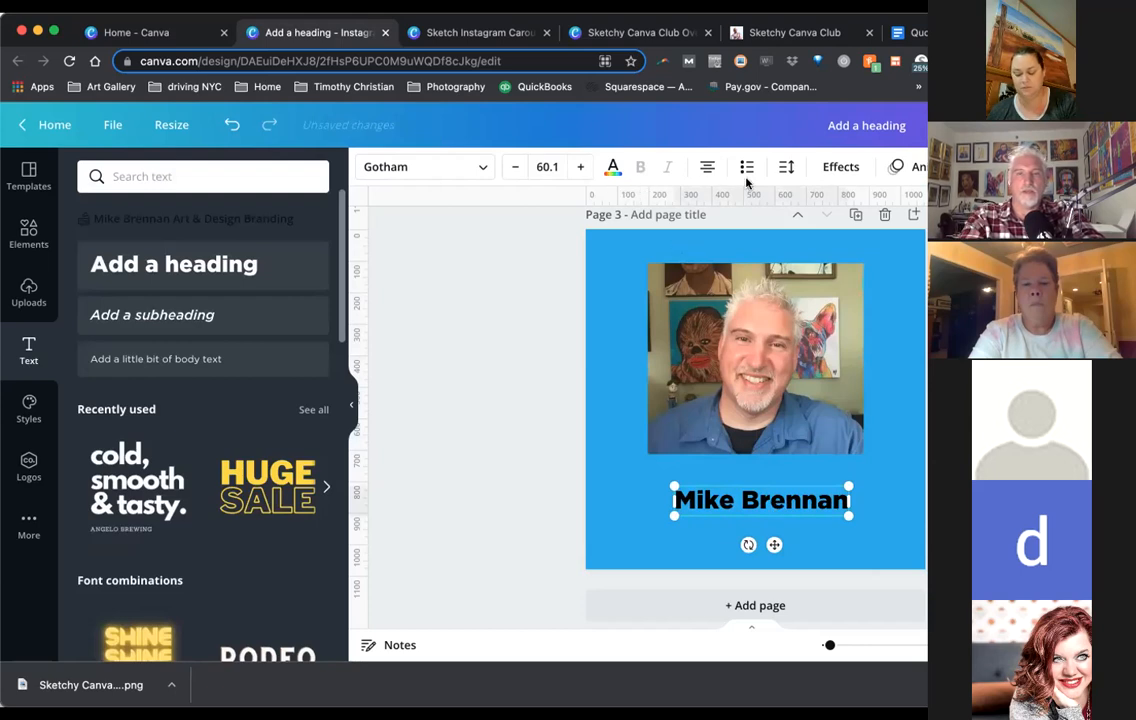
Change the name heading's text color to white
left_click(610, 166)
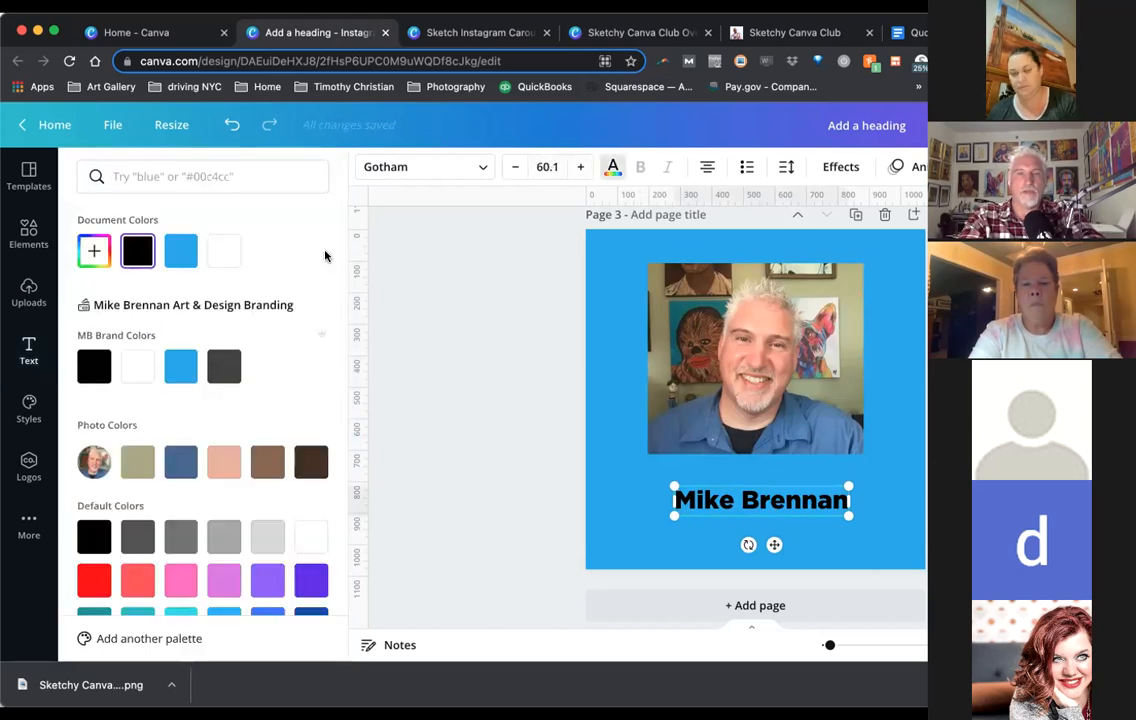
left_click(222, 251)
left_click(801, 489)
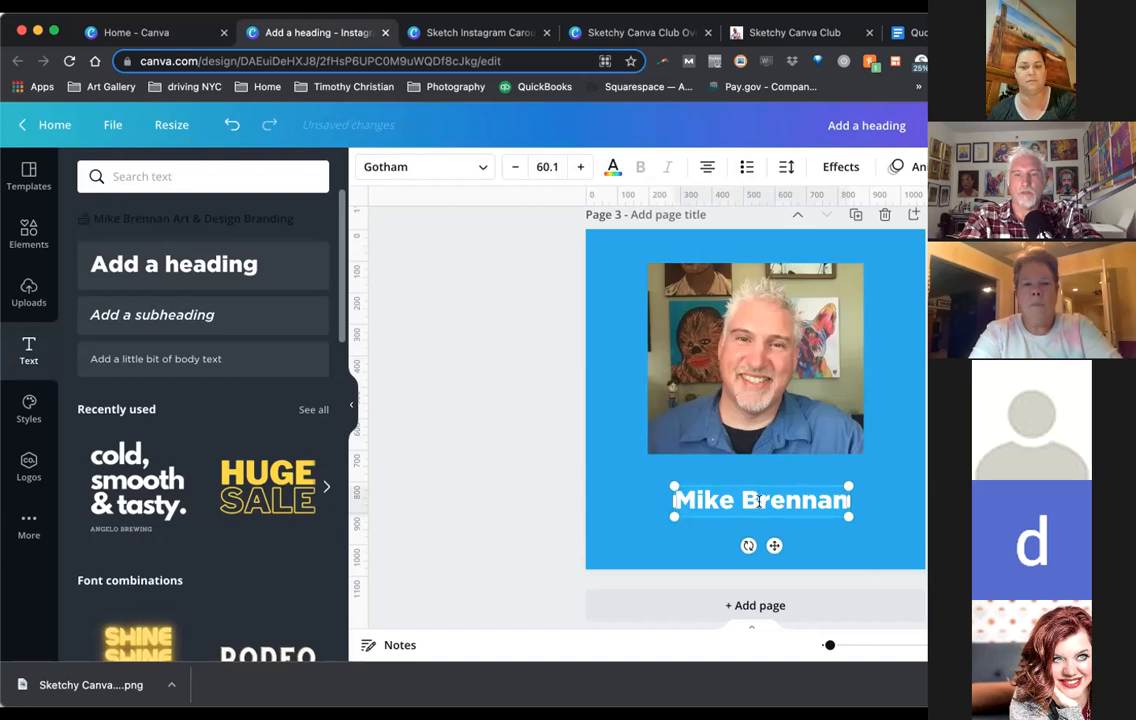
Enlarge the name heading to size 65.5 and move it up, centred just beneath the portrait
left_click_drag(774, 527, 774, 529)
left_click_drag(669, 503, 655, 502)
left_click_drag(847, 497, 799, 482)
left_click(846, 467)
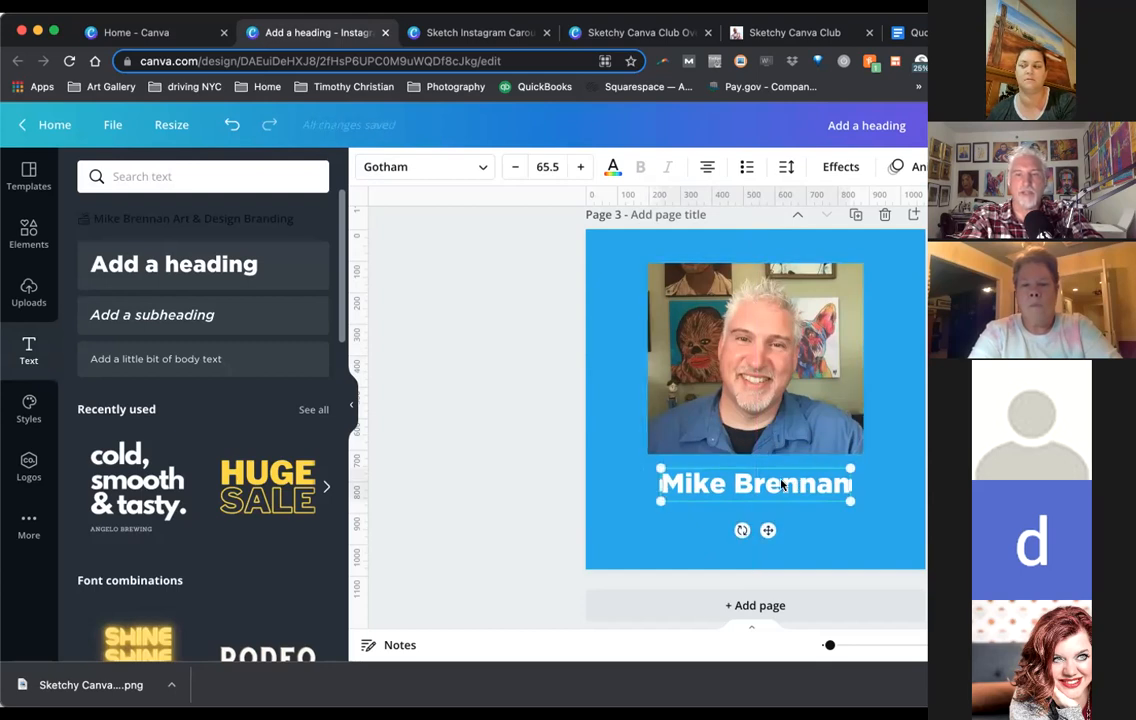
left_click(870, 368)
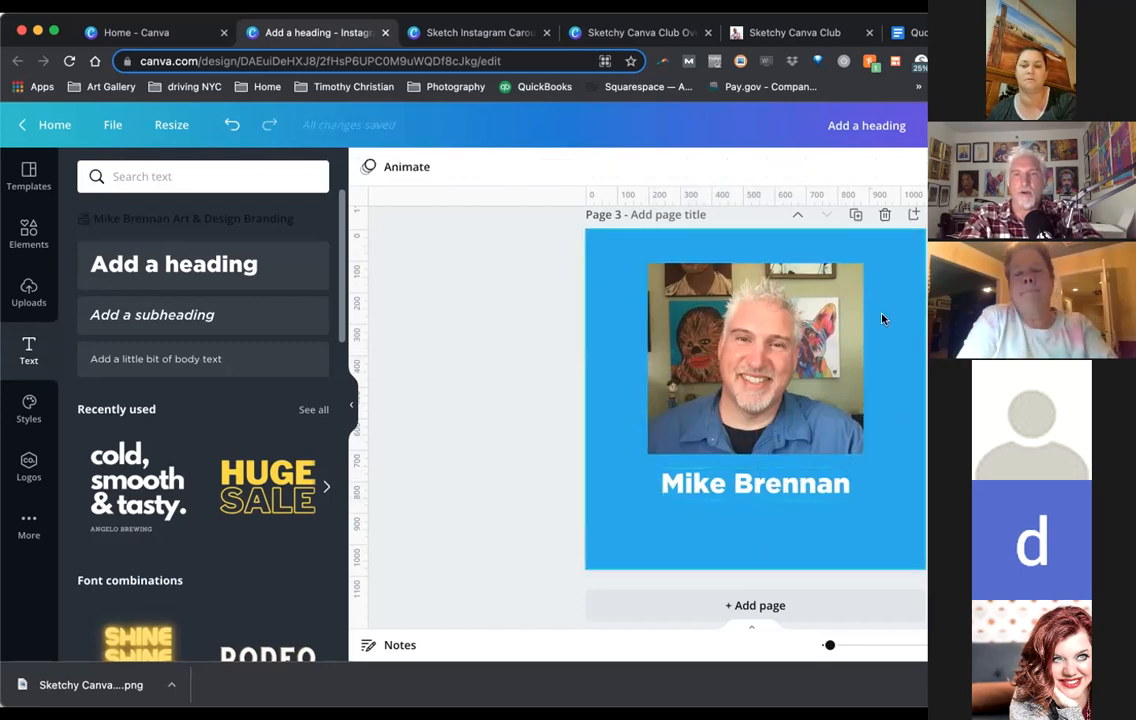
scroll(882, 319, "up", 3)
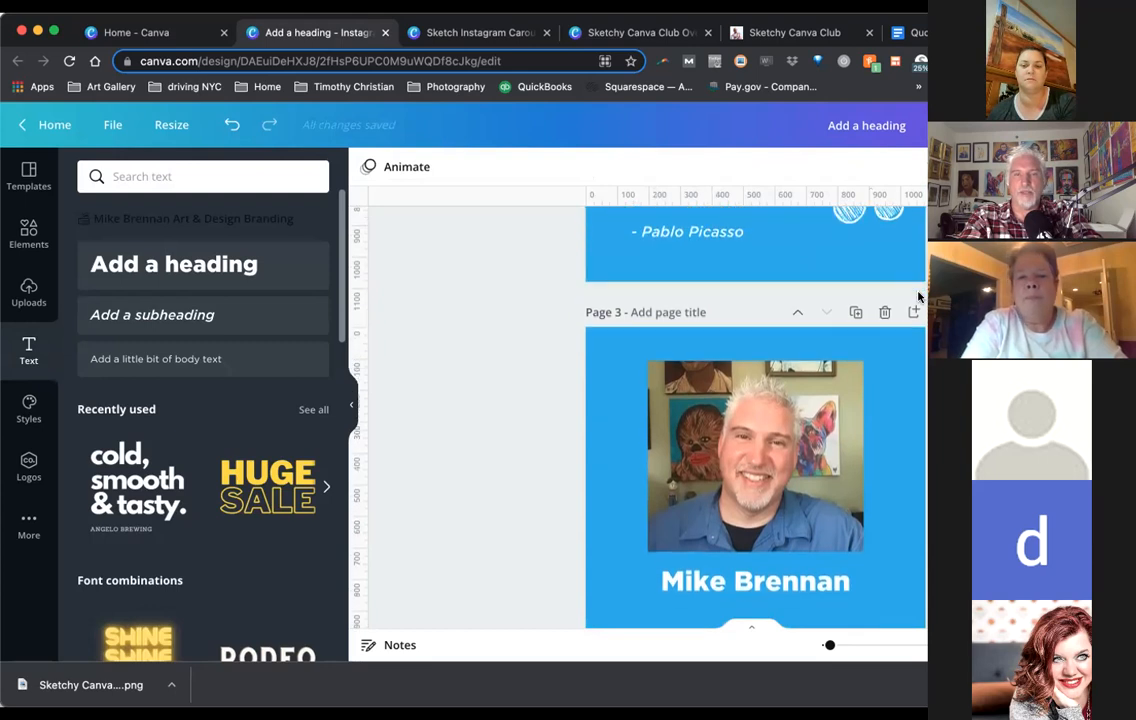
scroll(807, 479, "down", 1)
scroll(769, 549, "up", 1)
left_click(769, 549)
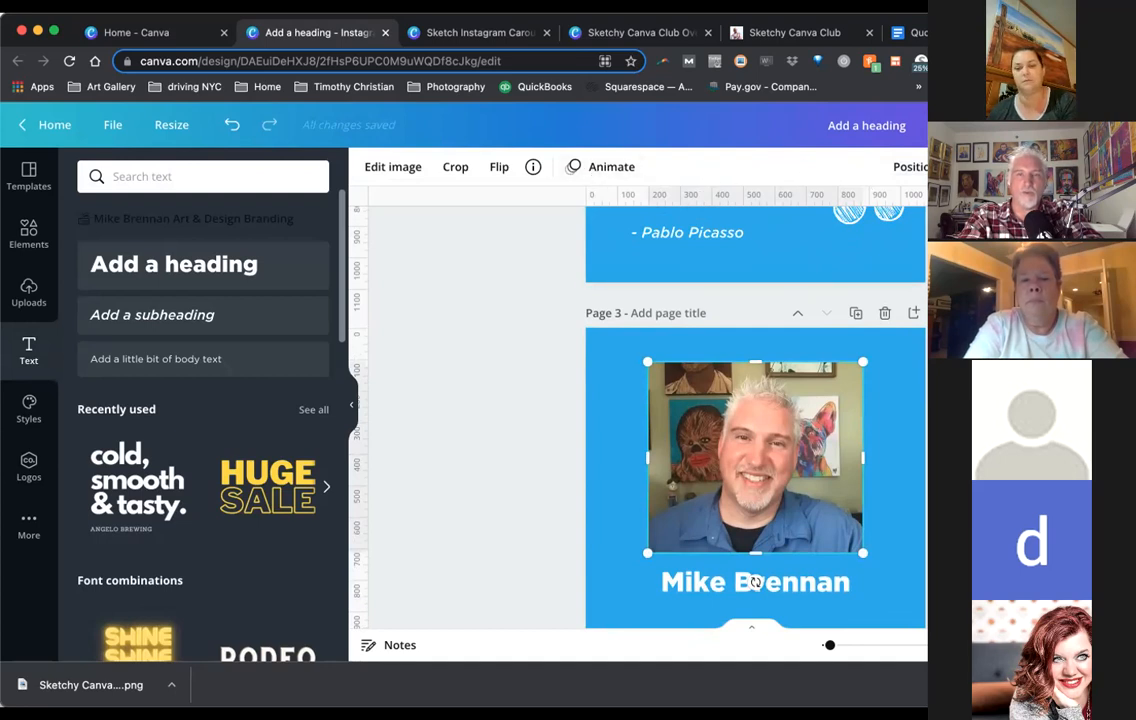
key("Escape")
Add a subheading below the name heading, enlarge it to size 47.1 and enter "Canva Graphic Designer"
scroll(880, 487, "down", 3)
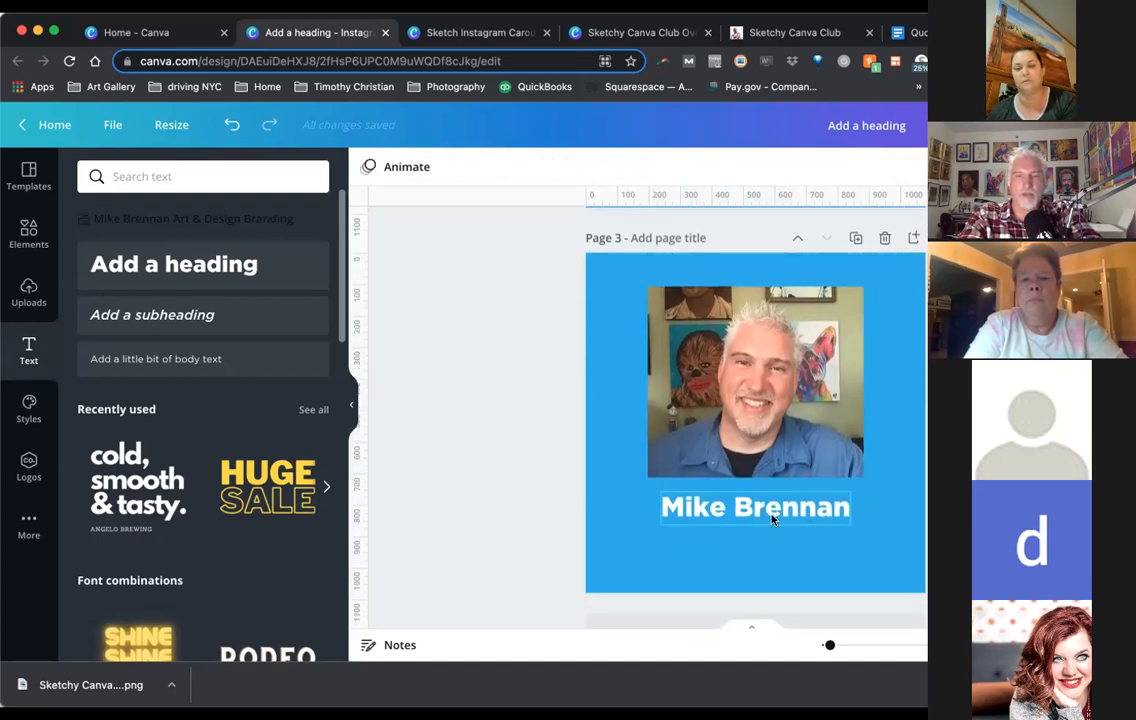
left_click(160, 318)
left_click_drag(768, 456, 720, 570)
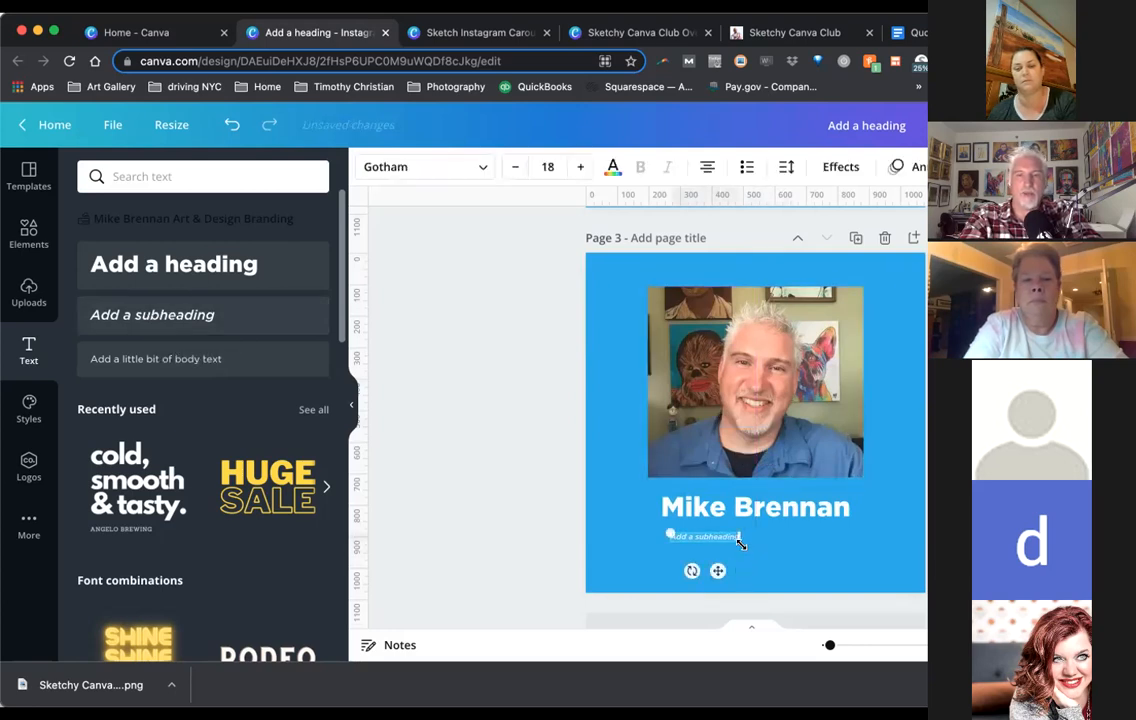
left_click_drag(808, 585, 839, 611)
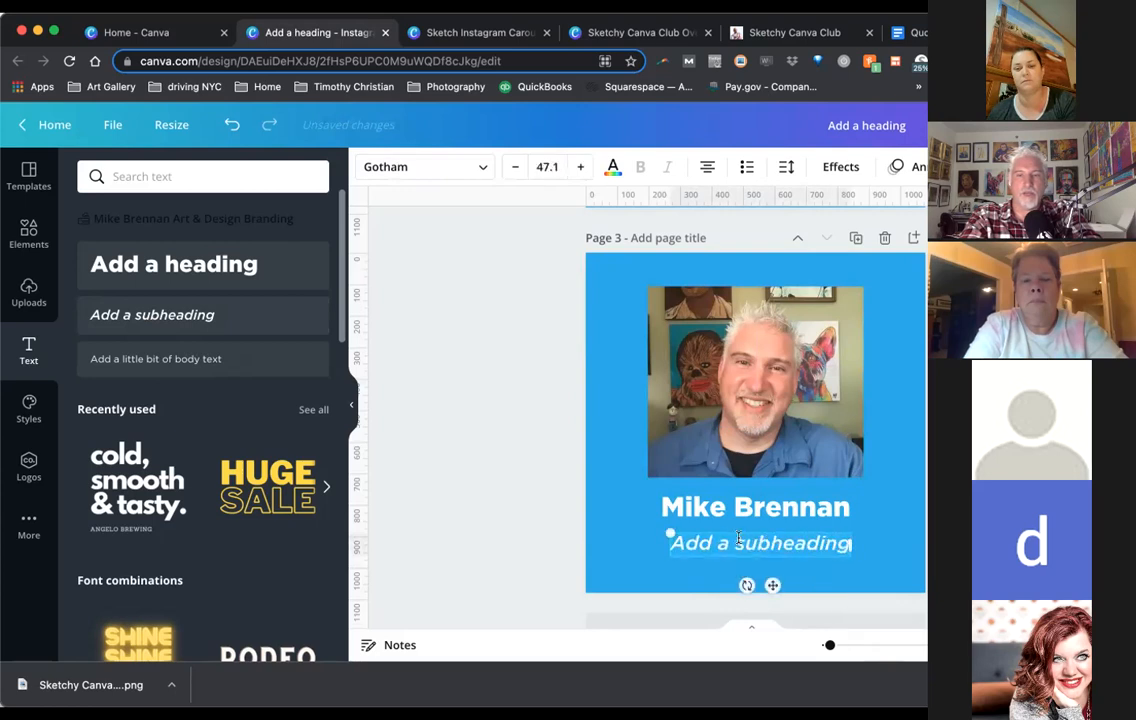
type("an")
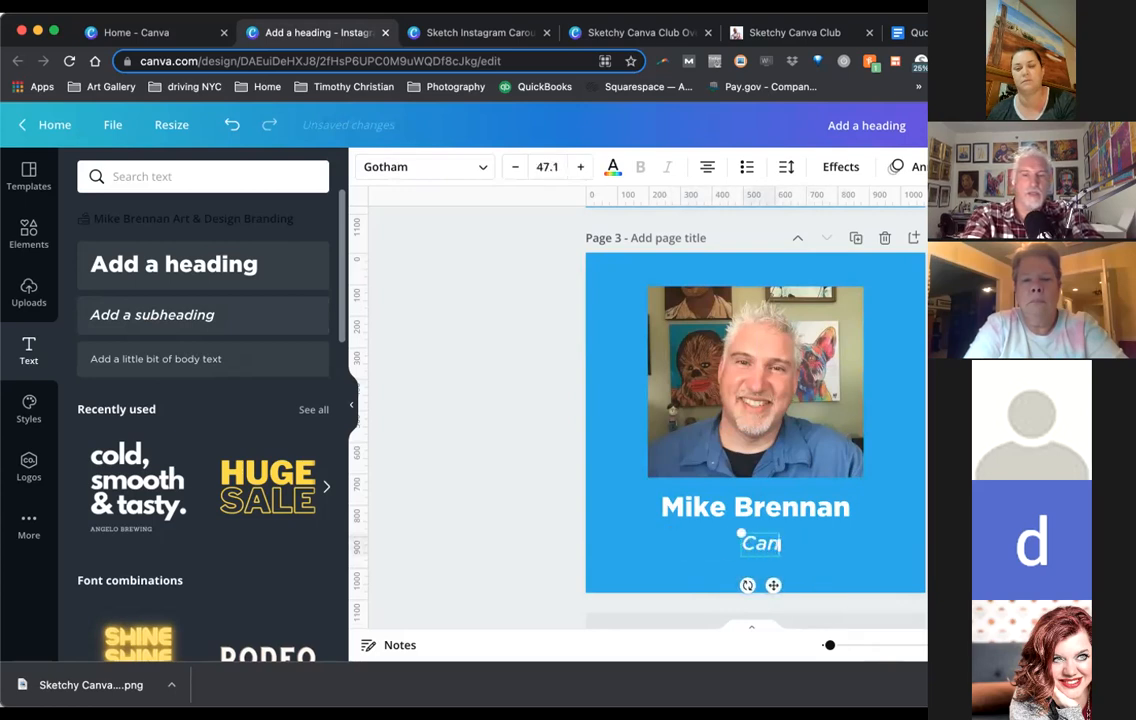
type("va Grap")
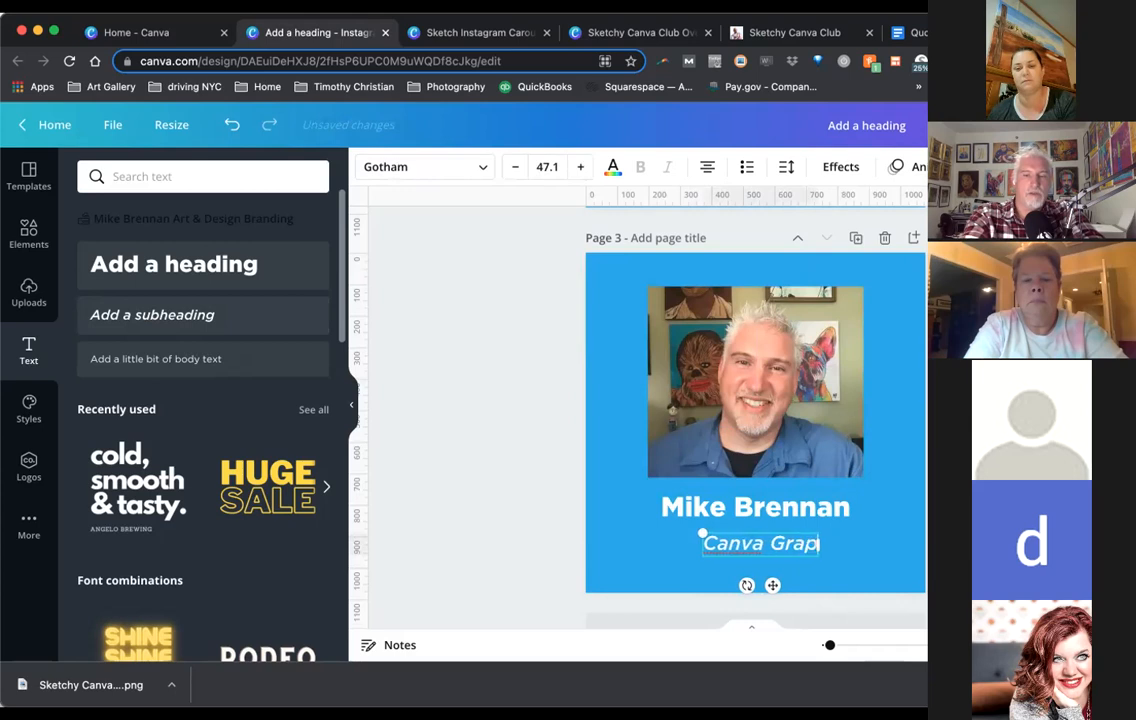
type("hic Designer")
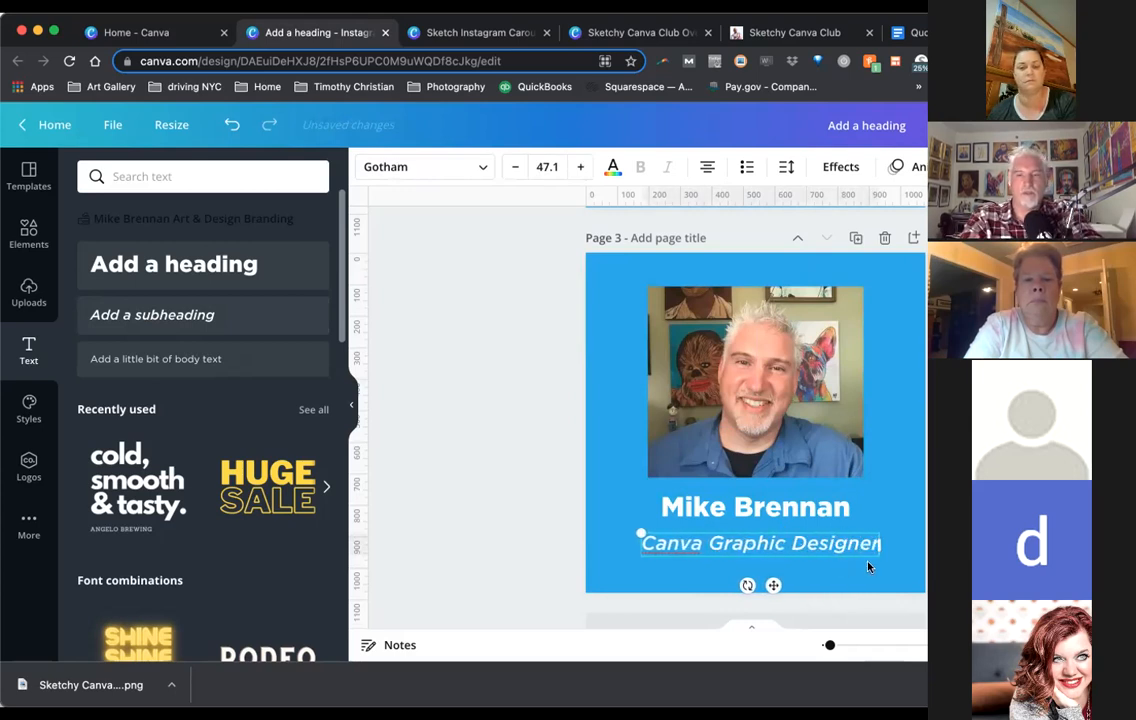
Shrink the "Canva Graphic Designer" subheading until it matches the width of the name heading above it
left_click_drag(864, 555, 862, 553)
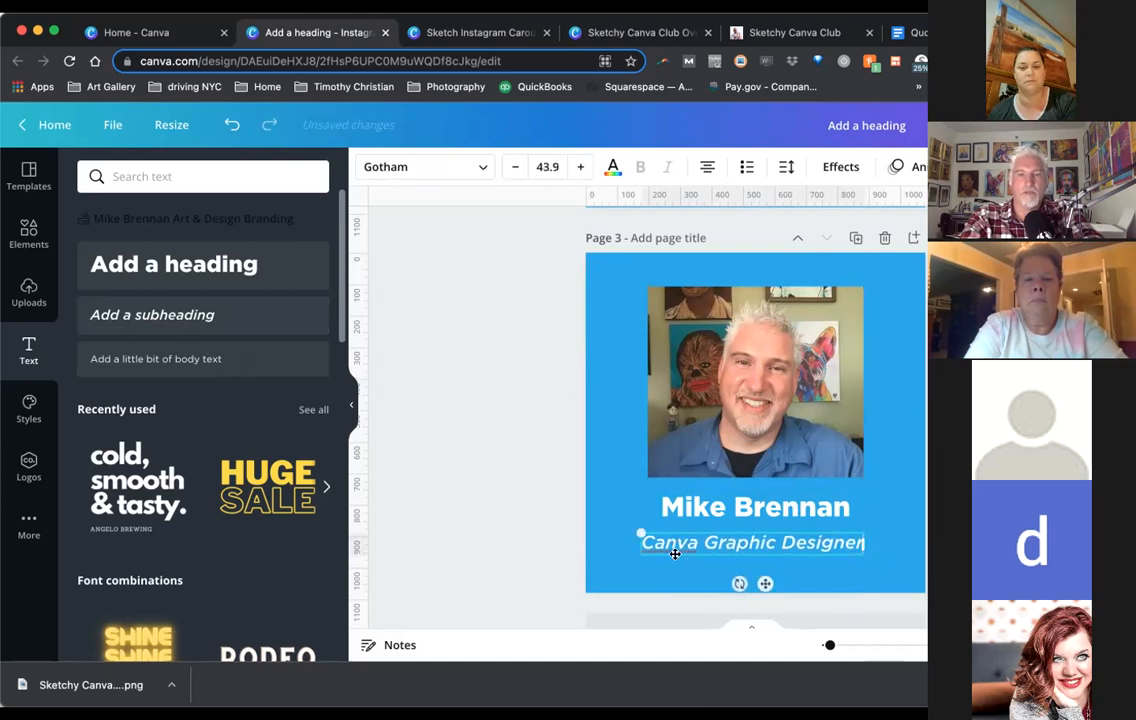
left_click_drag(638, 555, 648, 548)
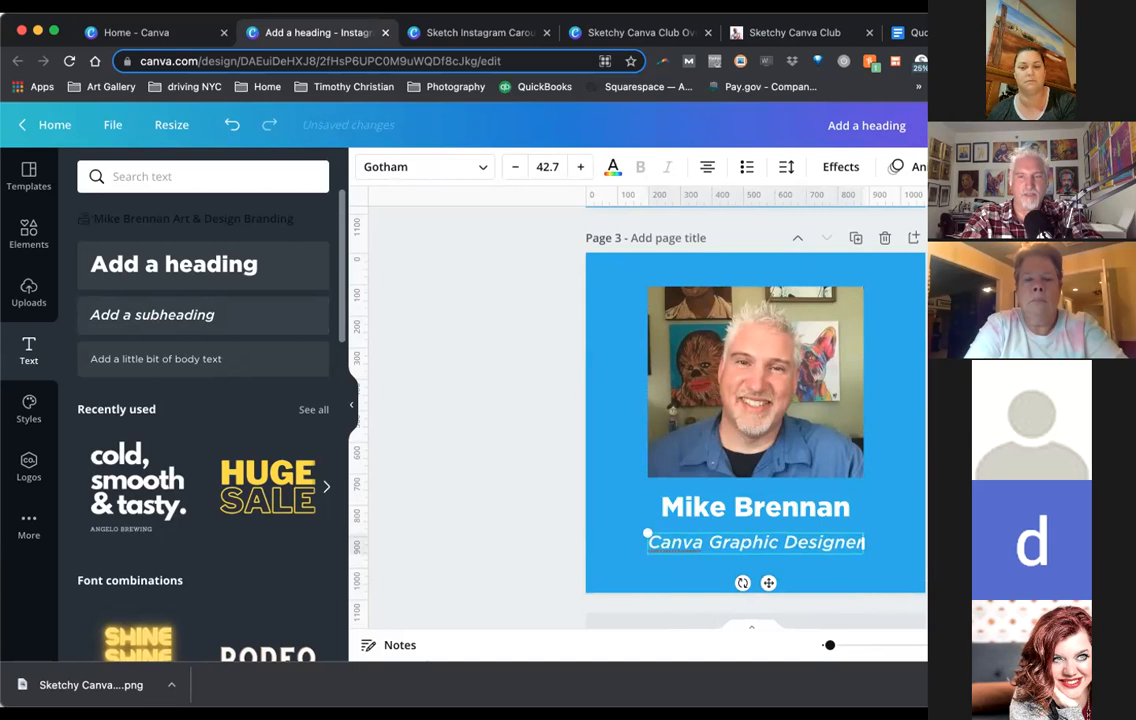
left_click(932, 490)
left_click(688, 548)
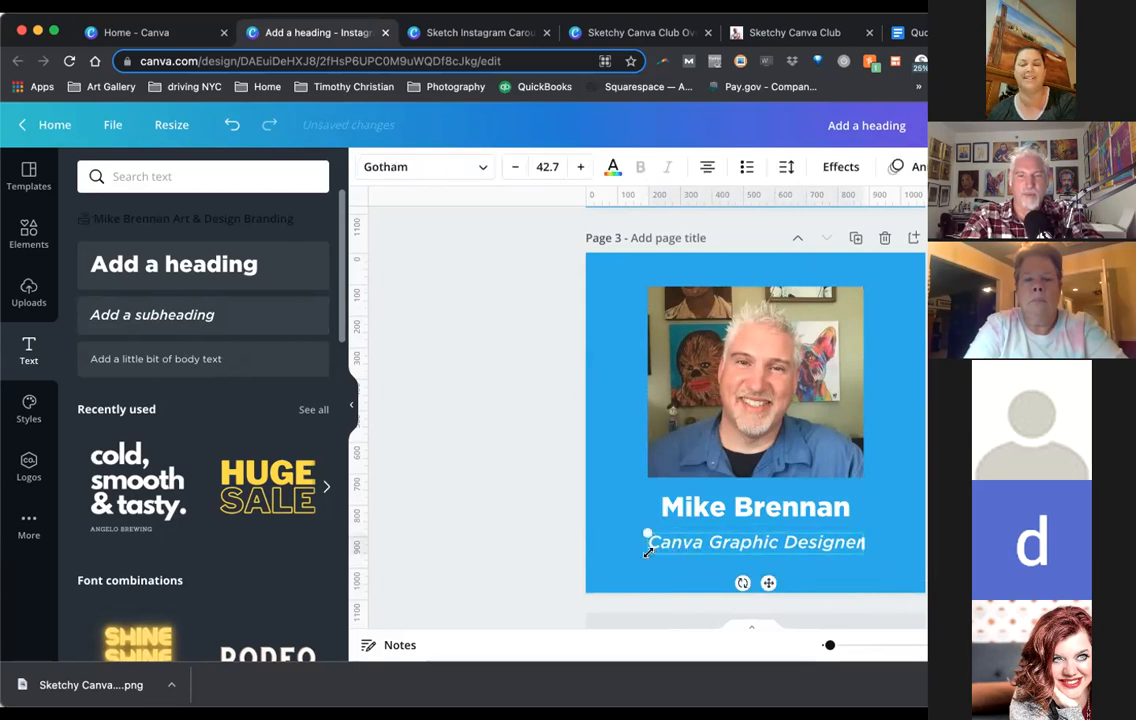
left_click_drag(645, 554, 655, 551)
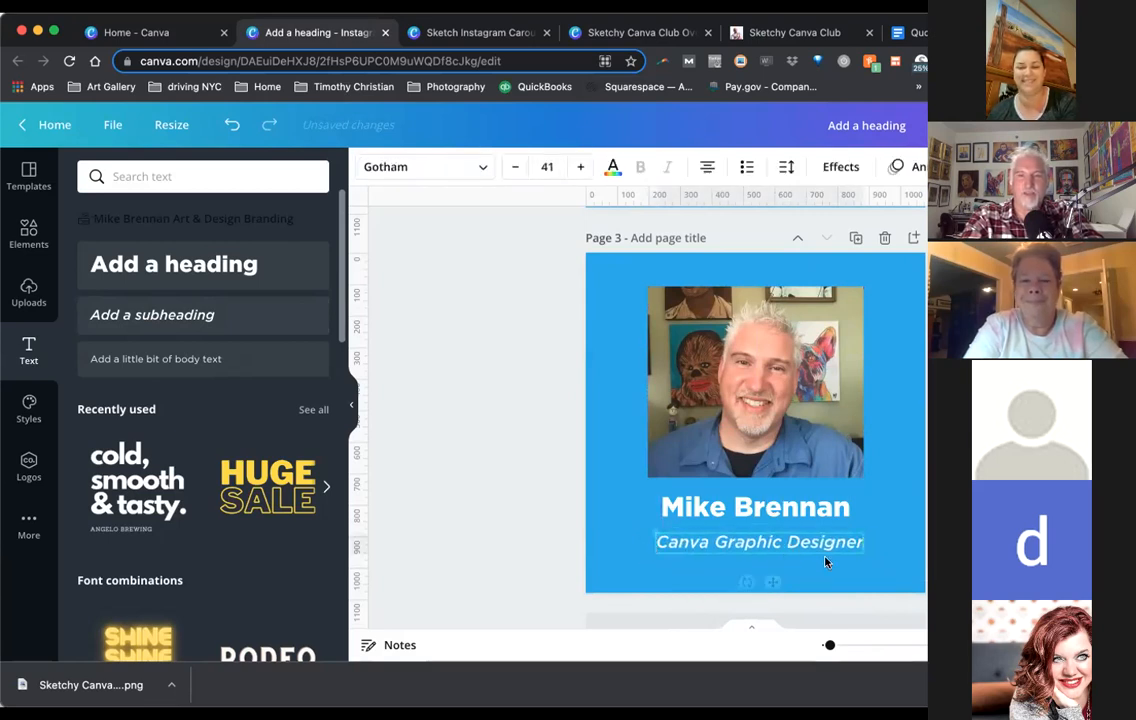
left_click_drag(863, 549, 851, 554)
left_click_drag(657, 543, 660, 545)
left_click(849, 510)
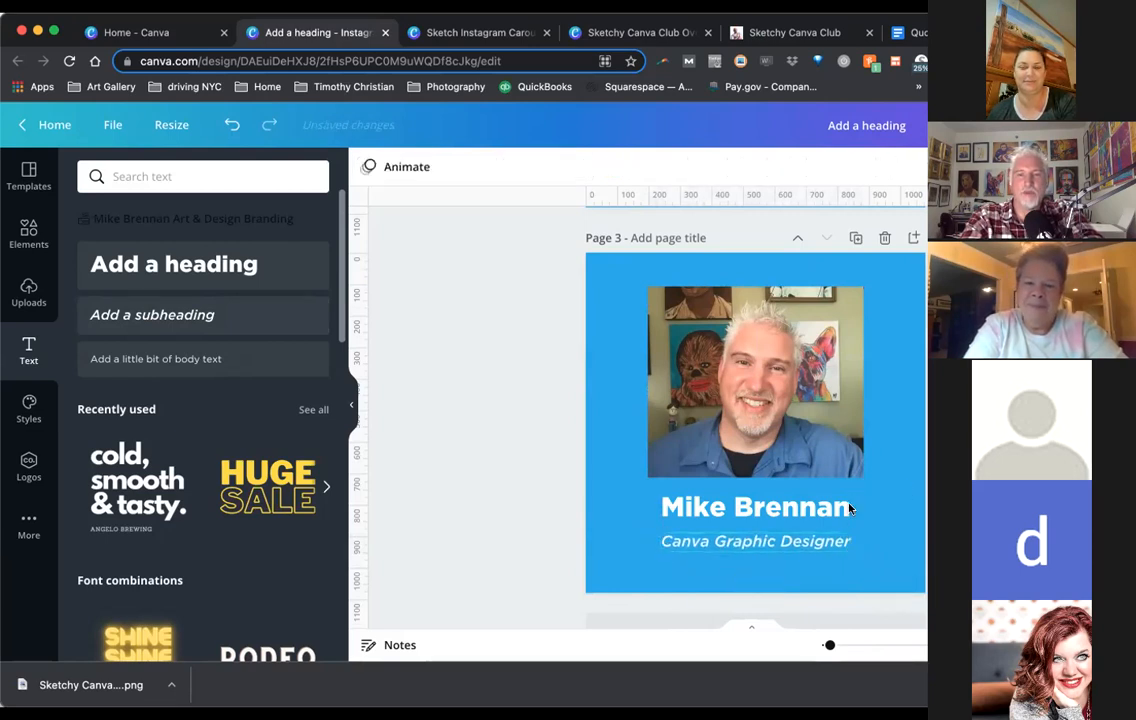
Select the name heading and the subheading together and shift both slightly down from the portrait
left_click(803, 516)
left_click(803, 515)
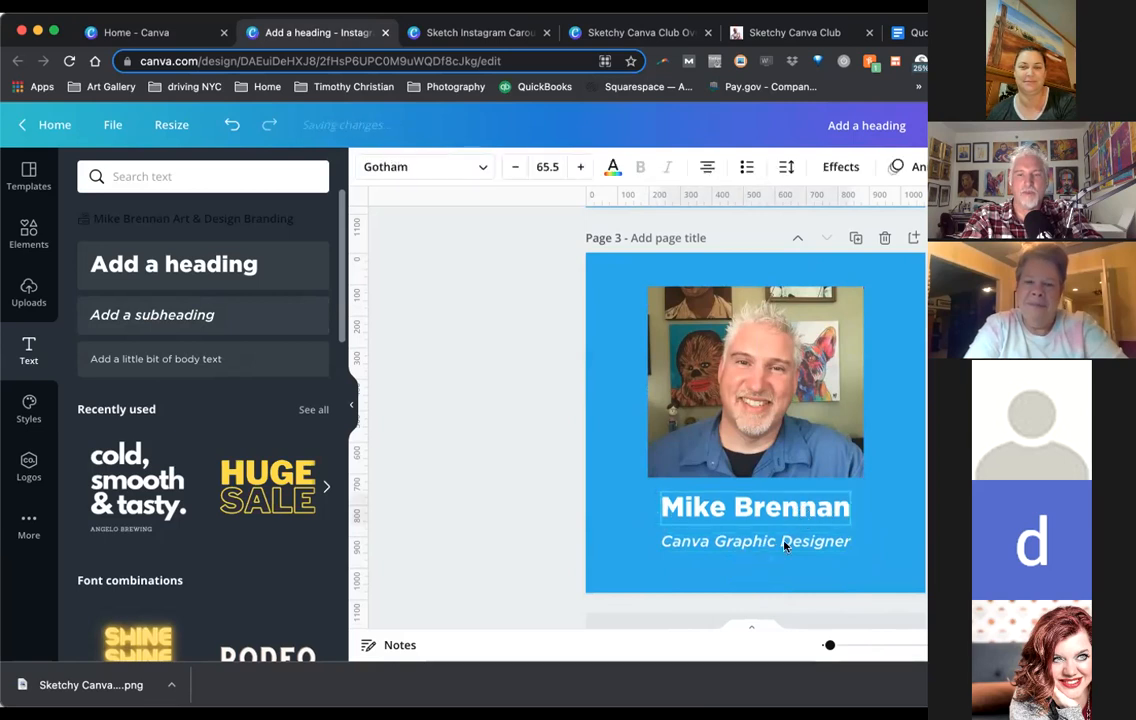
left_click(785, 545, "shift")
left_click_drag(785, 545, 776, 546)
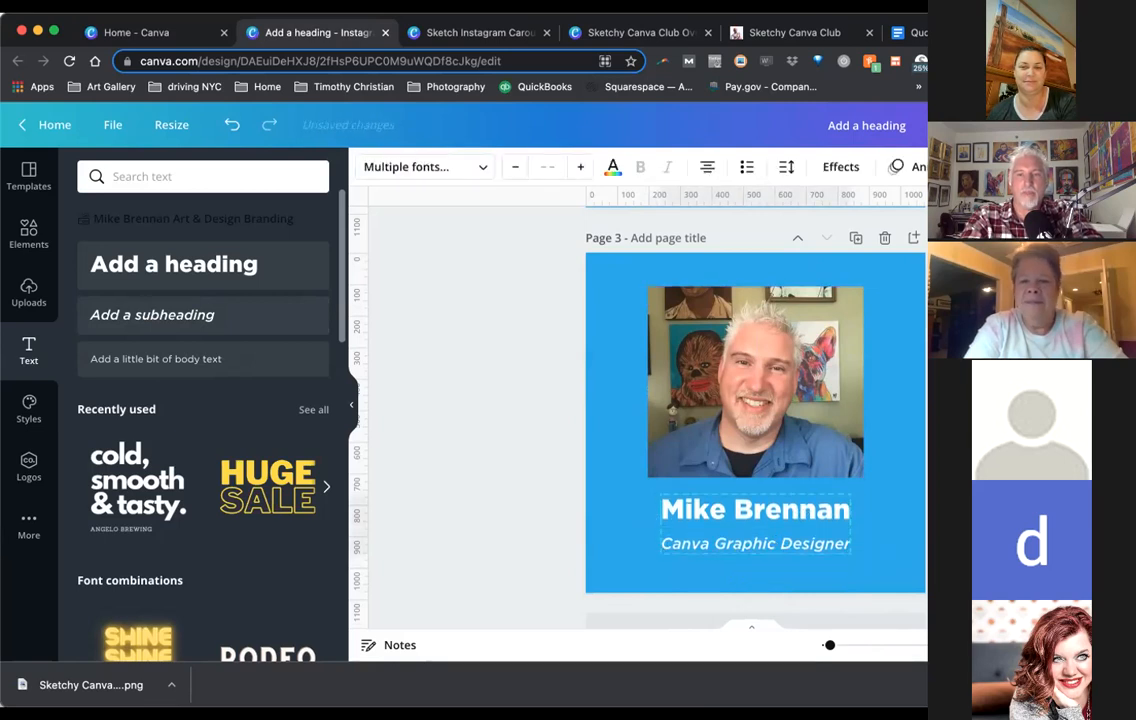
left_click(448, 306)
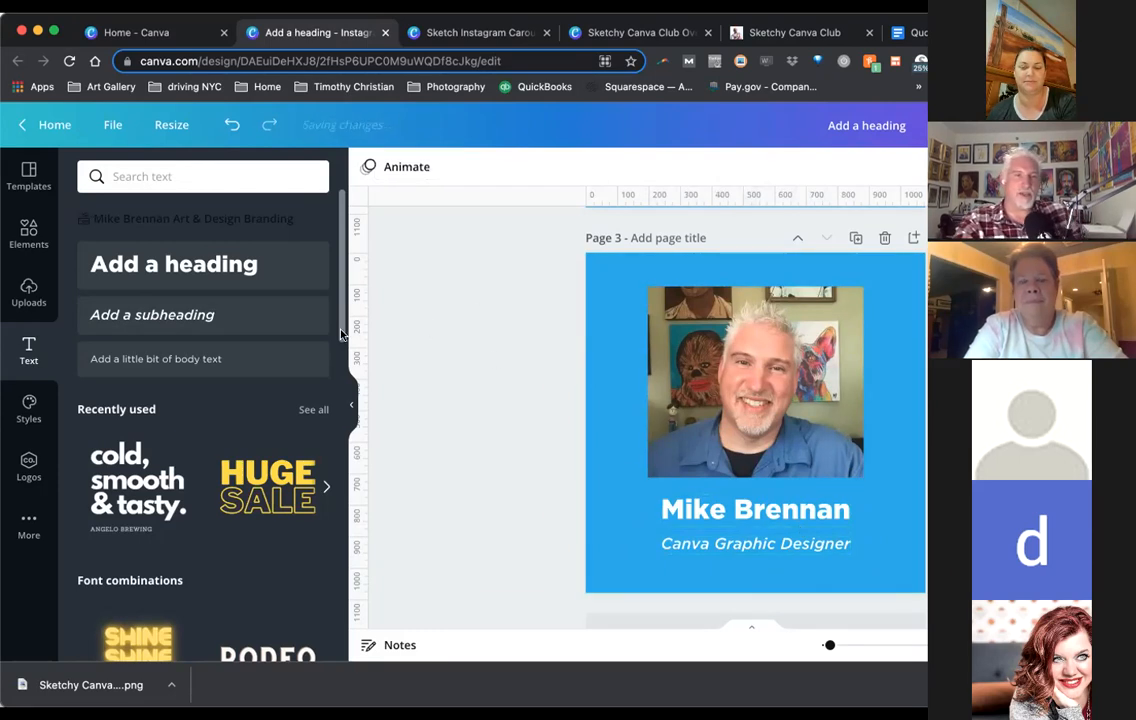
Add the uploaded hand-drawn square frame to page 3 and extend it to the portrait's upper-left corner
left_click(28, 294)
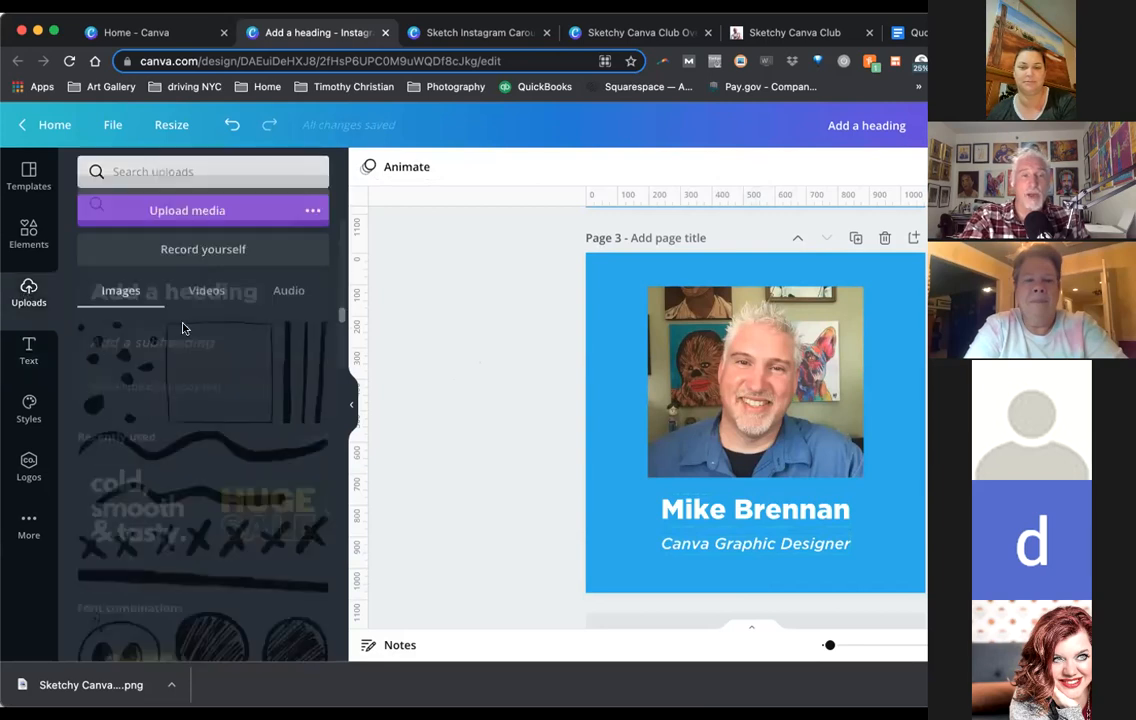
left_click(198, 391)
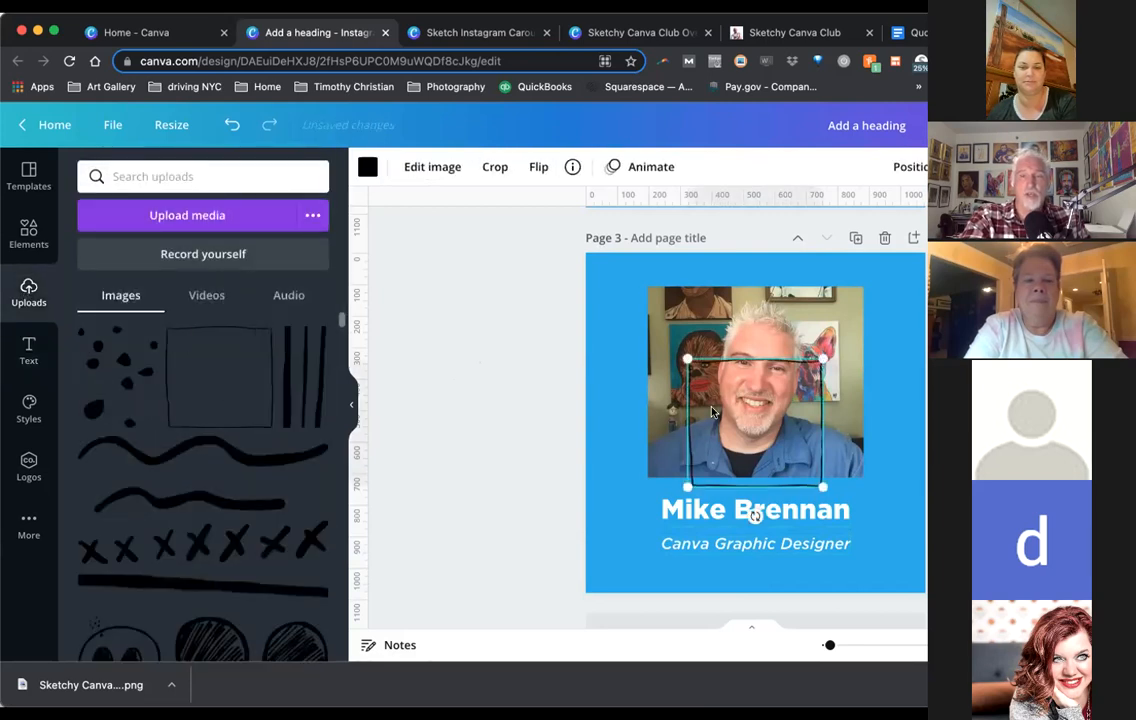
mouse_move(839, 339)
left_mouse_down()
mouse_move(862, 321)
mouse_move(822, 328)
mouse_move(822, 316)
left_mouse_up()
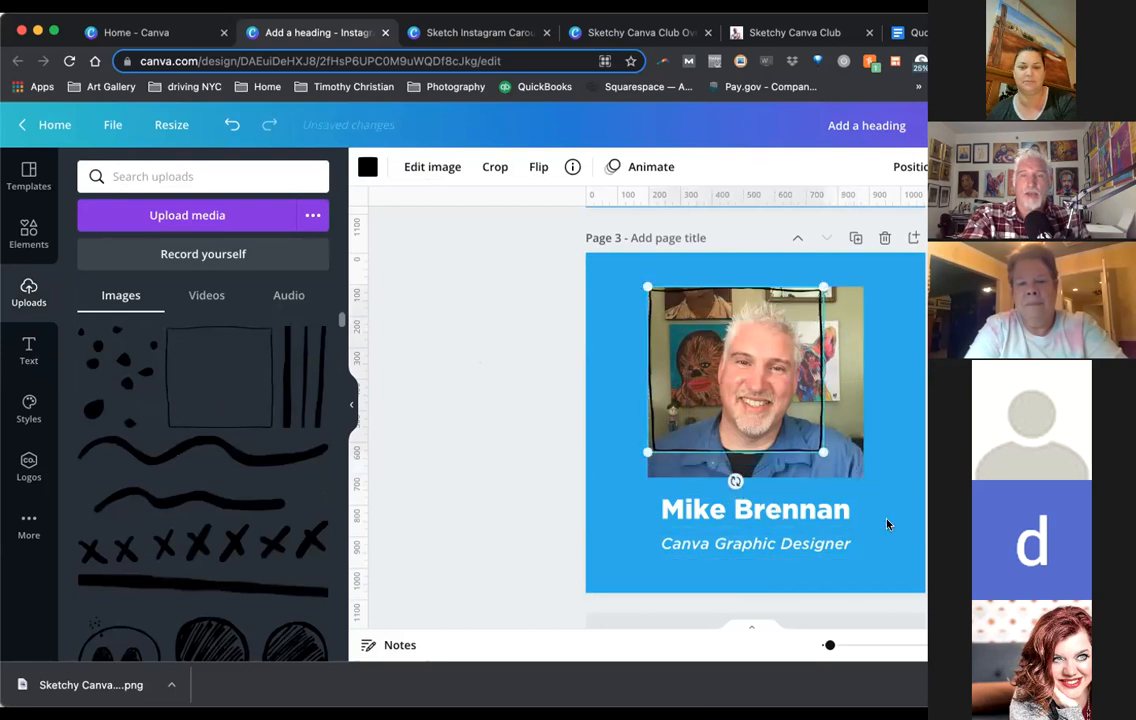
left_click_drag(838, 463, 862, 485)
mouse_move(842, 410)
left_mouse_down()
mouse_move(850, 392)
mouse_move(842, 410)
left_mouse_up()
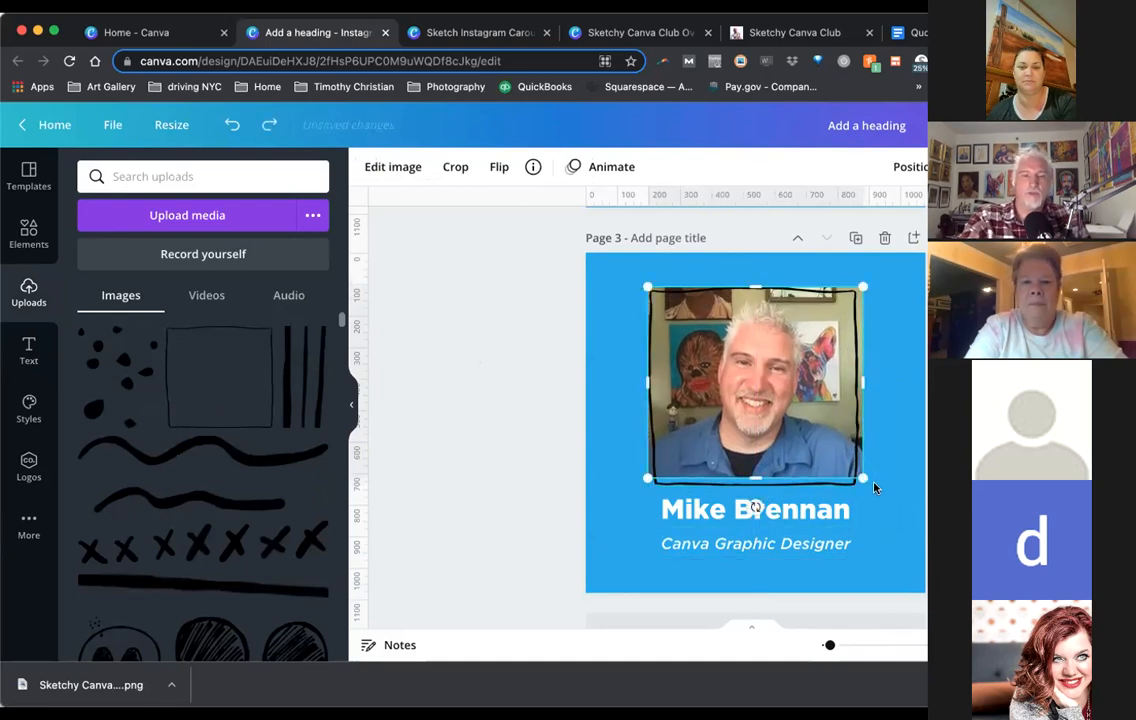
key("super+z")
Enlarge and position the hand-drawn frame to fit around the portrait, and change its color to white
left_click(822, 442)
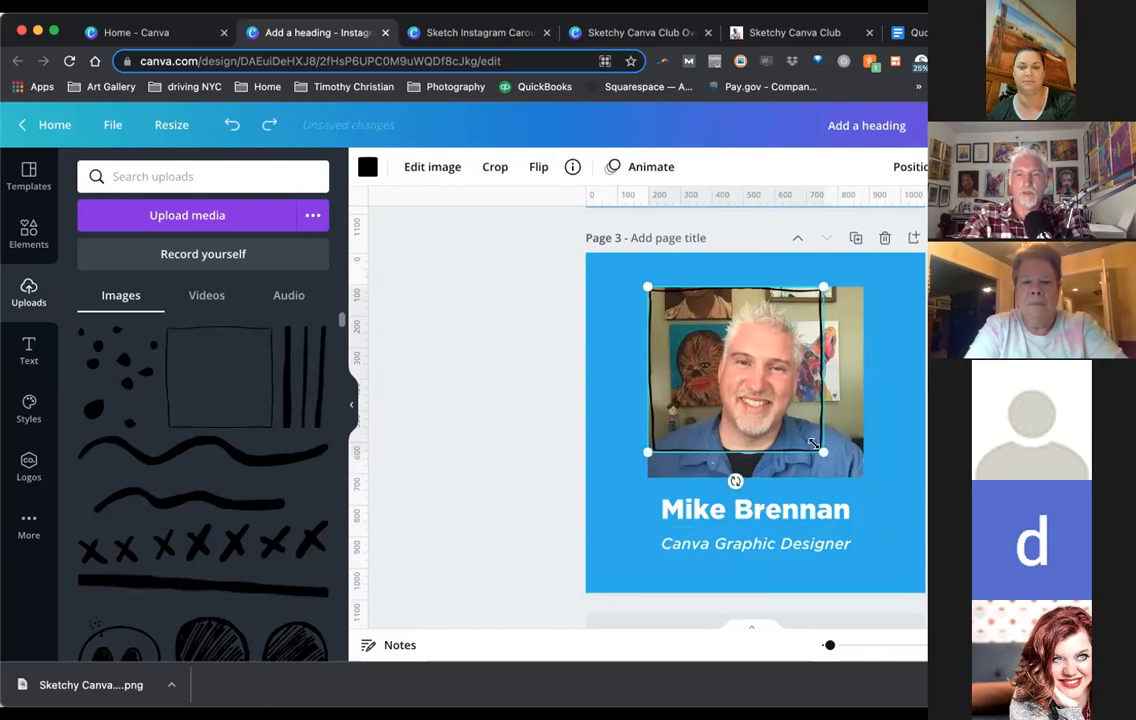
mouse_move(822, 452)
left_mouse_down()
mouse_move(855, 476)
mouse_move(855, 466)
left_mouse_up()
left_click_drag(846, 360, 858, 358)
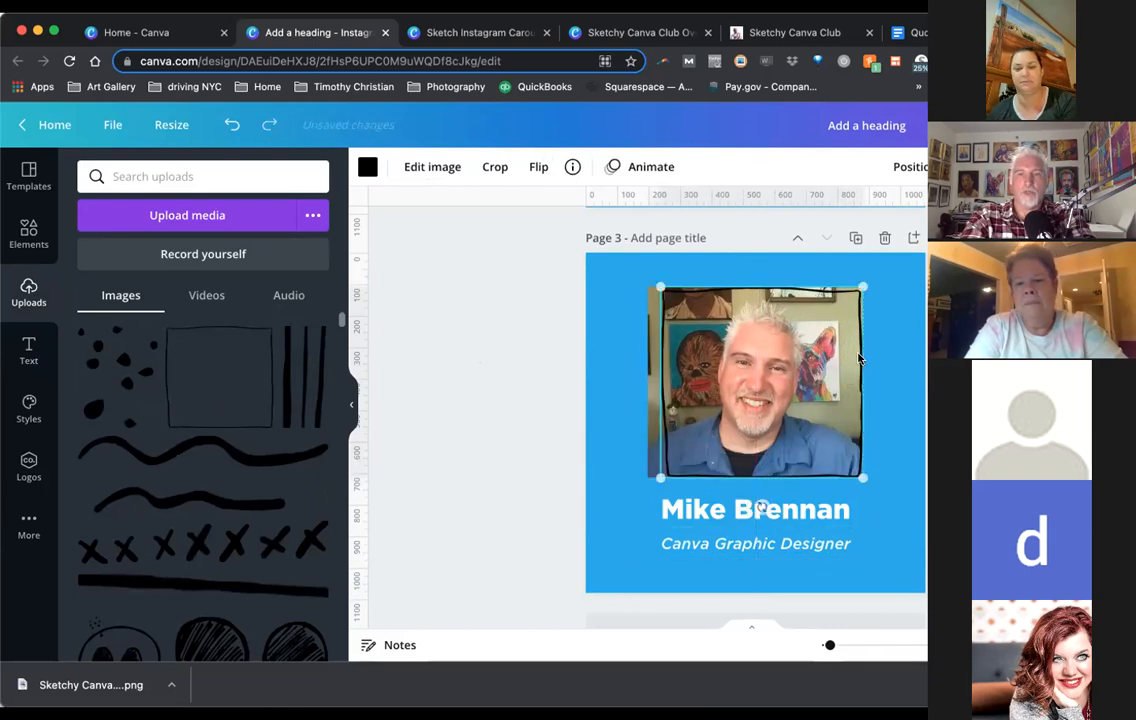
left_click_drag(645, 286, 636, 278)
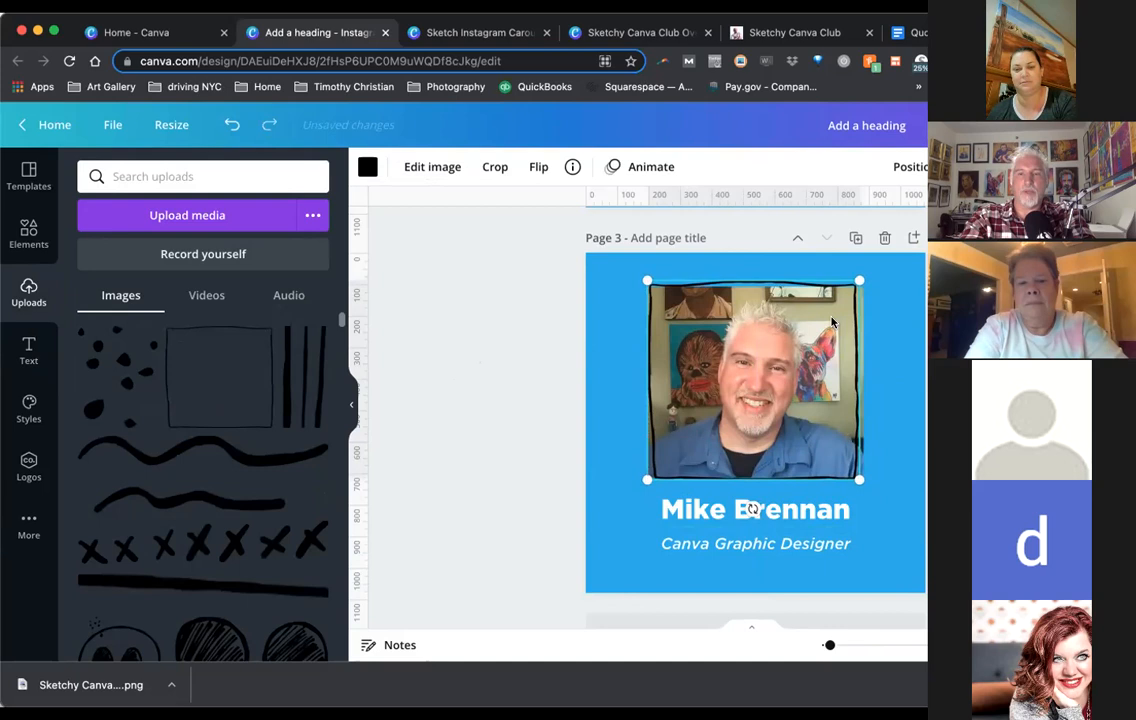
left_click(368, 167)
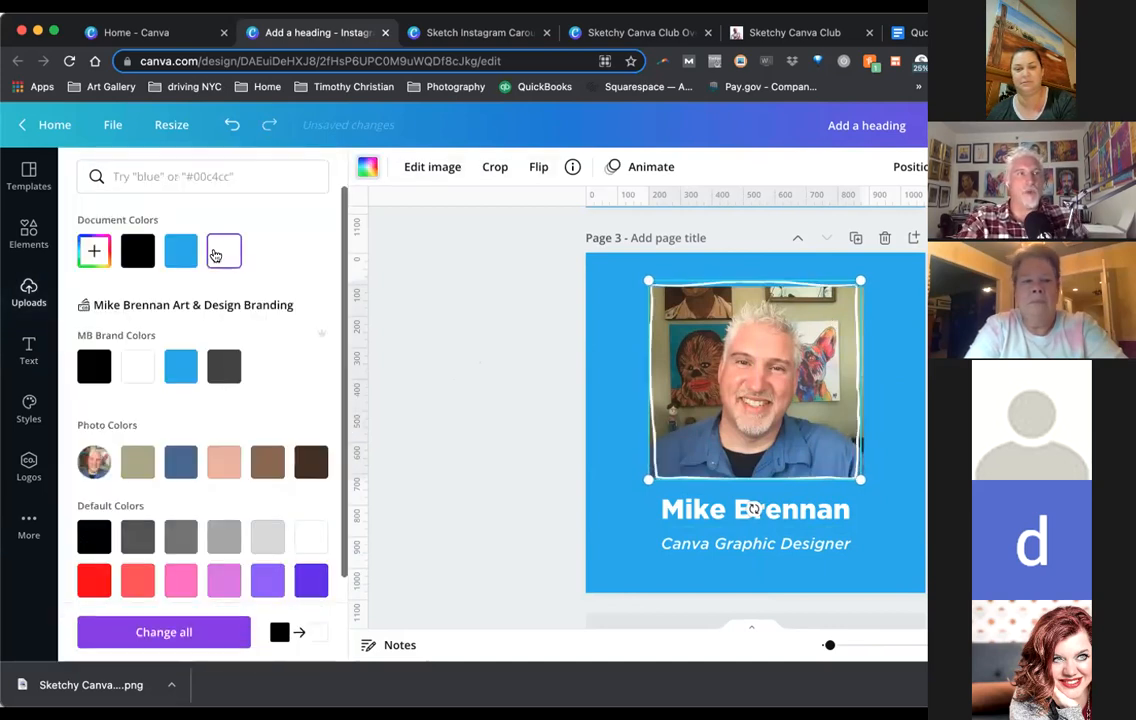
left_click(584, 340)
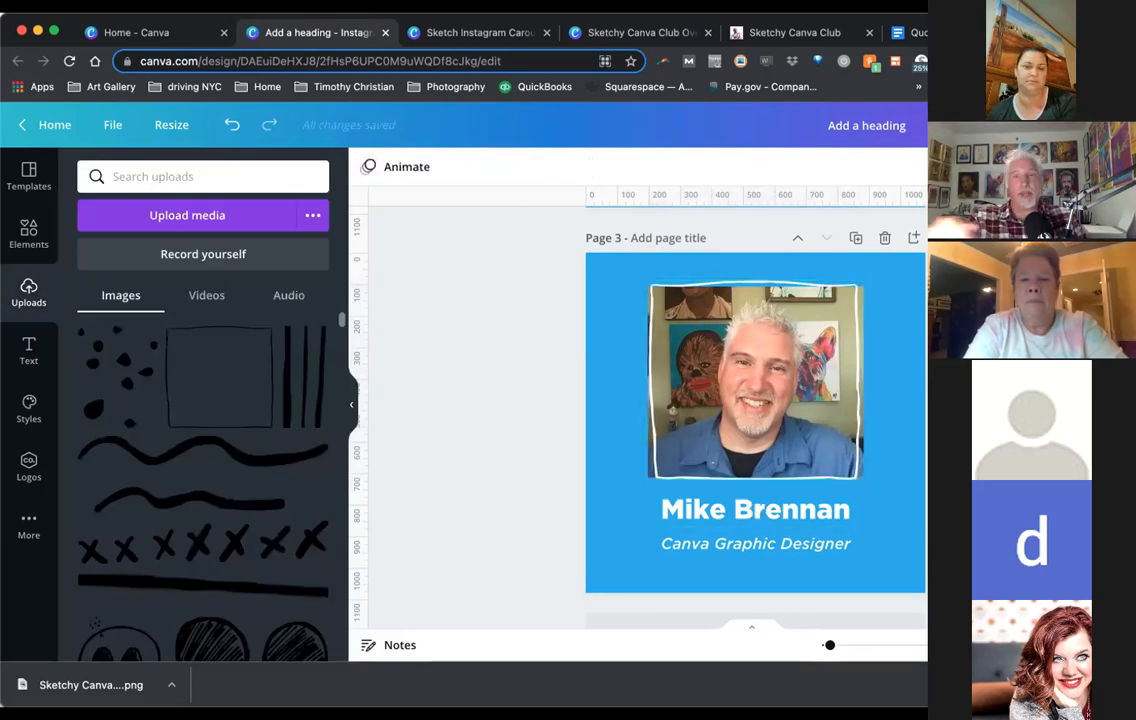
Add the uploaded pair of hand-drawn wavy lines to page 3 and move it down over the subheading
scroll(755, 420, "down", 1)
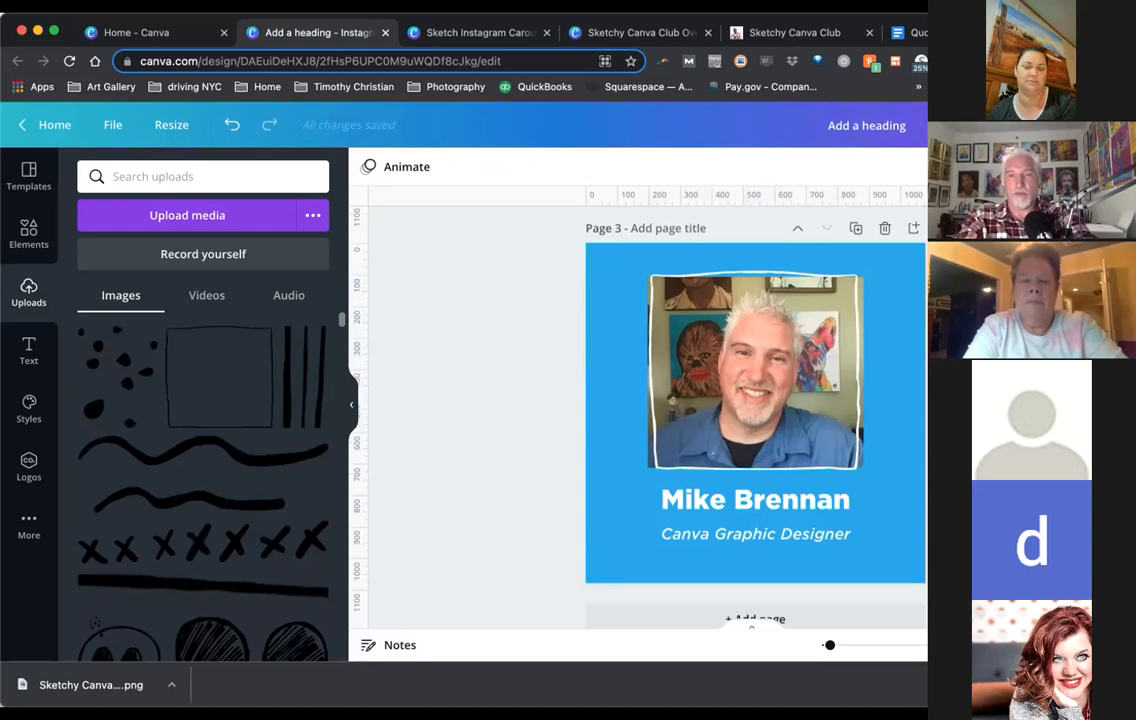
scroll(180, 500, "down", 1)
scroll(196, 546, "down", 5)
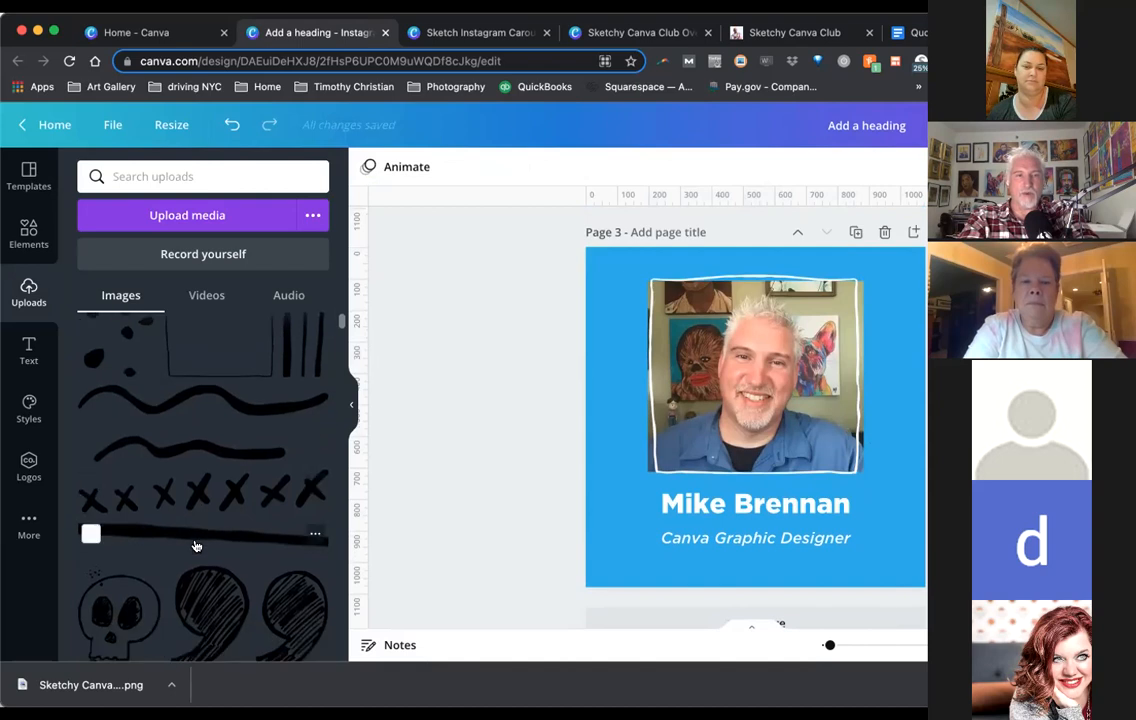
scroll(196, 546, "down", 3)
scroll(196, 546, "up", 7)
scroll(210, 465, "up", 1)
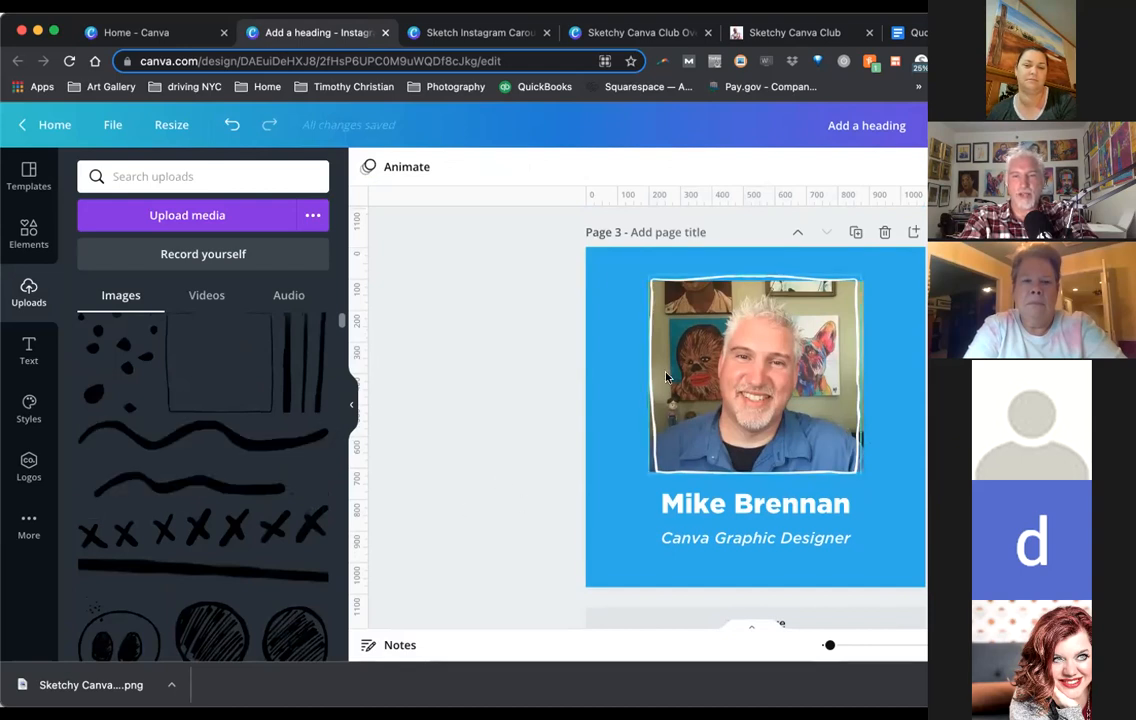
left_click(158, 447)
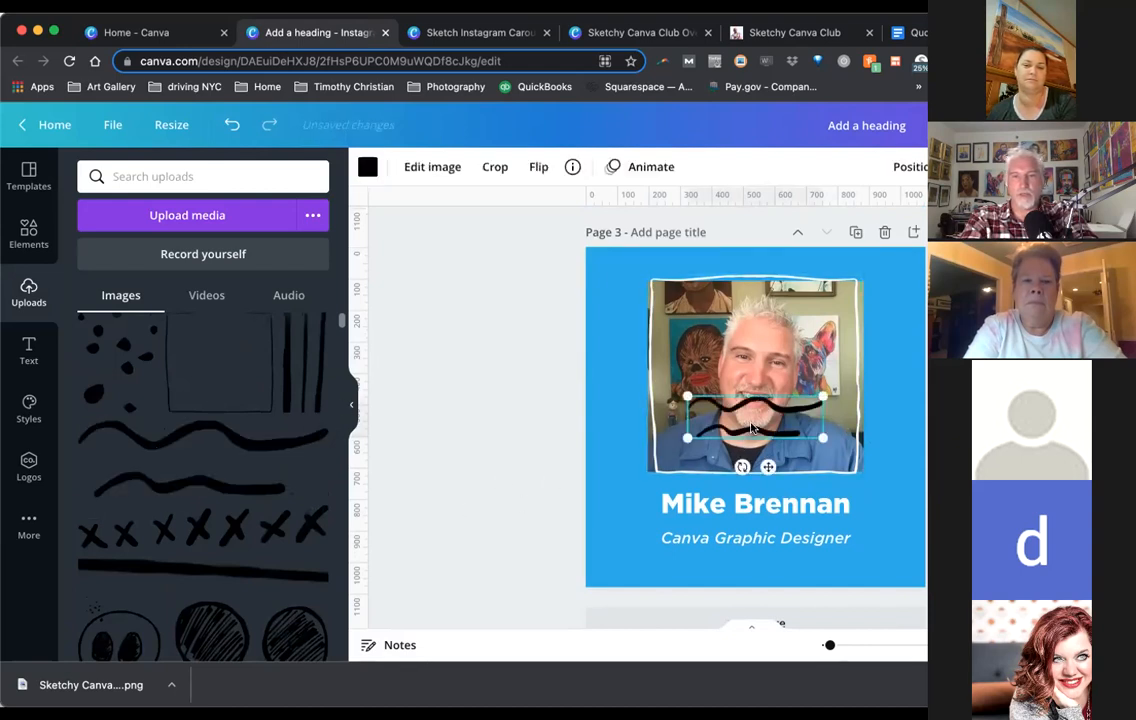
mouse_move(675, 496)
left_mouse_down()
mouse_move(665, 545)
mouse_move(690, 525)
mouse_move(751, 540)
mouse_move(735, 544)
mouse_move(723, 538)
mouse_move(760, 536)
left_mouse_up()
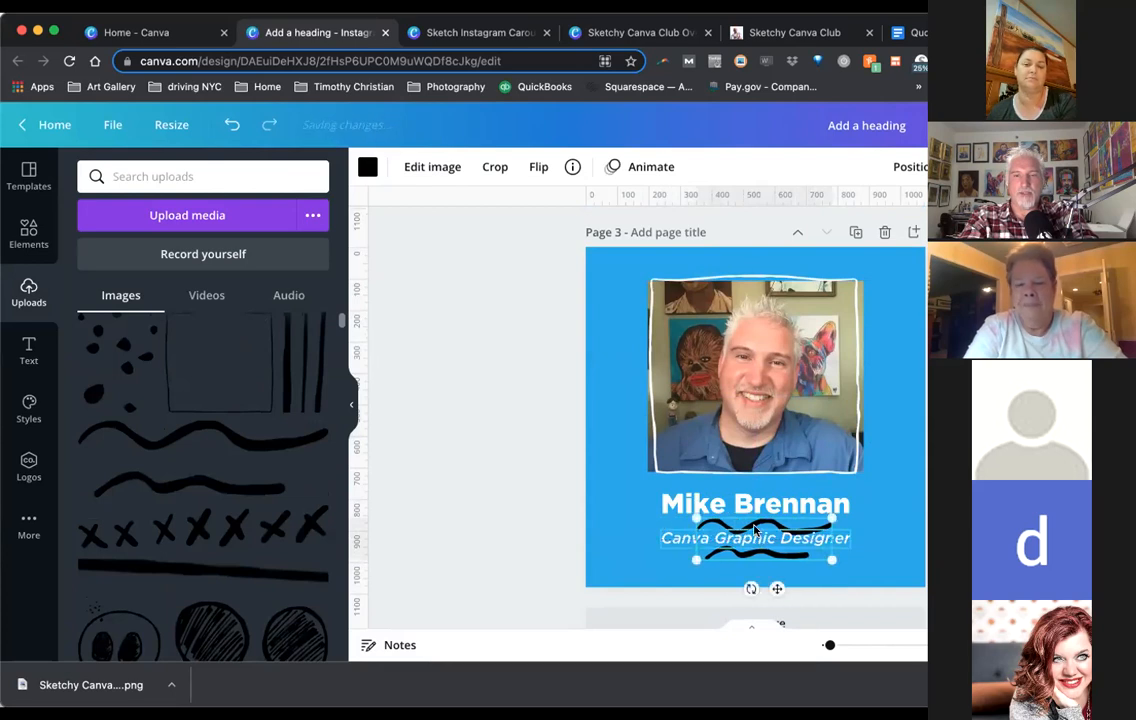
Move the pair of wavy lines to the lower-left area of the page, leaving the name heading in place
left_click(701, 536)
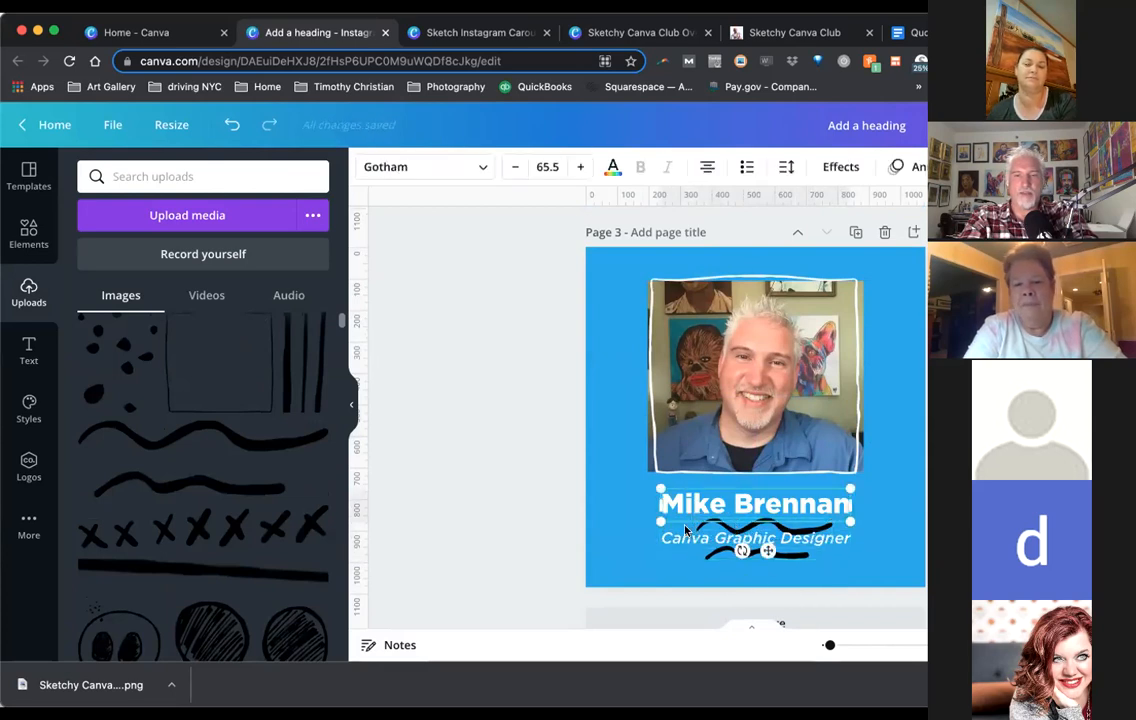
mouse_move(768, 551)
left_mouse_down()
mouse_move(752, 546)
mouse_move(768, 534)
mouse_move(743, 573)
mouse_move(696, 561)
left_mouse_up()
key("super+z")
left_click(789, 566)
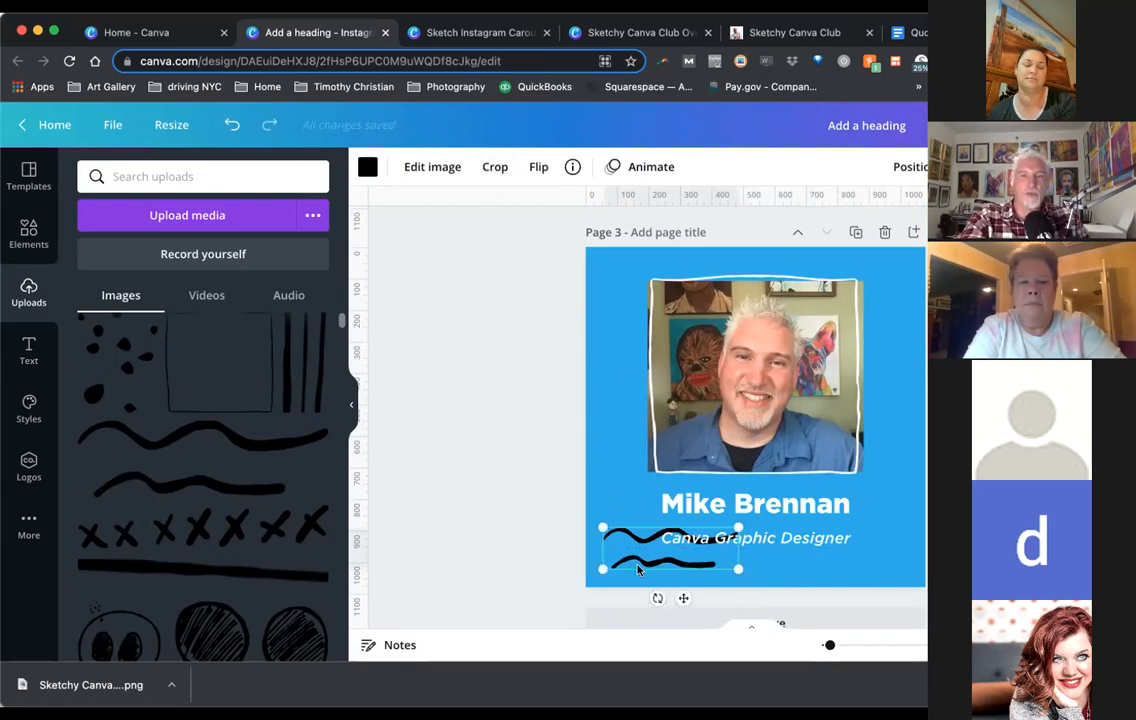
Crop the wavy lines graphic so that only its upper line remains
left_click(486, 172)
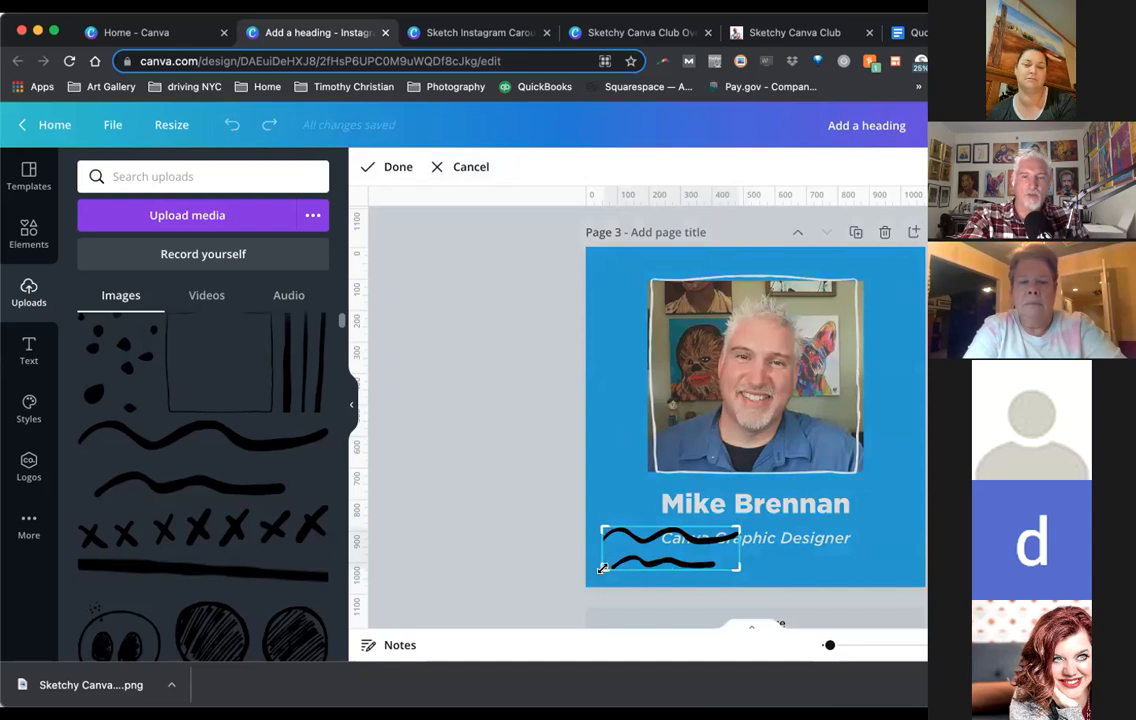
left_click_drag(602, 568, 604, 551)
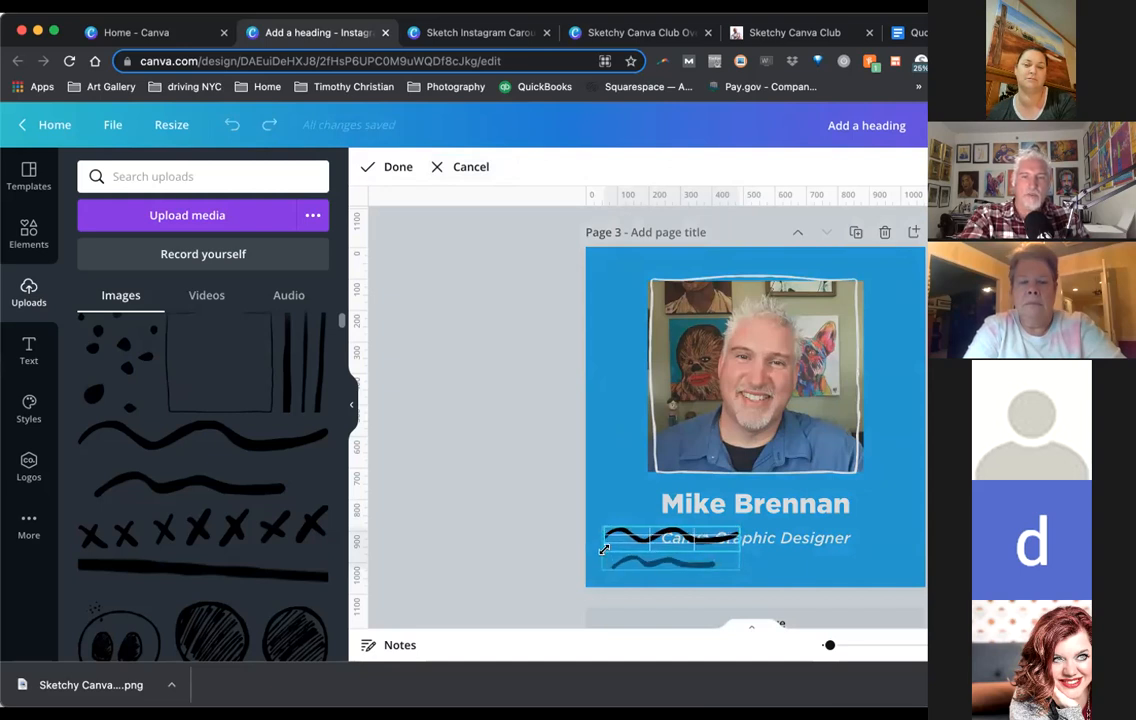
left_click(389, 168)
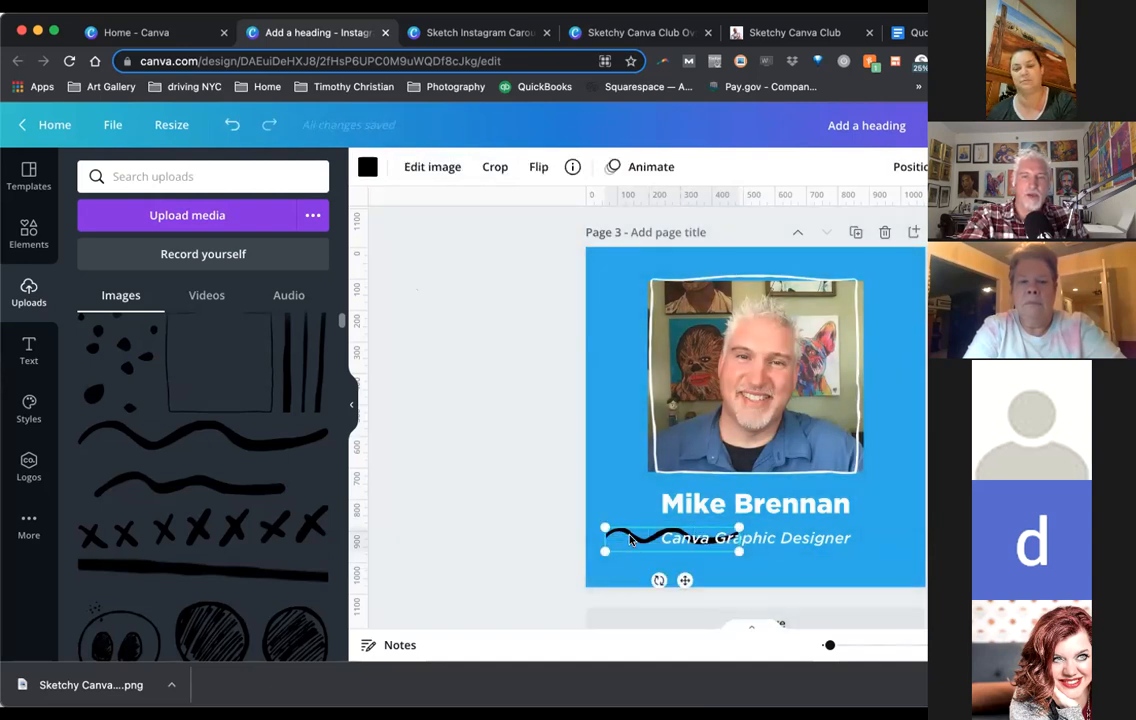
Move the cropped wavy line so it is centered beneath the subheading and change its color to white
left_click_drag(645, 567, 727, 593)
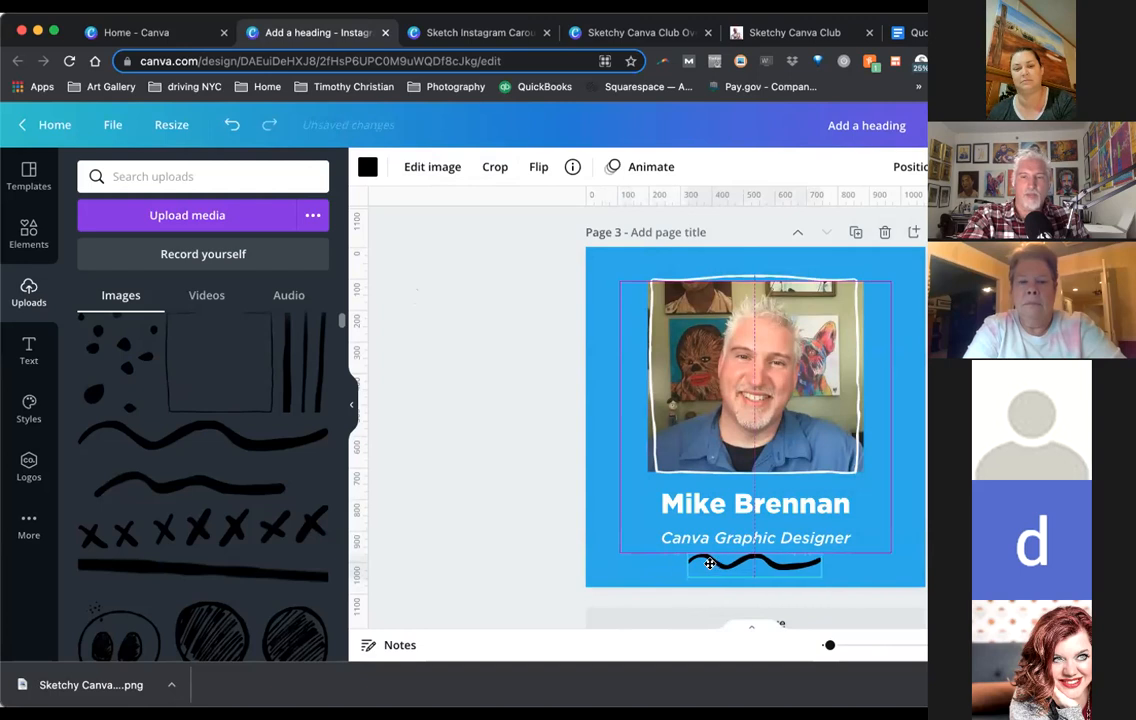
left_click(368, 166)
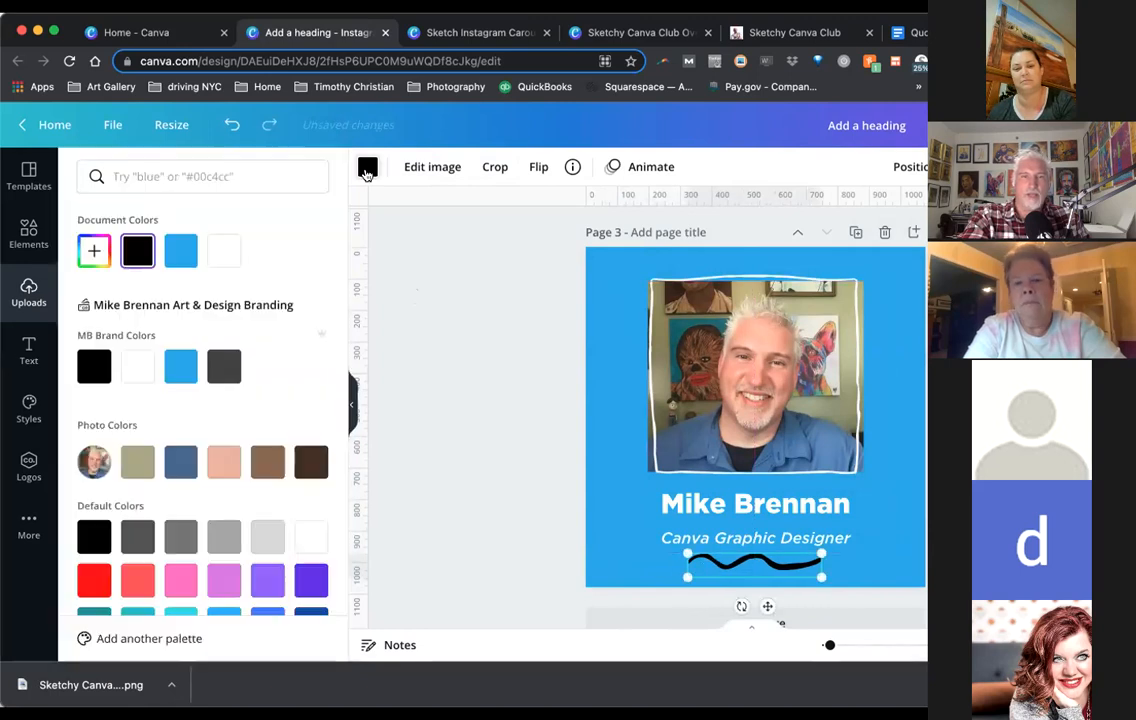
left_click(224, 252)
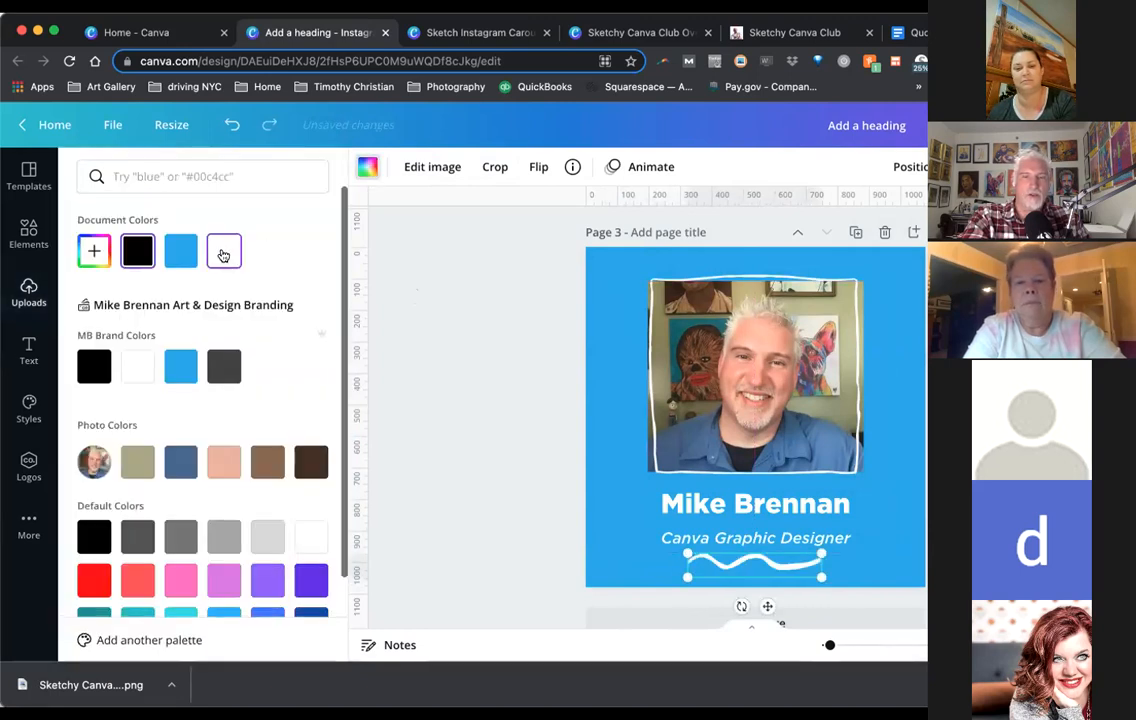
Shrink the white wavy line and place it between the name heading and the subheading, shifting the subheading down to make room
mouse_move(798, 579)
left_mouse_down()
mouse_move(772, 558)
mouse_move(772, 539)
mouse_move(817, 555)
left_mouse_up()
left_click(817, 547)
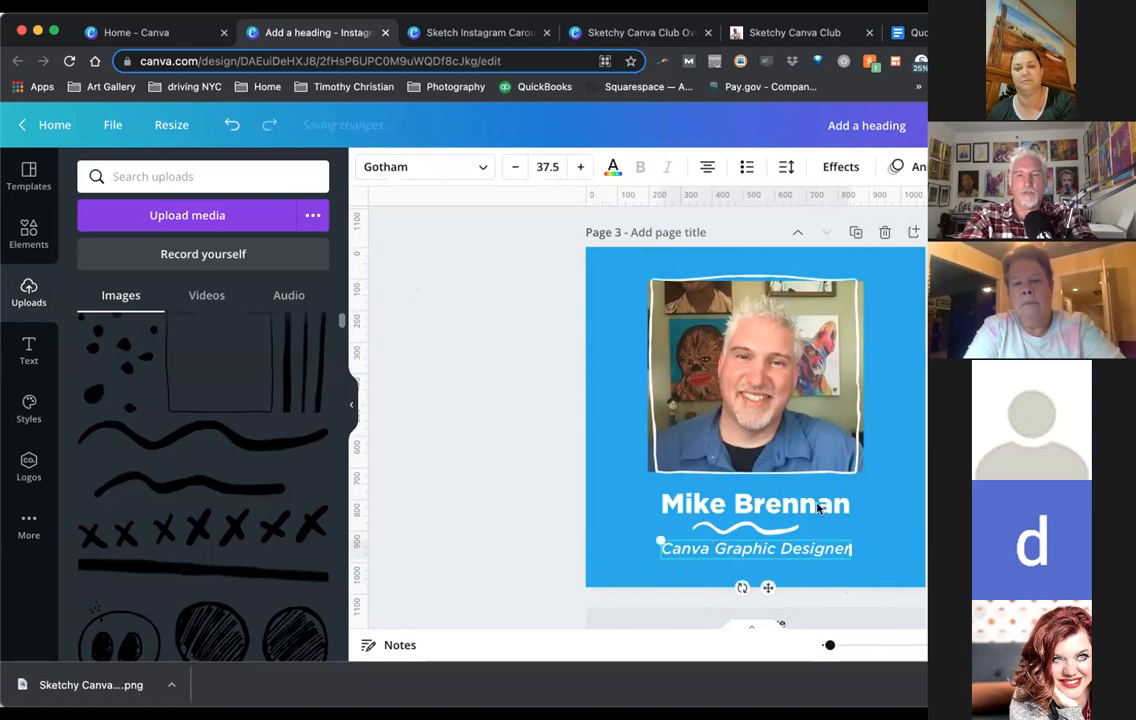
left_click(768, 537)
left_click(799, 555)
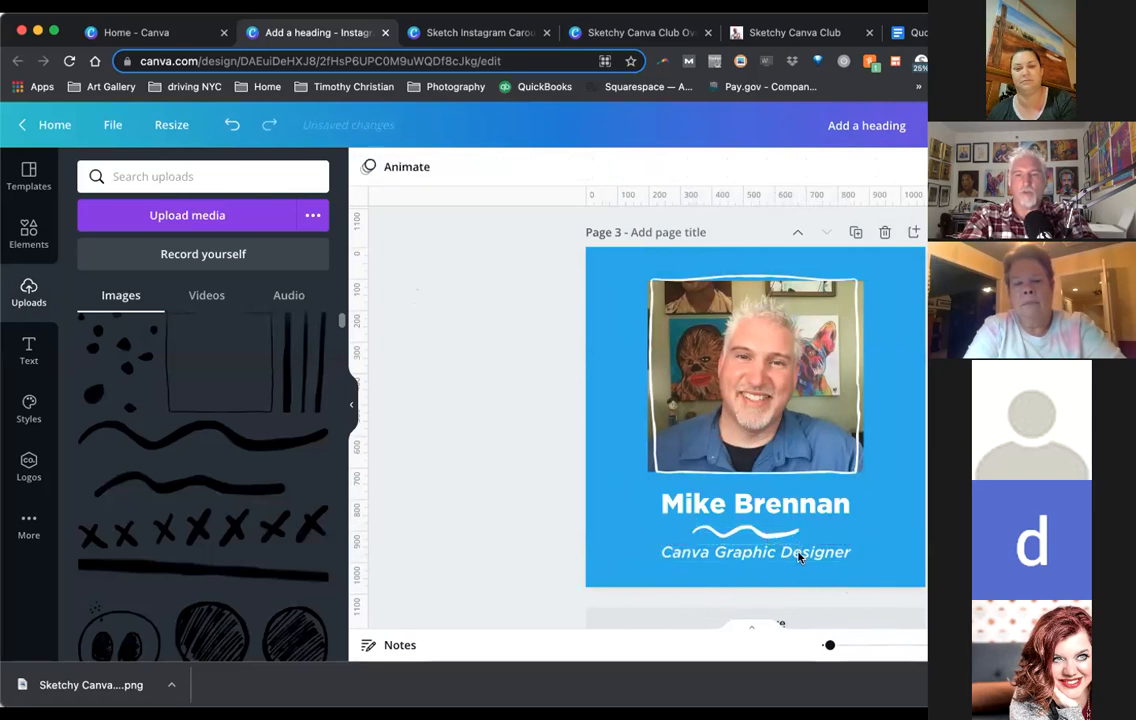
left_click(722, 507)
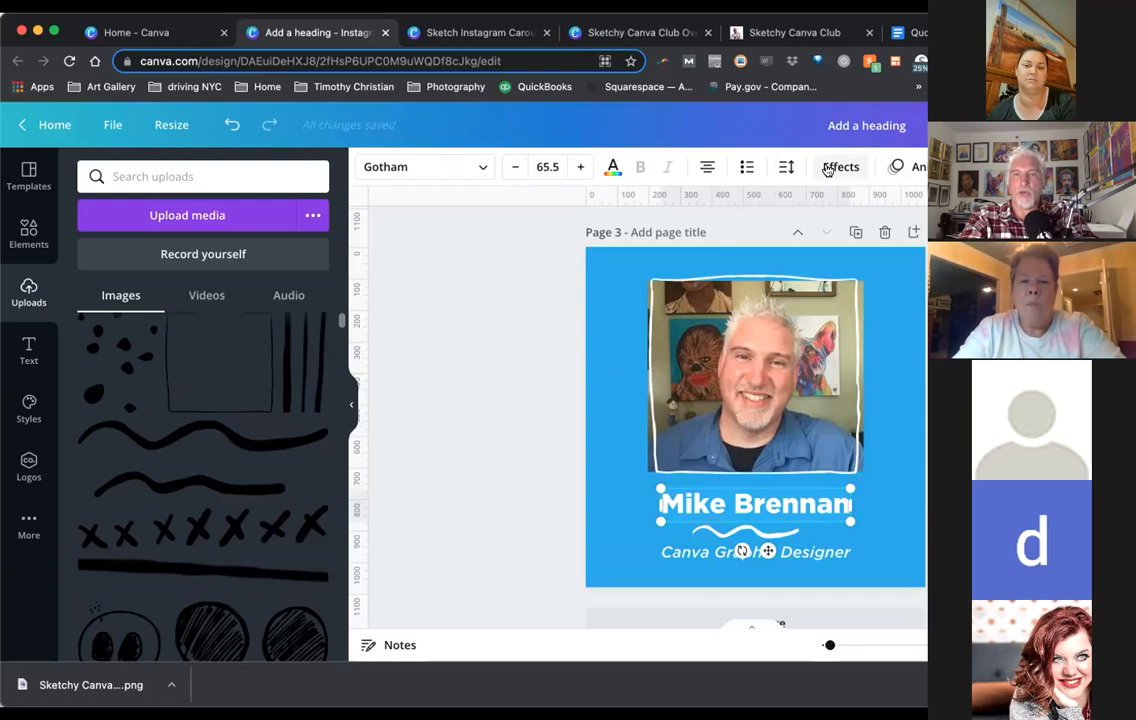
left_click(838, 167)
left_click(786, 168)
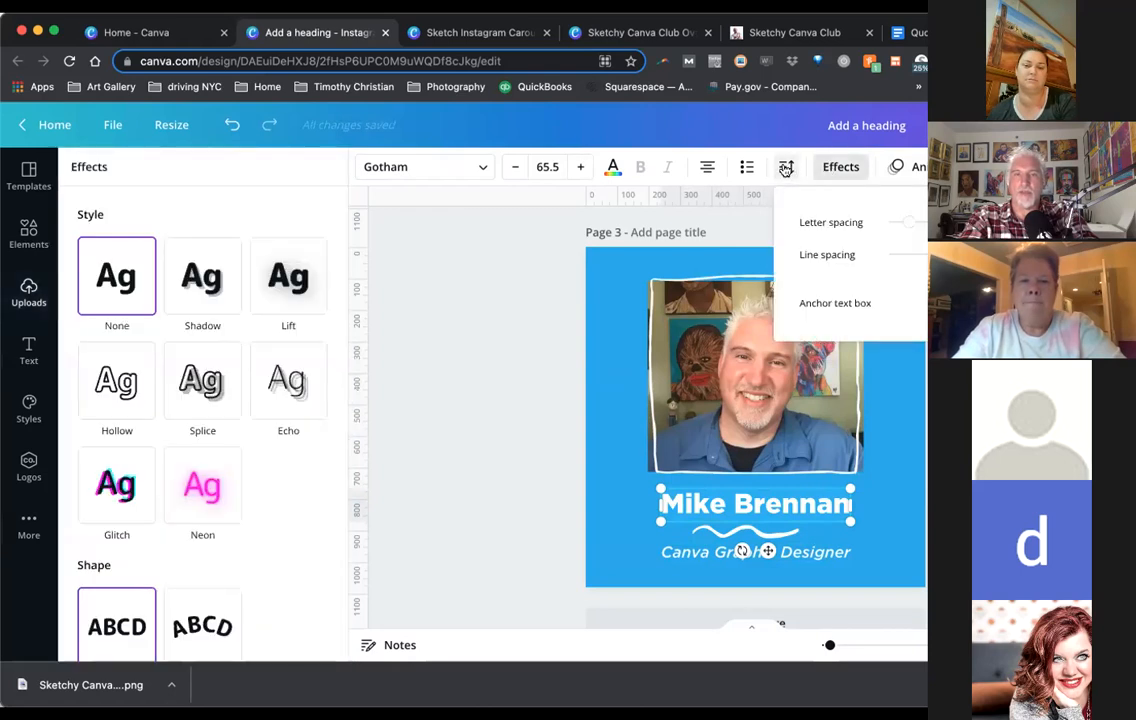
left_click(749, 167)
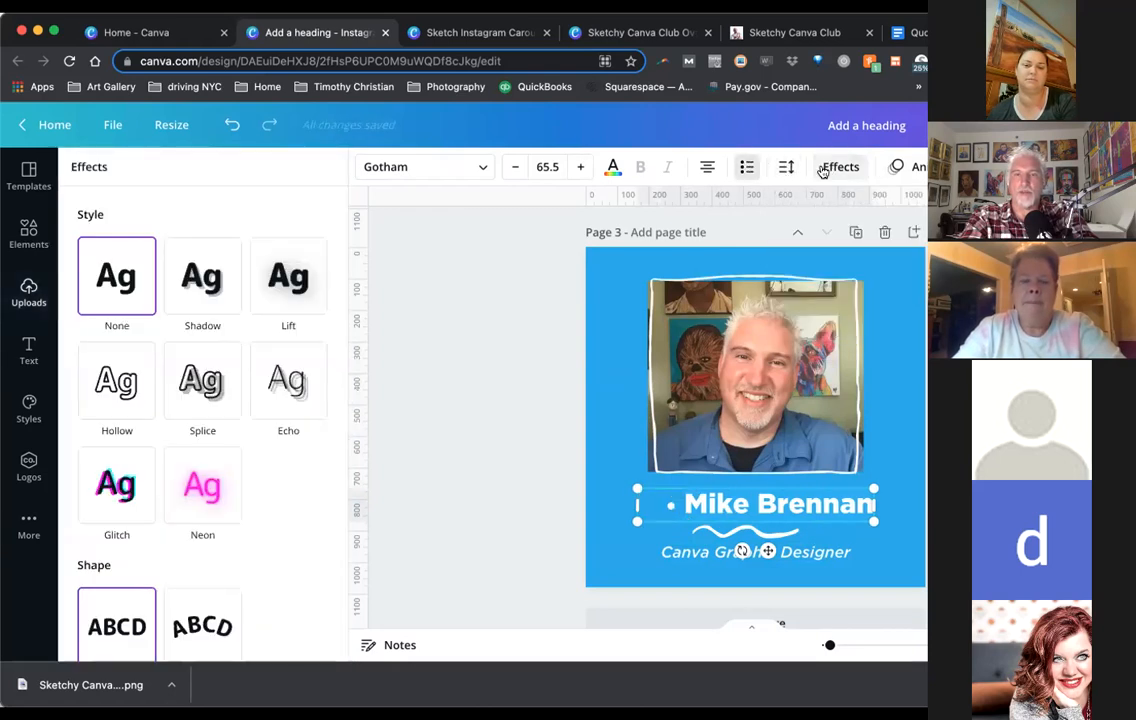
key("super+z")
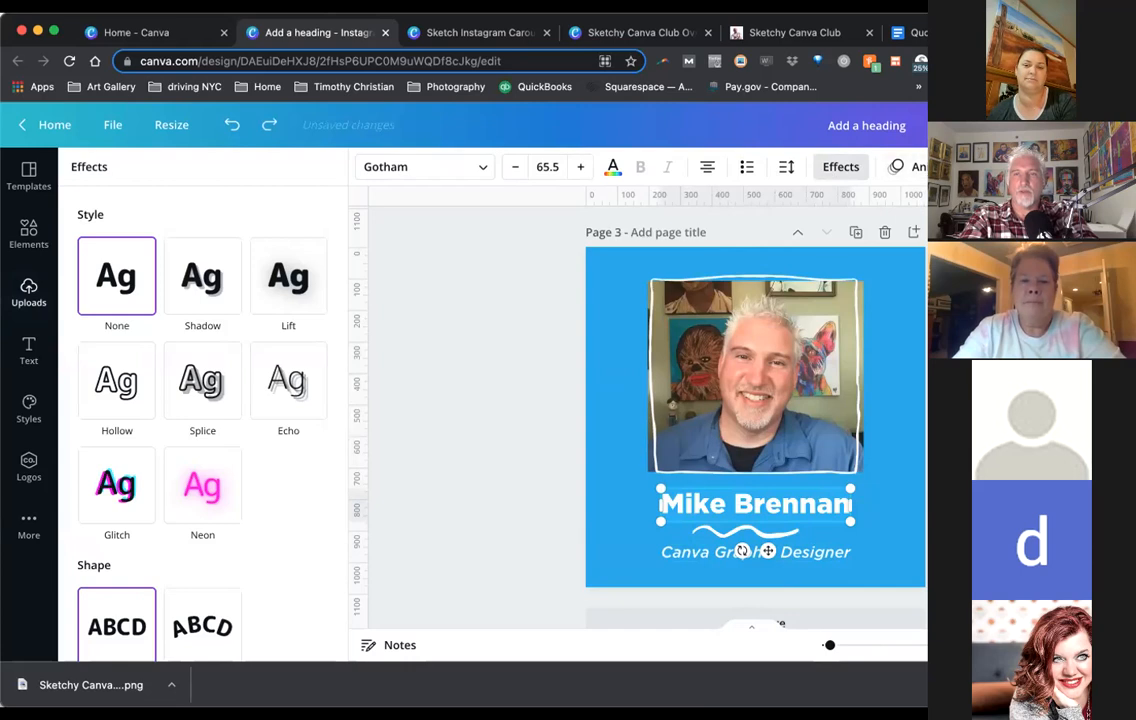
Convert the name heading to uppercase and scale it to font size 63.1 so it matches the width of the framed portrait
left_click(748, 206)
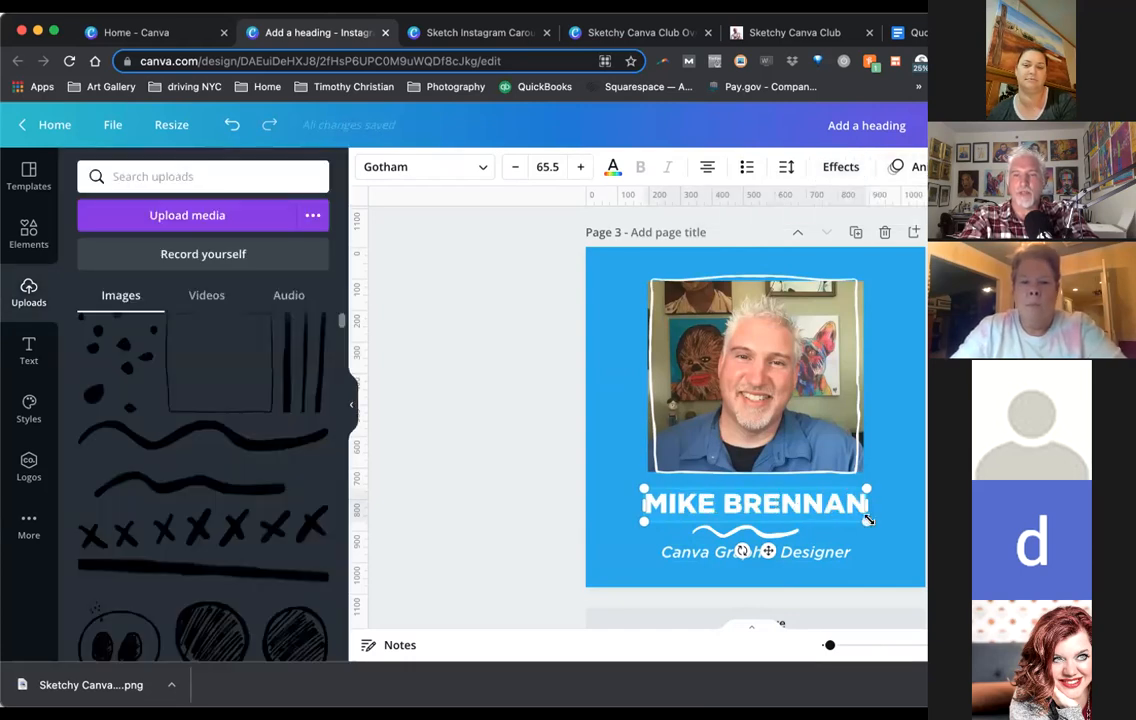
left_click_drag(865, 519, 860, 518)
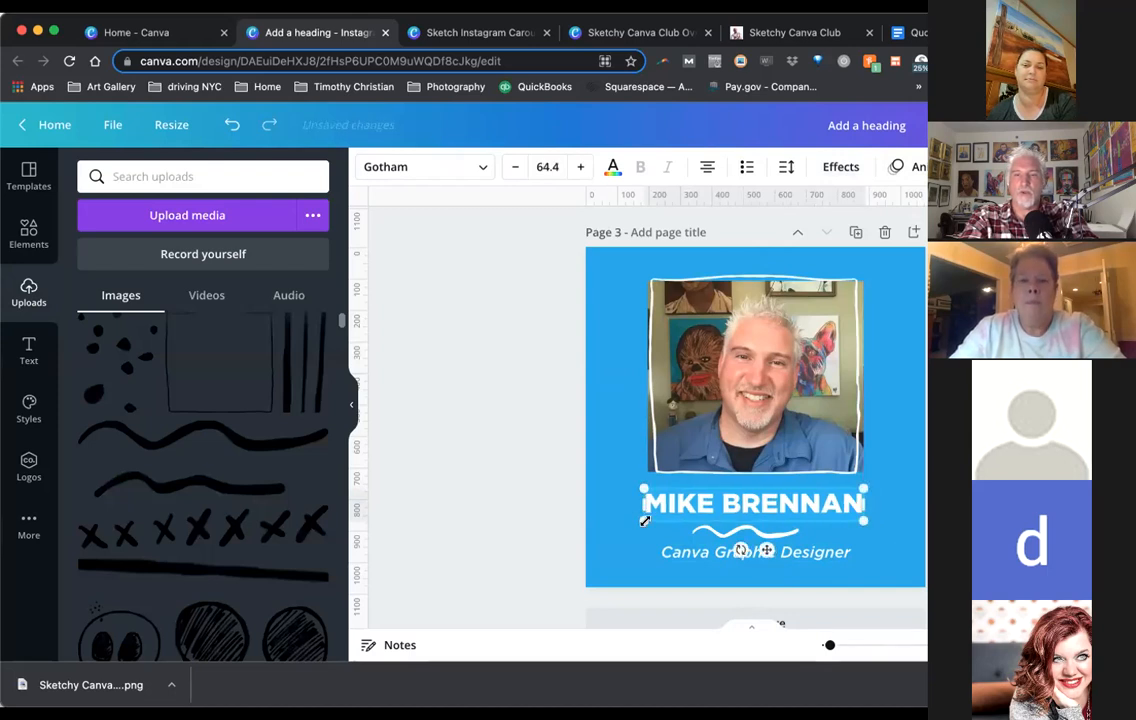
left_click_drag(652, 518, 654, 517)
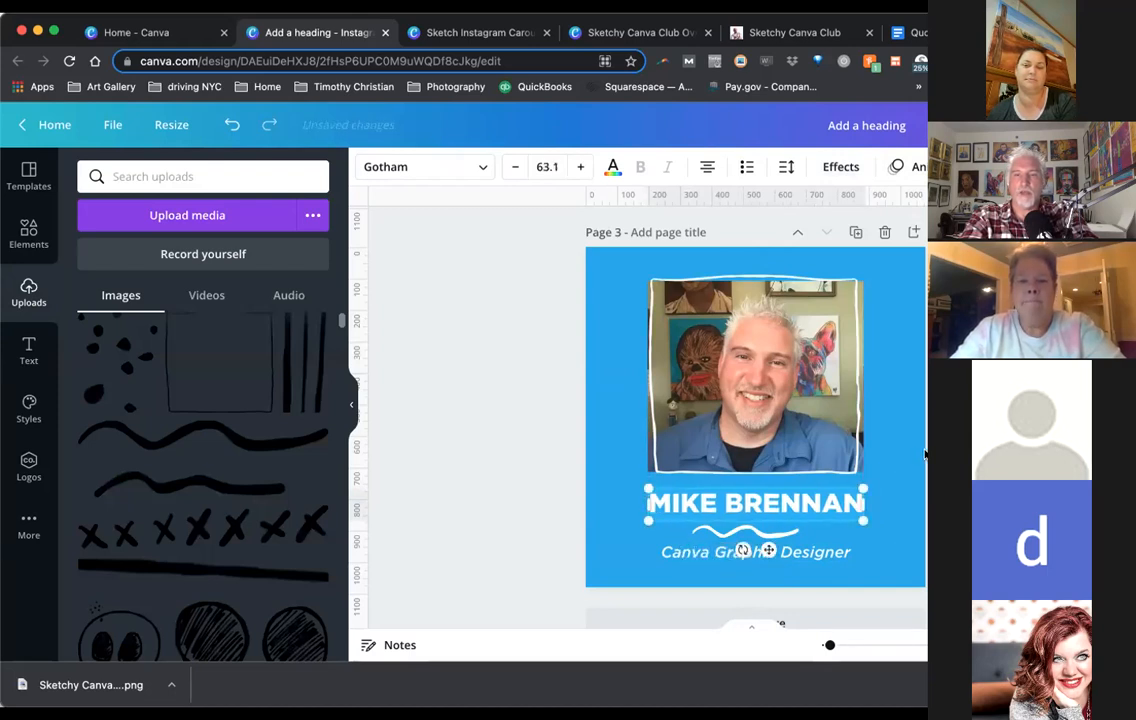
left_click(838, 482)
Move the subheading up directly under the name heading and center the wavy line below the subheading
left_click(768, 532)
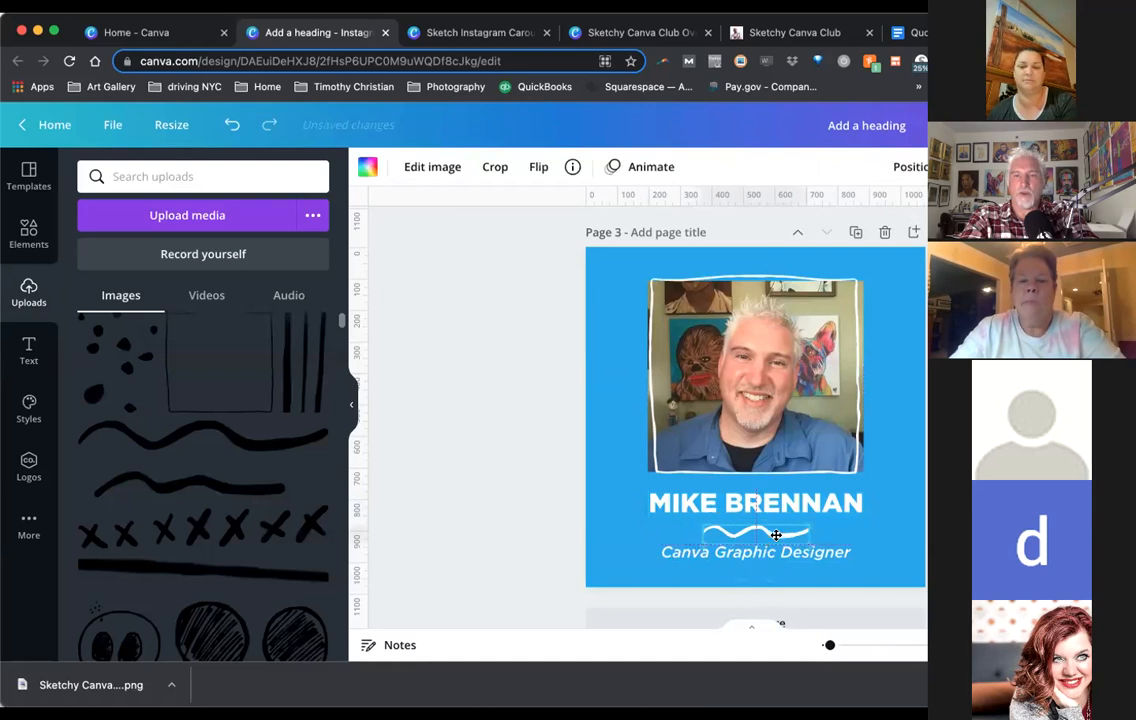
mouse_move(789, 555)
left_mouse_down()
mouse_move(770, 532)
mouse_move(770, 565)
mouse_move(786, 532)
left_mouse_up()
left_click(838, 532)
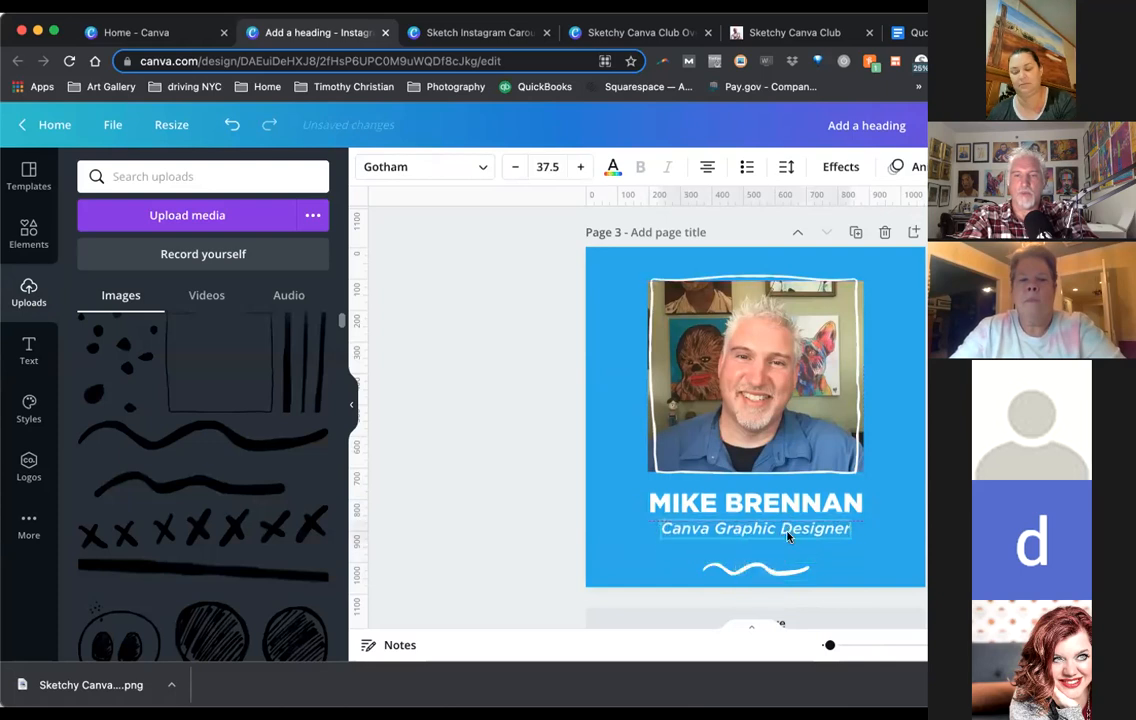
left_click(780, 566)
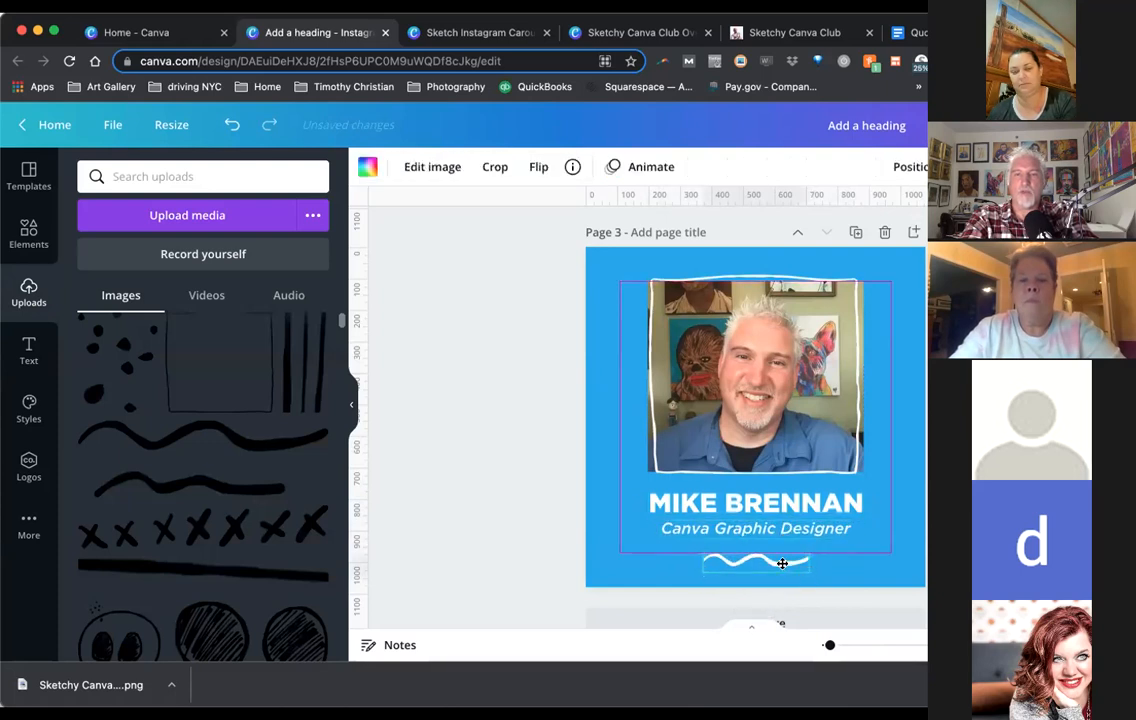
left_click_drag(782, 562, 779, 562)
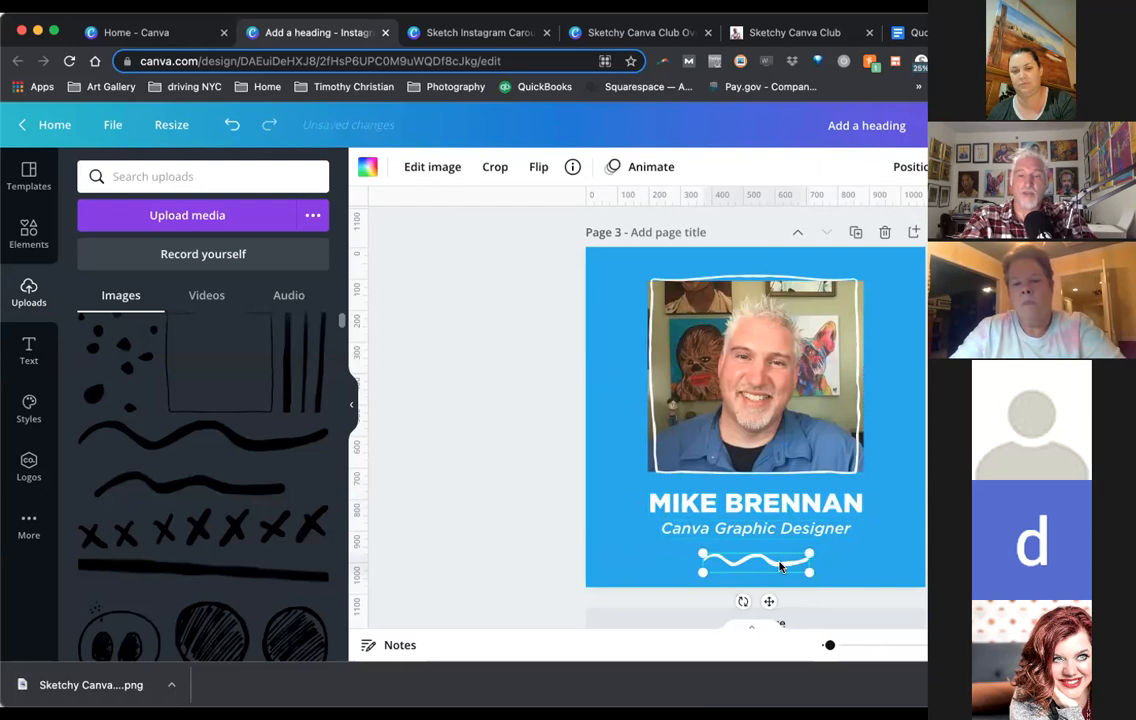
Reduce the "Canva Graphic Designer" subheading's font size to 32.5
left_click(722, 505)
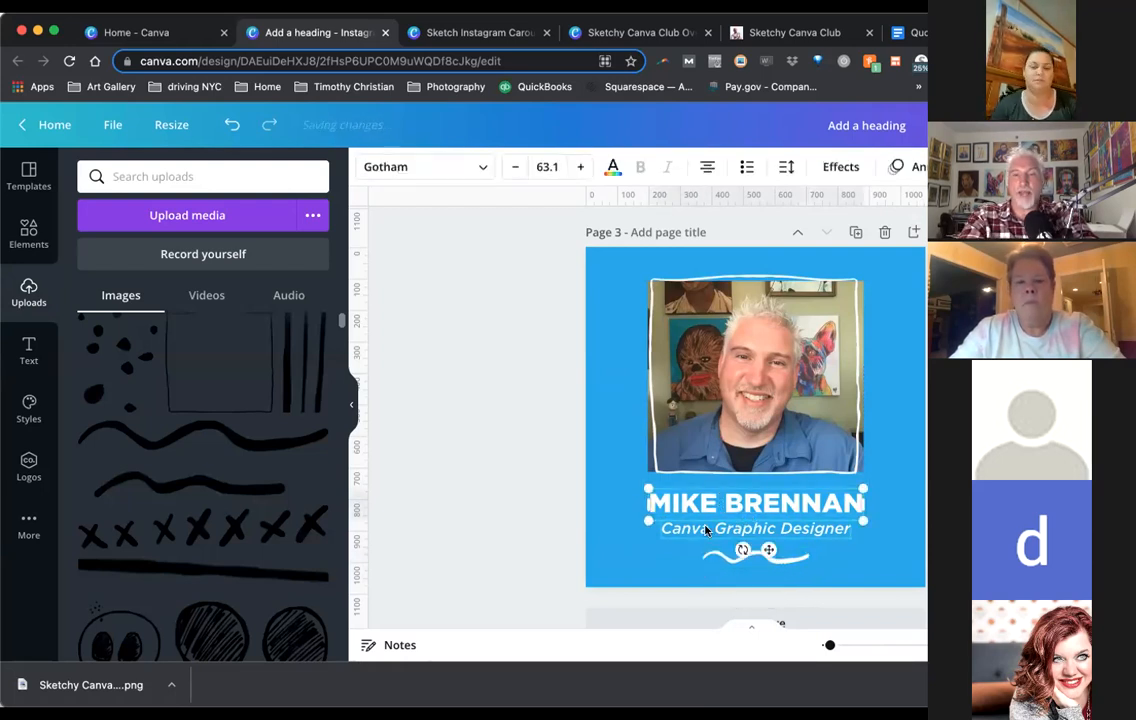
left_click(705, 527)
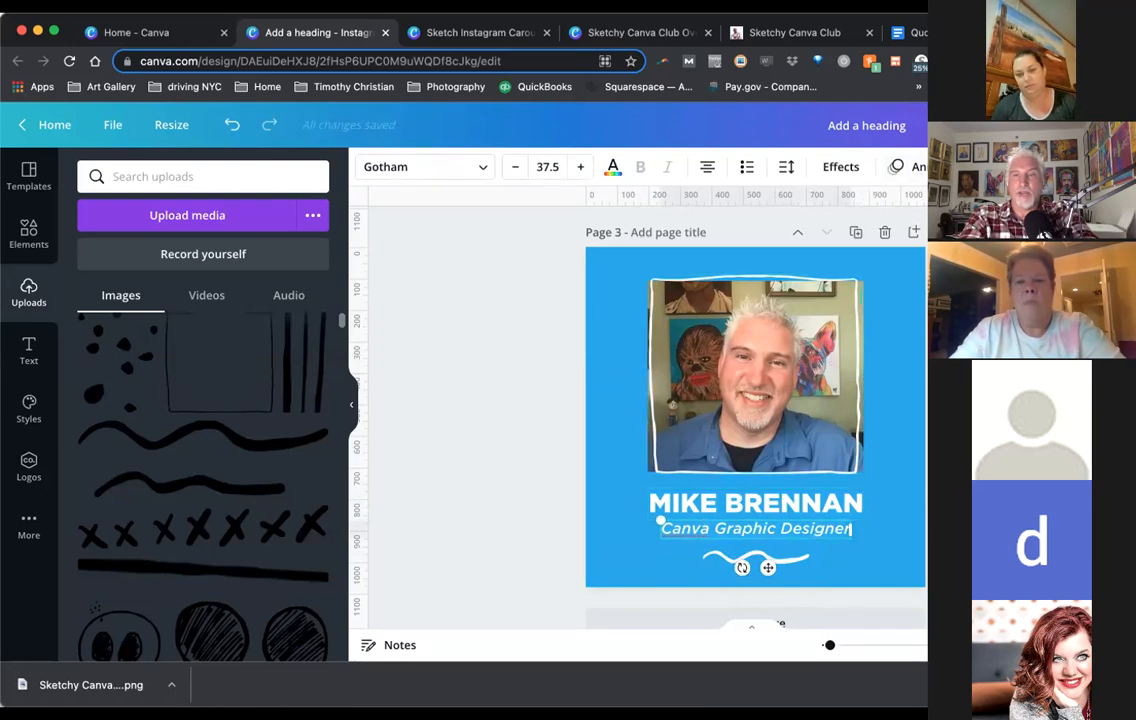
left_click(514, 170)
left_click(514, 170)
left_click(514, 170)
left_click(514, 170)
left_click(514, 170)
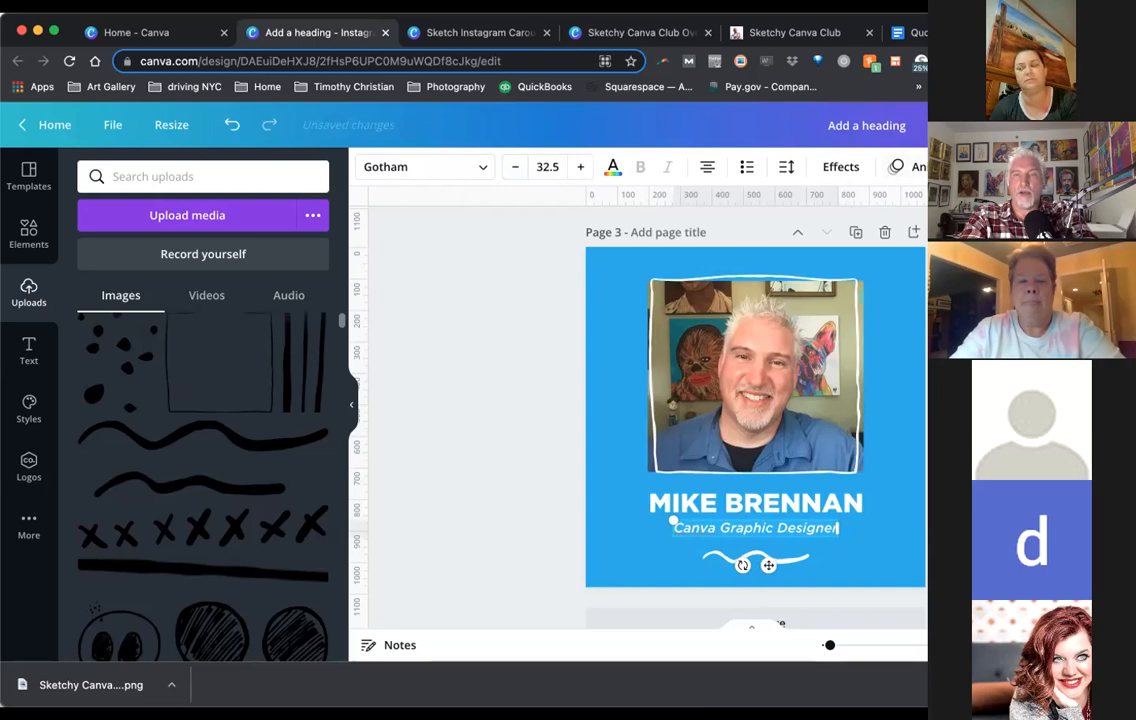
Increase the subheading's letter spacing until the text is as wide as the name heading
left_click(1000, 167)
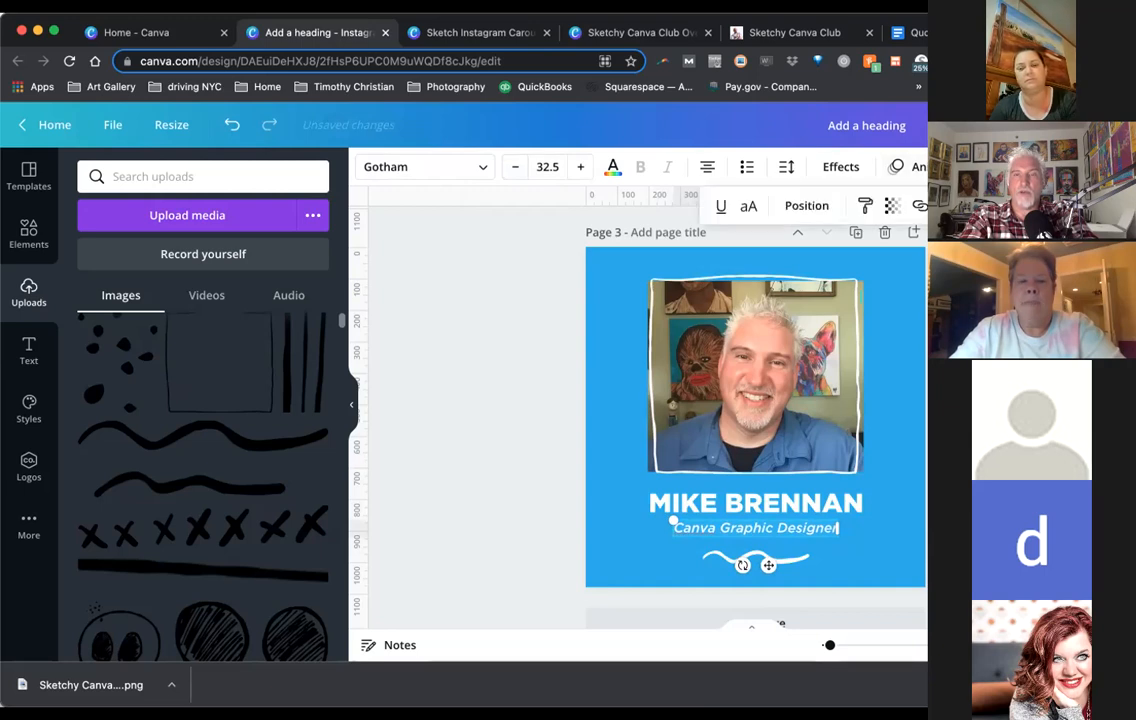
left_click(818, 207)
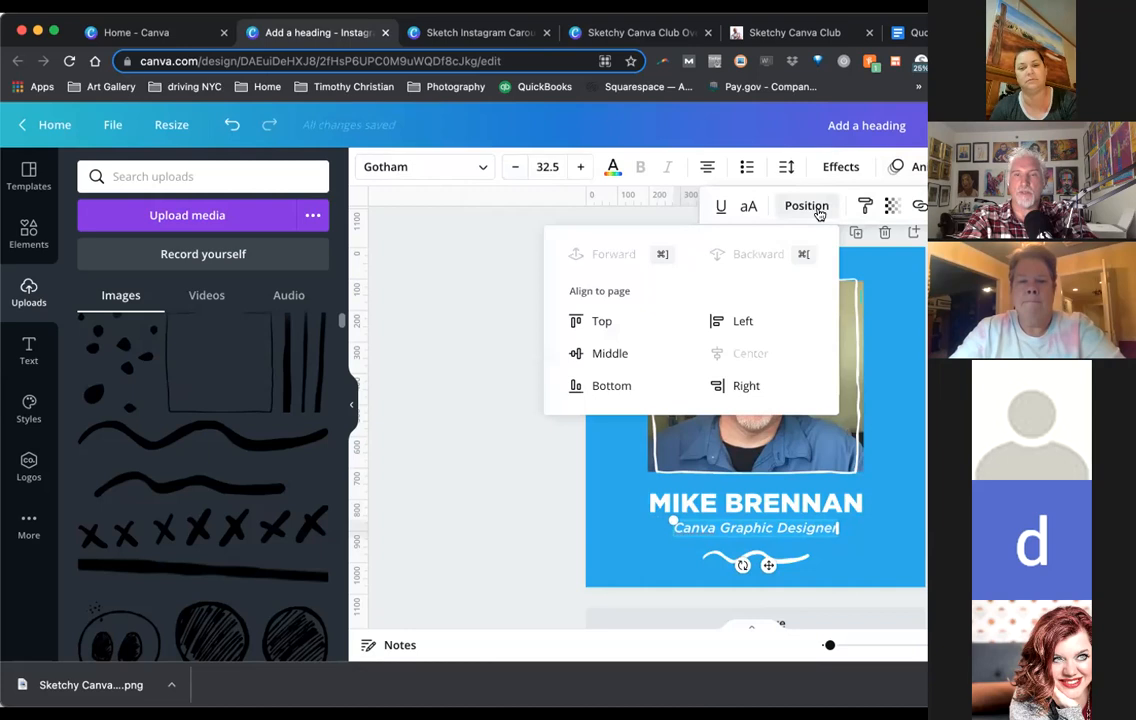
left_click(866, 207)
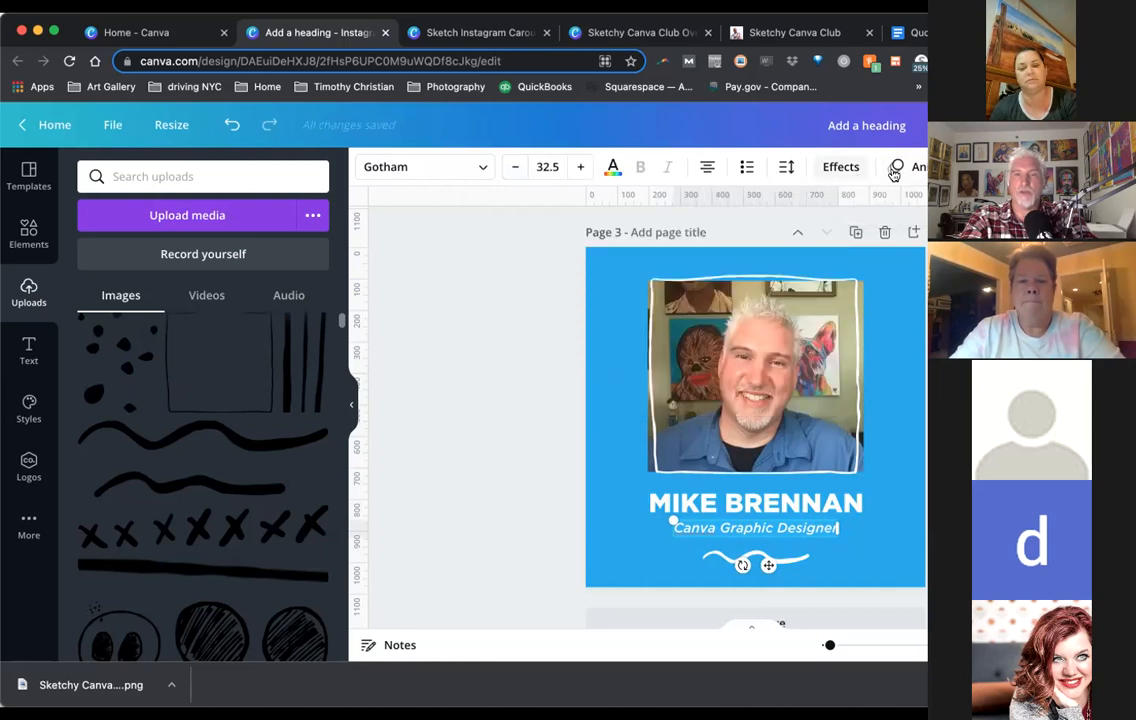
left_click(787, 167)
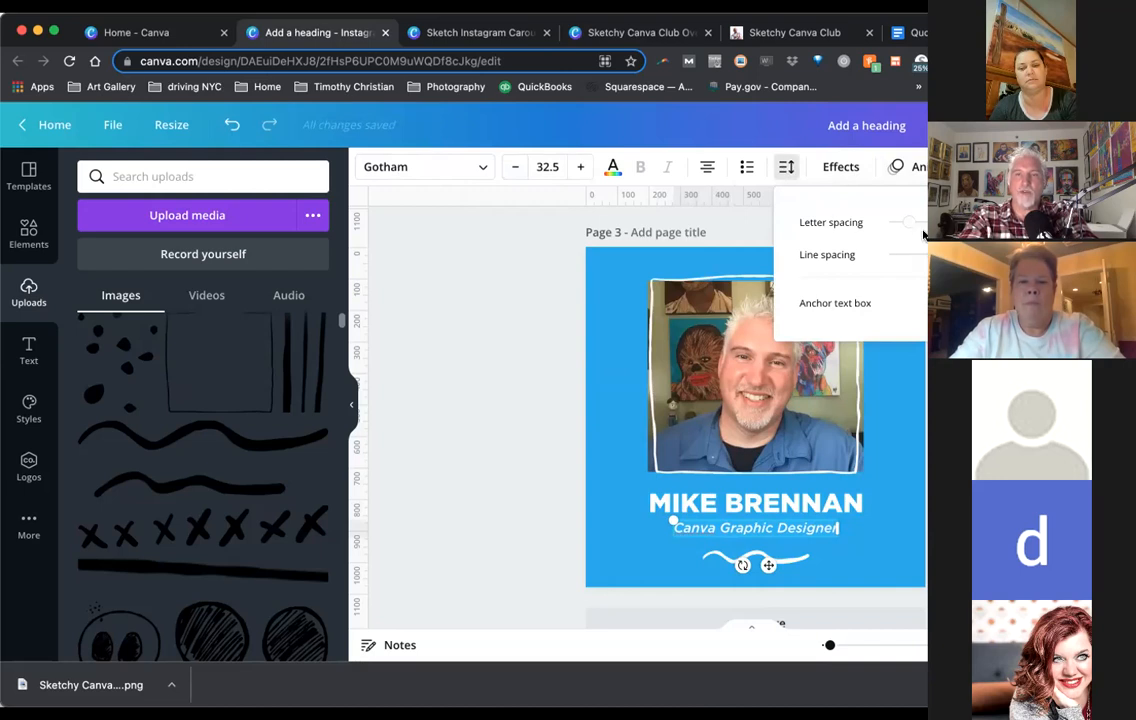
left_click_drag(908, 224, 922, 227)
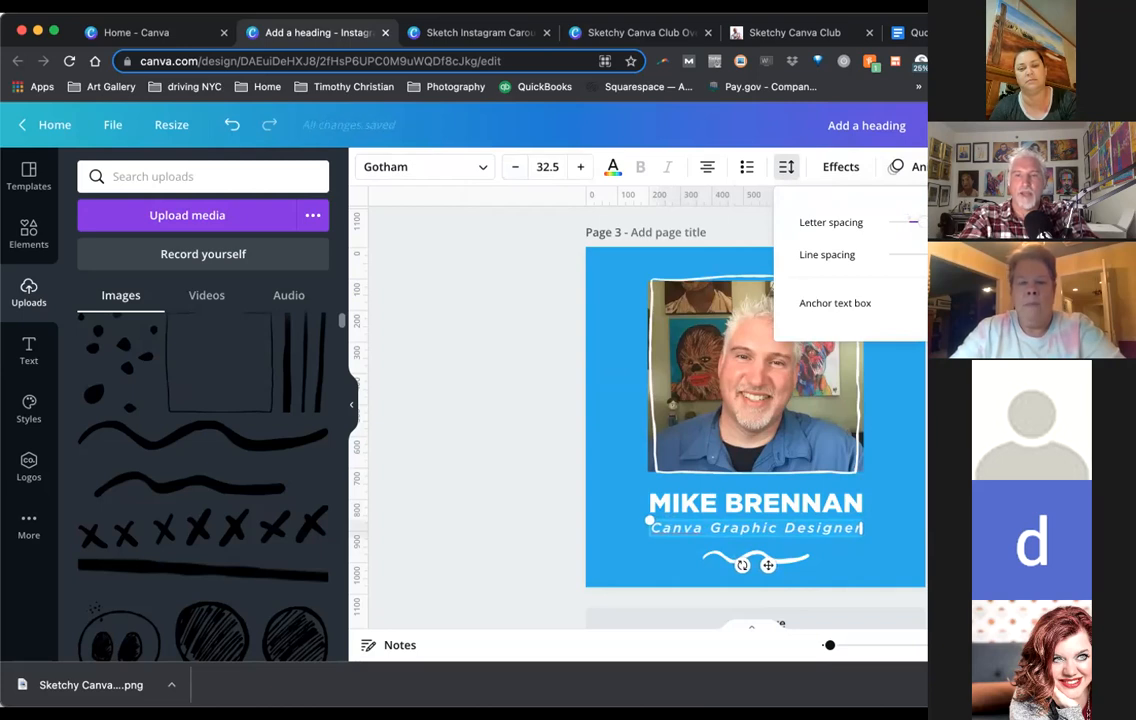
left_click(697, 520)
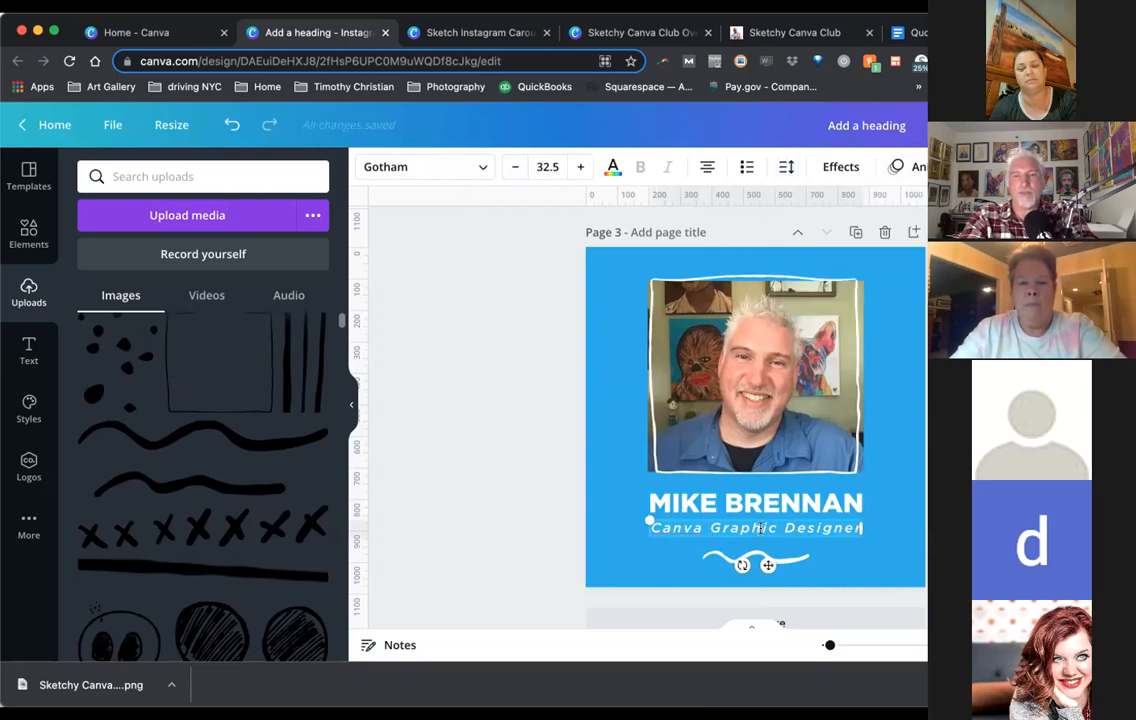
key("Escape")
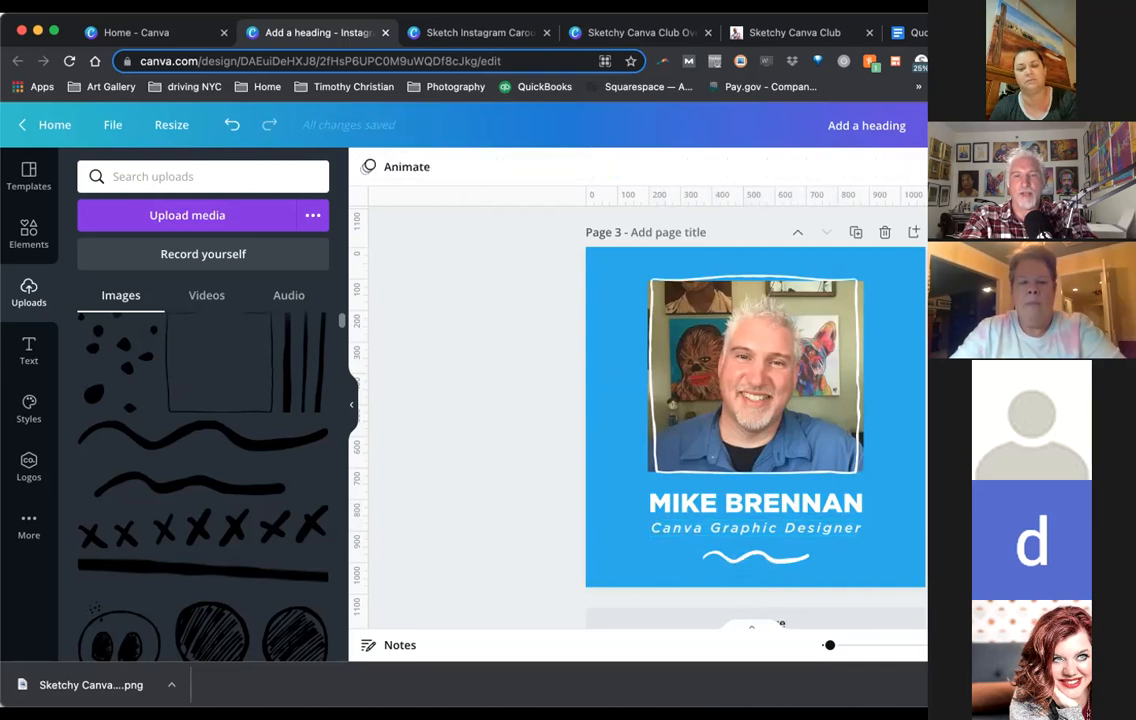
Shrink the wavy line slightly and recenter it beneath the subheading
left_click(781, 561)
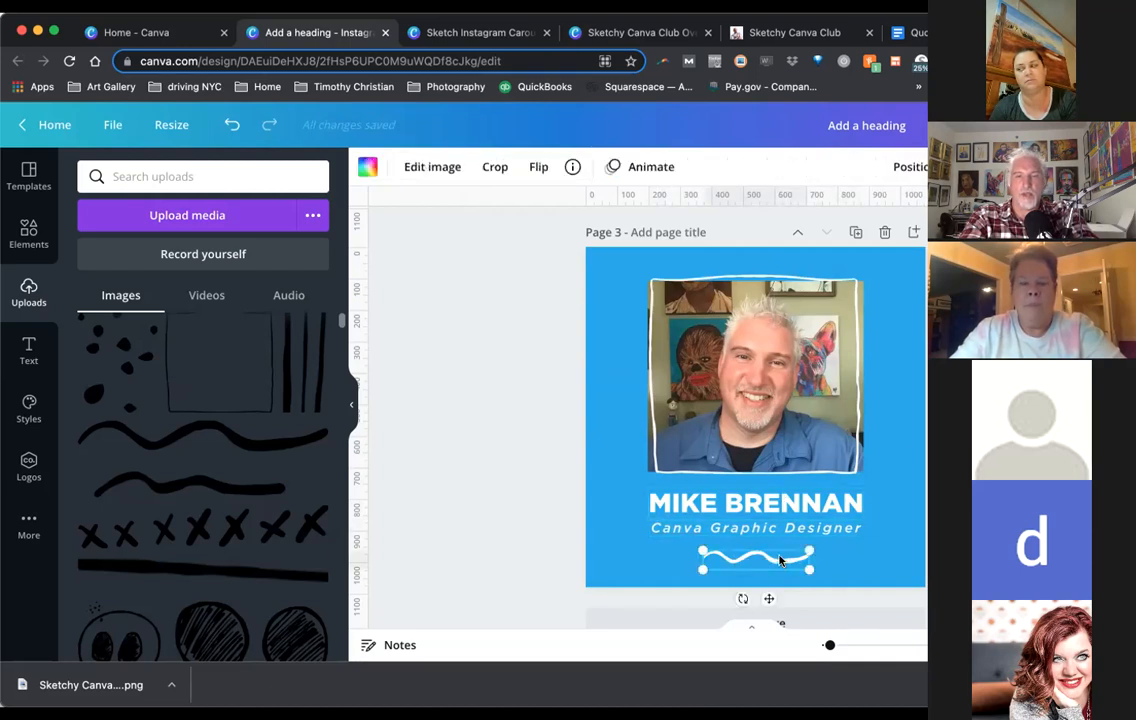
left_click_drag(801, 571, 794, 568)
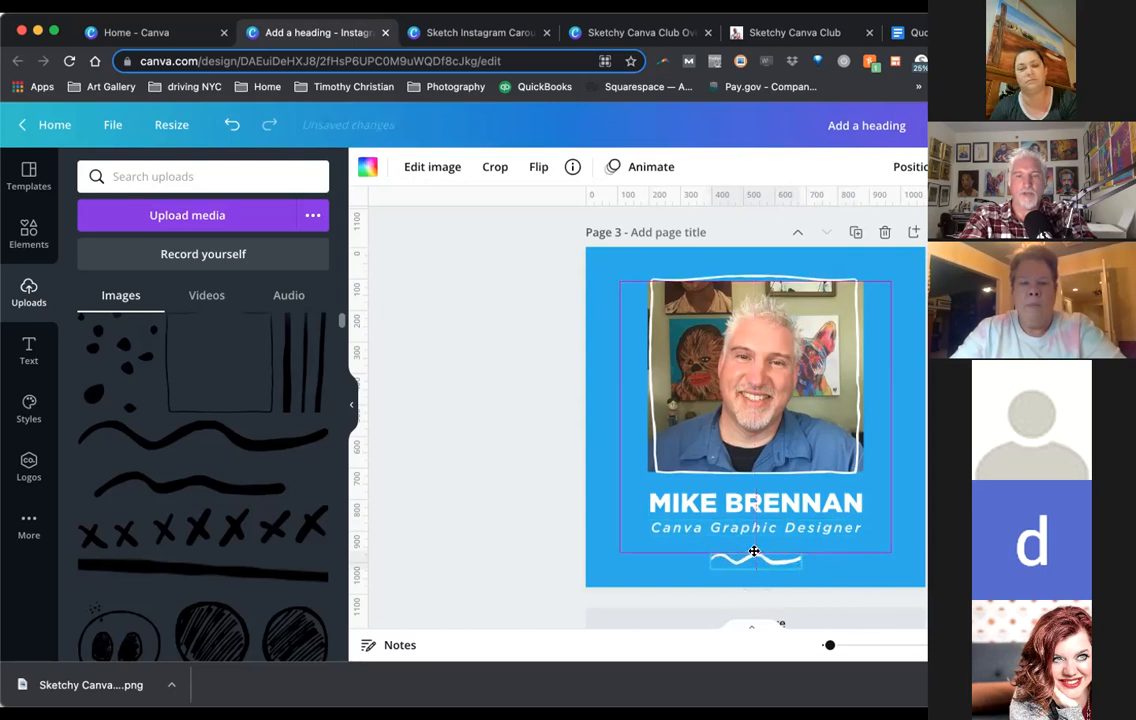
left_click(930, 451)
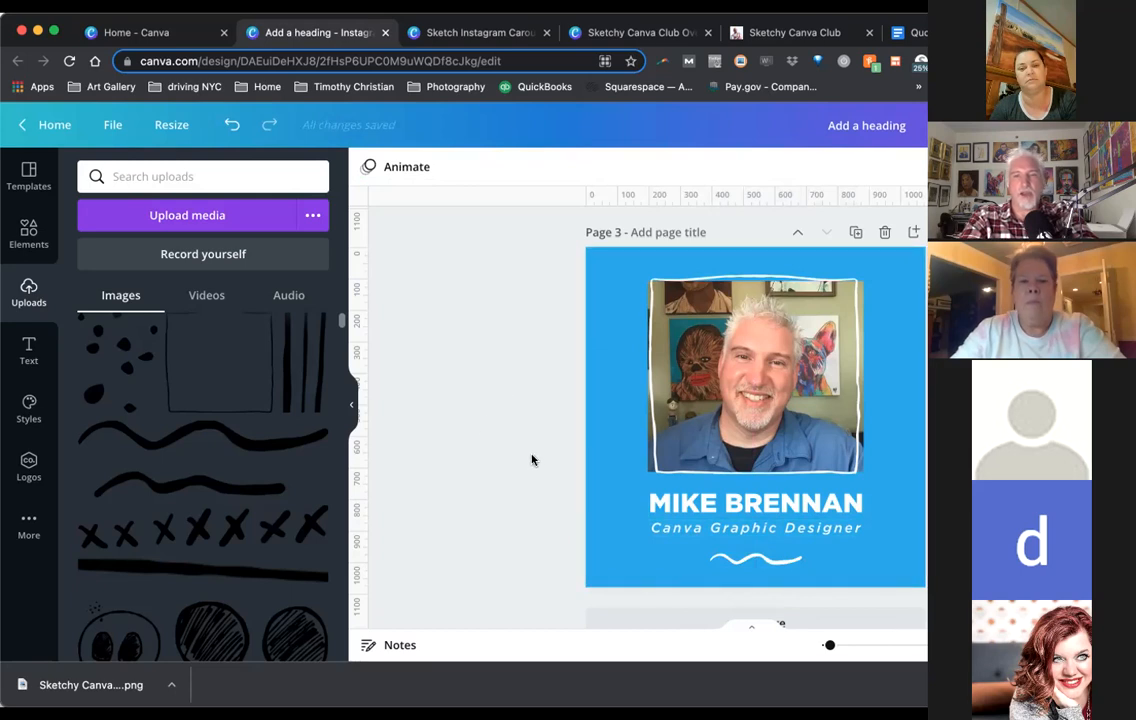
Review the three pages of the design and browse the uploaded hand-drawn graphics
scroll(487, 393, "up", 6)
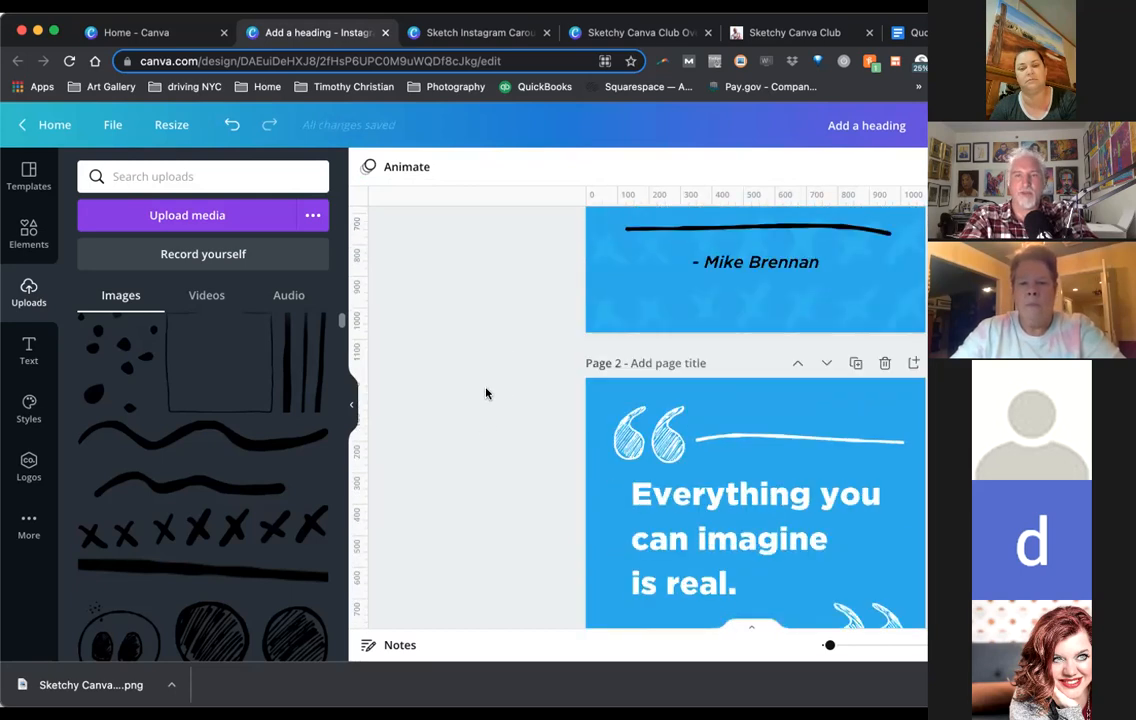
scroll(487, 393, "up", 3)
scroll(487, 393, "down", 12)
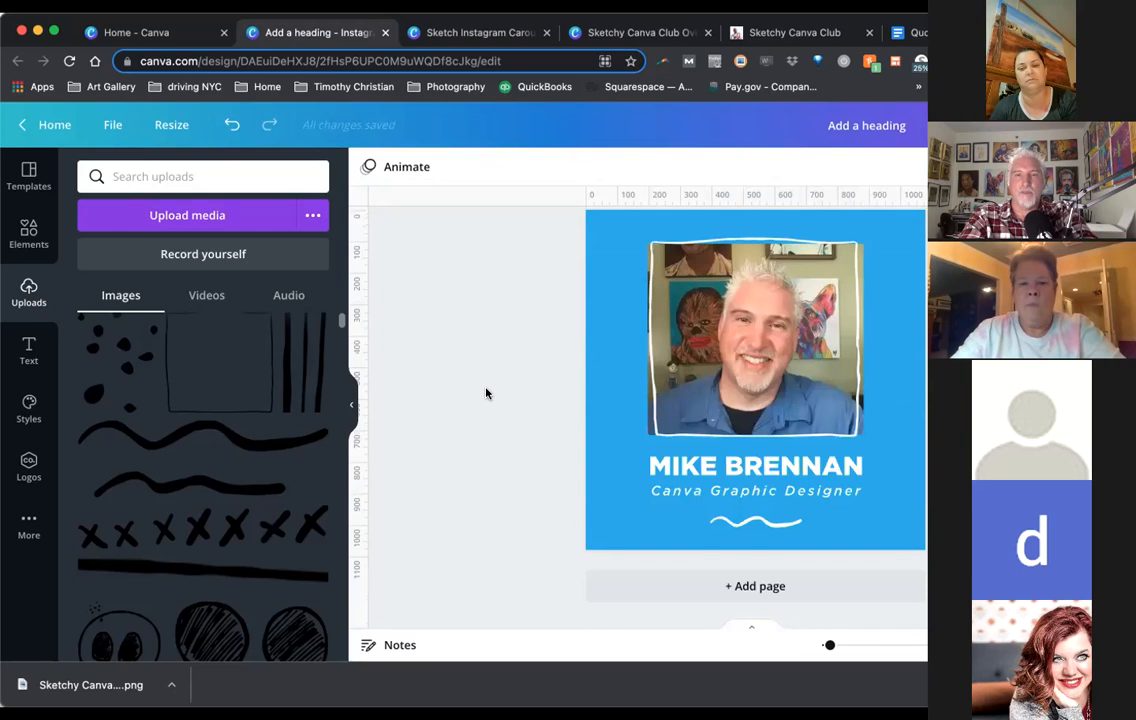
scroll(486, 393, "up", 1)
scroll(213, 465, "up", 1)
scroll(213, 465, "down", 10)
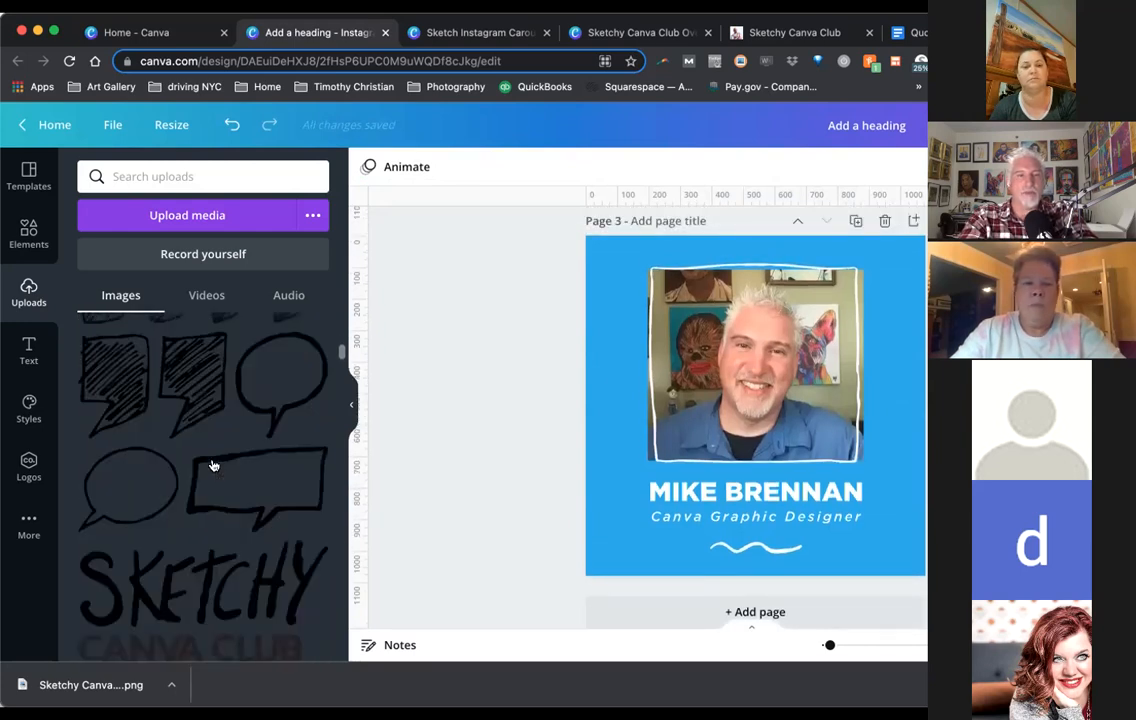
scroll(213, 465, "up", 5)
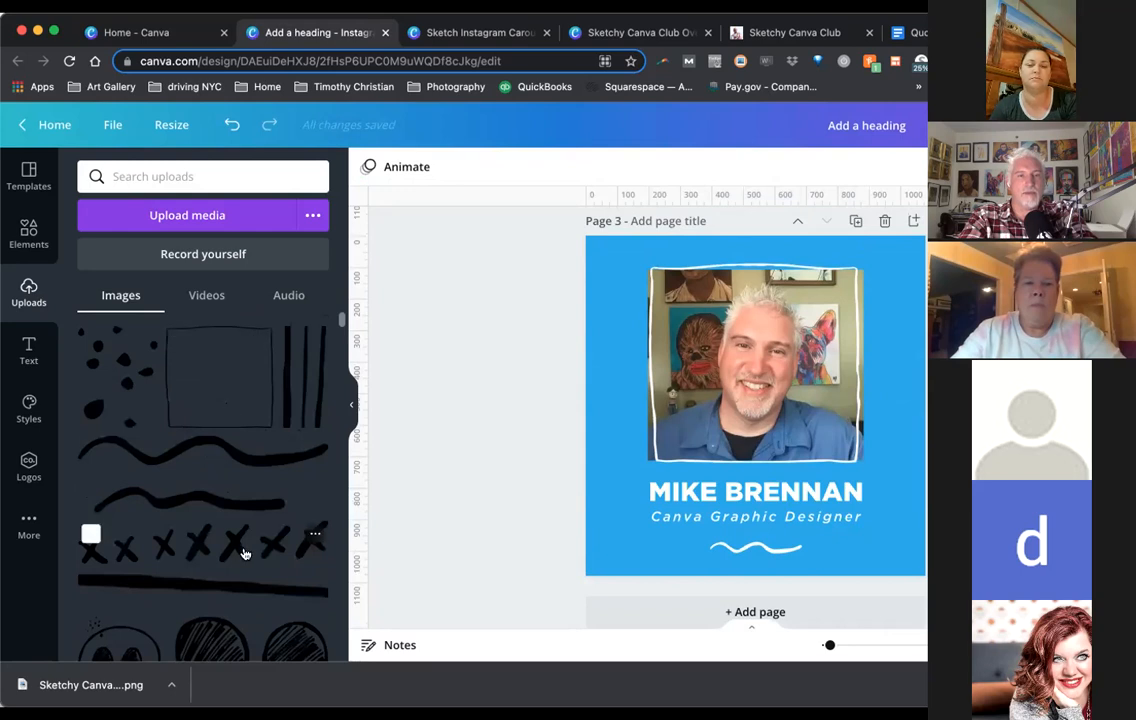
scroll(275, 516, "down", 2)
scroll(275, 516, "up", 2)
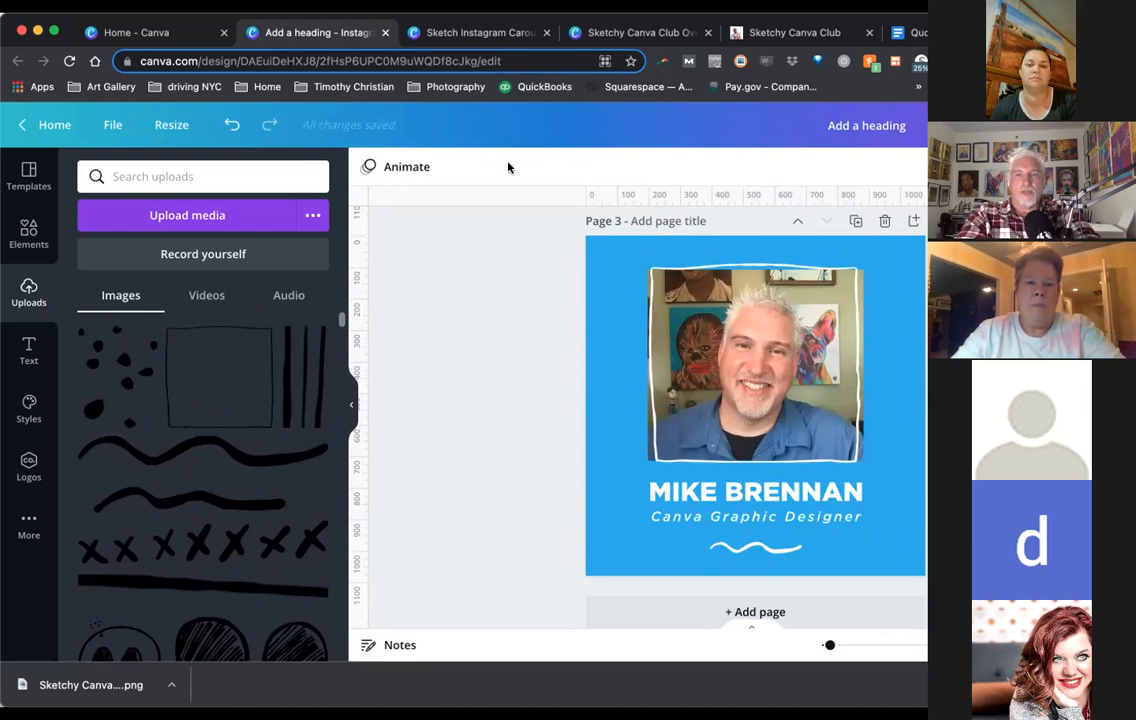
scroll(255, 462, "down", 1)
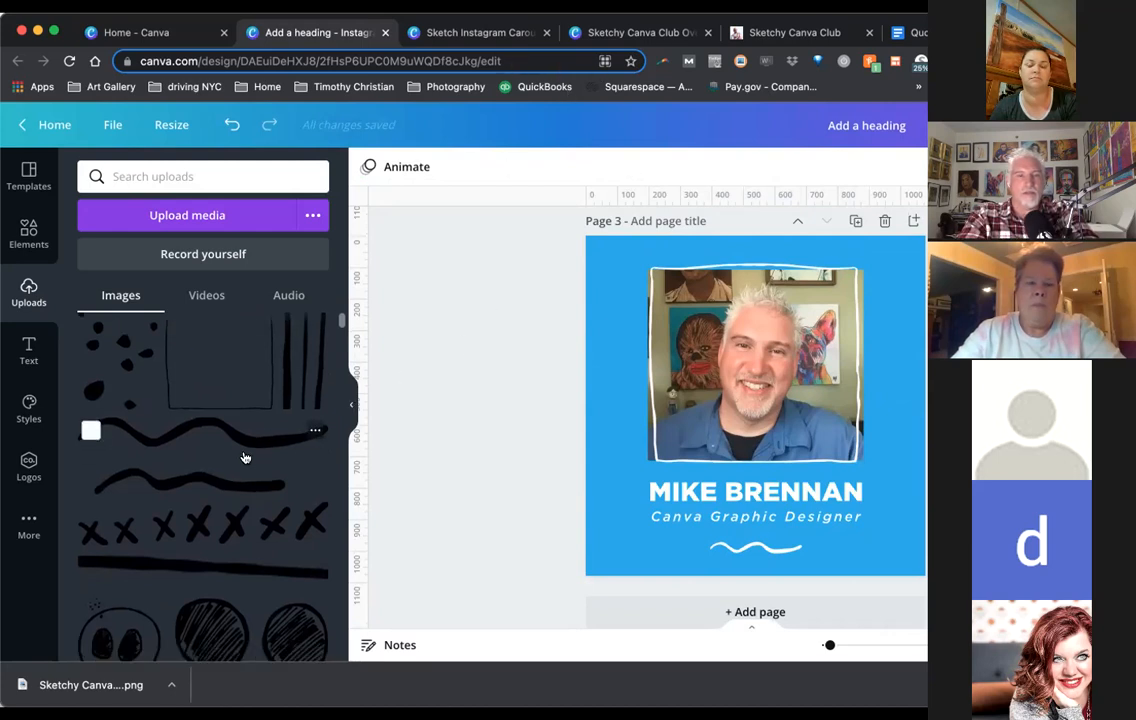
Add the hand-drawn double wavy-line graphic to page 3, enlarge it beyond the page's width and place it across the upper part
scroll(243, 464, "down", 1)
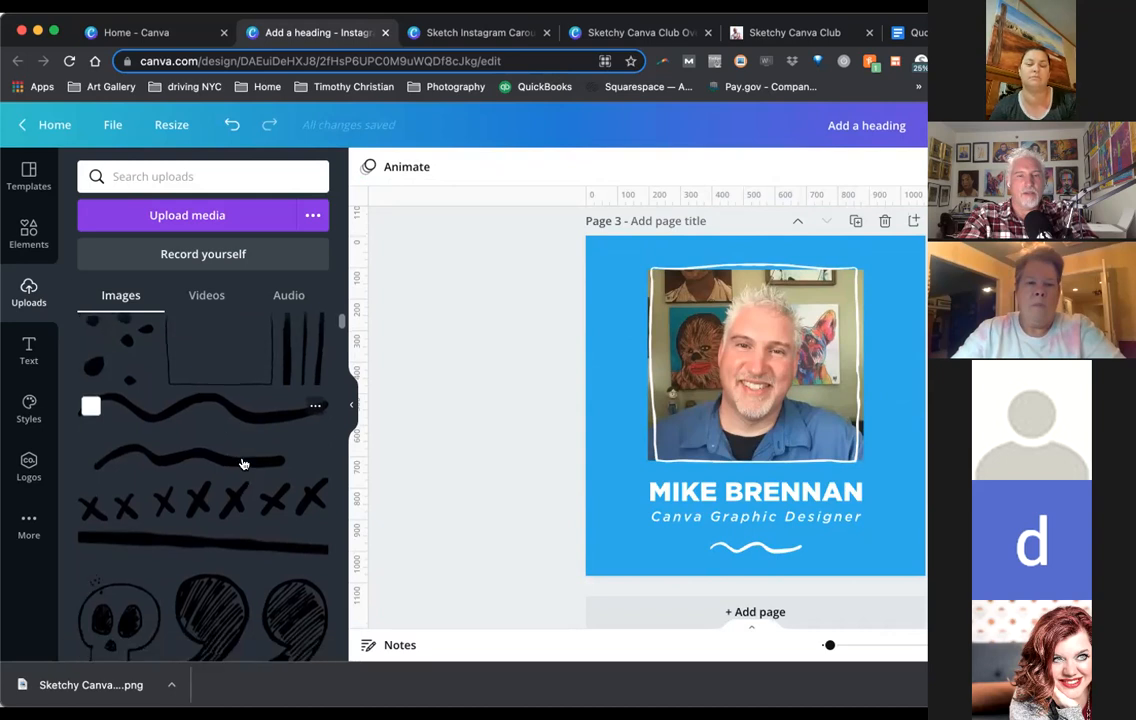
scroll(225, 445, "up", 2)
left_click(218, 449)
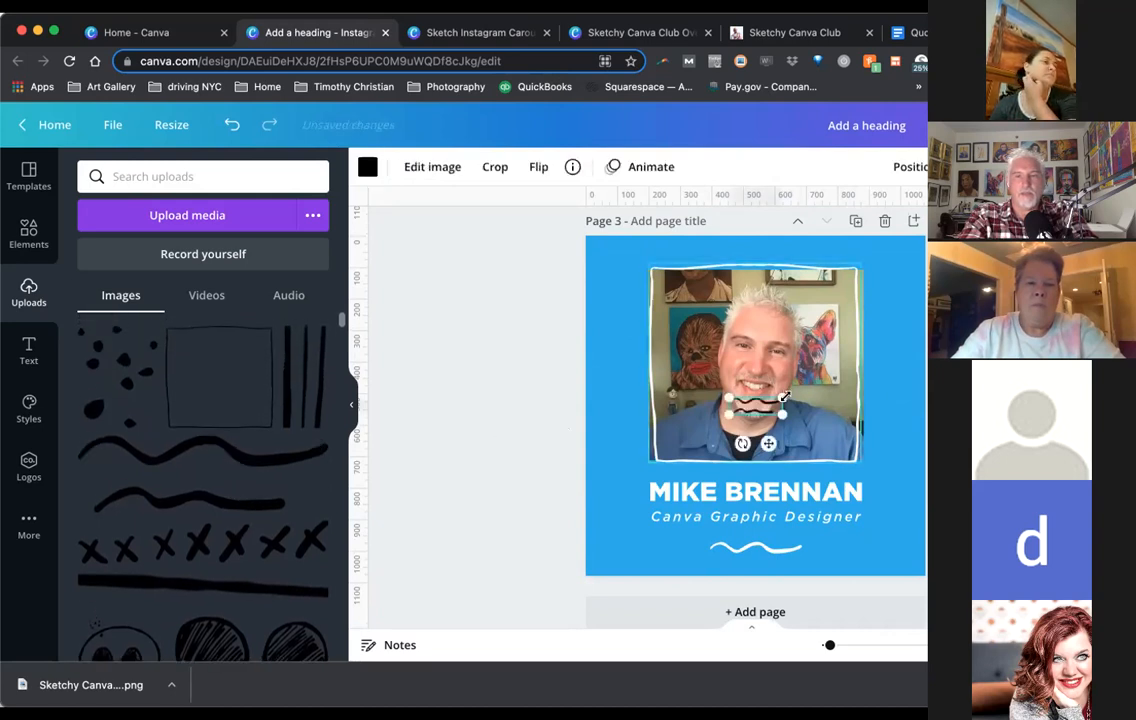
left_click_drag(784, 397, 925, 325)
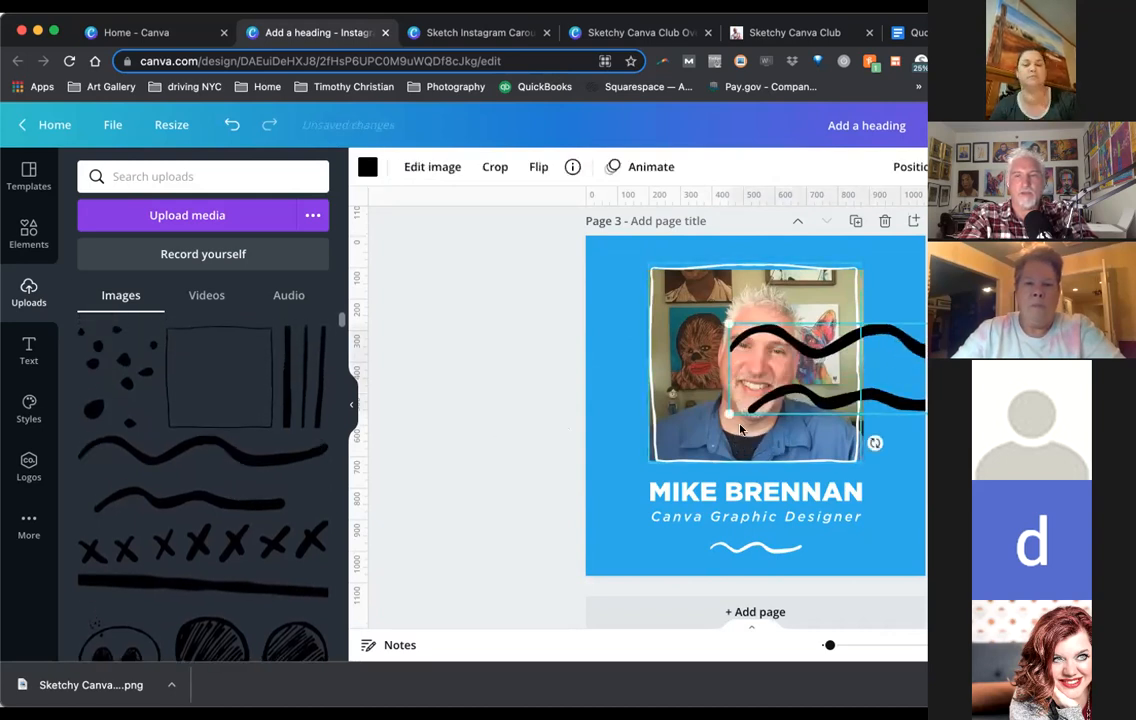
mouse_move(729, 413)
left_mouse_down()
mouse_move(573, 520)
mouse_move(568, 510)
left_mouse_up()
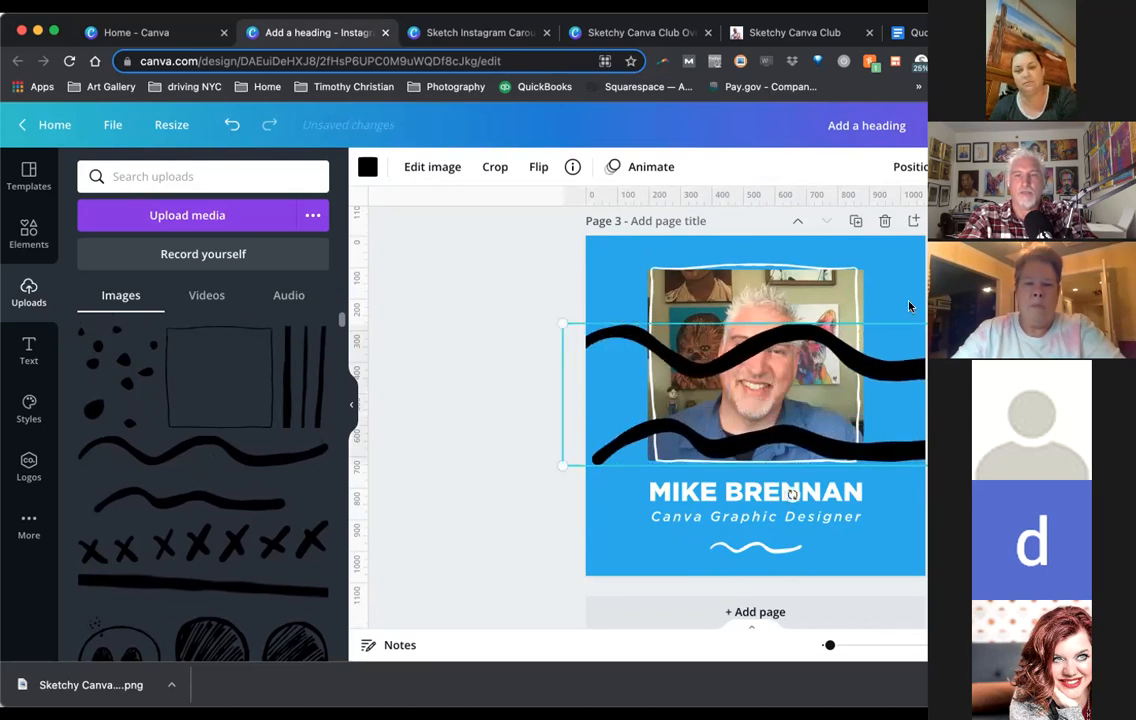
left_click_drag(898, 365, 871, 288)
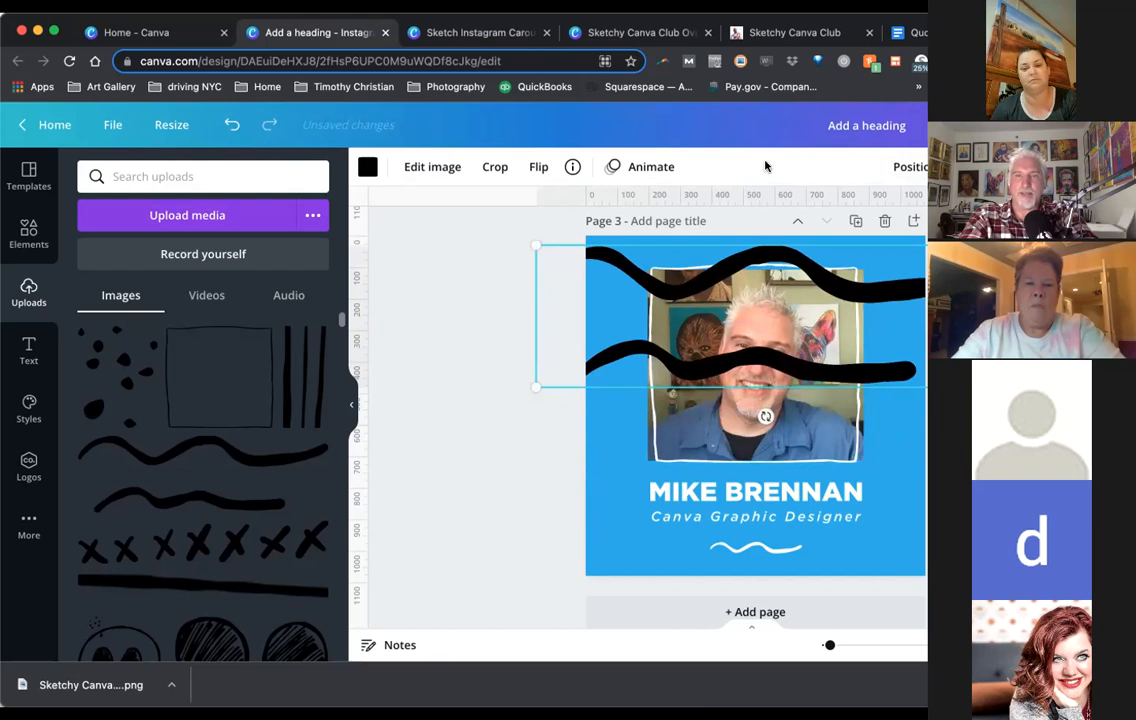
Recolor the large wavy lines white and lower their opacity until they show only faintly against the blue background
left_click(367, 167)
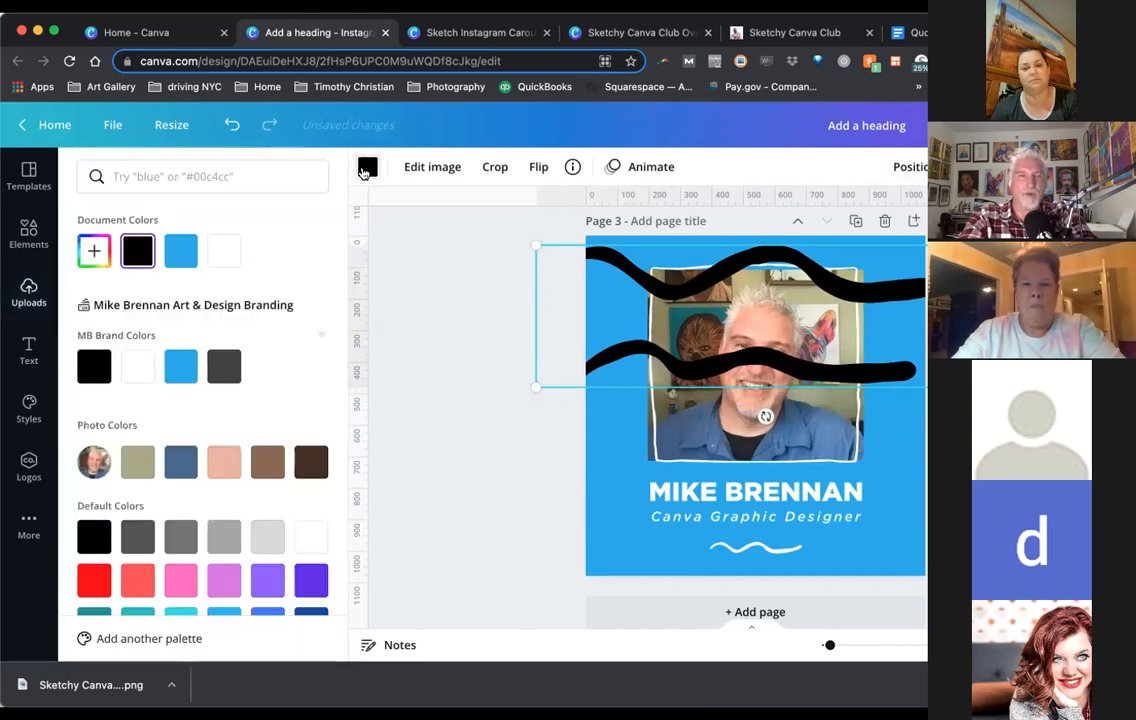
left_click(220, 256)
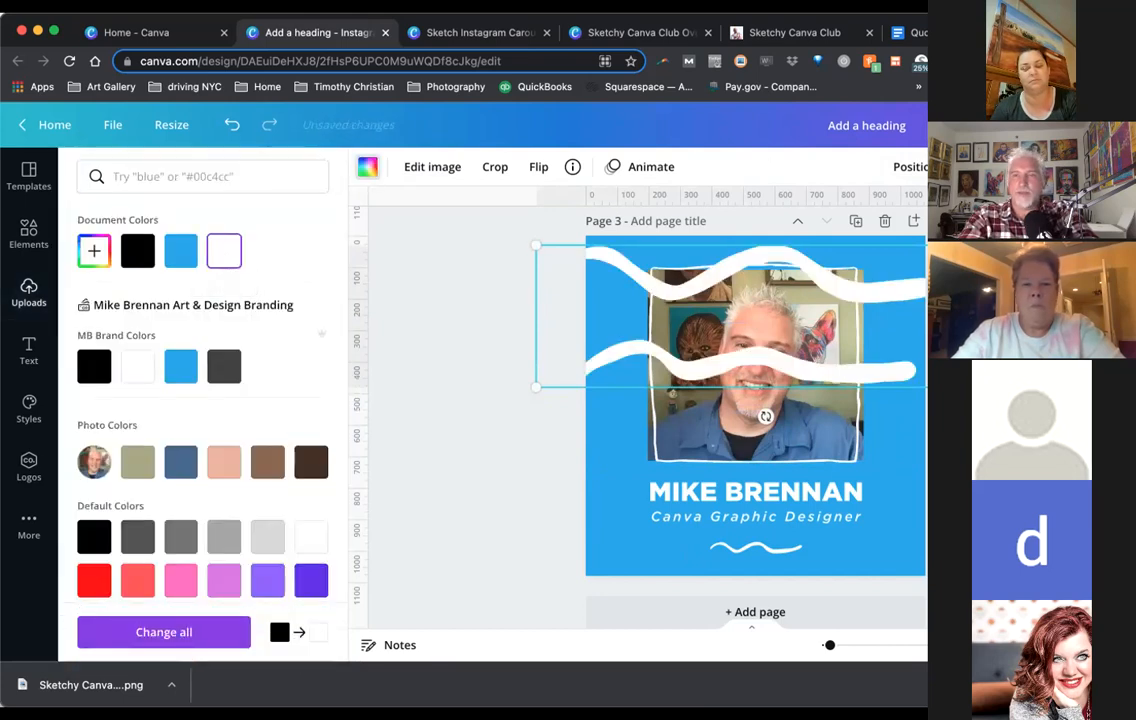
left_click(975, 167)
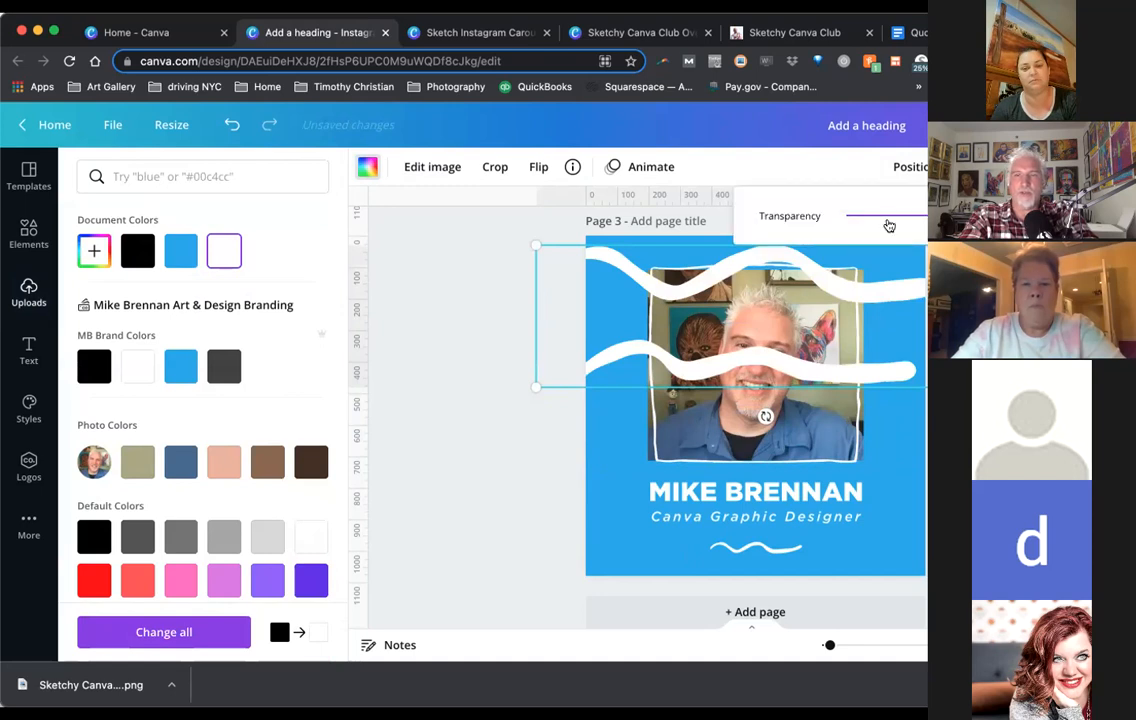
left_click_drag(990, 216, 861, 219)
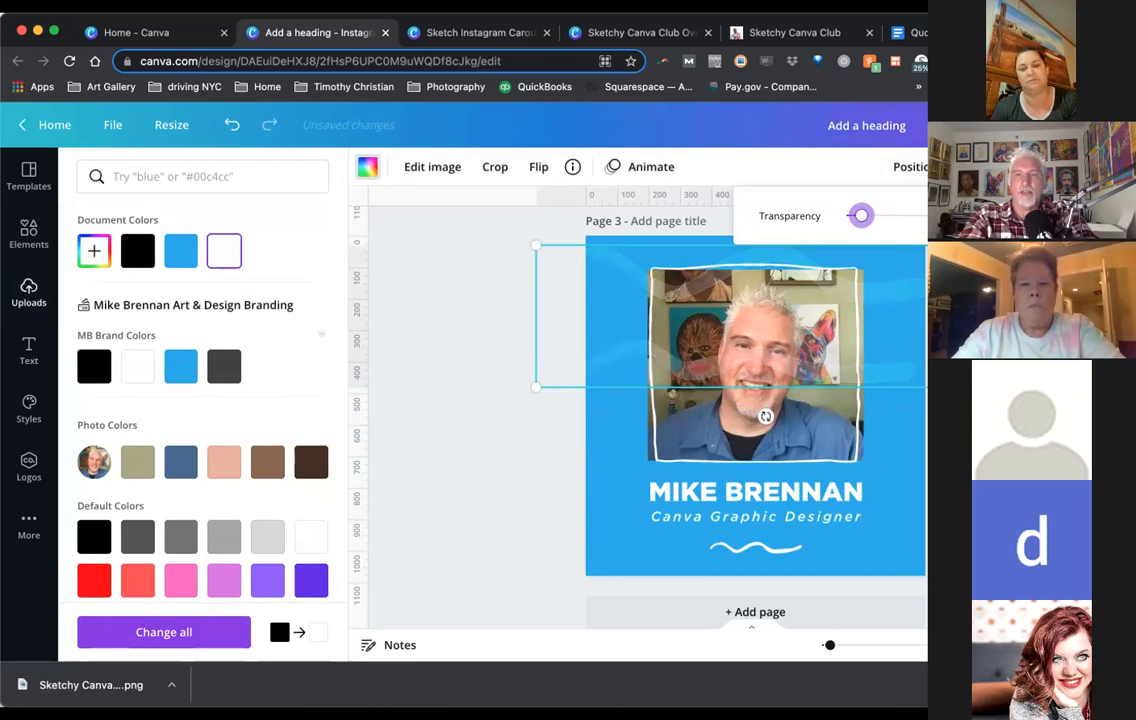
key("Escape")
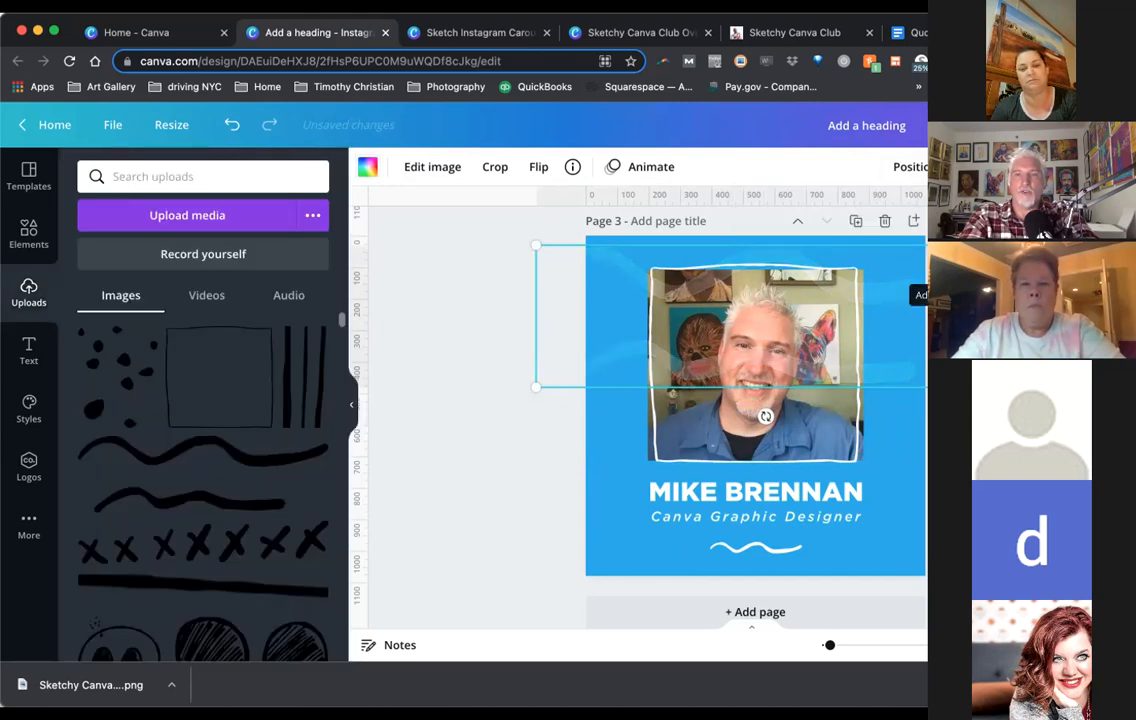
Send the faint wavy lines backward behind the portrait and place a copy of them across the lower part of page 3
left_click(910, 167)
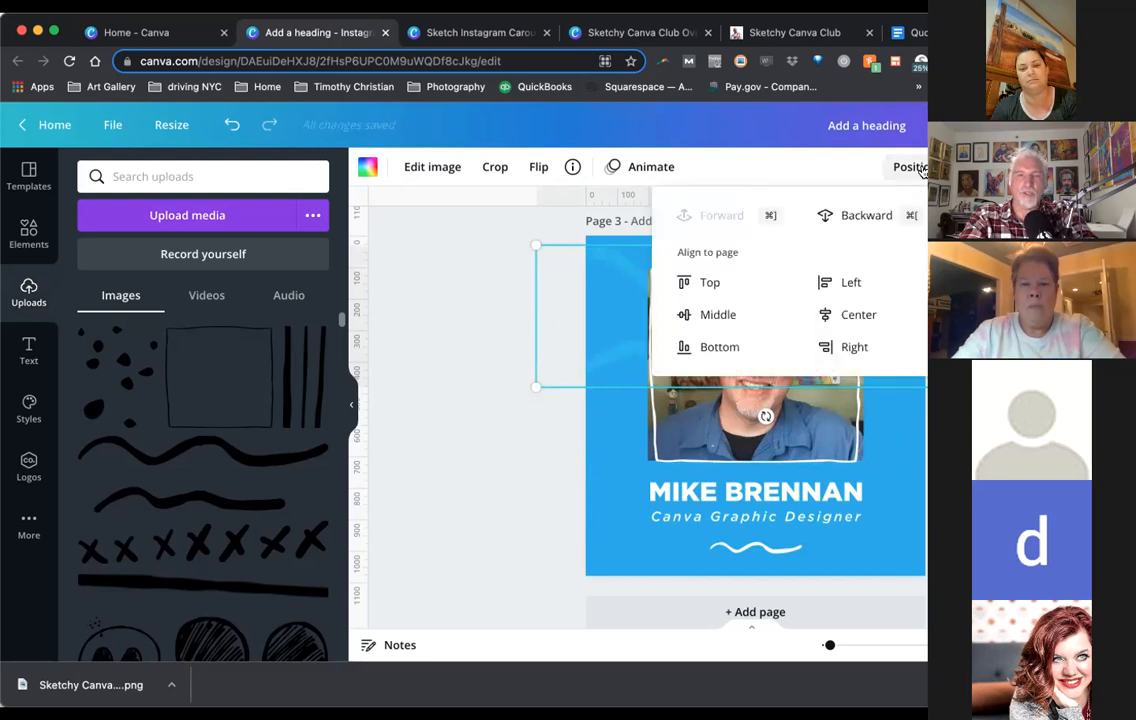
left_click(864, 216)
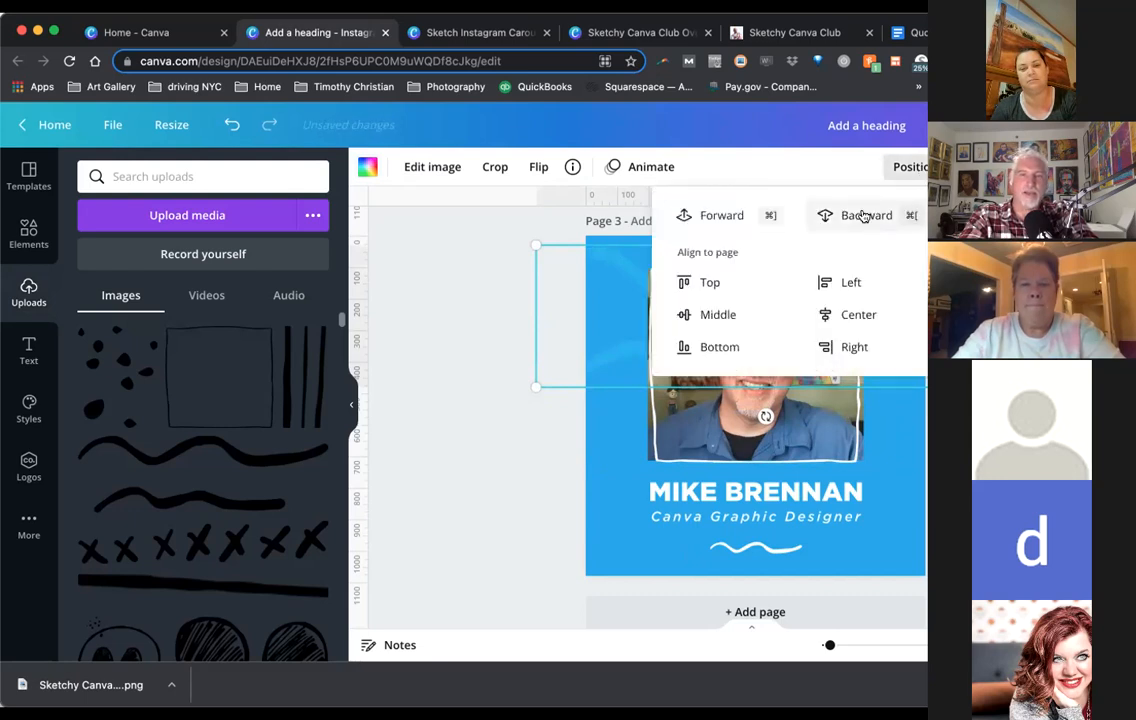
left_click(864, 216)
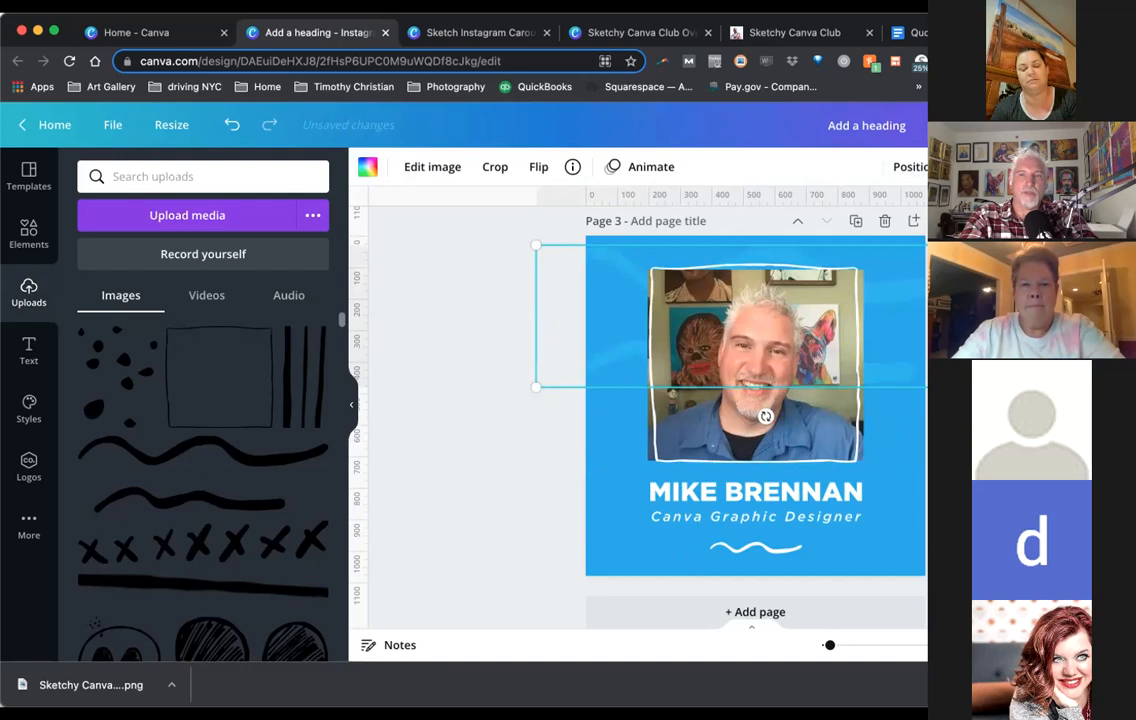
key("Escape")
left_click_drag(913, 288, 885, 595)
key("Escape")
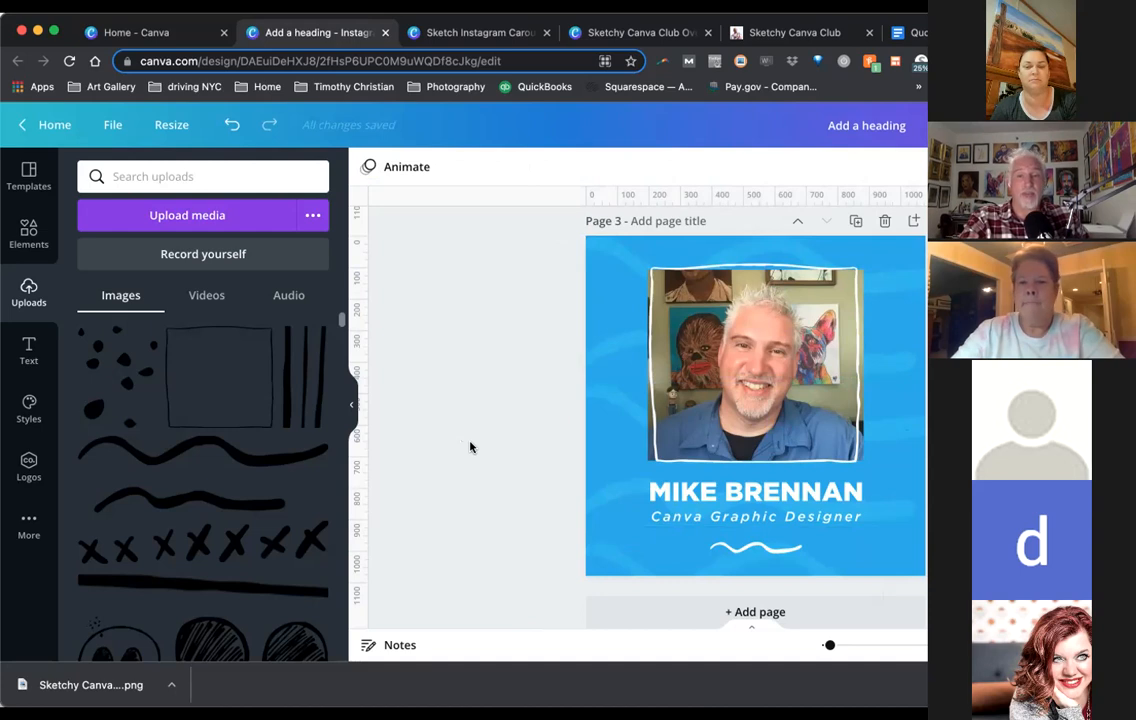
Review the three finished pages, comparing the big-idea post, the Picasso quote and the profile page for consistent style
scroll(473, 447, "up", 1)
scroll(489, 418, "up", 10)
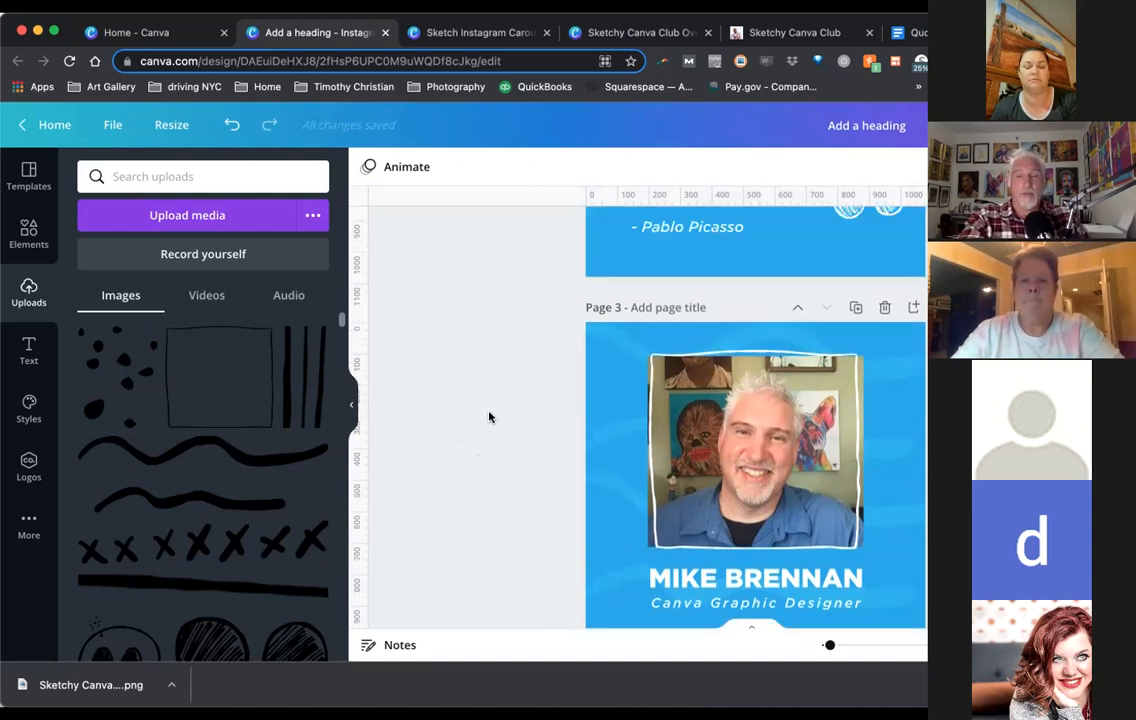
scroll(489, 418, "down", 10)
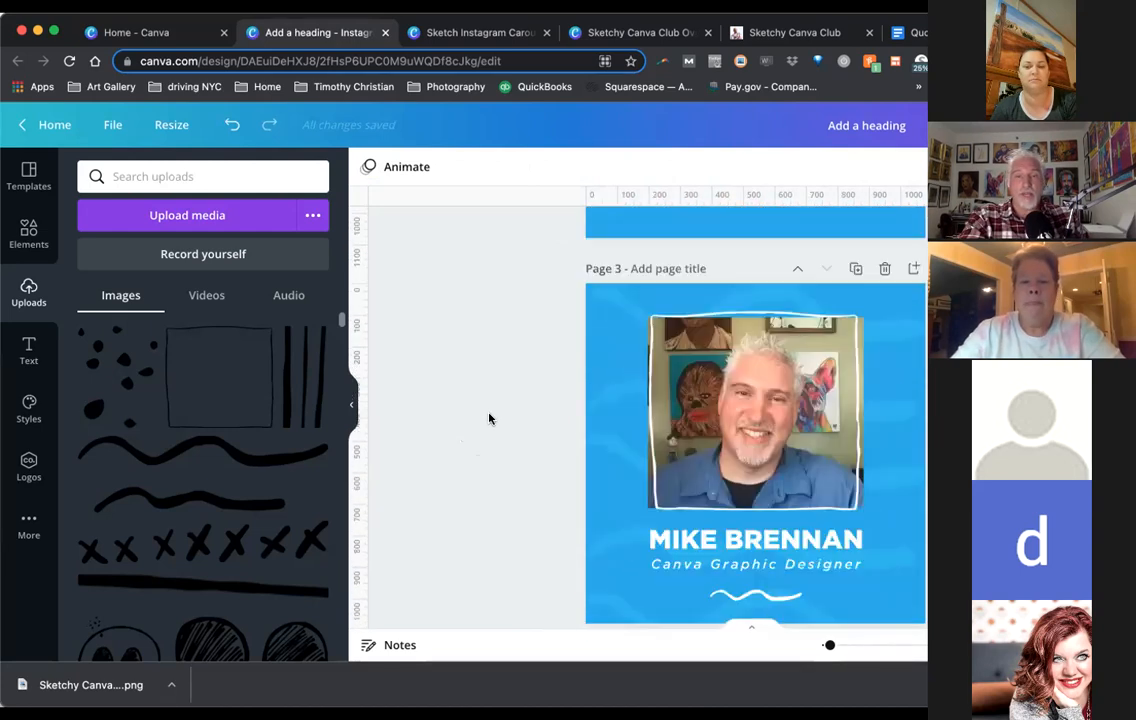
scroll(489, 418, "up", 8)
scroll(489, 418, "up", 5)
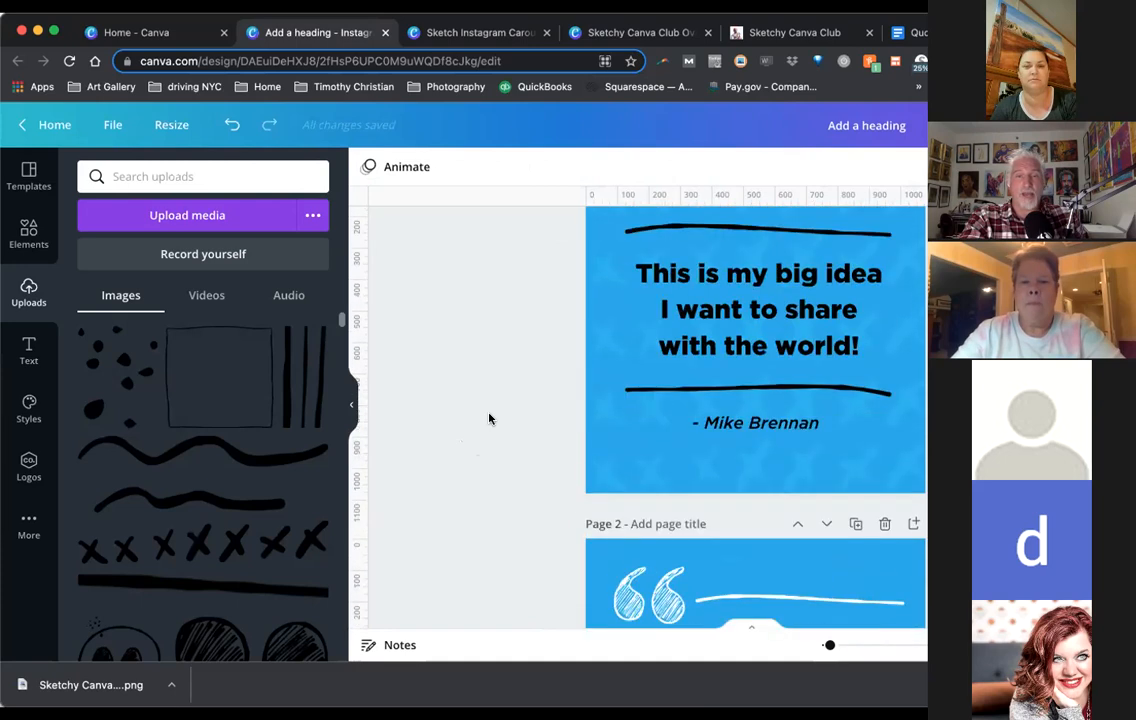
scroll(484, 451, "down", 2)
scroll(486, 452, "down", 5)
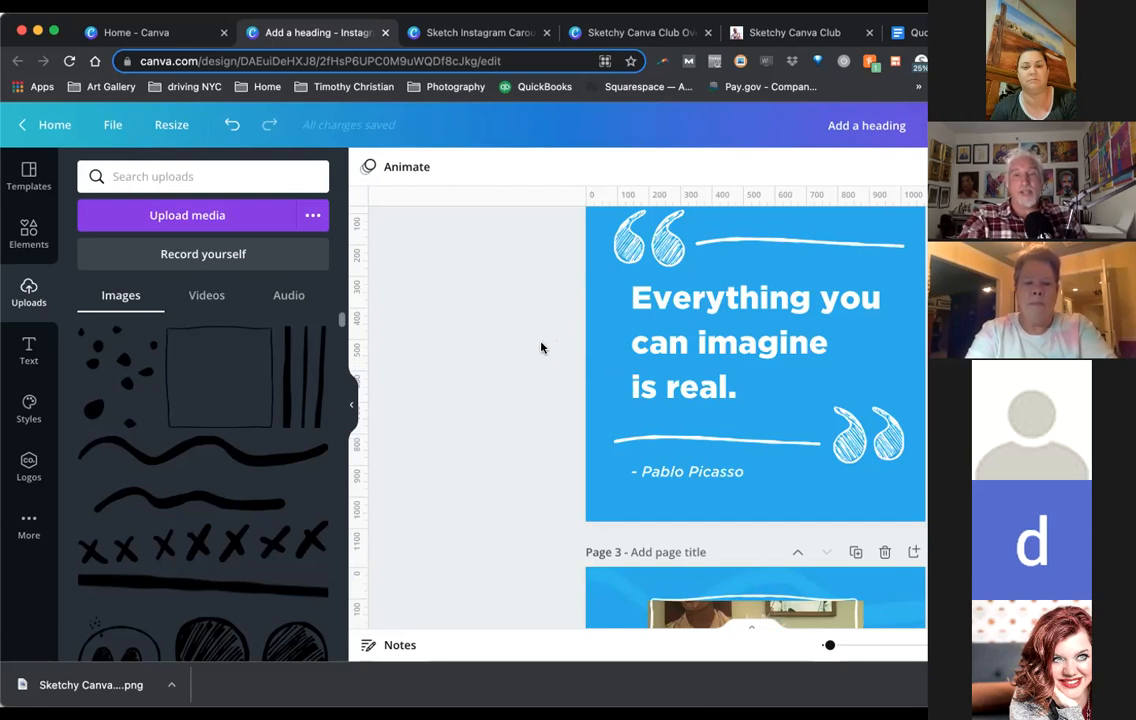
scroll(541, 347, "up", 3)
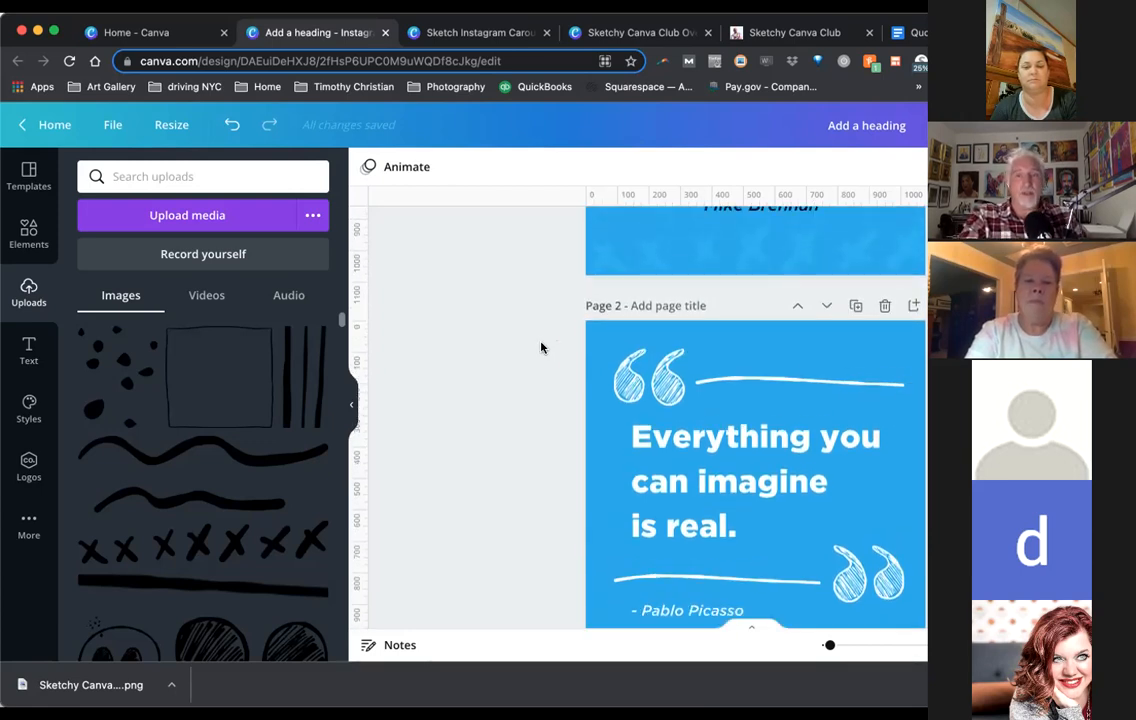
scroll(541, 347, "up", 6)
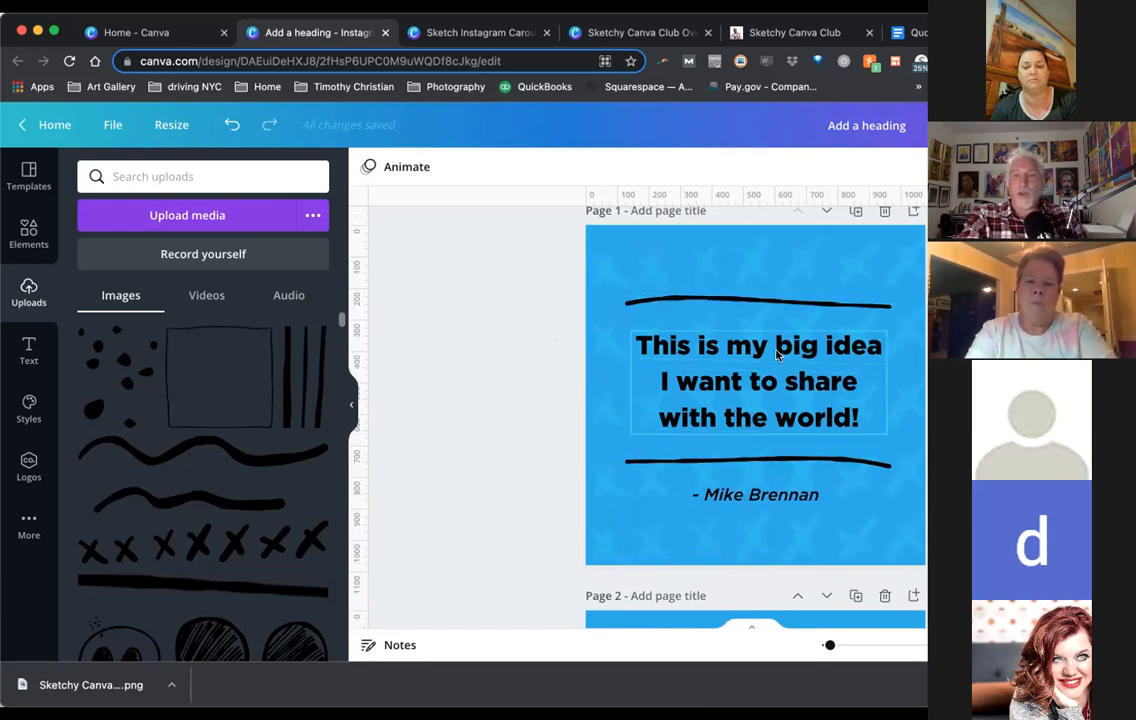
scroll(489, 502, "down", 4)
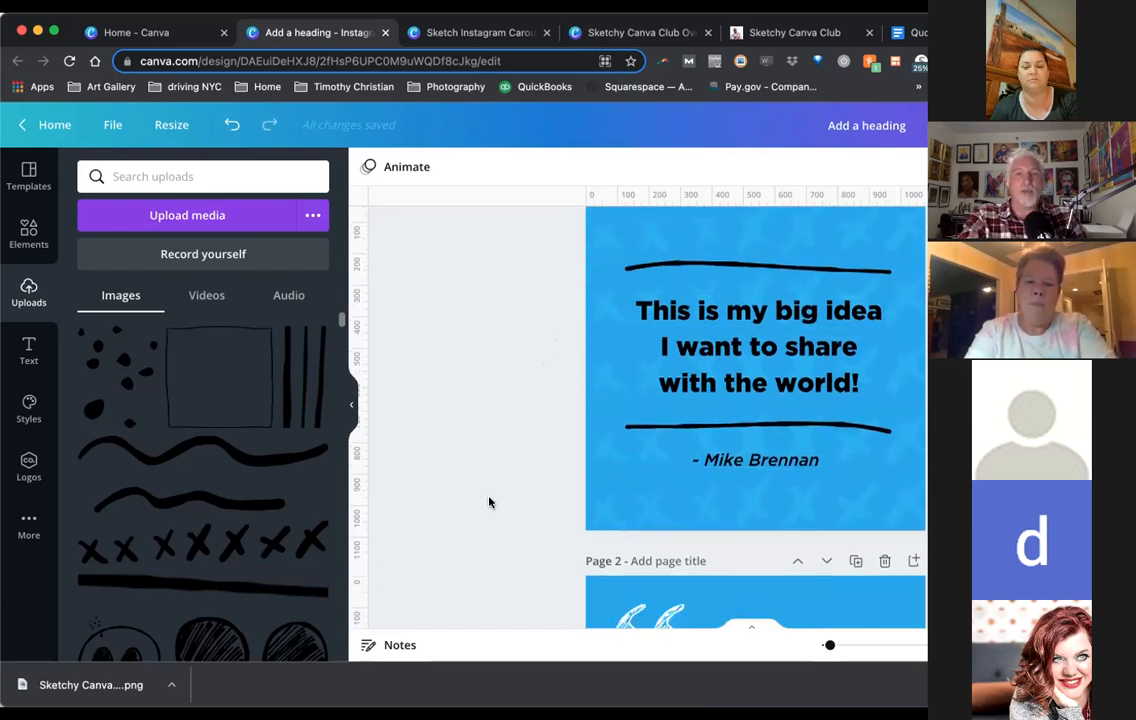
scroll(489, 502, "down", 4)
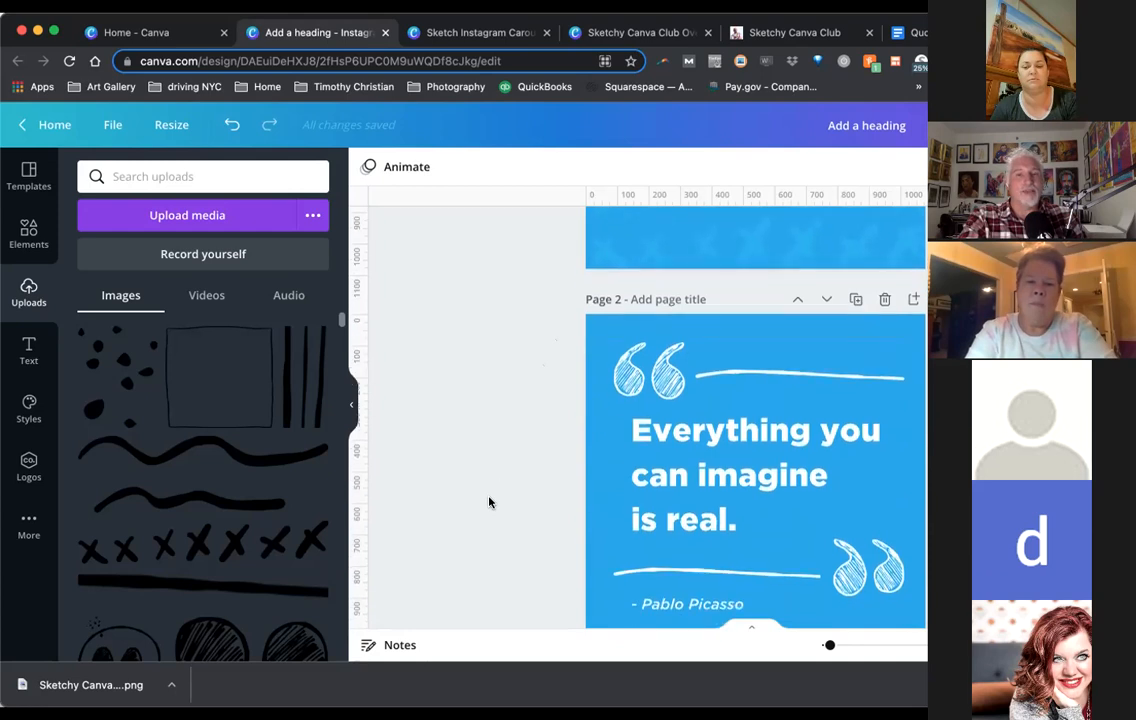
scroll(489, 502, "down", 1)
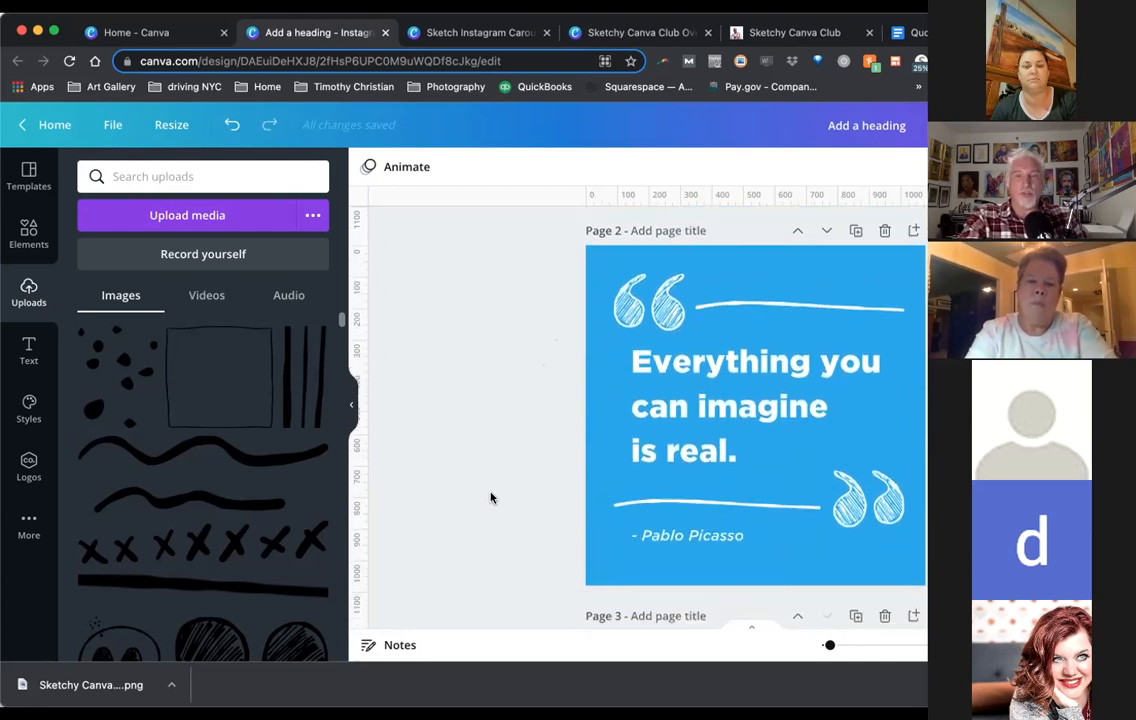
scroll(490, 497, "down", 1)
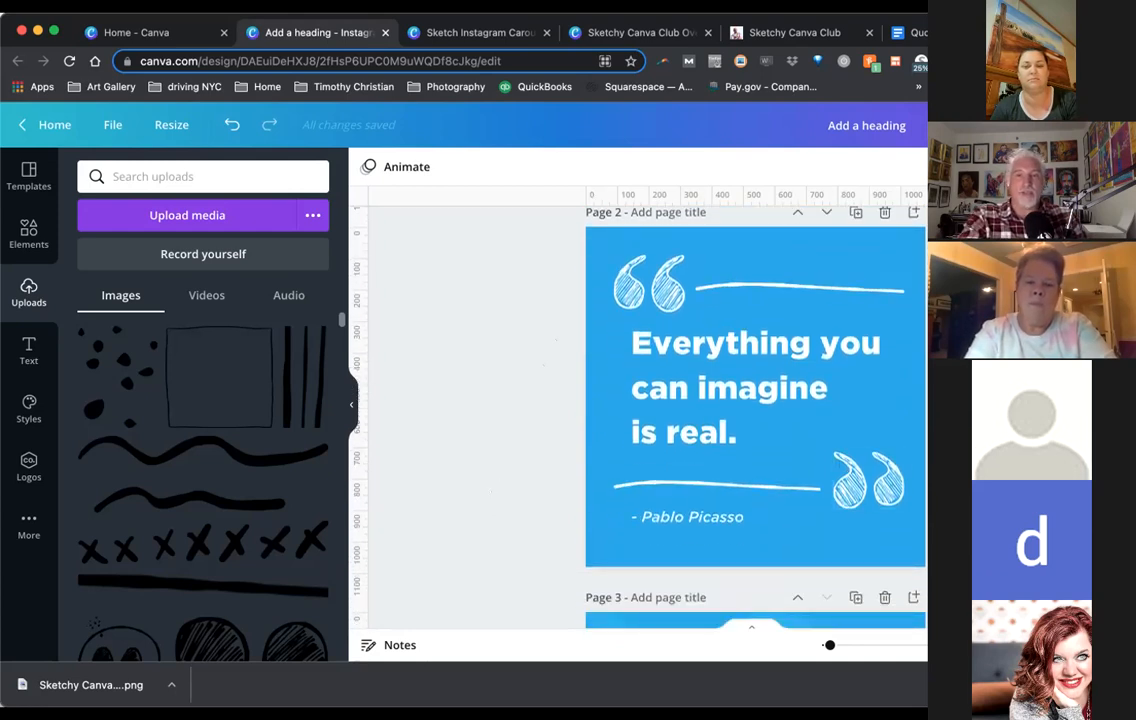
scroll(538, 494, "down", 6)
scroll(640, 400, "down", 4)
scroll(640, 400, "up", 15)
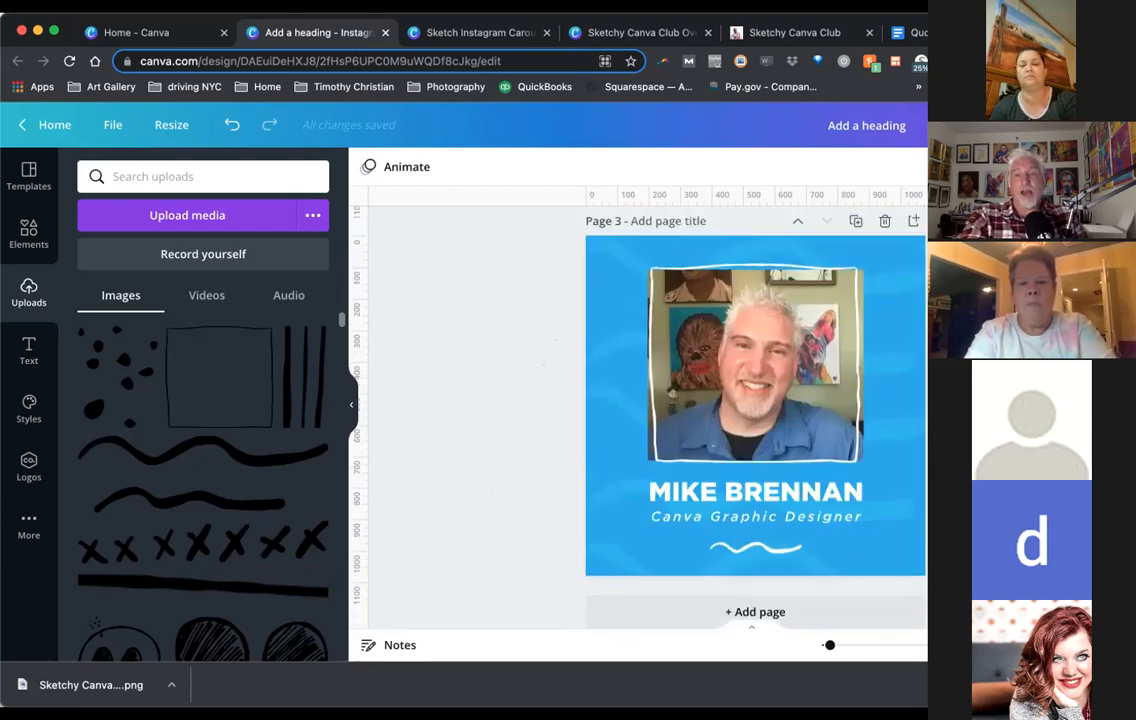
scroll(640, 400, "up", 5)
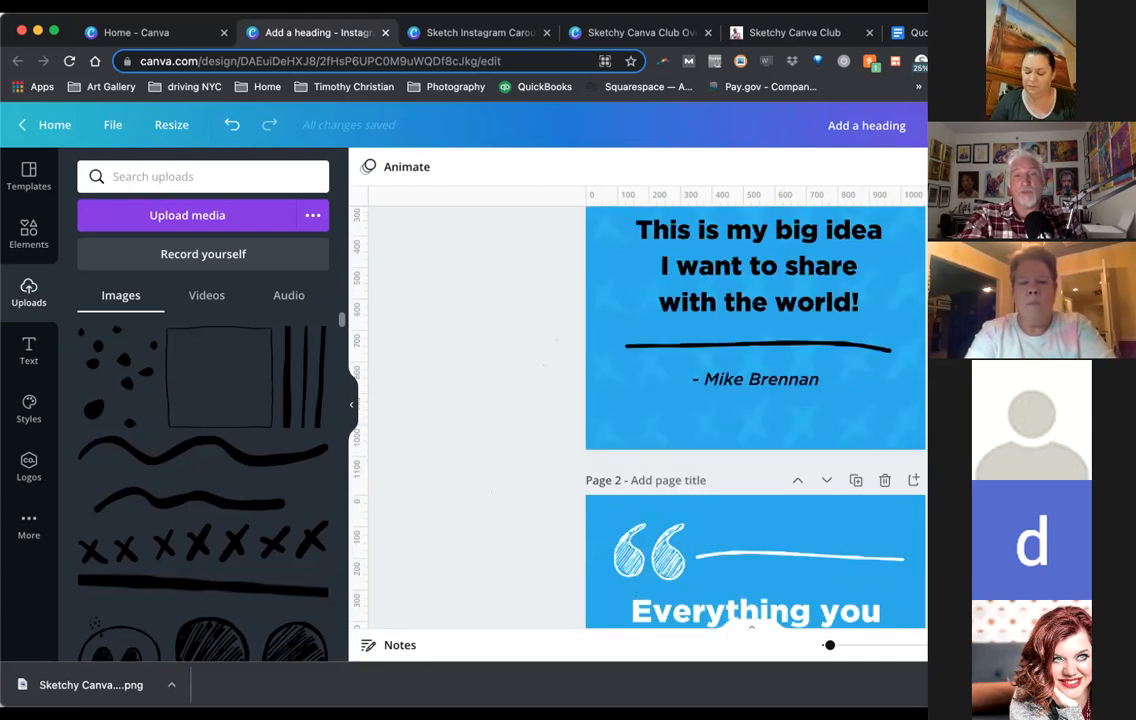
scroll(640, 400, "down", 12)
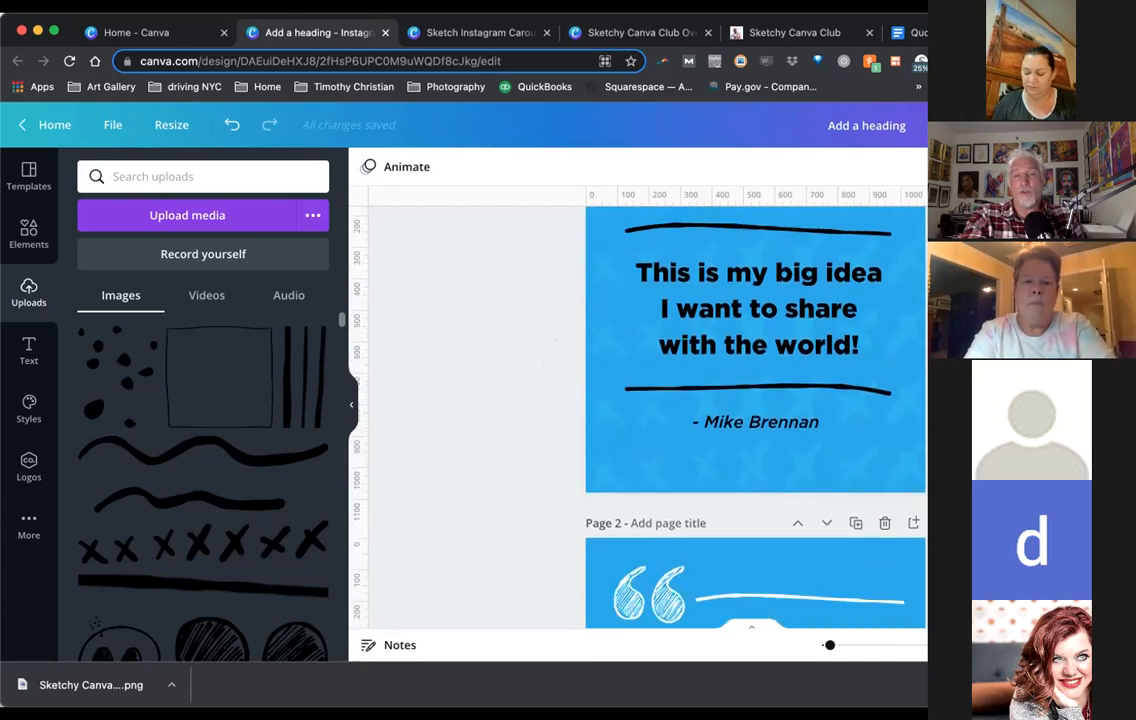
scroll(640, 400, "up", 1)
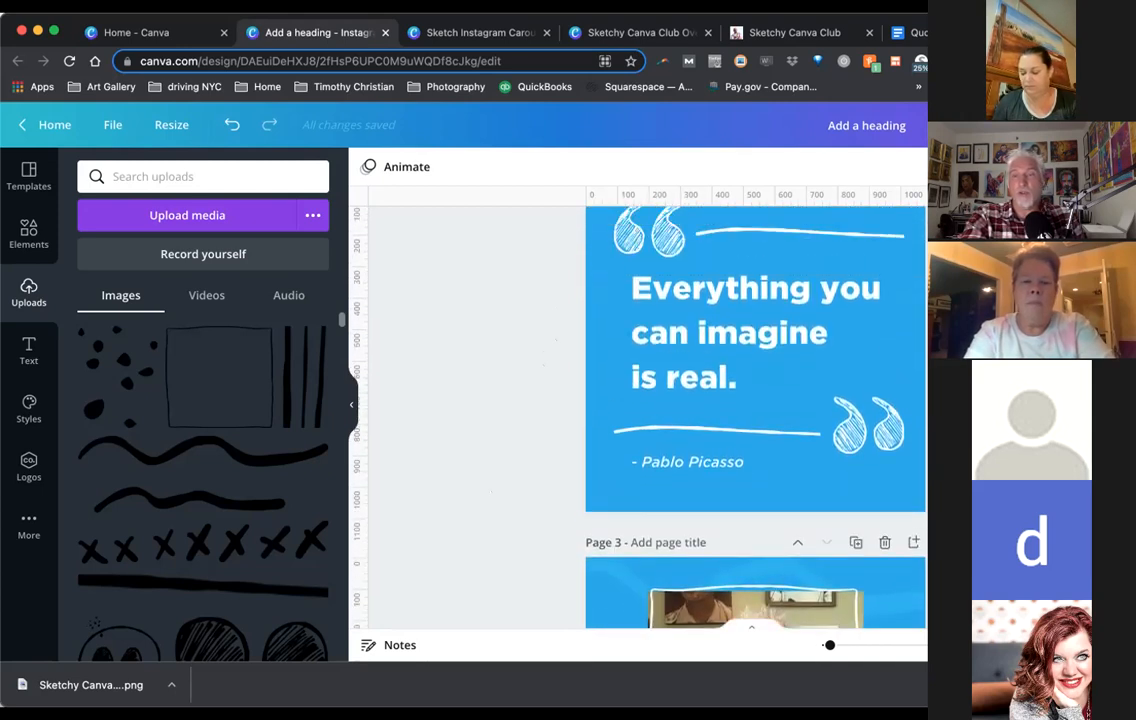
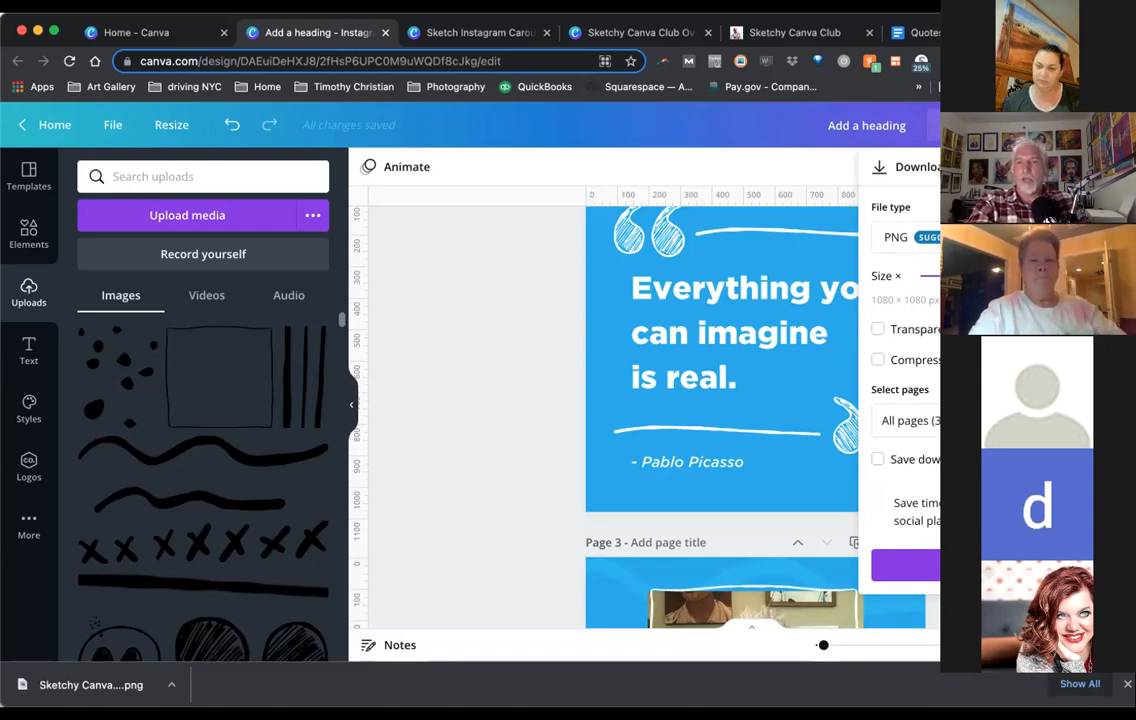
Set the download file type to JPG
left_click(905, 237)
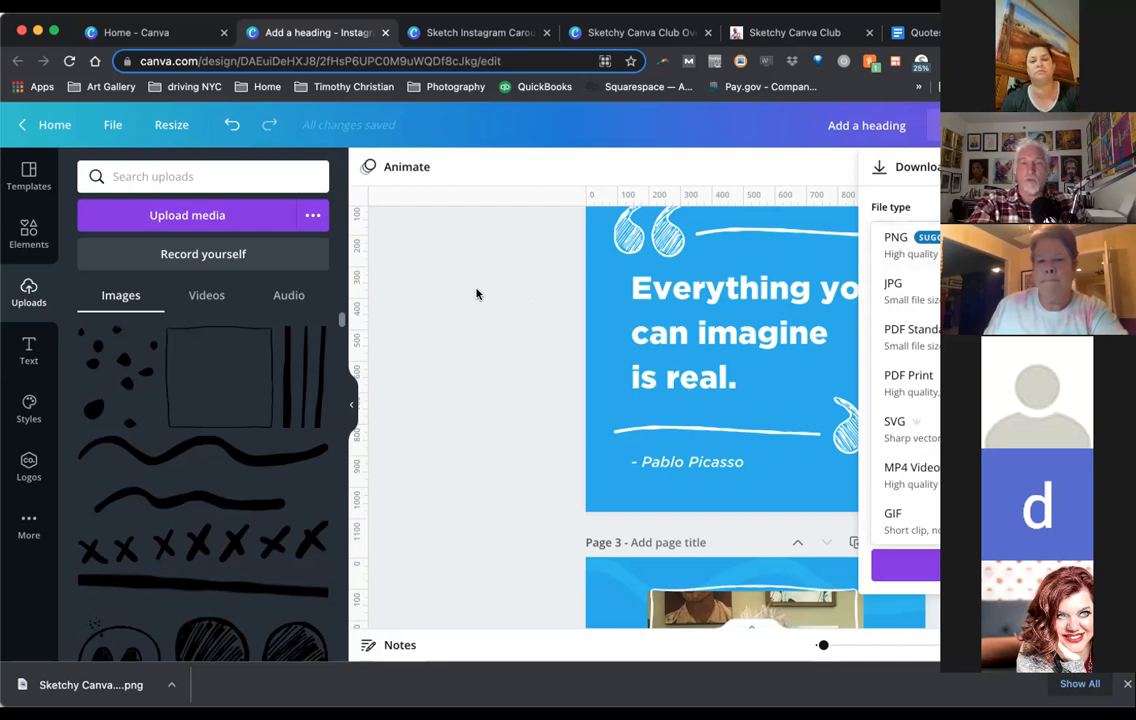
left_click(908, 292)
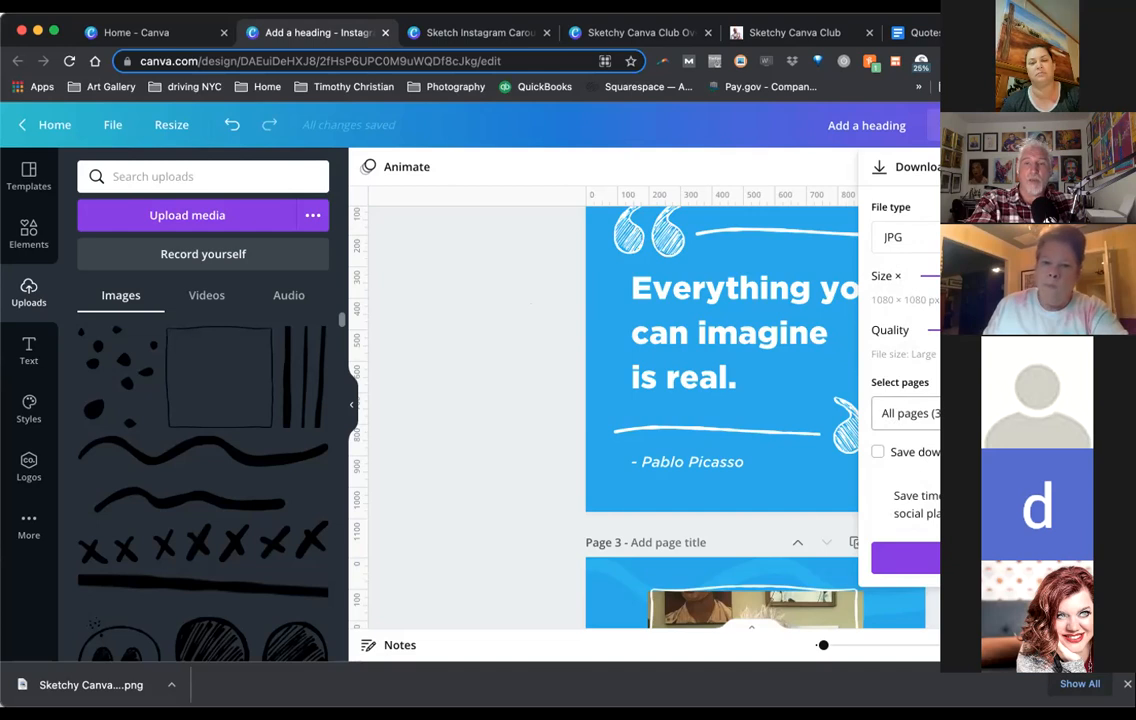
Limit the download to page 1 by deselecting pages 2 and 3, and reselect both to include all pages
left_click(905, 413)
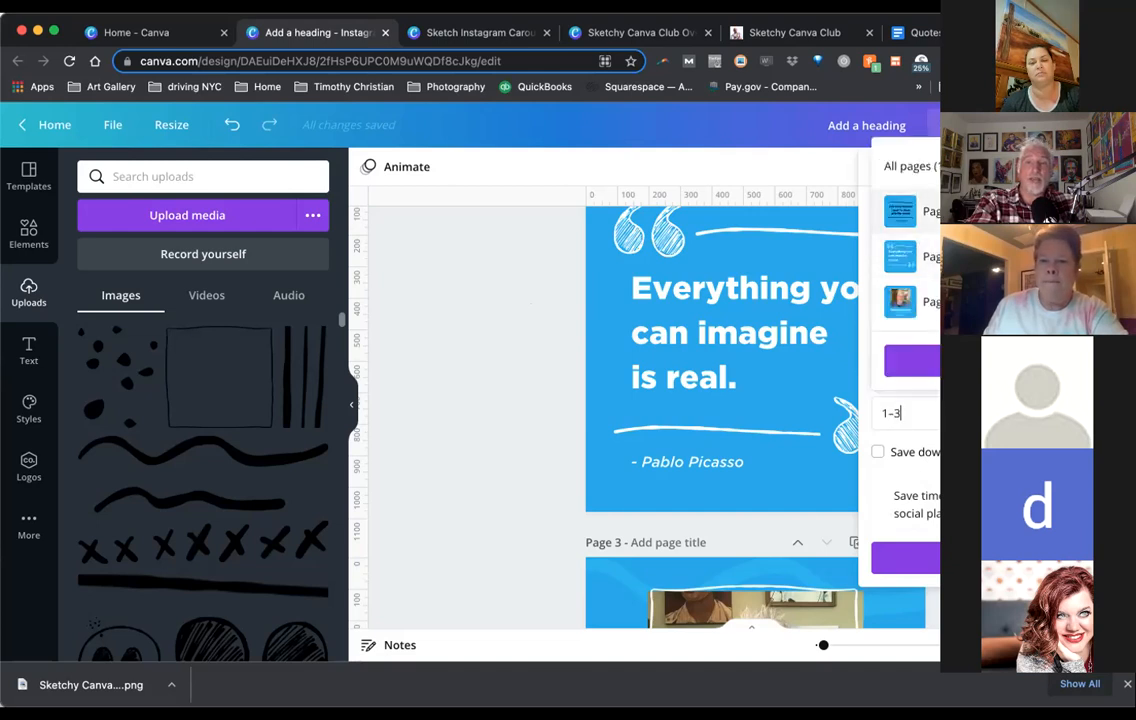
left_click(922, 256)
left_click(922, 301)
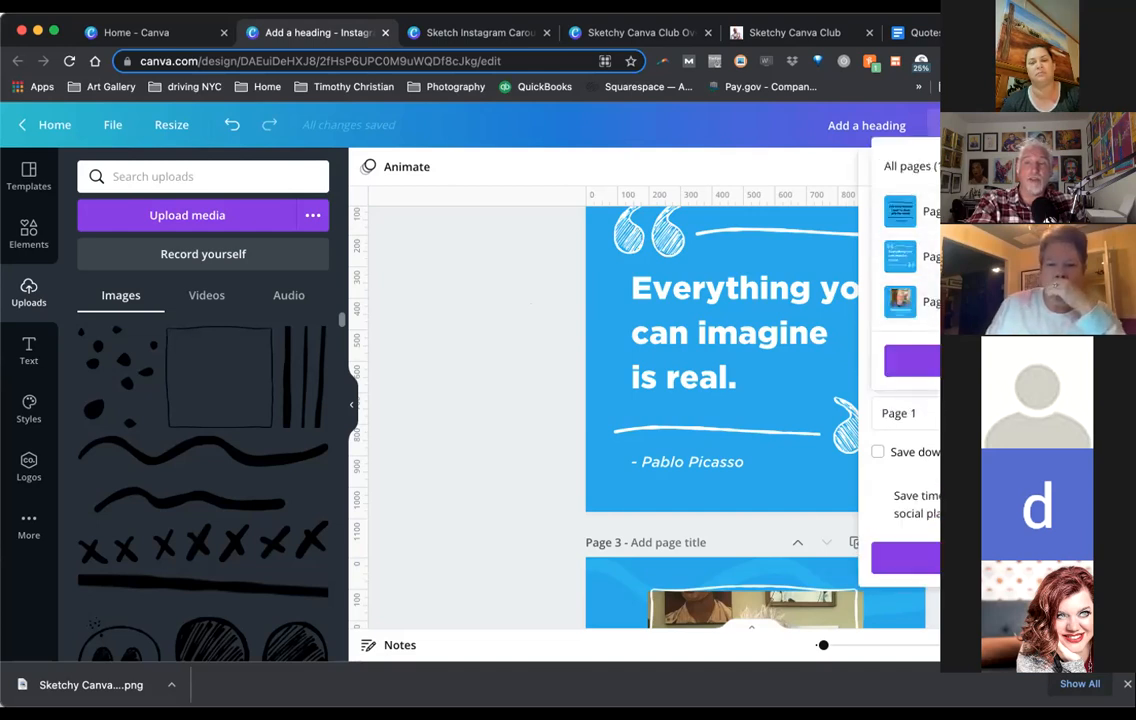
left_click(922, 256)
left_click(922, 301)
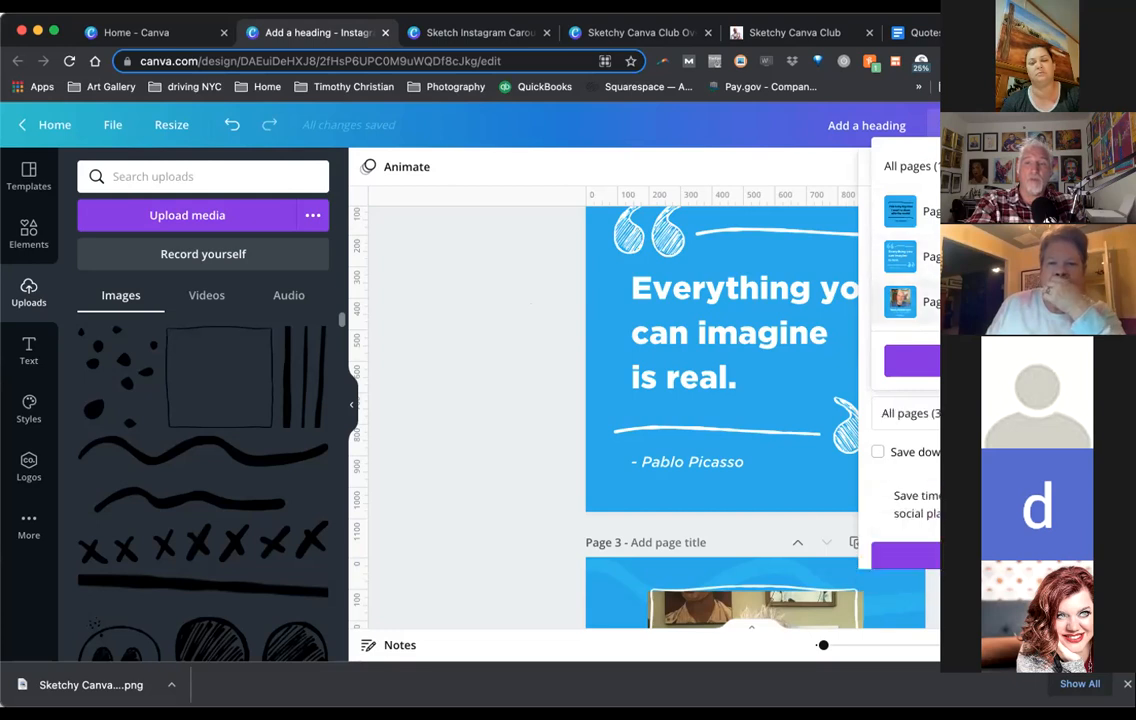
left_click(911, 360)
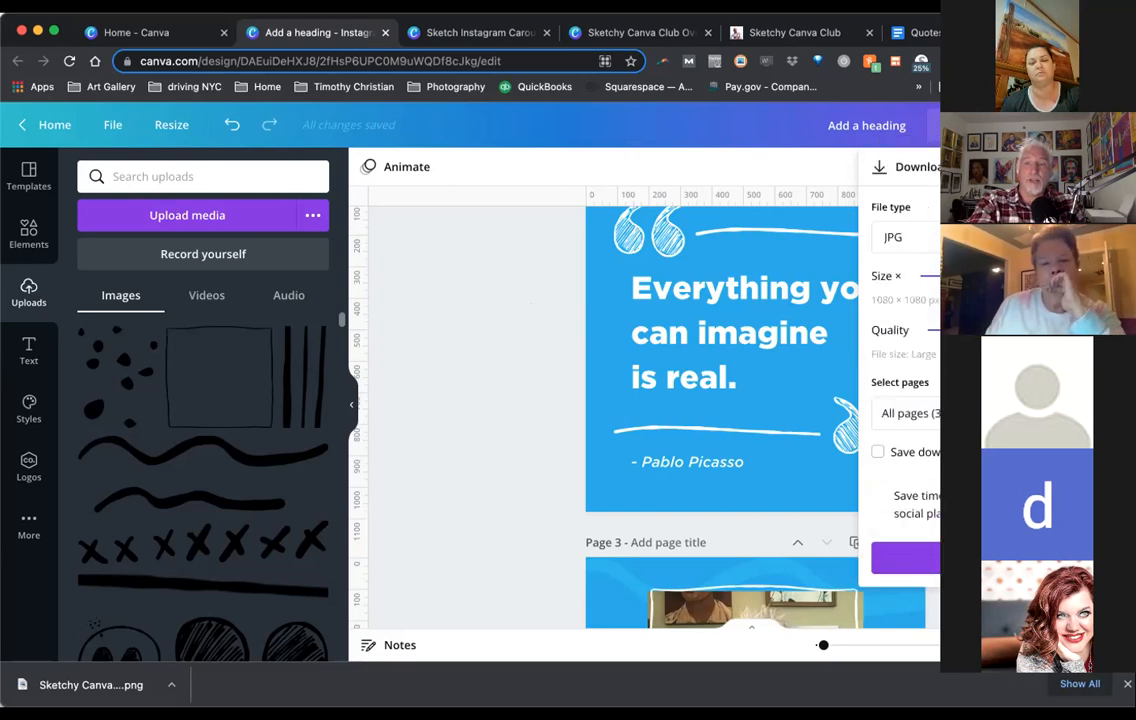
Download all three pages of the design as JPG and dismiss the sharing offer
left_click(908, 557)
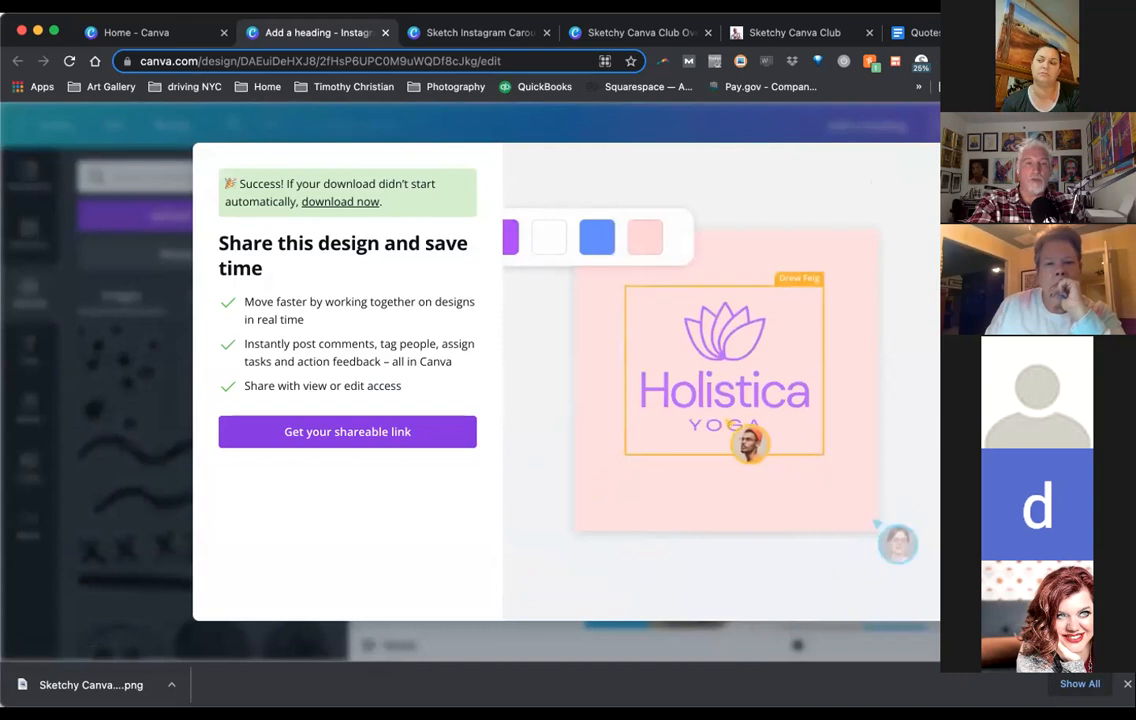
key("Escape")
Review the big-idea post, the Picasso quote and the profile page, comparing their hand-drawn elements and shared blue branding
scroll(910, 347, "down", 2)
scroll(755, 400, "down", 2)
scroll(755, 400, "up", 8)
scroll(755, 400, "up", 1)
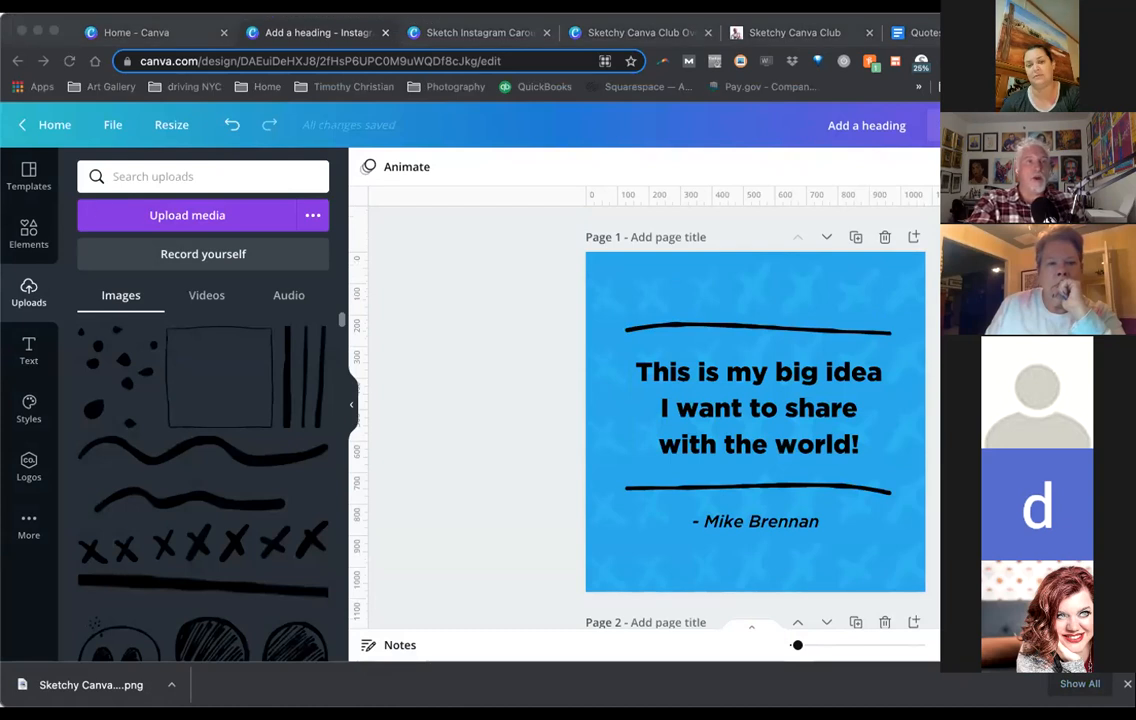
left_click(436, 461)
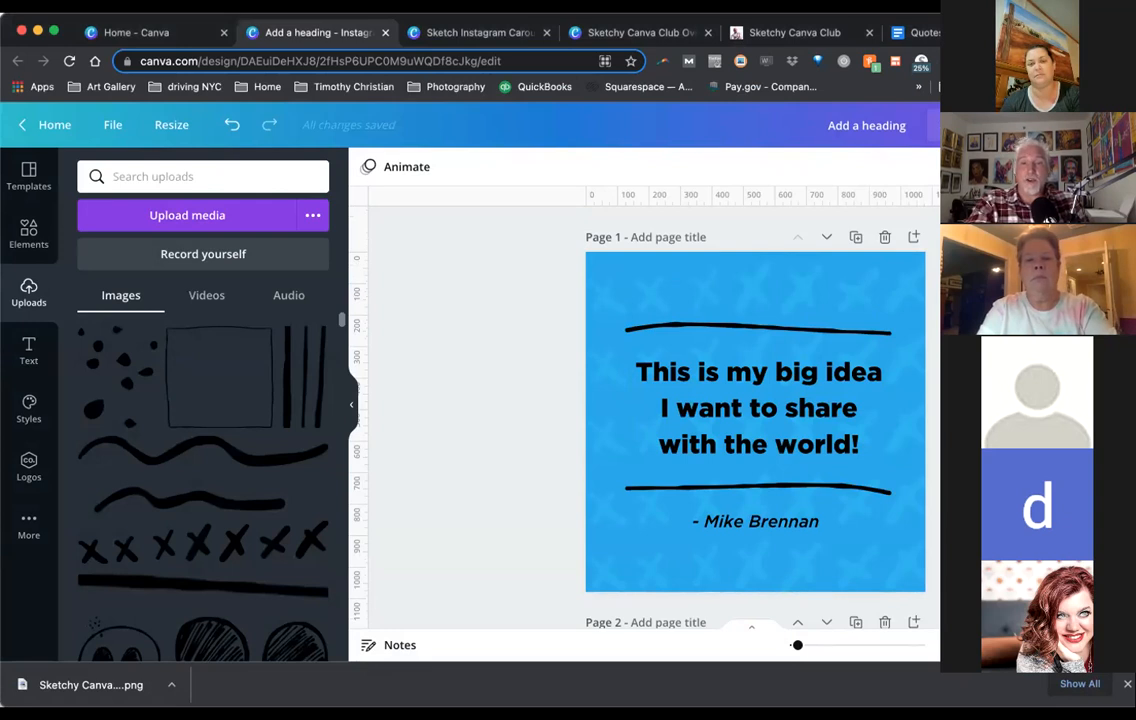
scroll(755, 420, "down", 10)
scroll(755, 420, "up", 2)
scroll(755, 420, "down", 6)
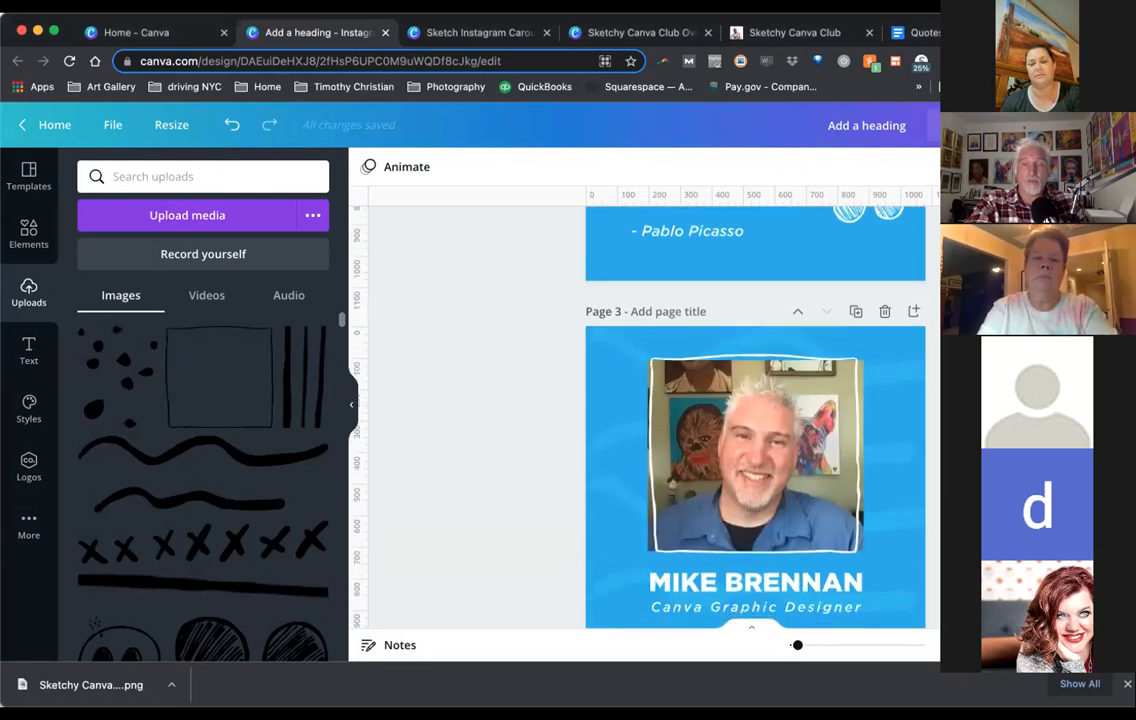
scroll(755, 420, "down", 2)
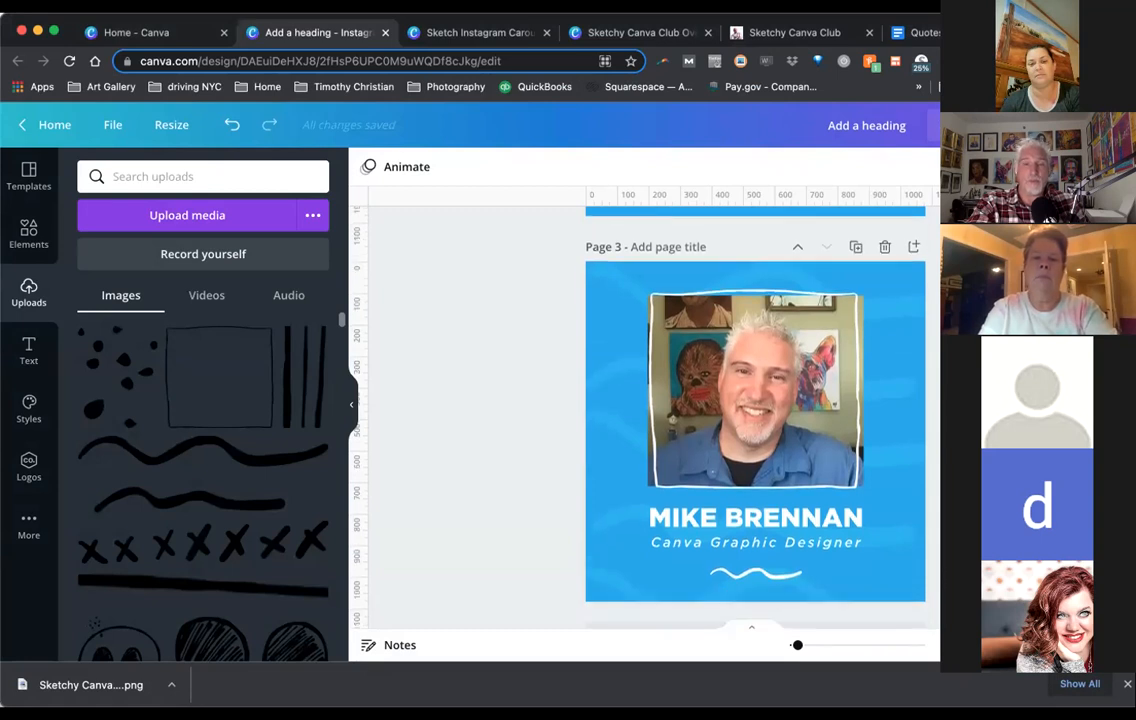
scroll(755, 420, "up", 3)
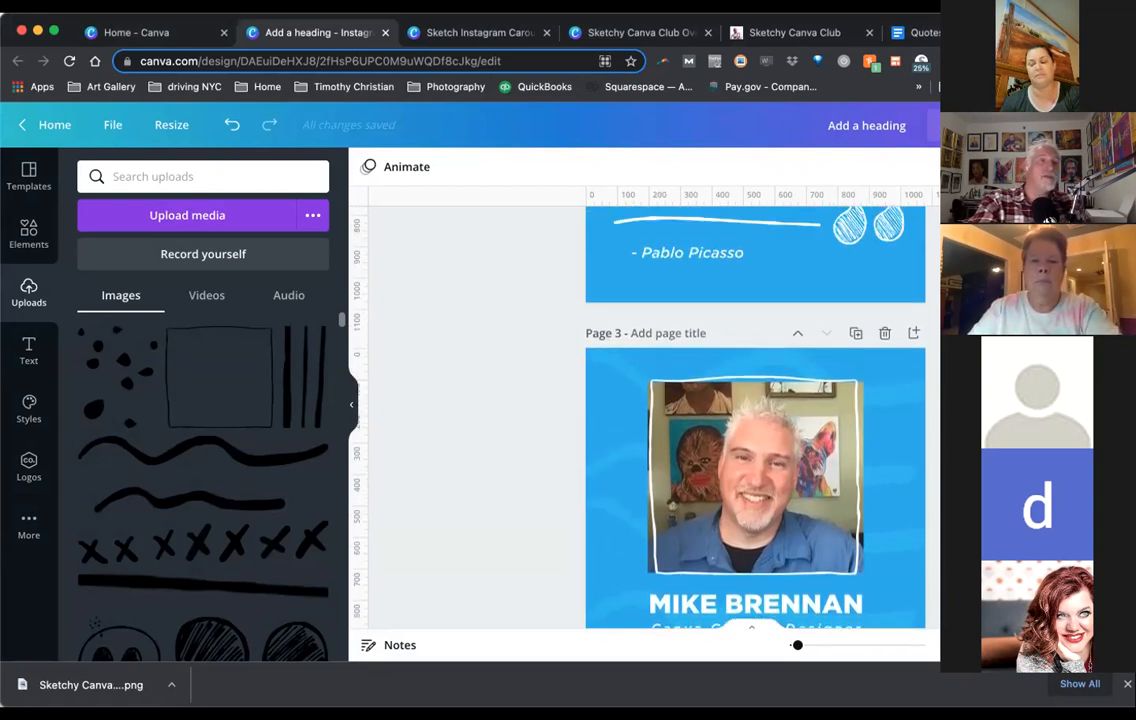
scroll(755, 420, "up", 2)
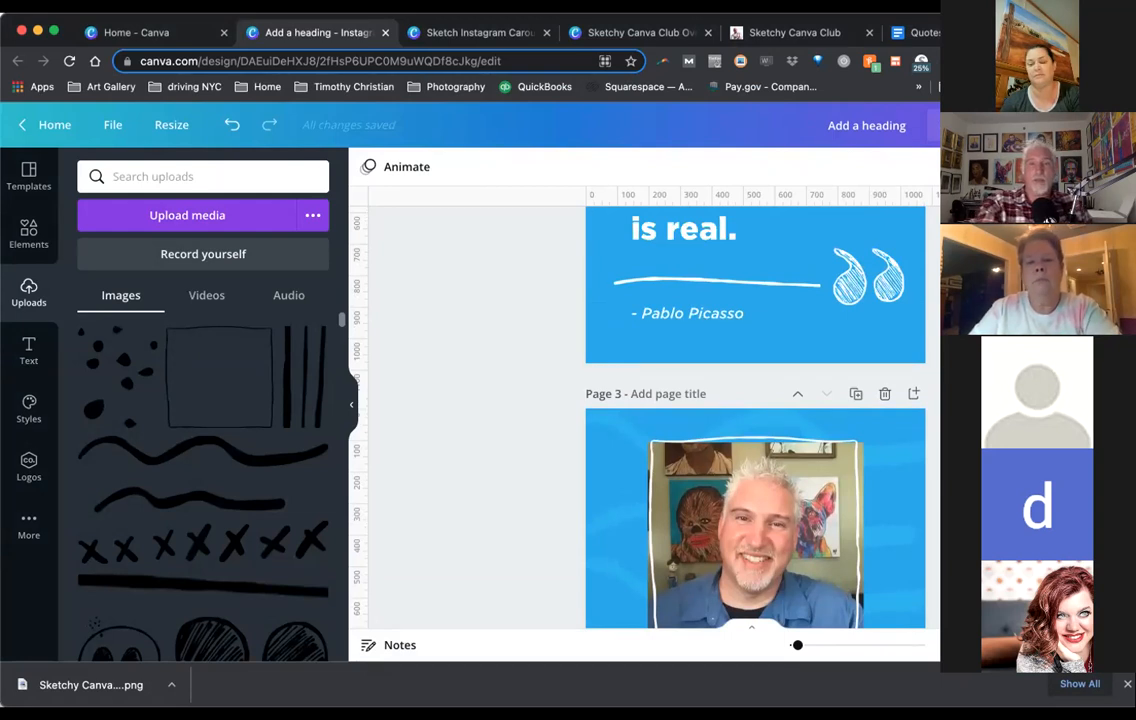
scroll(755, 420, "up", 15)
scroll(755, 420, "up", 5)
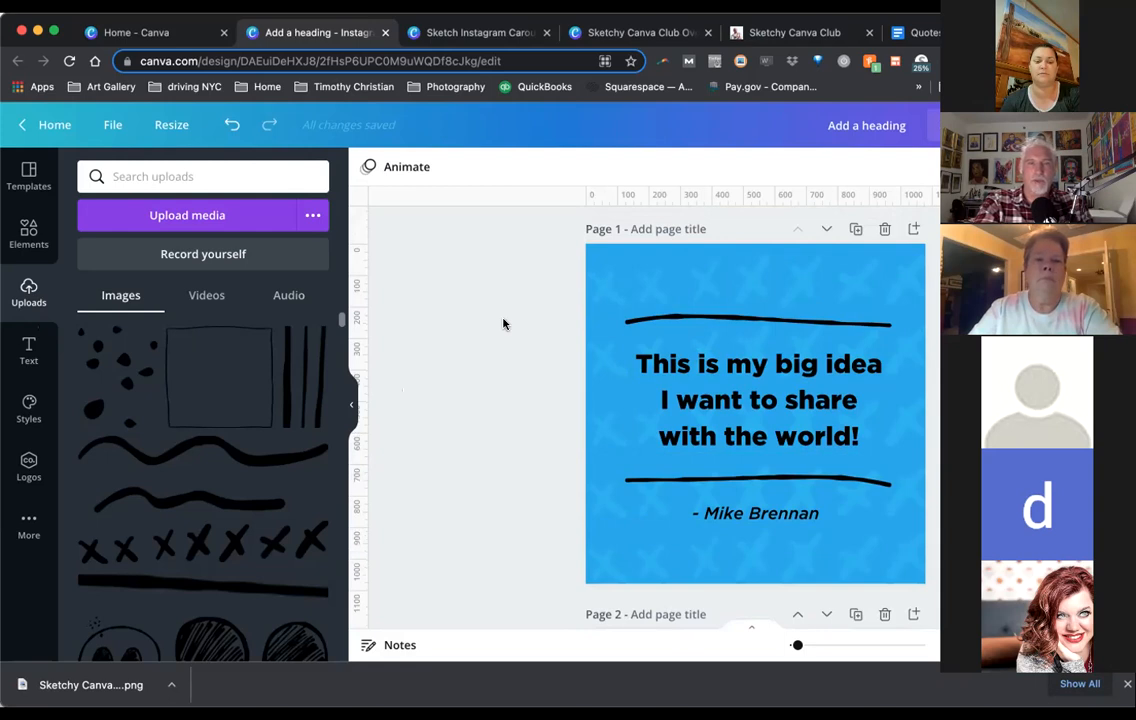
scroll(513, 303, "up", 1)
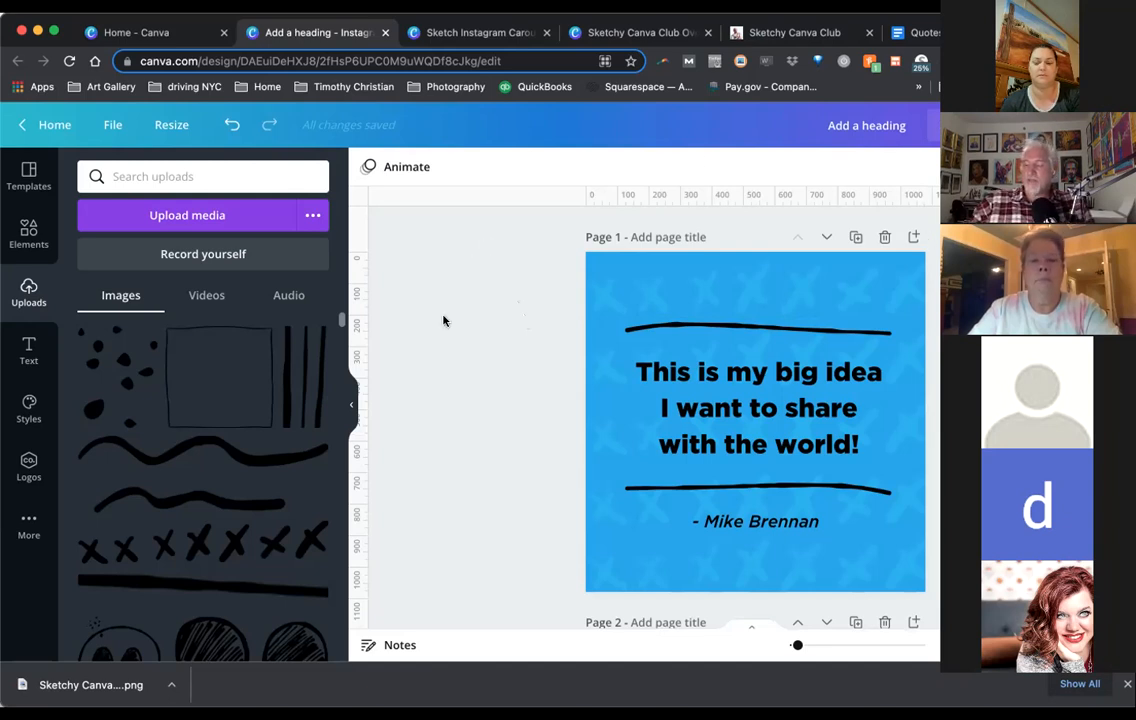
scroll(456, 462, "down", 8)
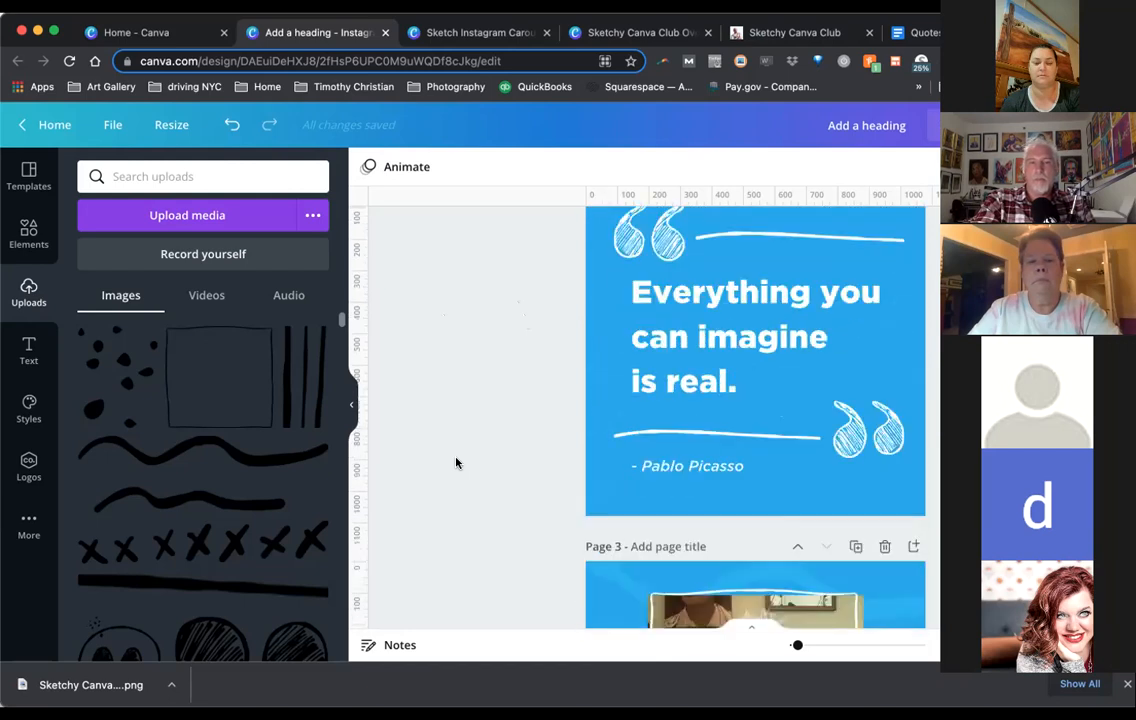
scroll(456, 462, "up", 4)
scroll(456, 462, "up", 3)
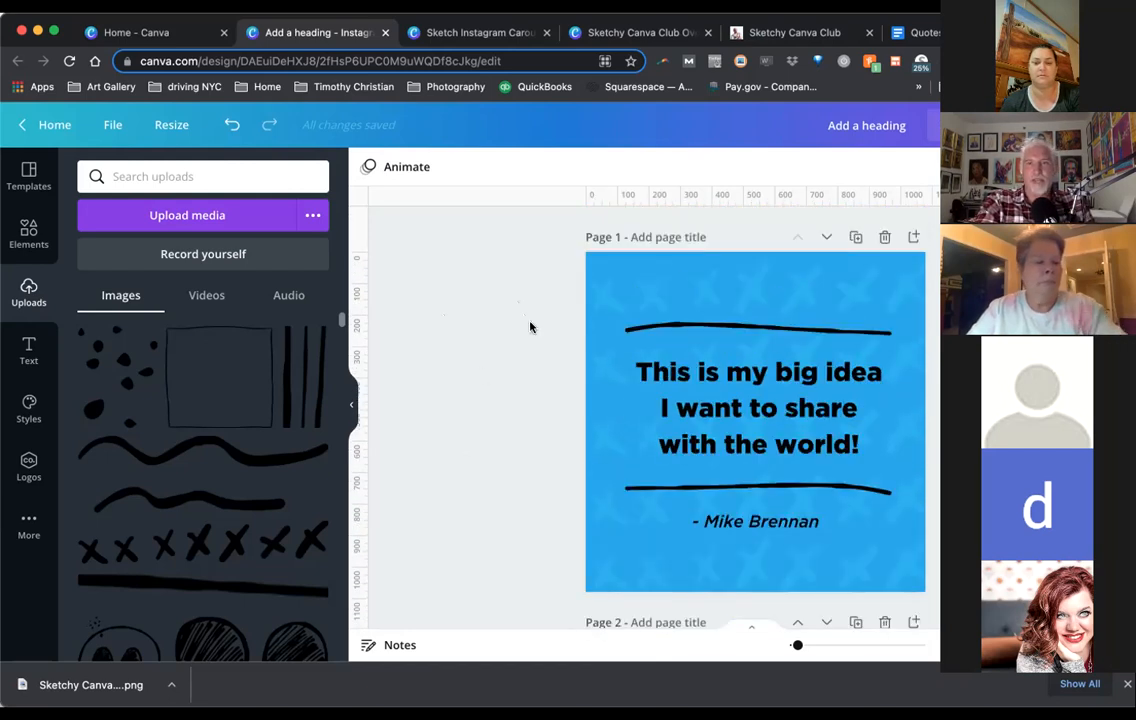
scroll(504, 365, "down", 3)
scroll(504, 365, "up", 3)
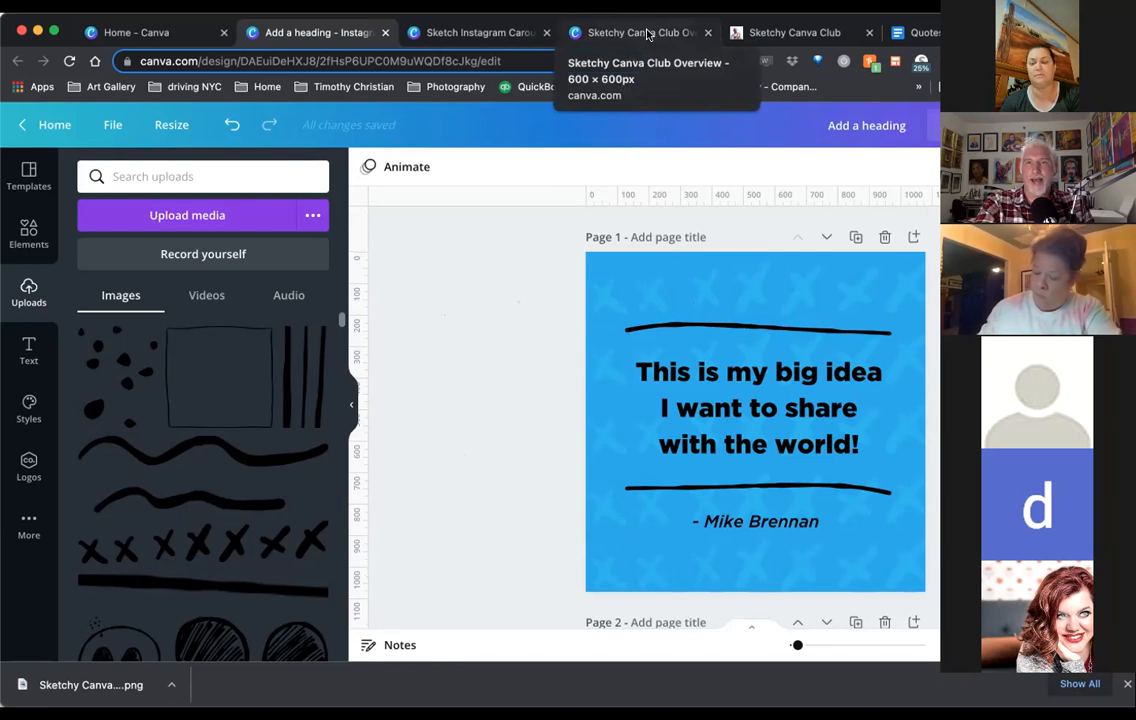
Switch to the Gumroad page for Sketchy Canva Club and look over its membership banner
left_click(771, 35)
scroll(826, 397, "down", 1)
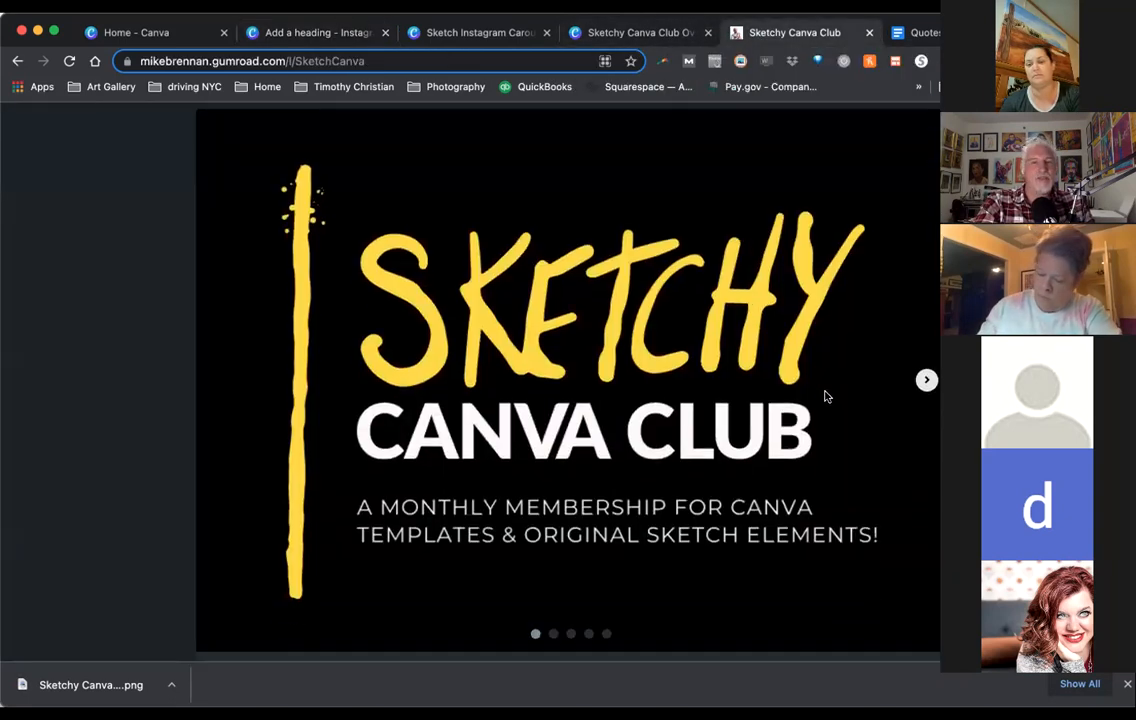
scroll(826, 397, "up", 1)
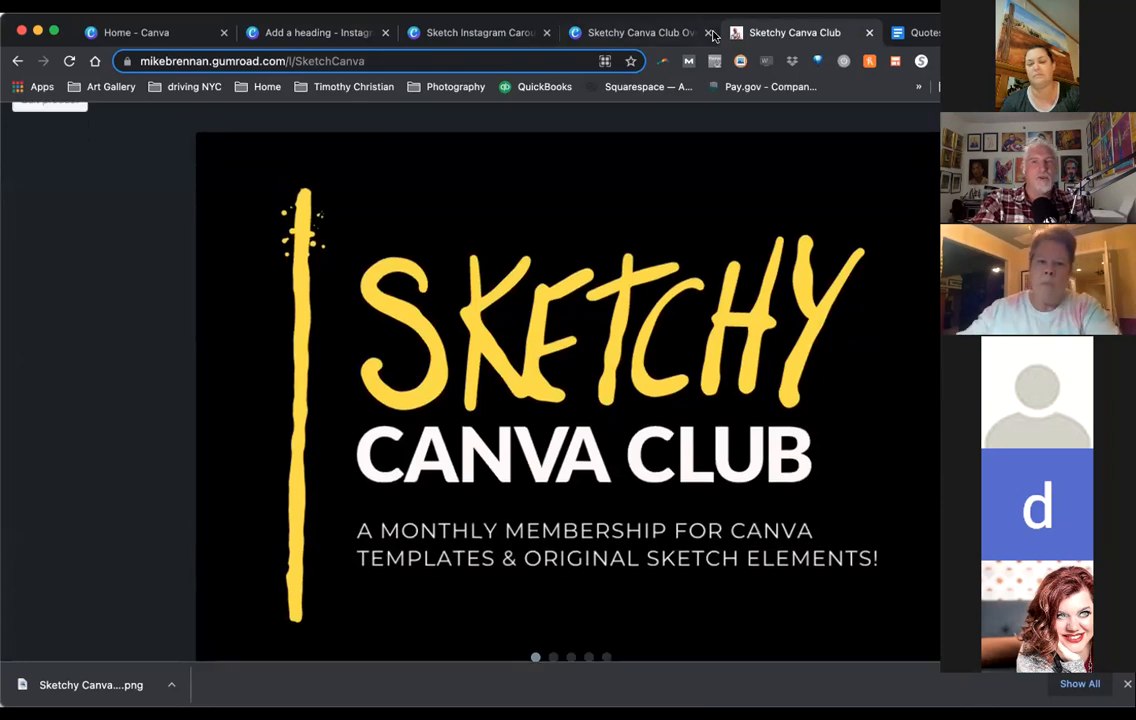
Switch to the Sketchy Canva Club Overview design in Canva and present it full screen, starting from the first slide
left_click(639, 35)
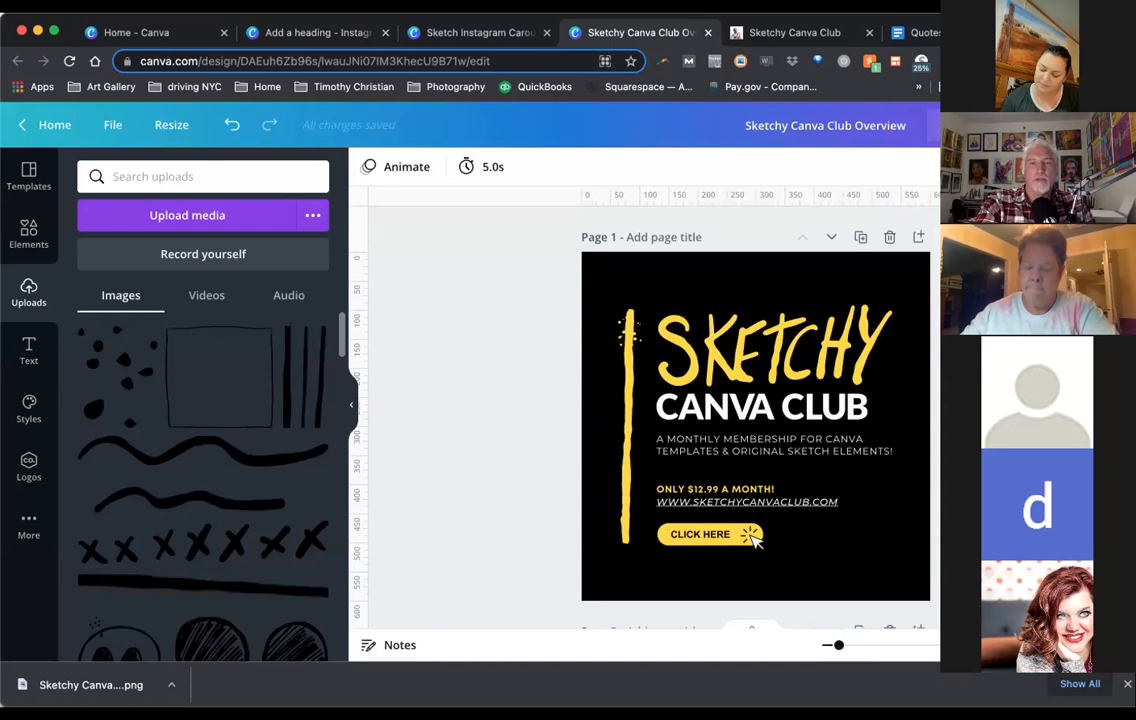
key("super+alt+p")
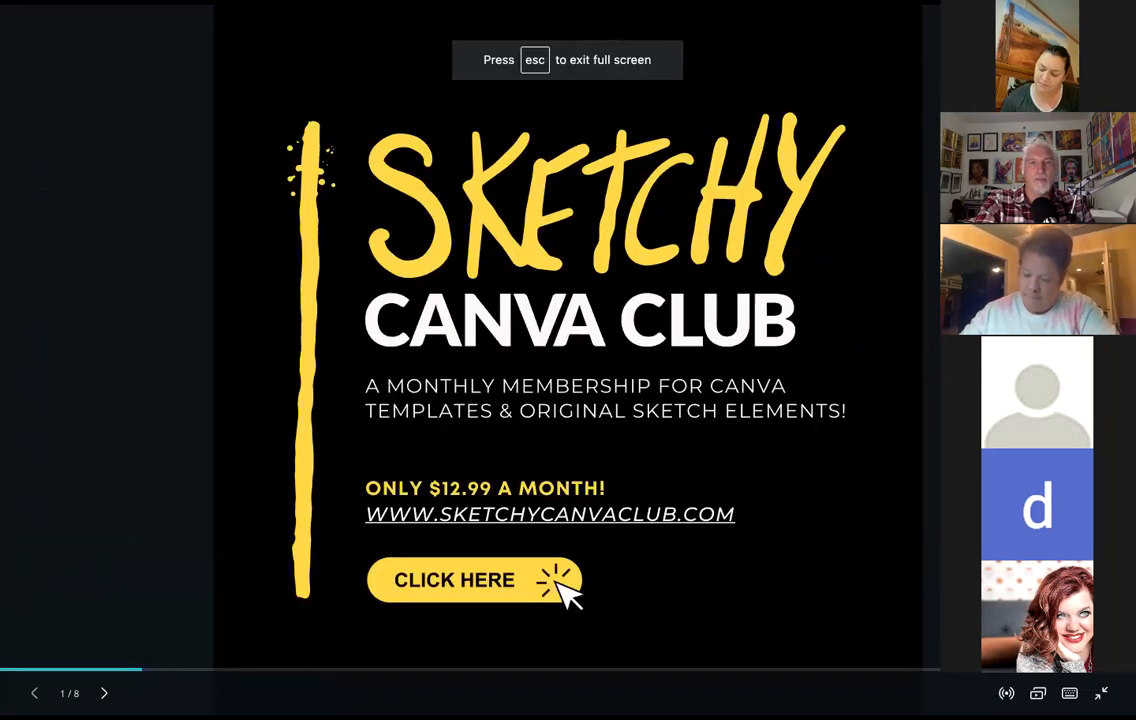
key("Right")
left_click(34, 695)
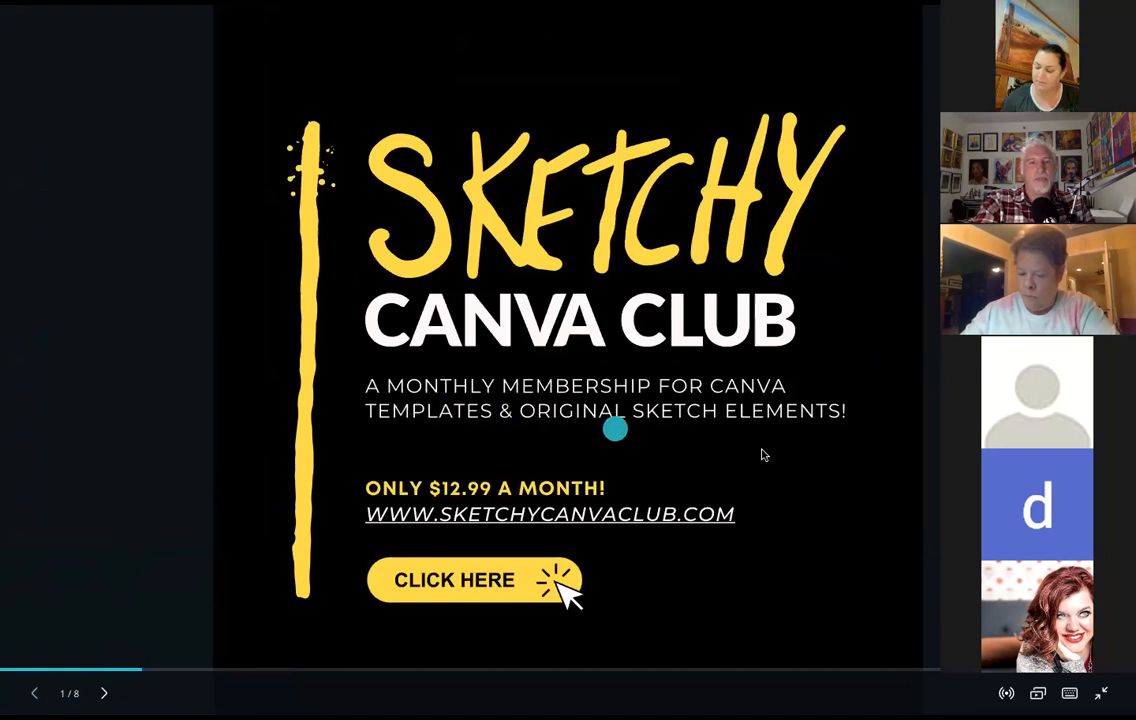